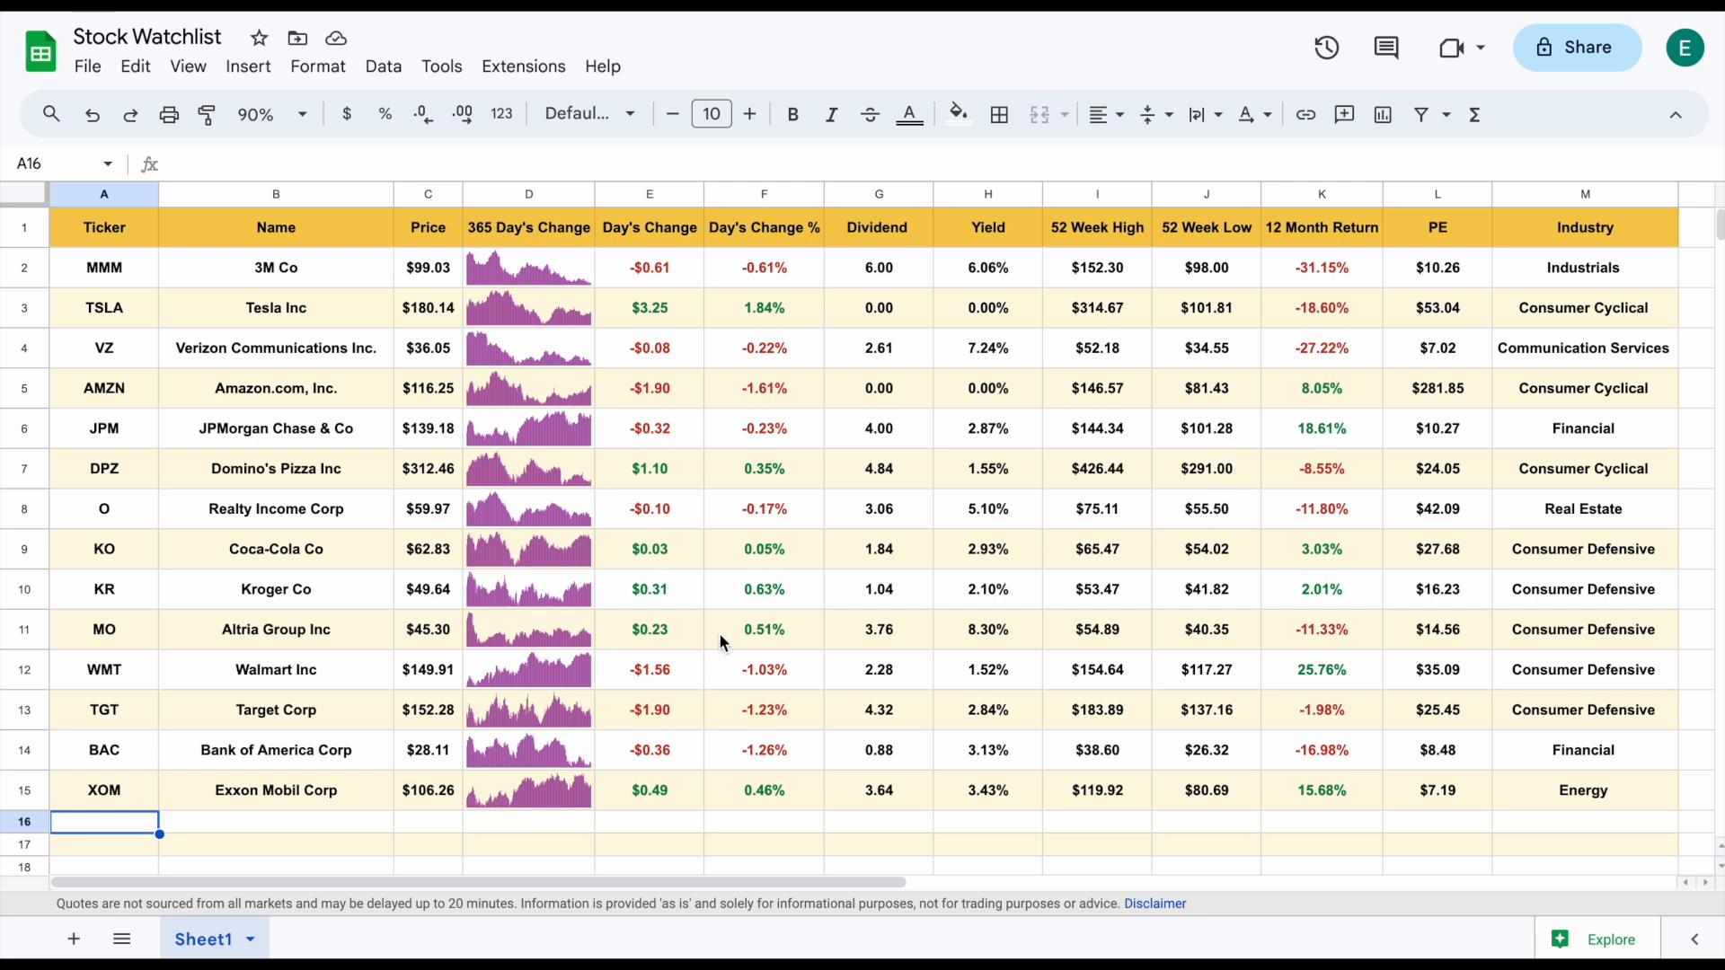
Replace the last ticker in the watchlist, cell A15, with JNJ
left_click_drag(126, 275, 116, 822)
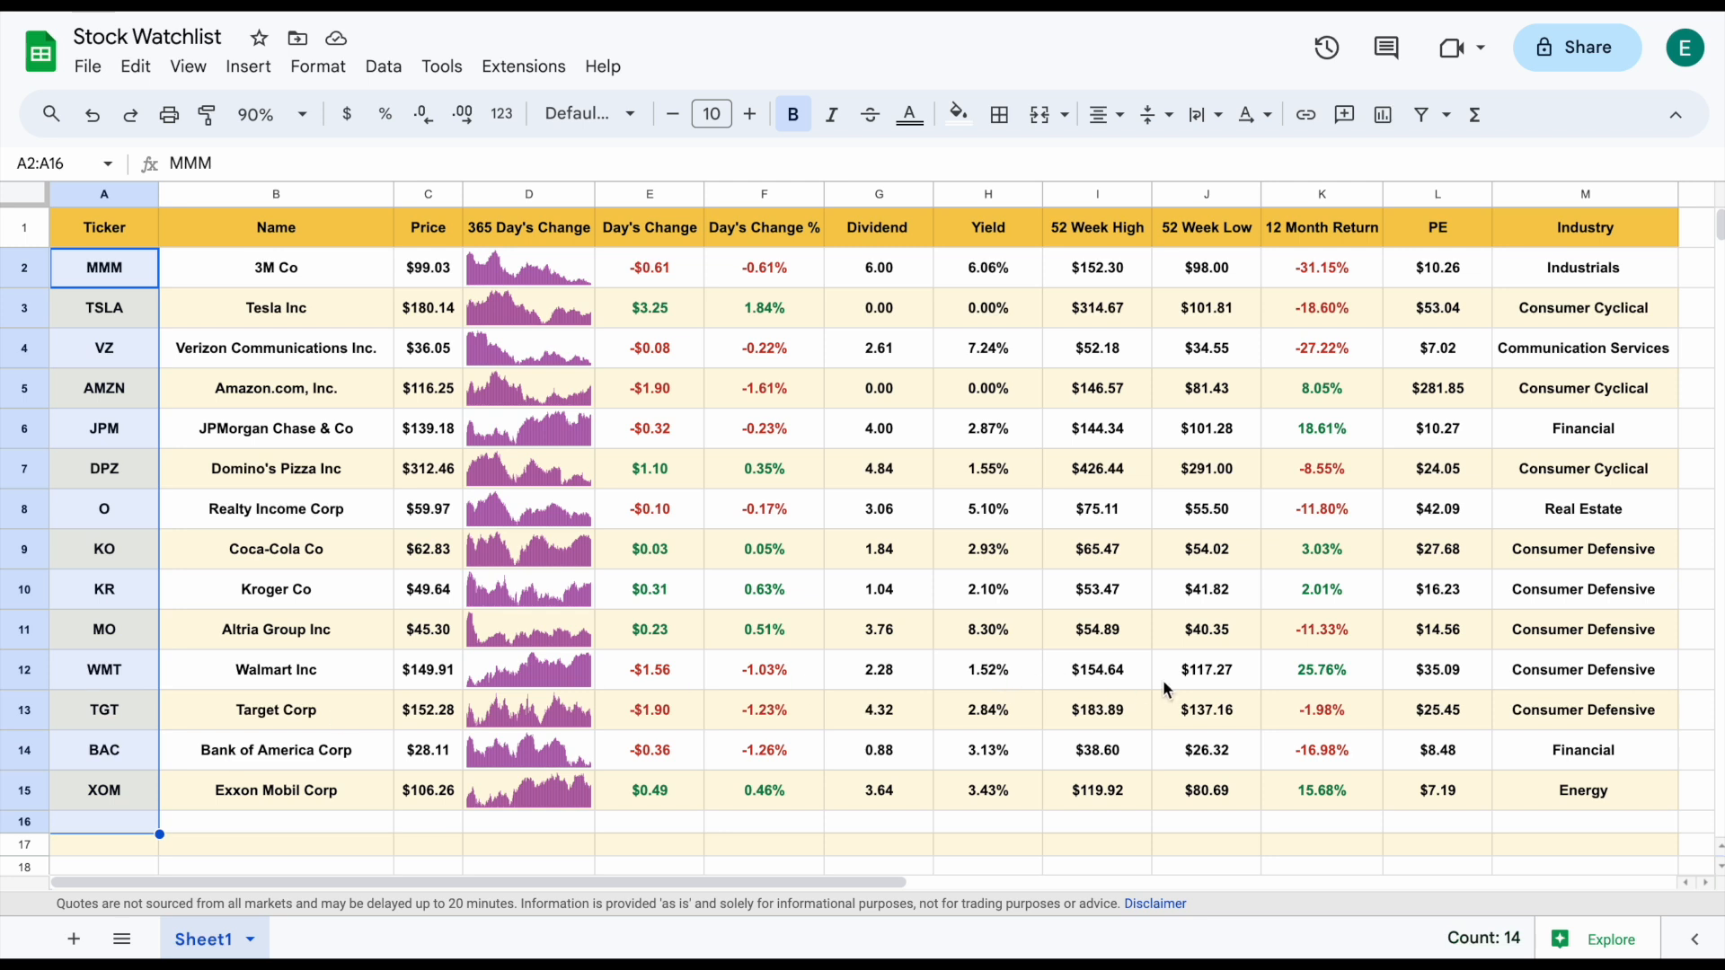
left_click(126, 790)
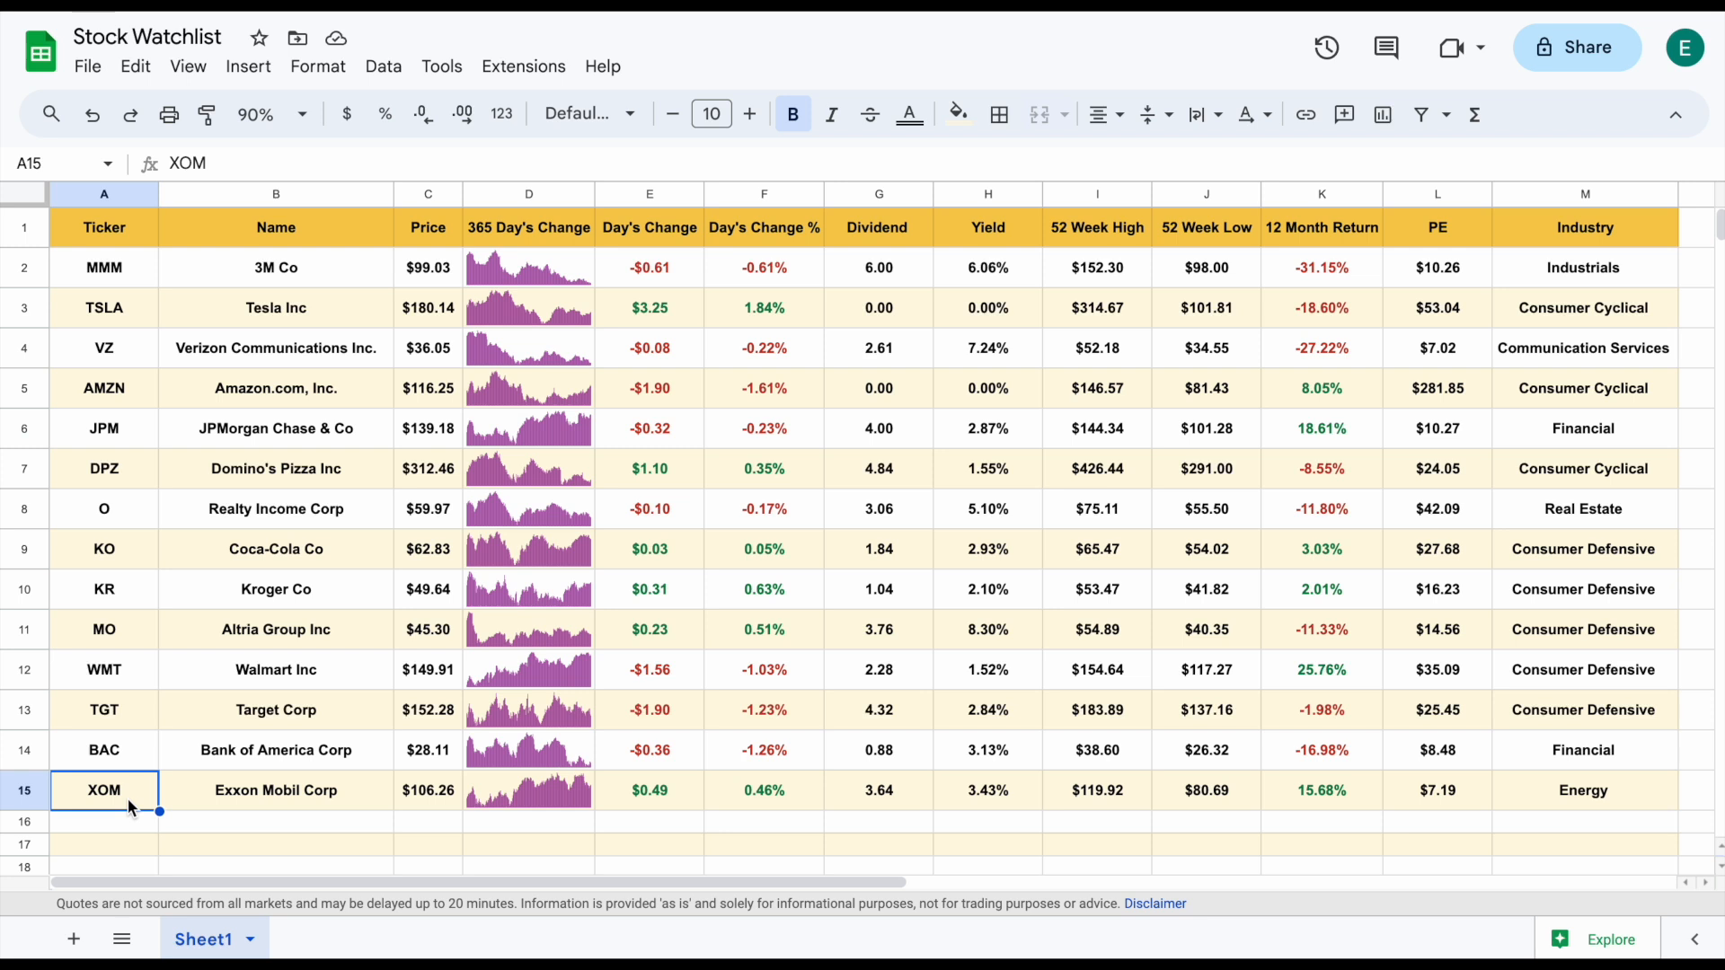
type("JNJ")
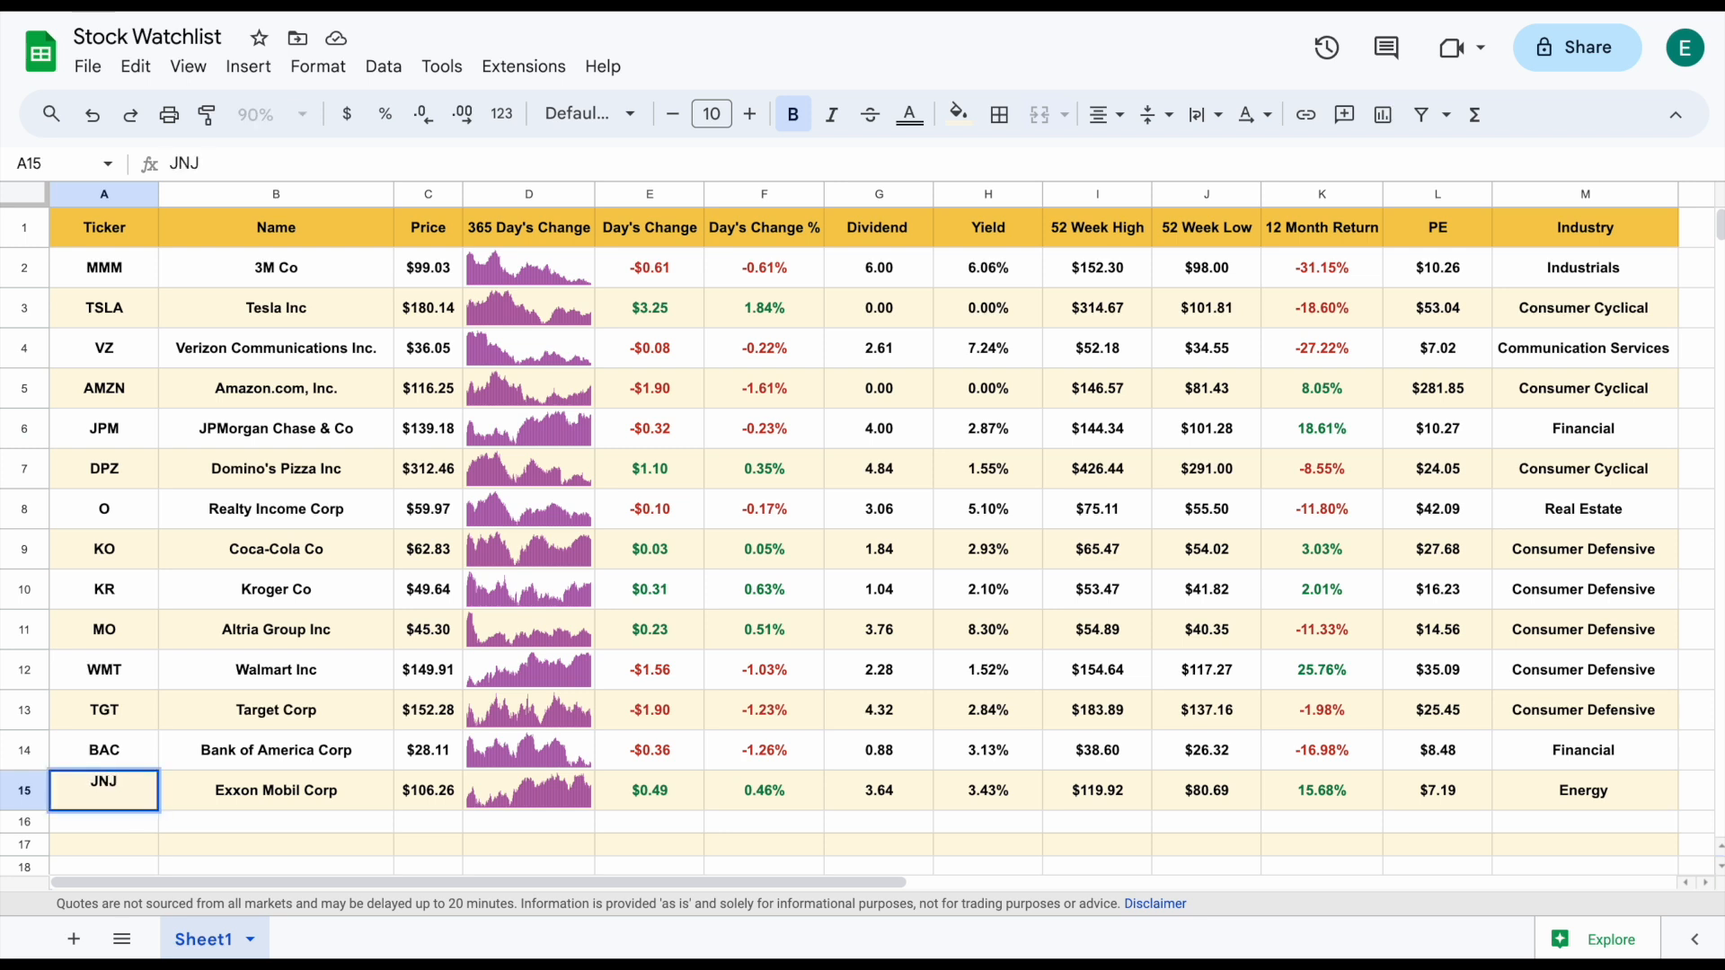
key("Return")
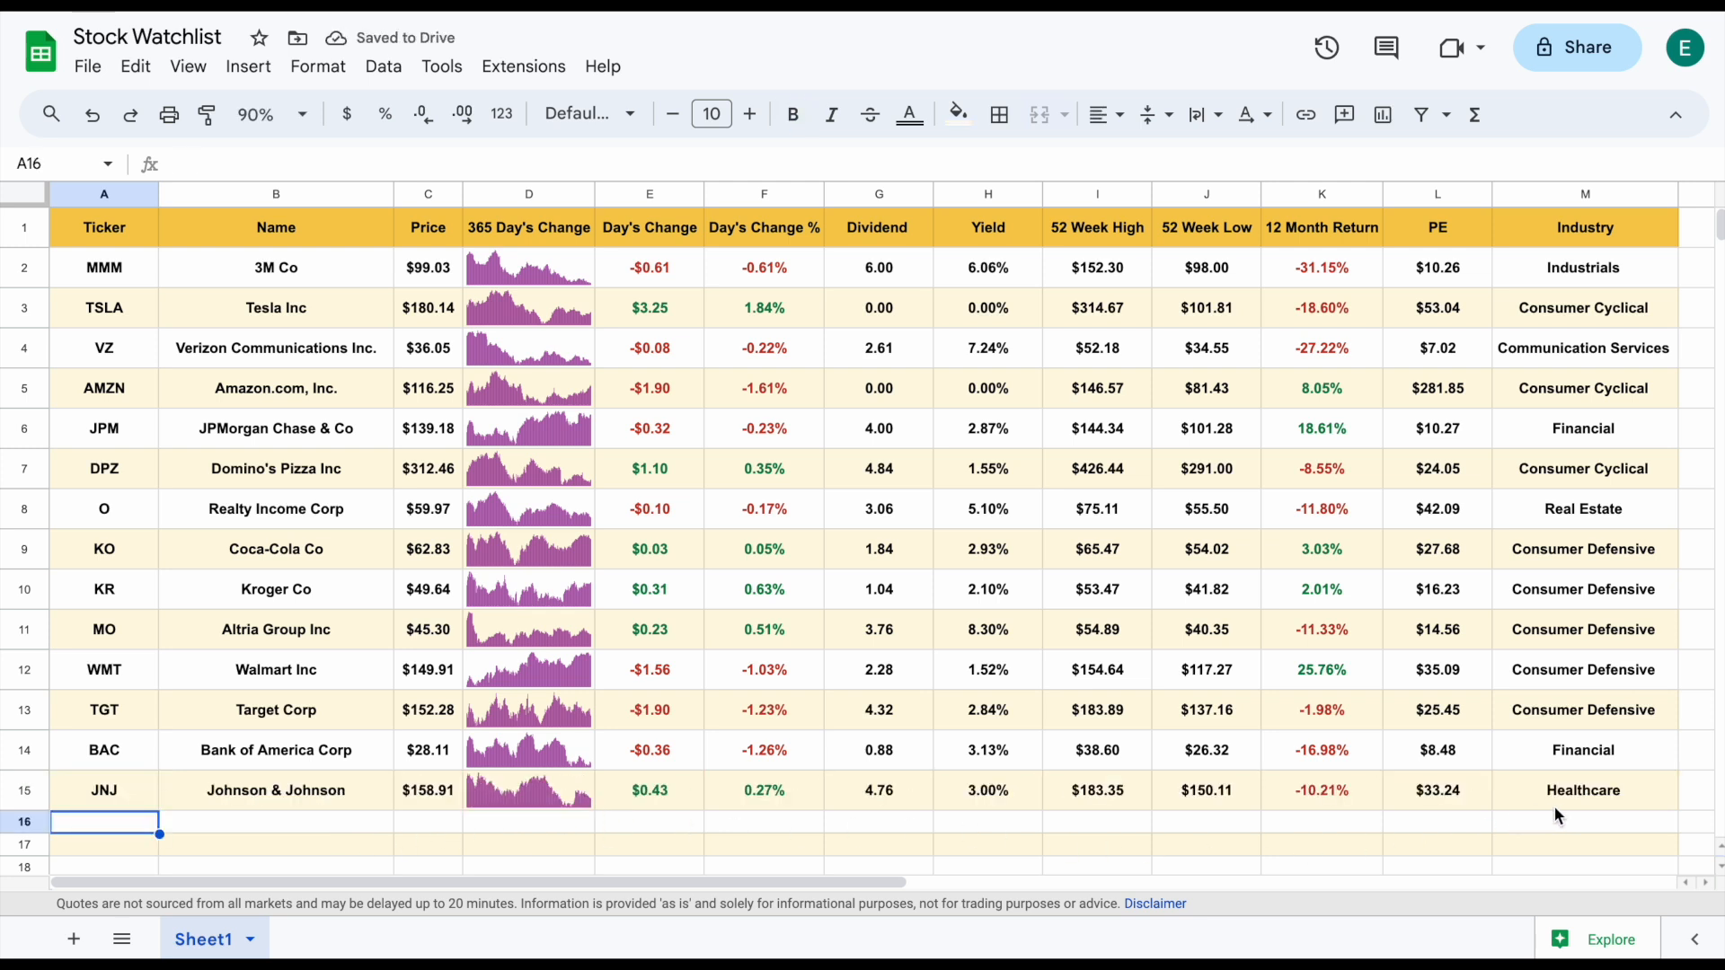
Examine the cells of the JNJ row from price through industry, including the formulas behind them
left_click(431, 789)
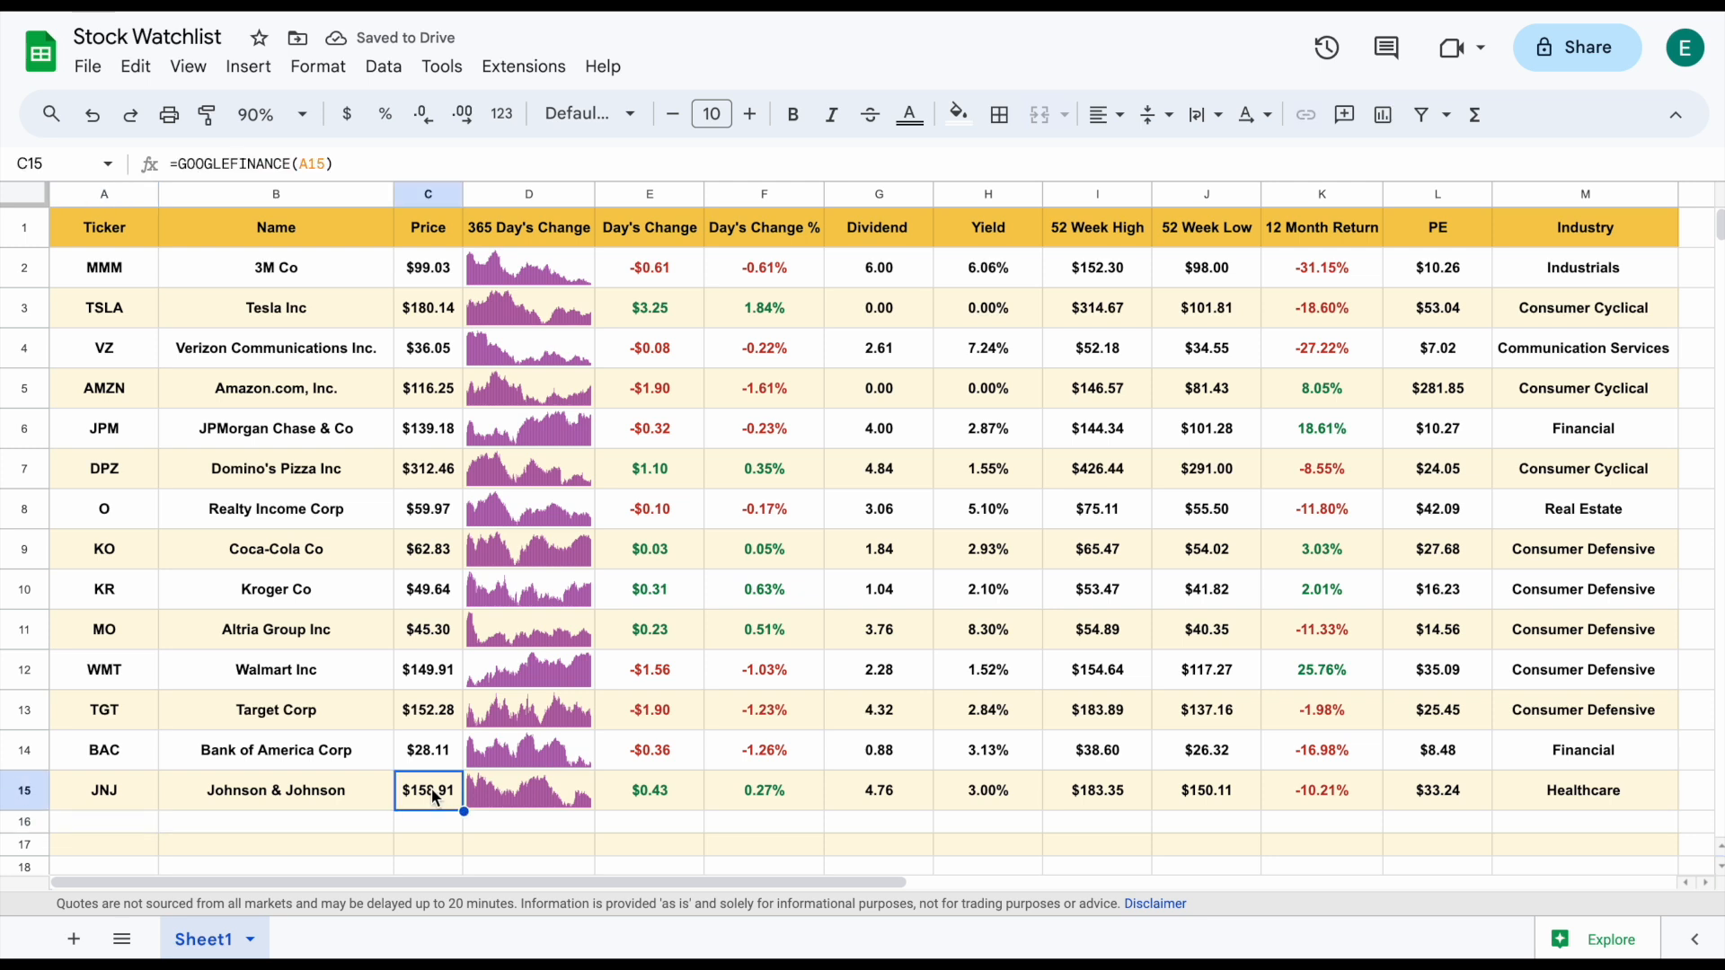
left_click(524, 789)
left_click(685, 791)
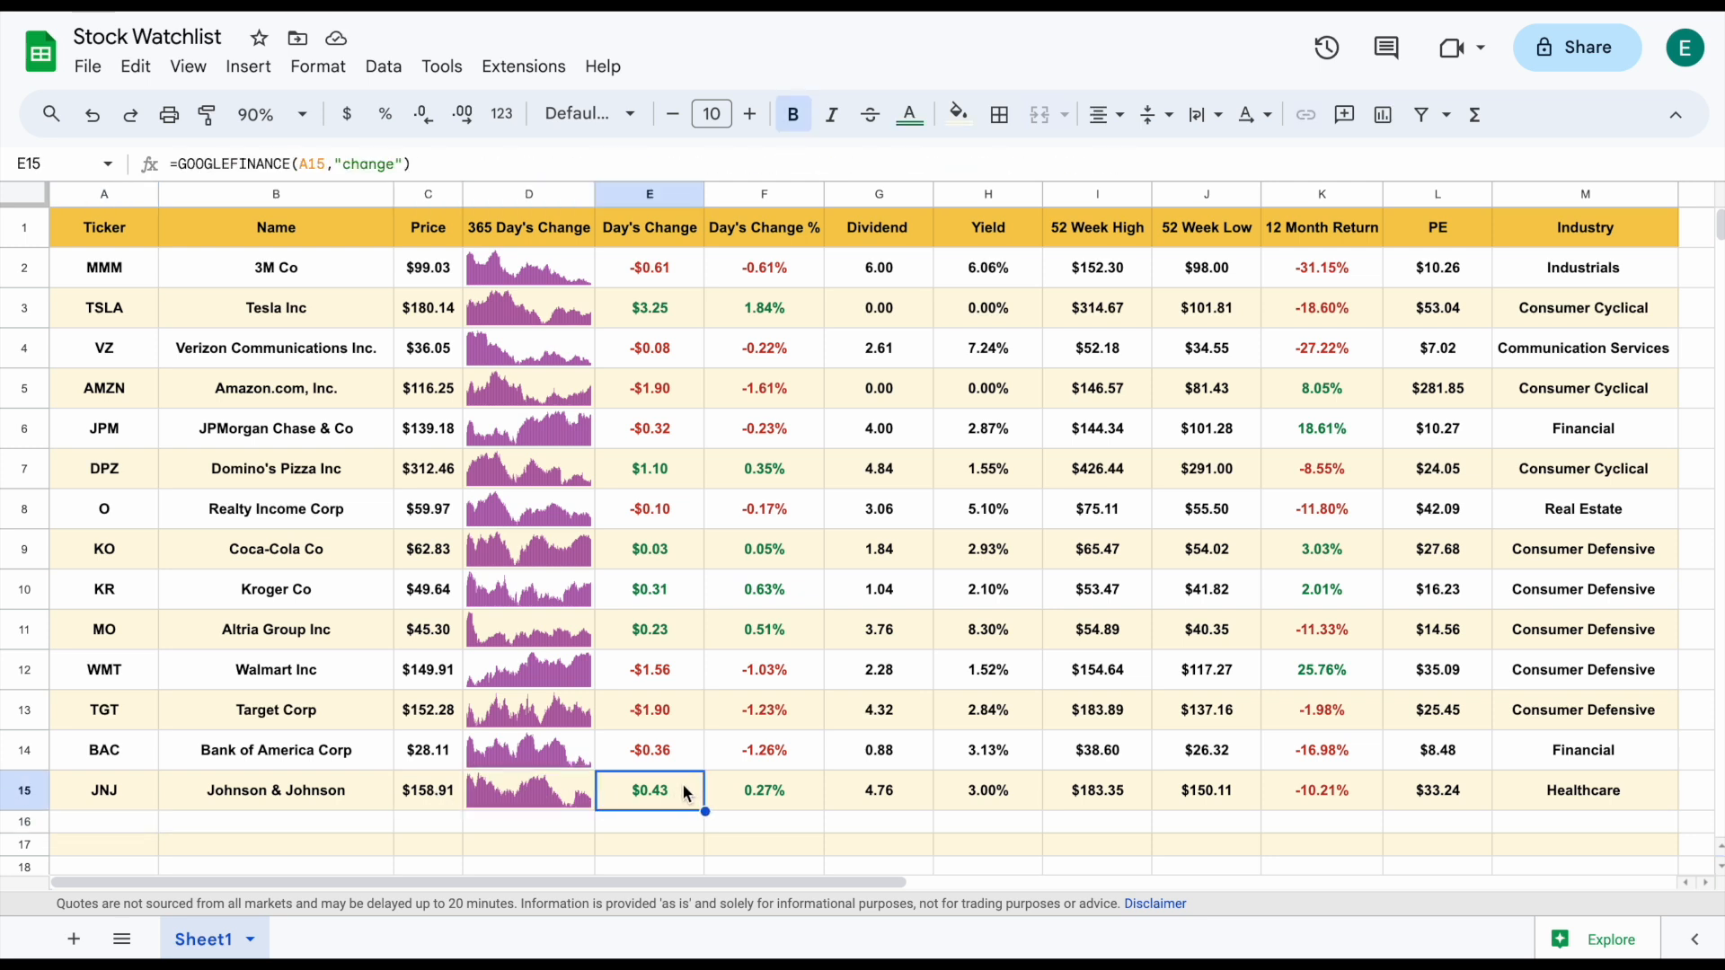
left_click(787, 792)
left_click_drag(893, 794, 985, 796)
left_click_drag(1123, 787, 1208, 789)
left_click(1366, 790)
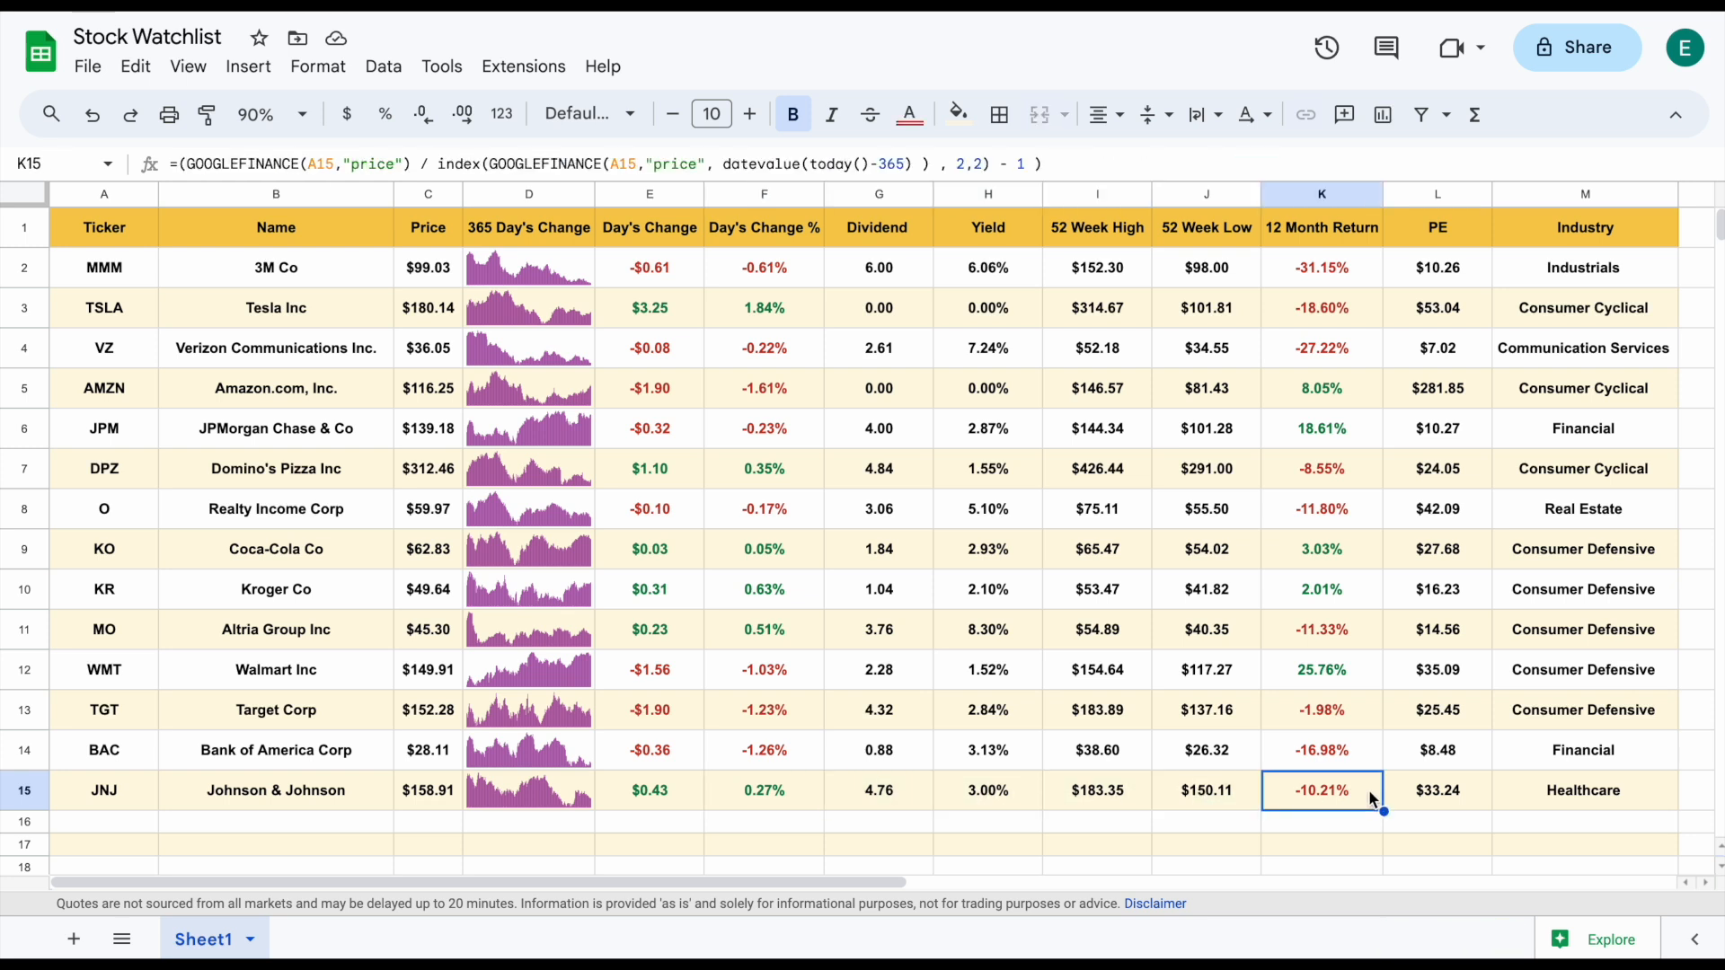
left_click(1465, 795)
left_click(1596, 791)
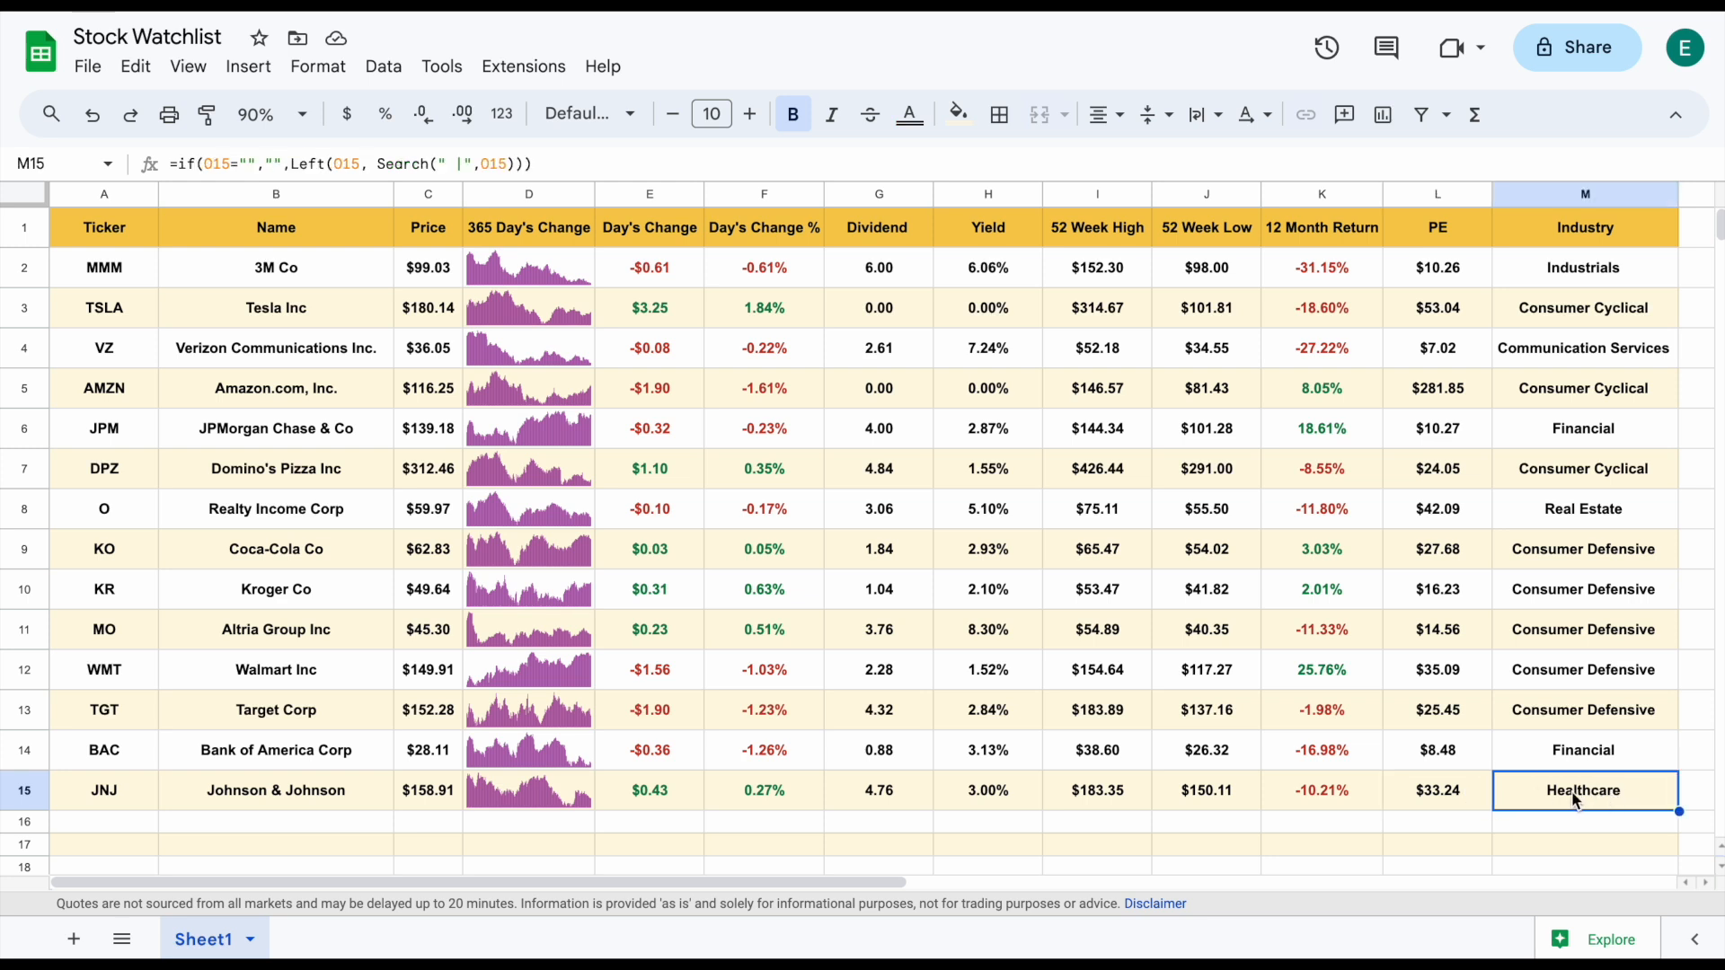
Set the day count for the price chart column in header cell D1 to 500
left_click(514, 229)
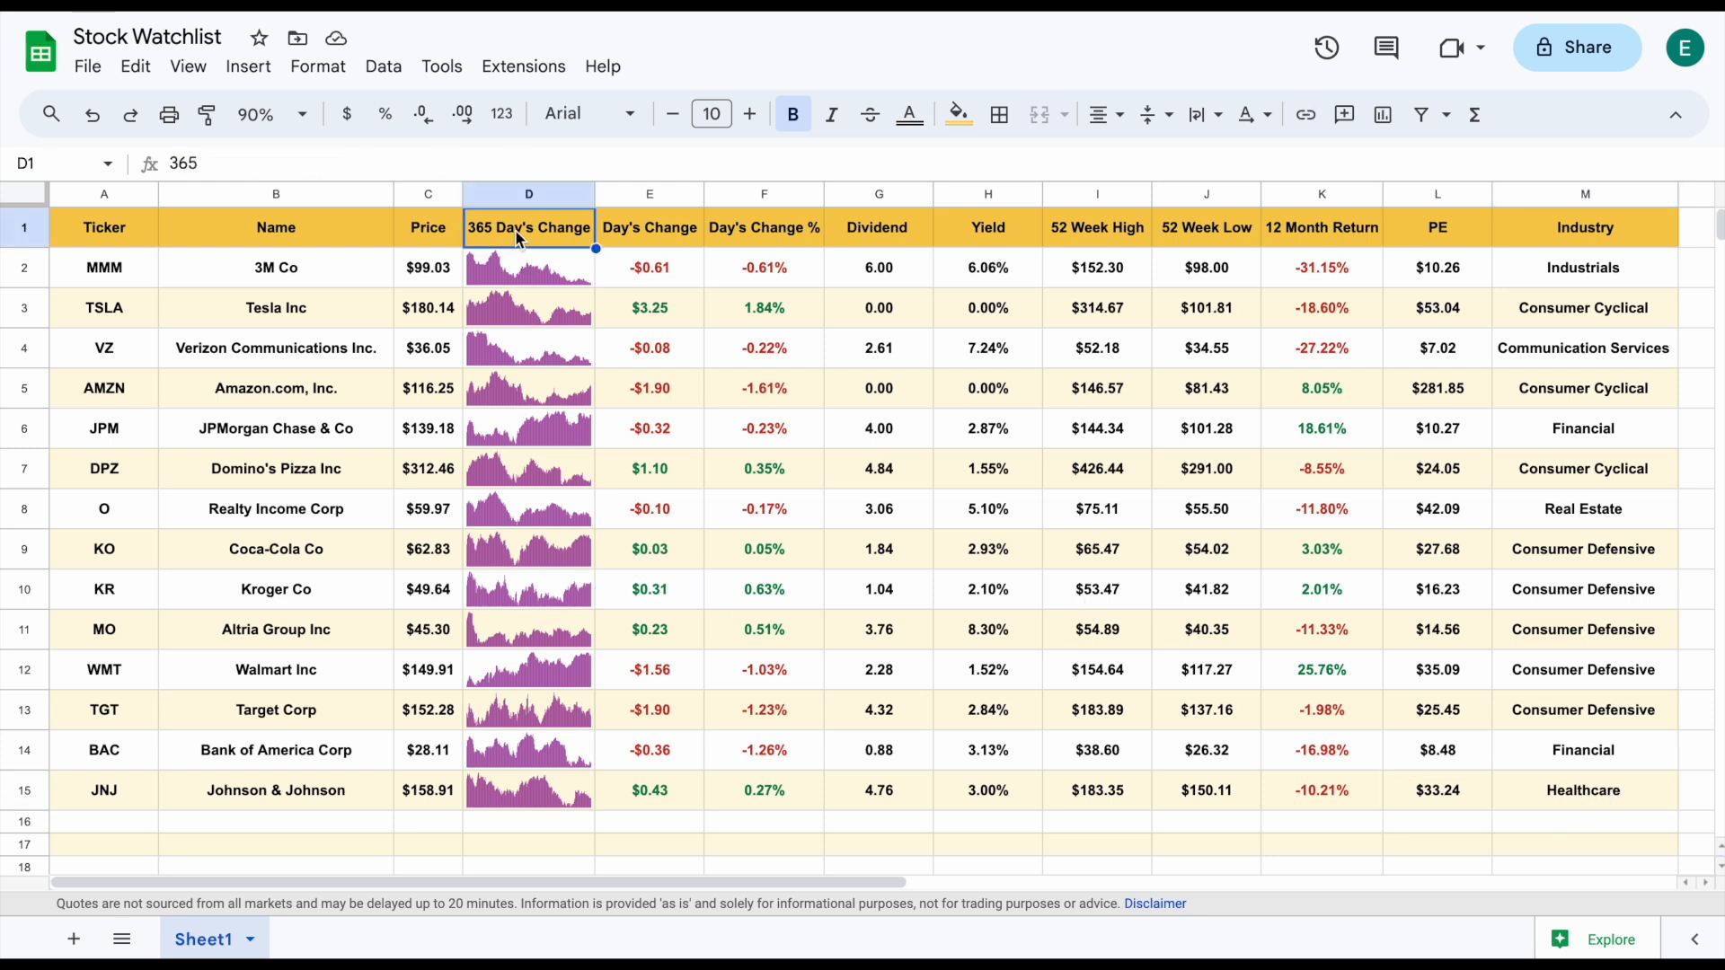
left_click(233, 156)
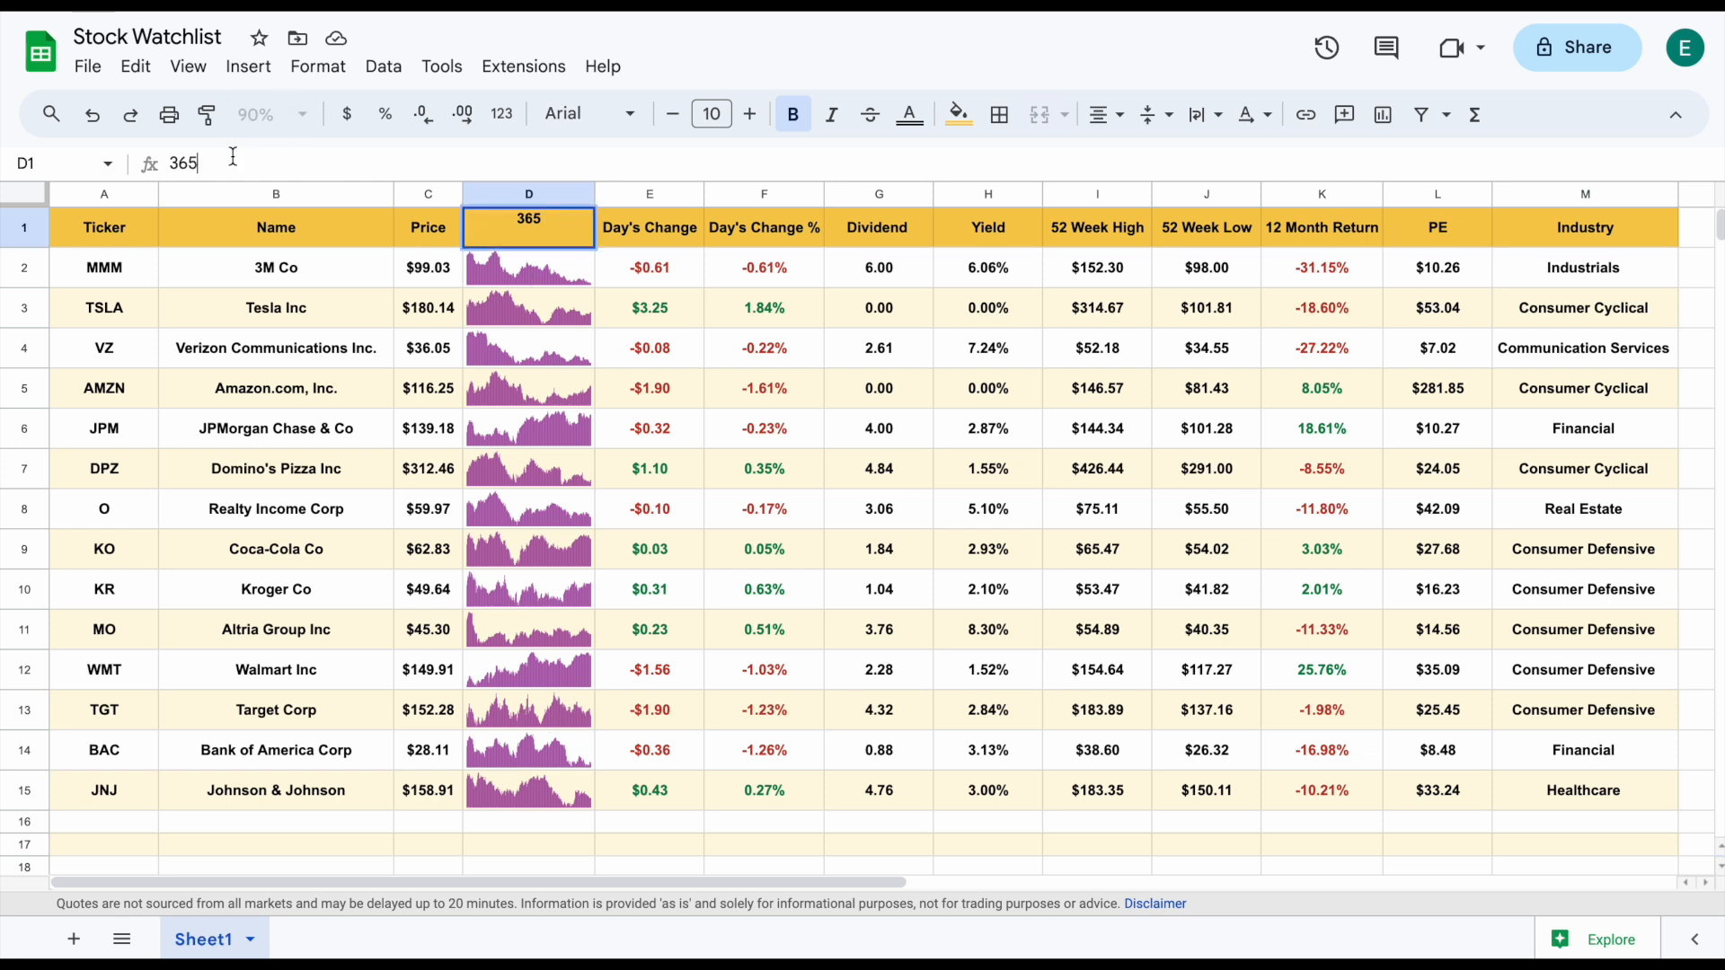
key("BackSpace")
key("BackSpace")
key("BackSpace")
type("500")
key("Return")
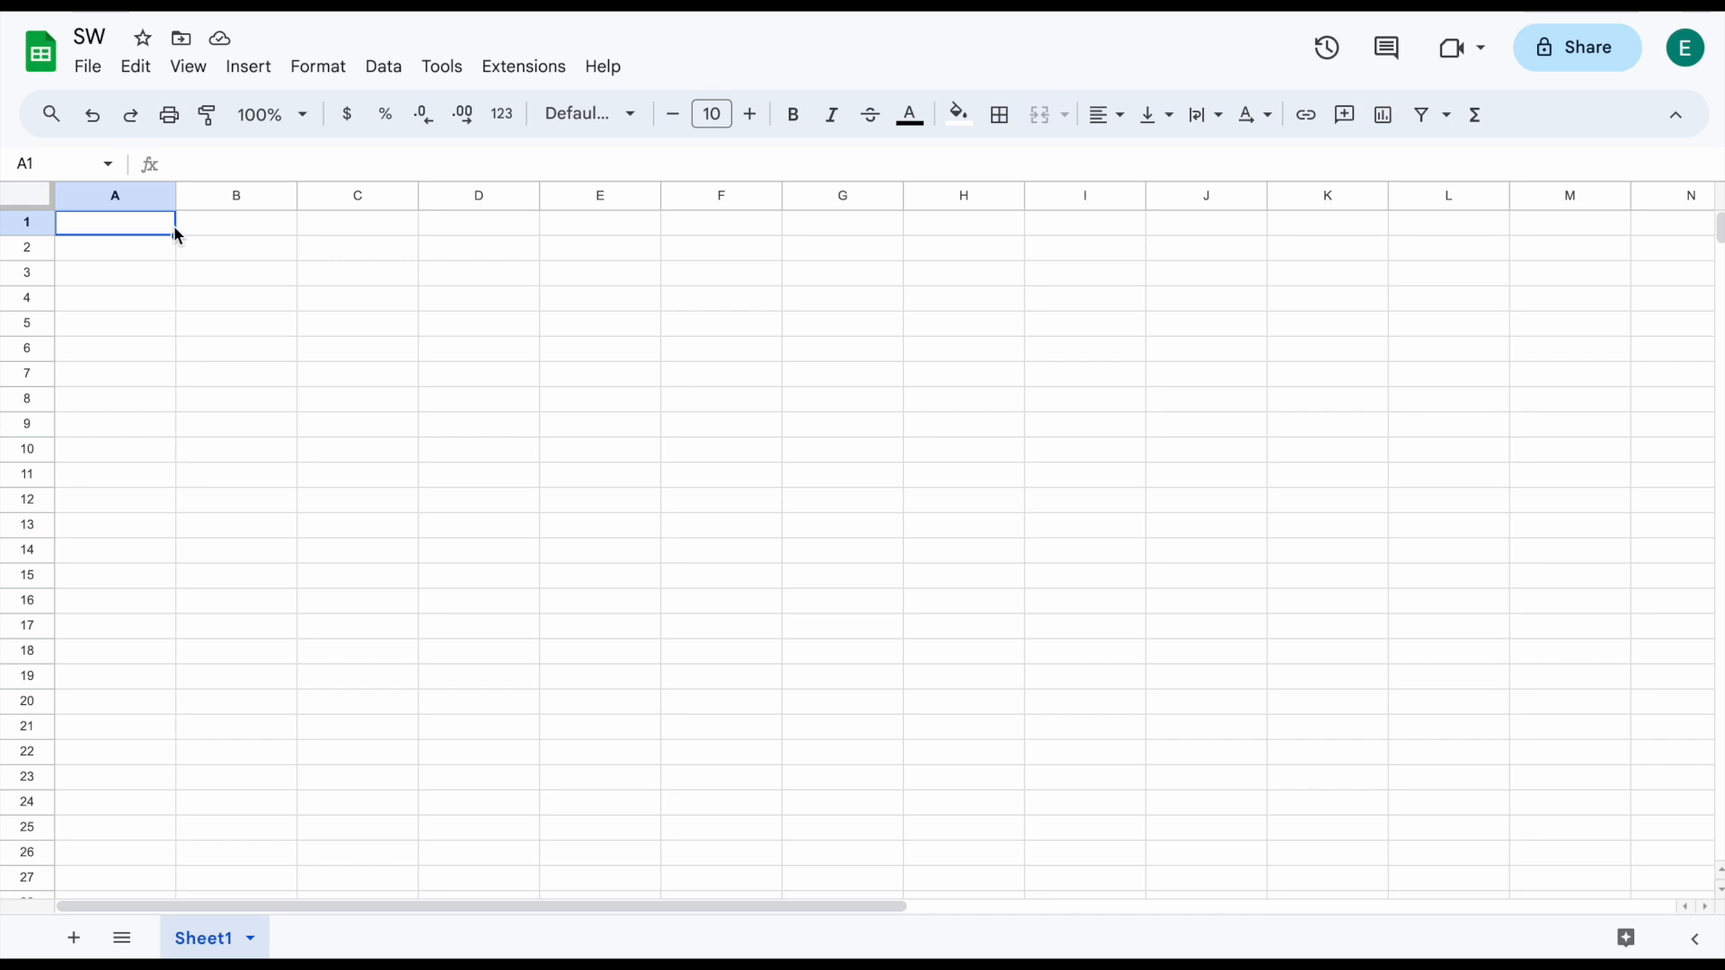
left_click(96, 41)
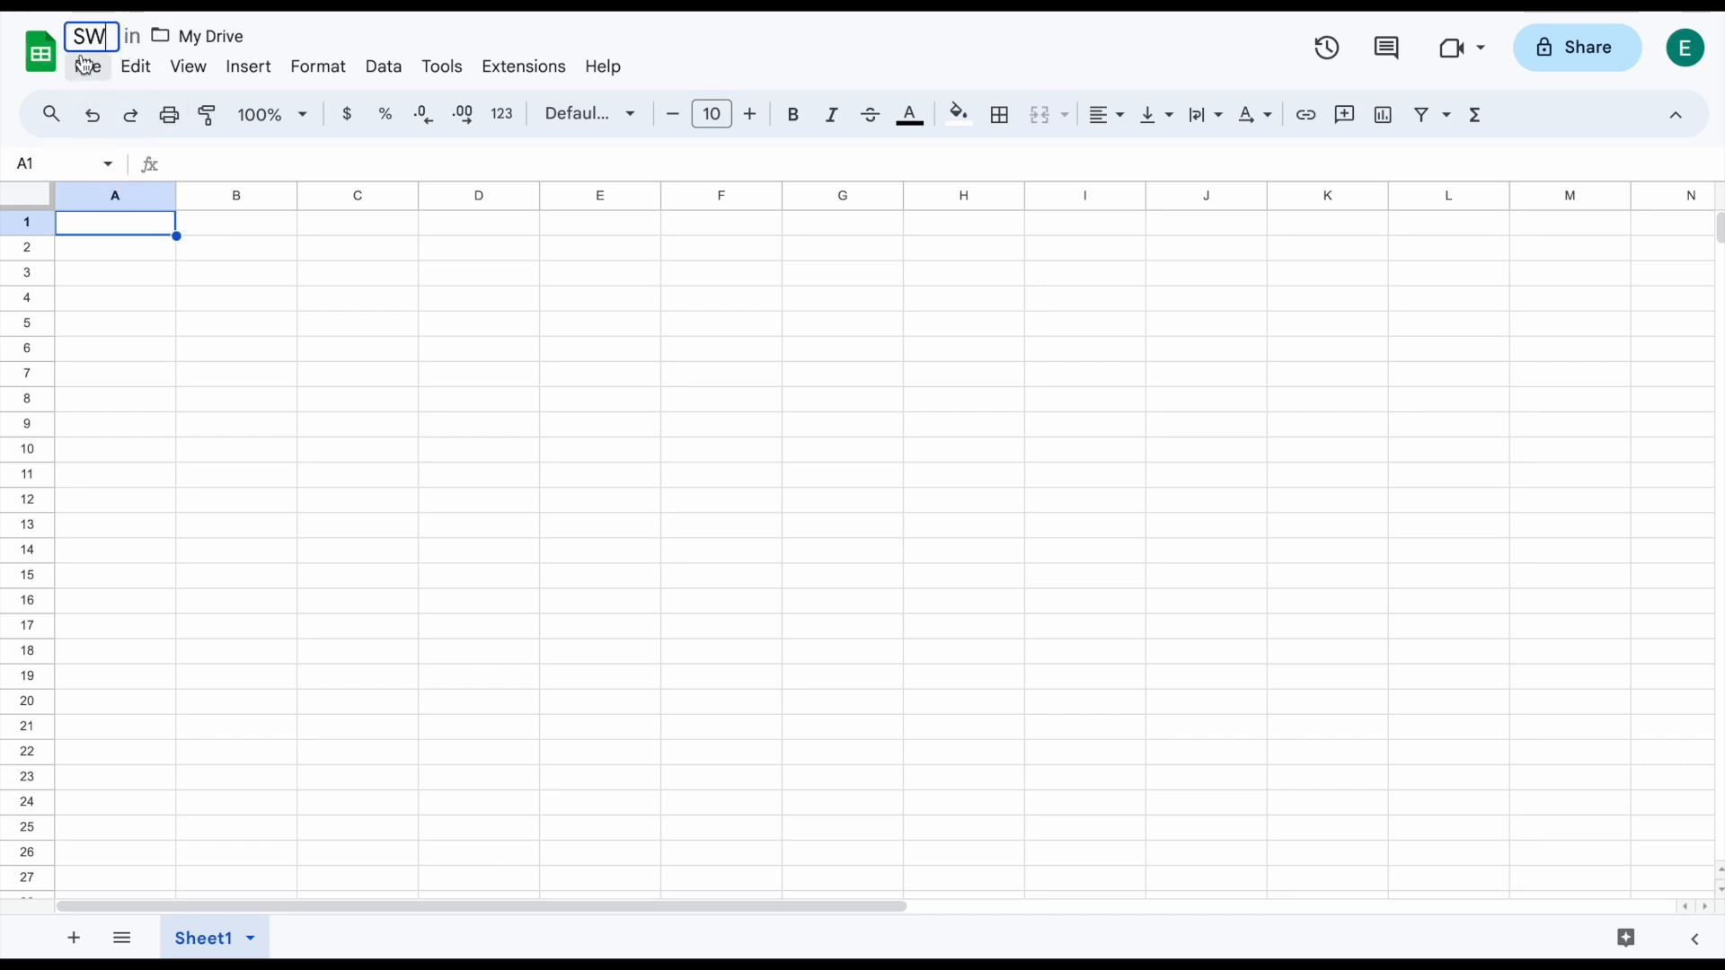
left_click(285, 277)
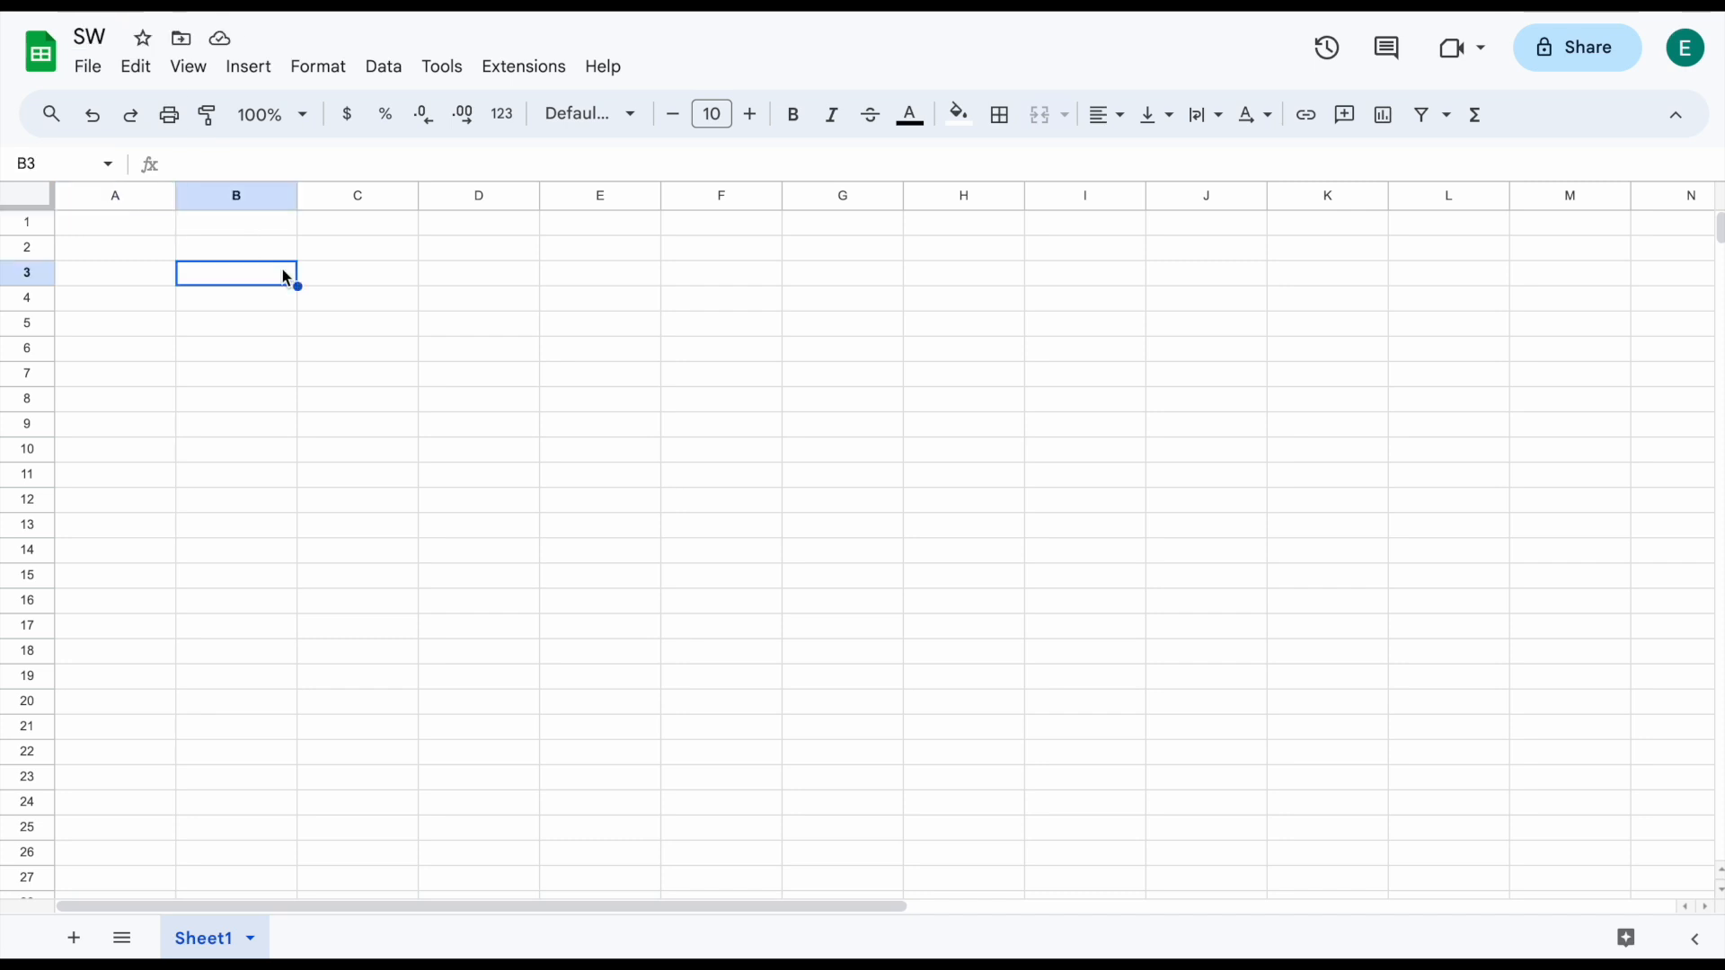
Enter the header Ticker in cell A1 and the stock symbol AAPL in A2
left_click(140, 227)
type("Ticker")
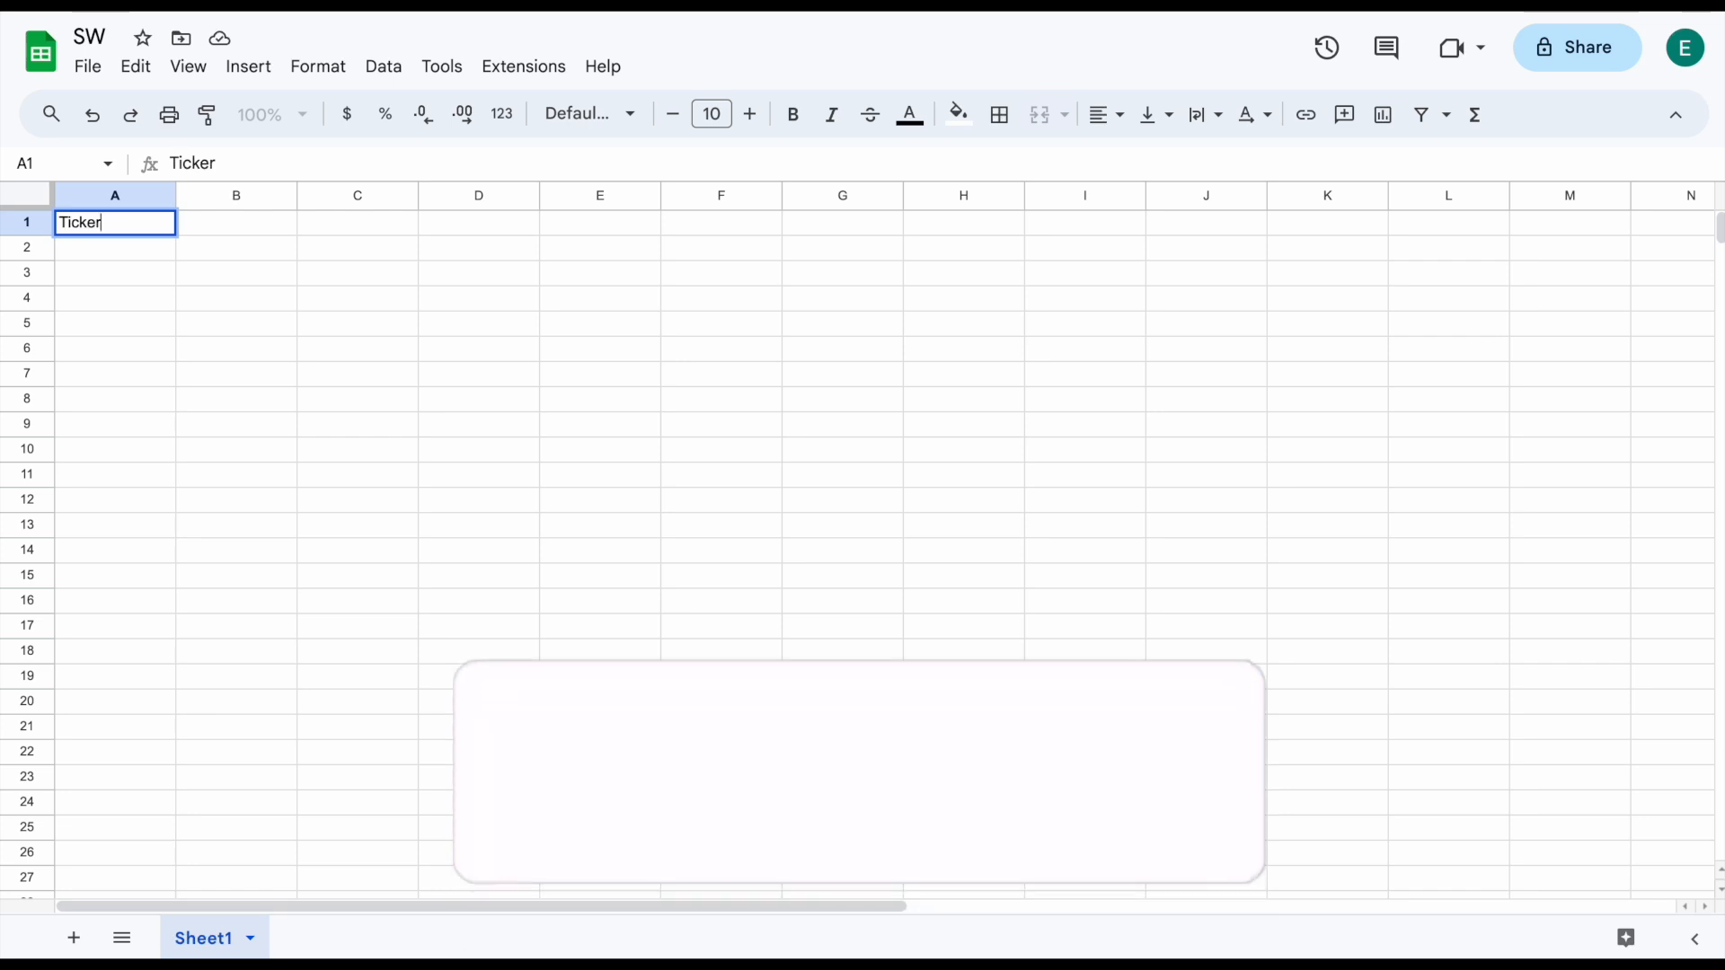
key("Return")
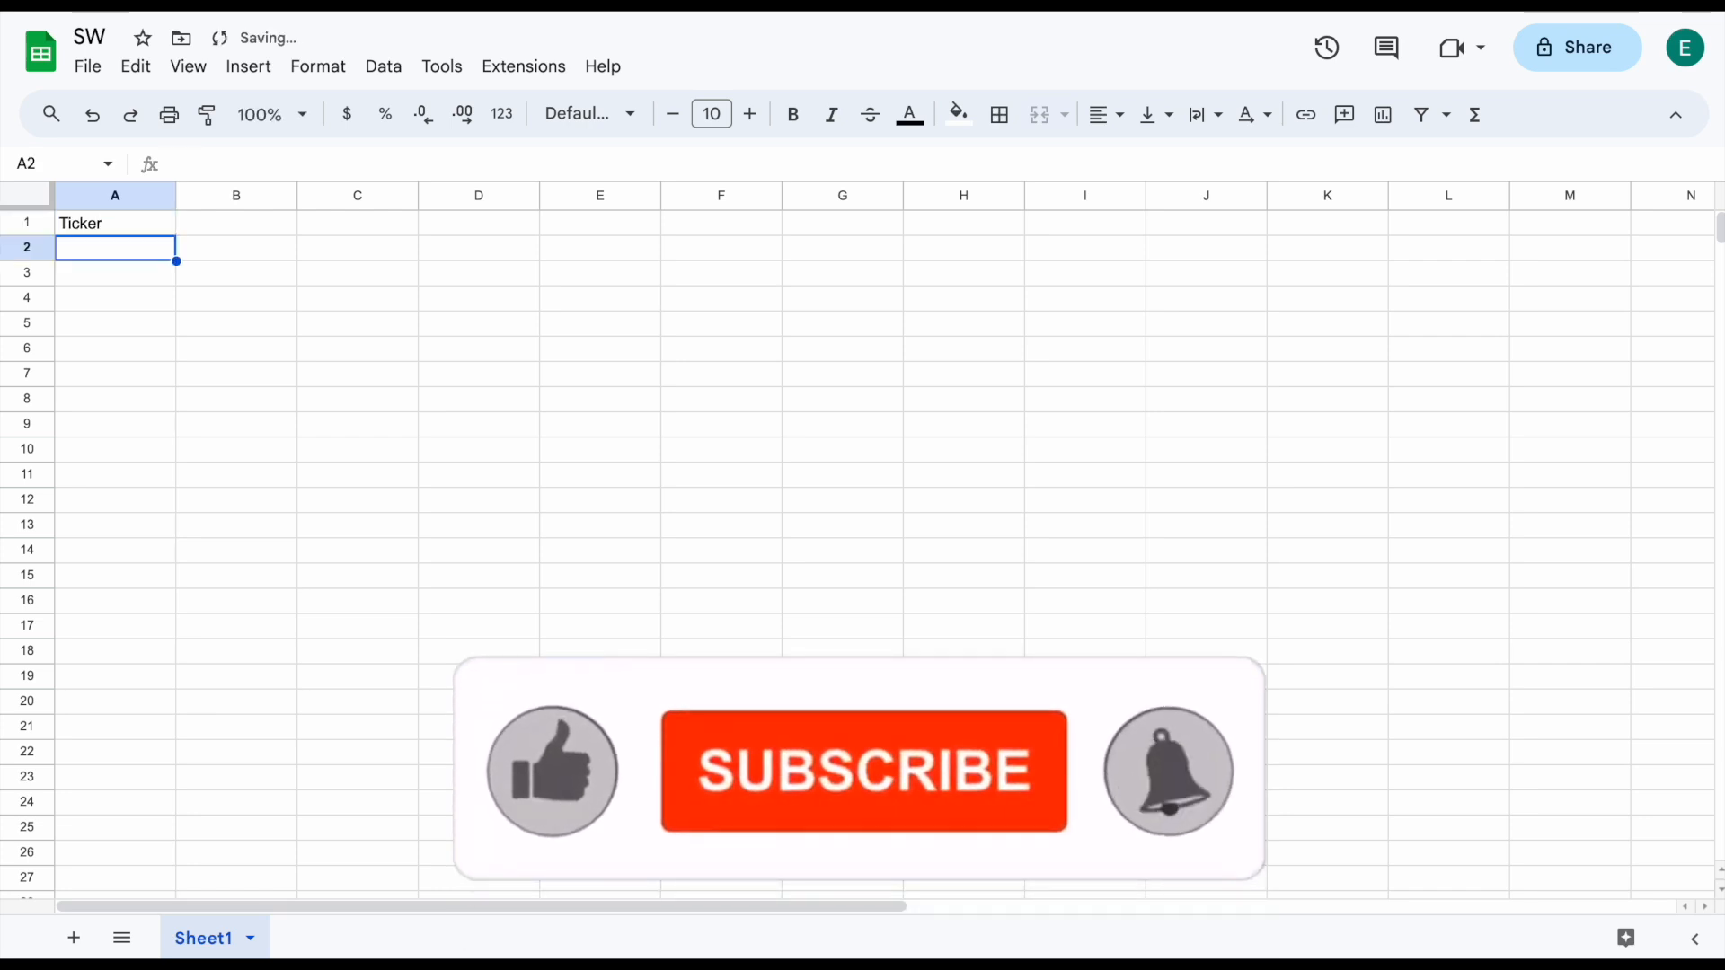
type("AAPL")
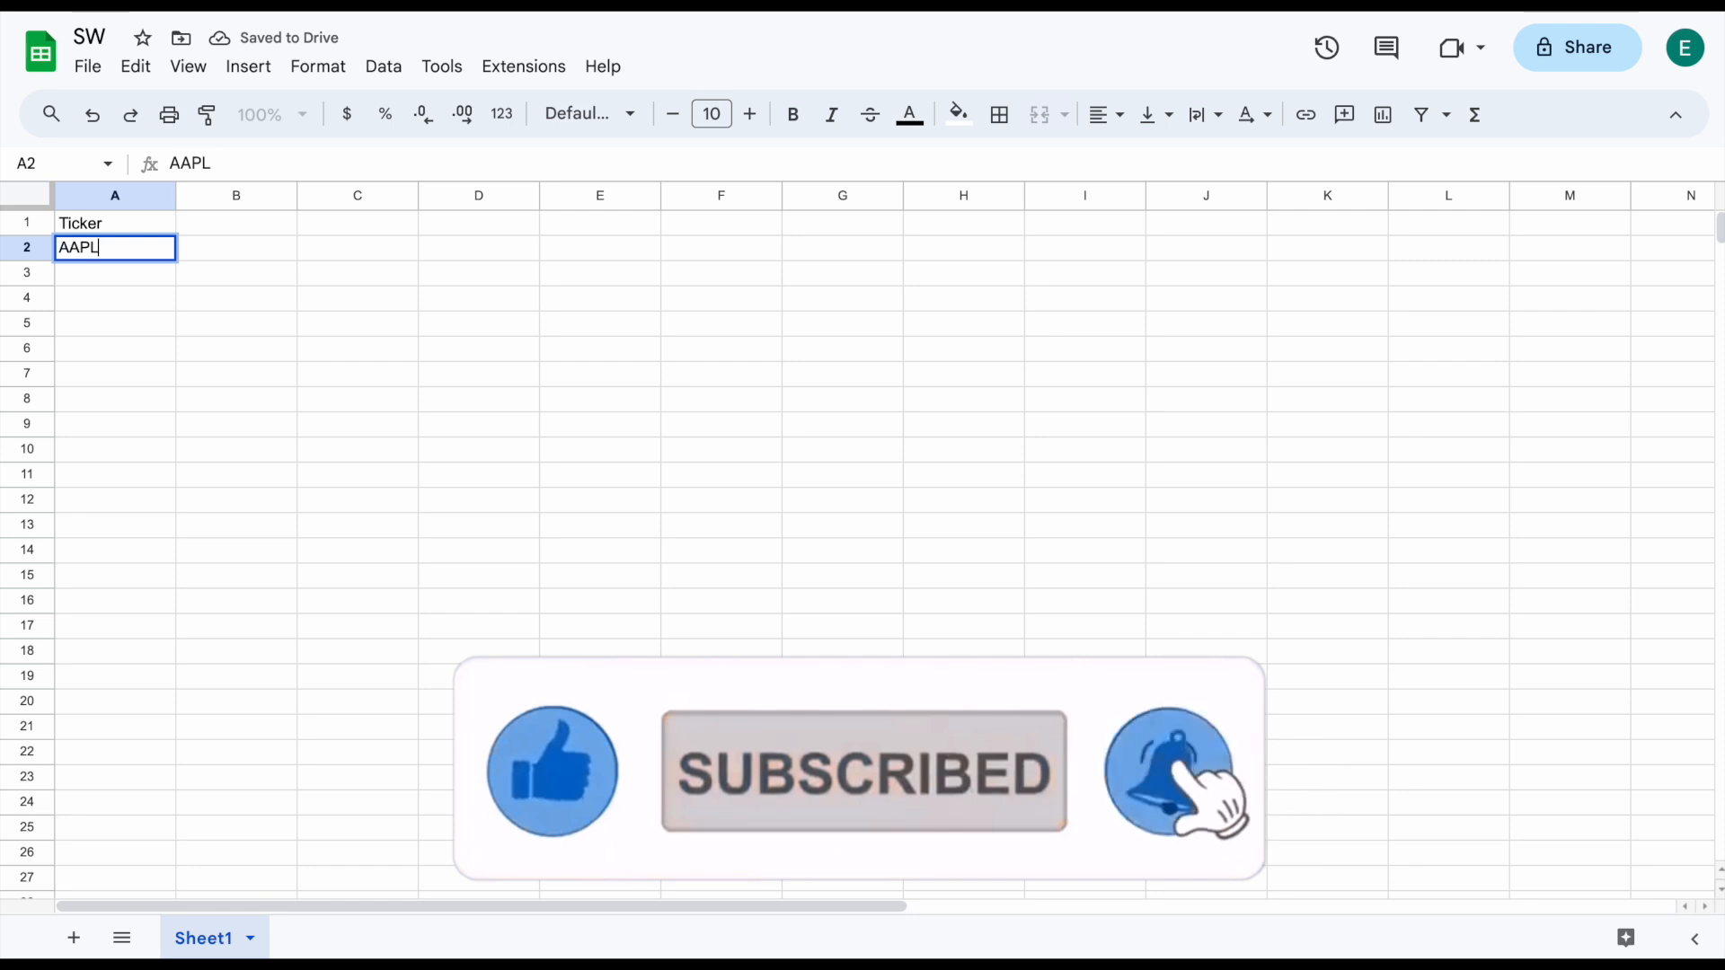
key("Return")
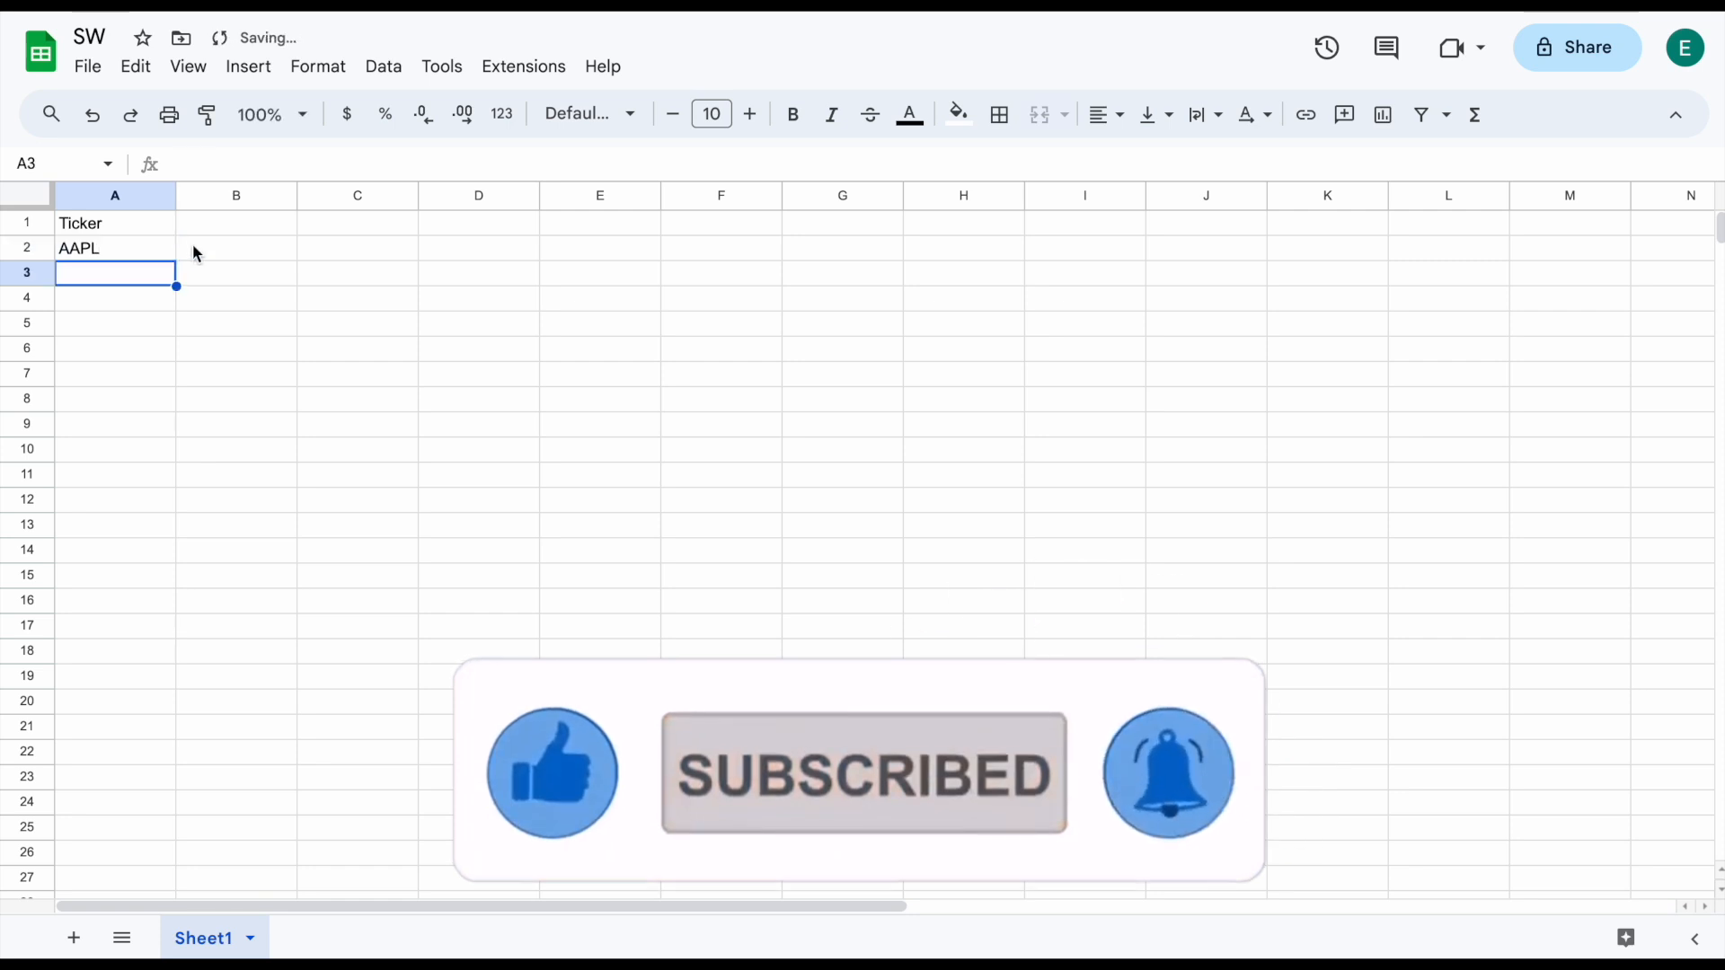
left_click(141, 219)
left_click(146, 252)
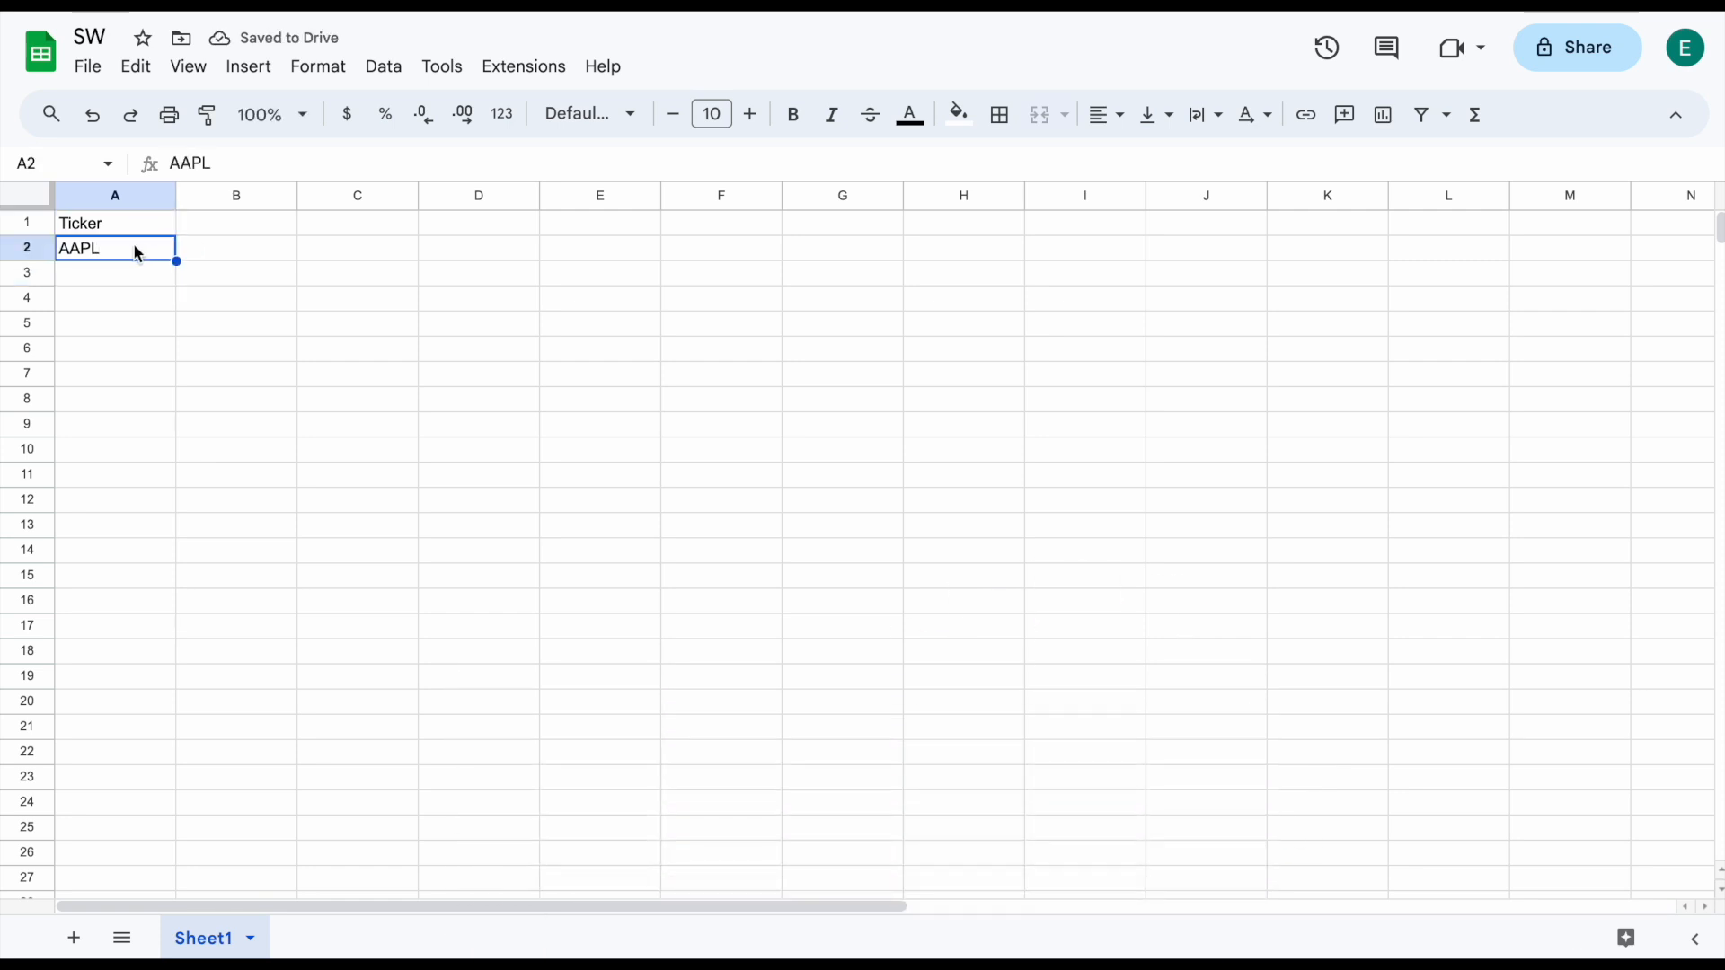
left_click_drag(134, 224, 123, 573)
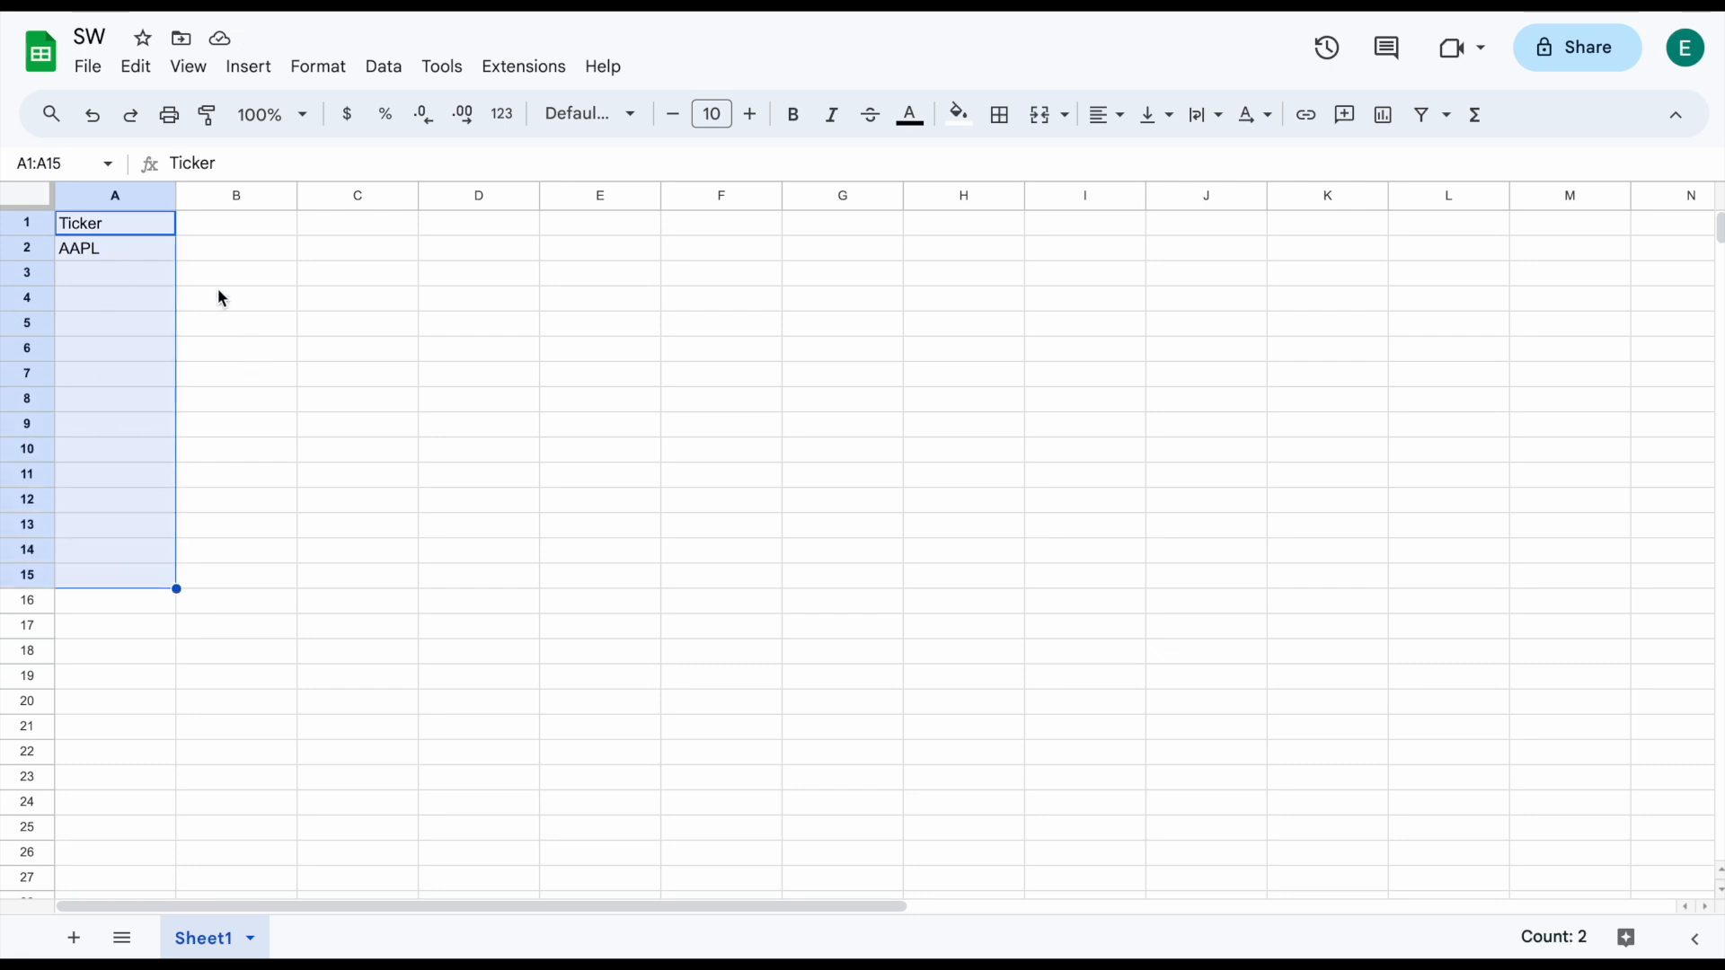
left_click_drag(226, 257, 1532, 589)
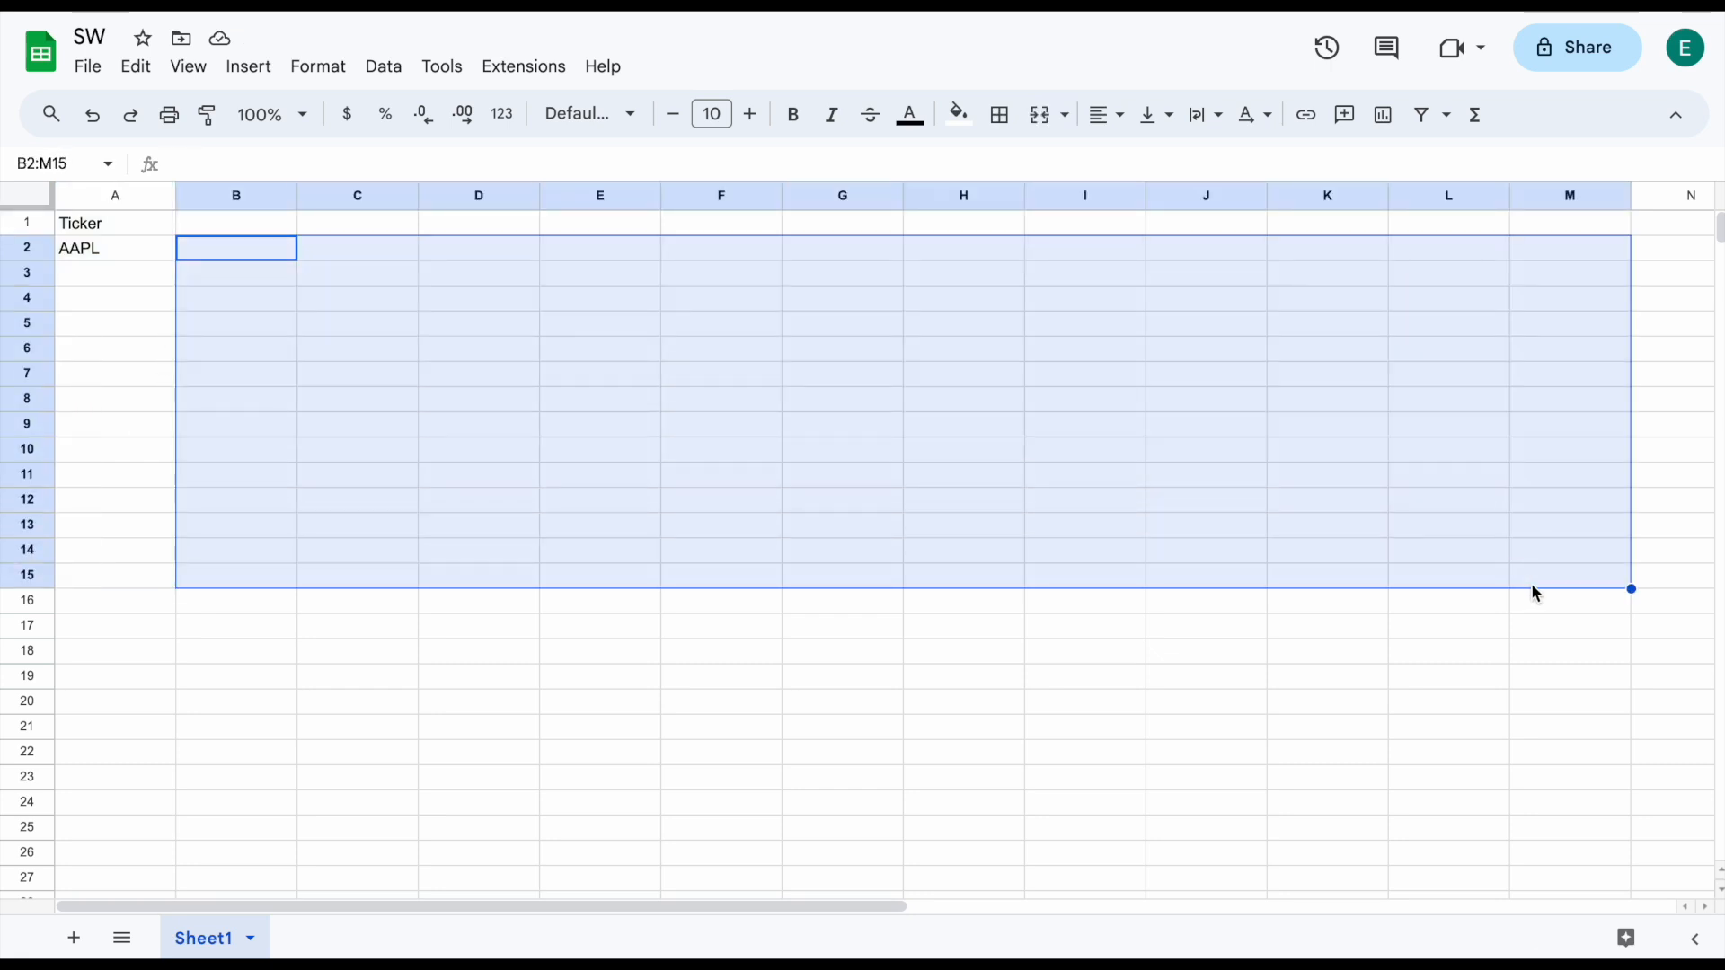
left_click(494, 377)
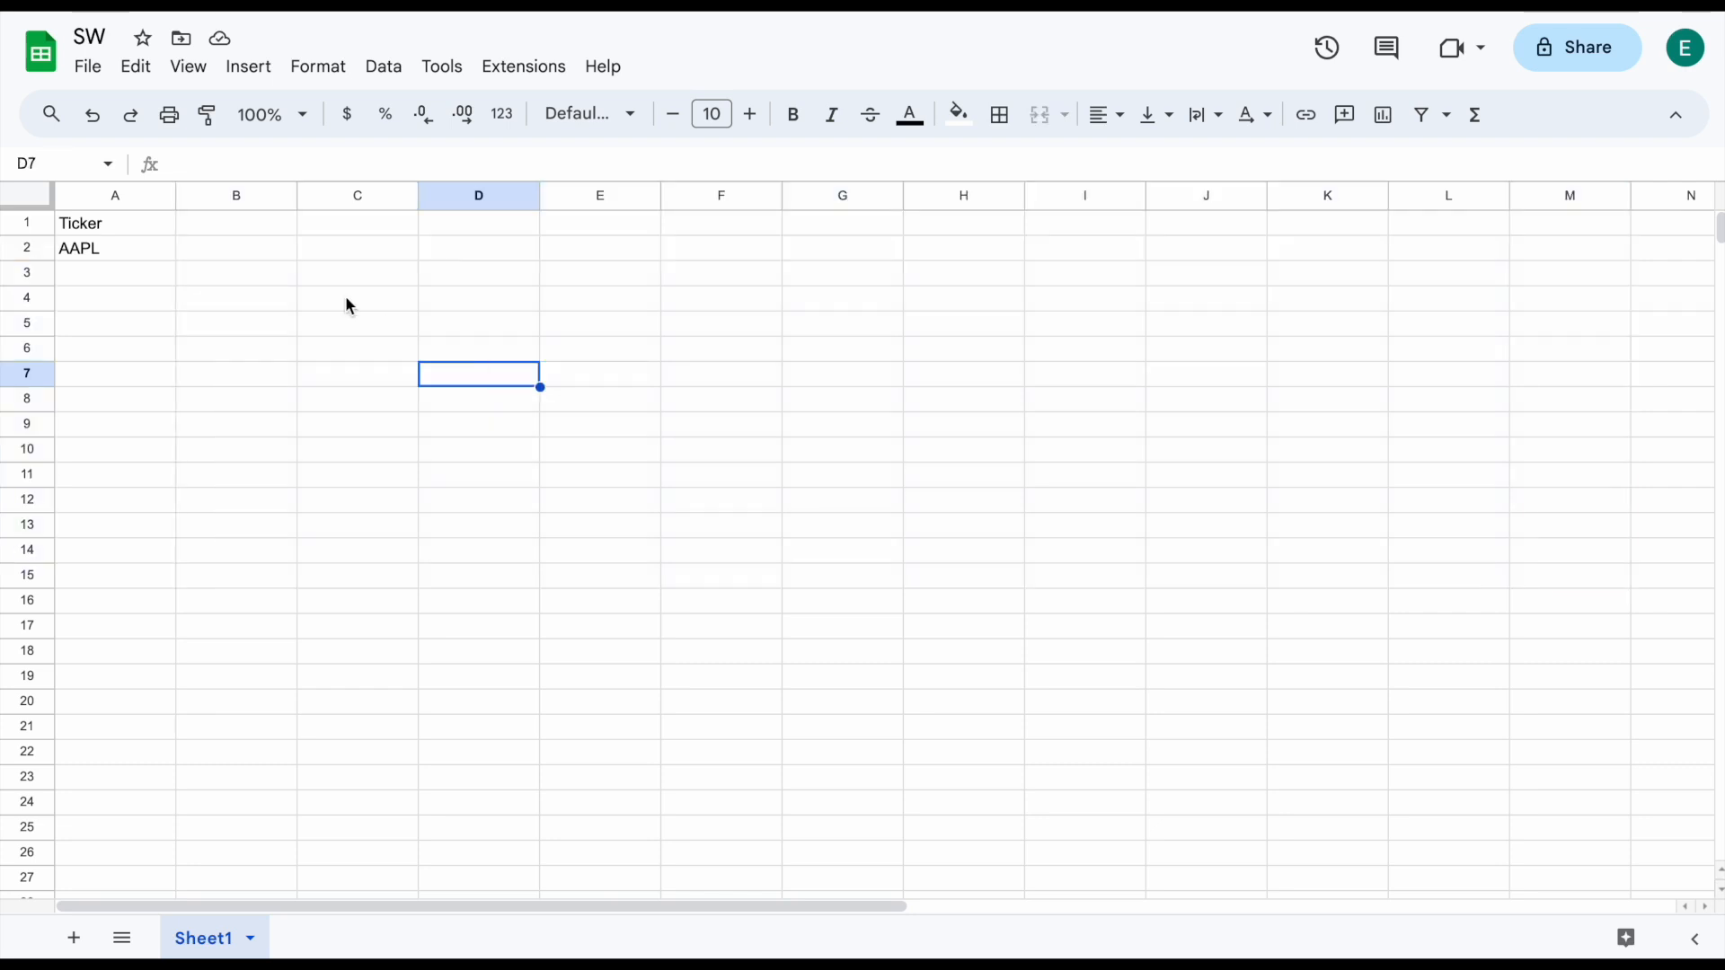
Add the header Name in B1 and fetch the company name in B2 with =GOOGLEFINANCE(A2,"name")
left_click(275, 230)
type("Name")
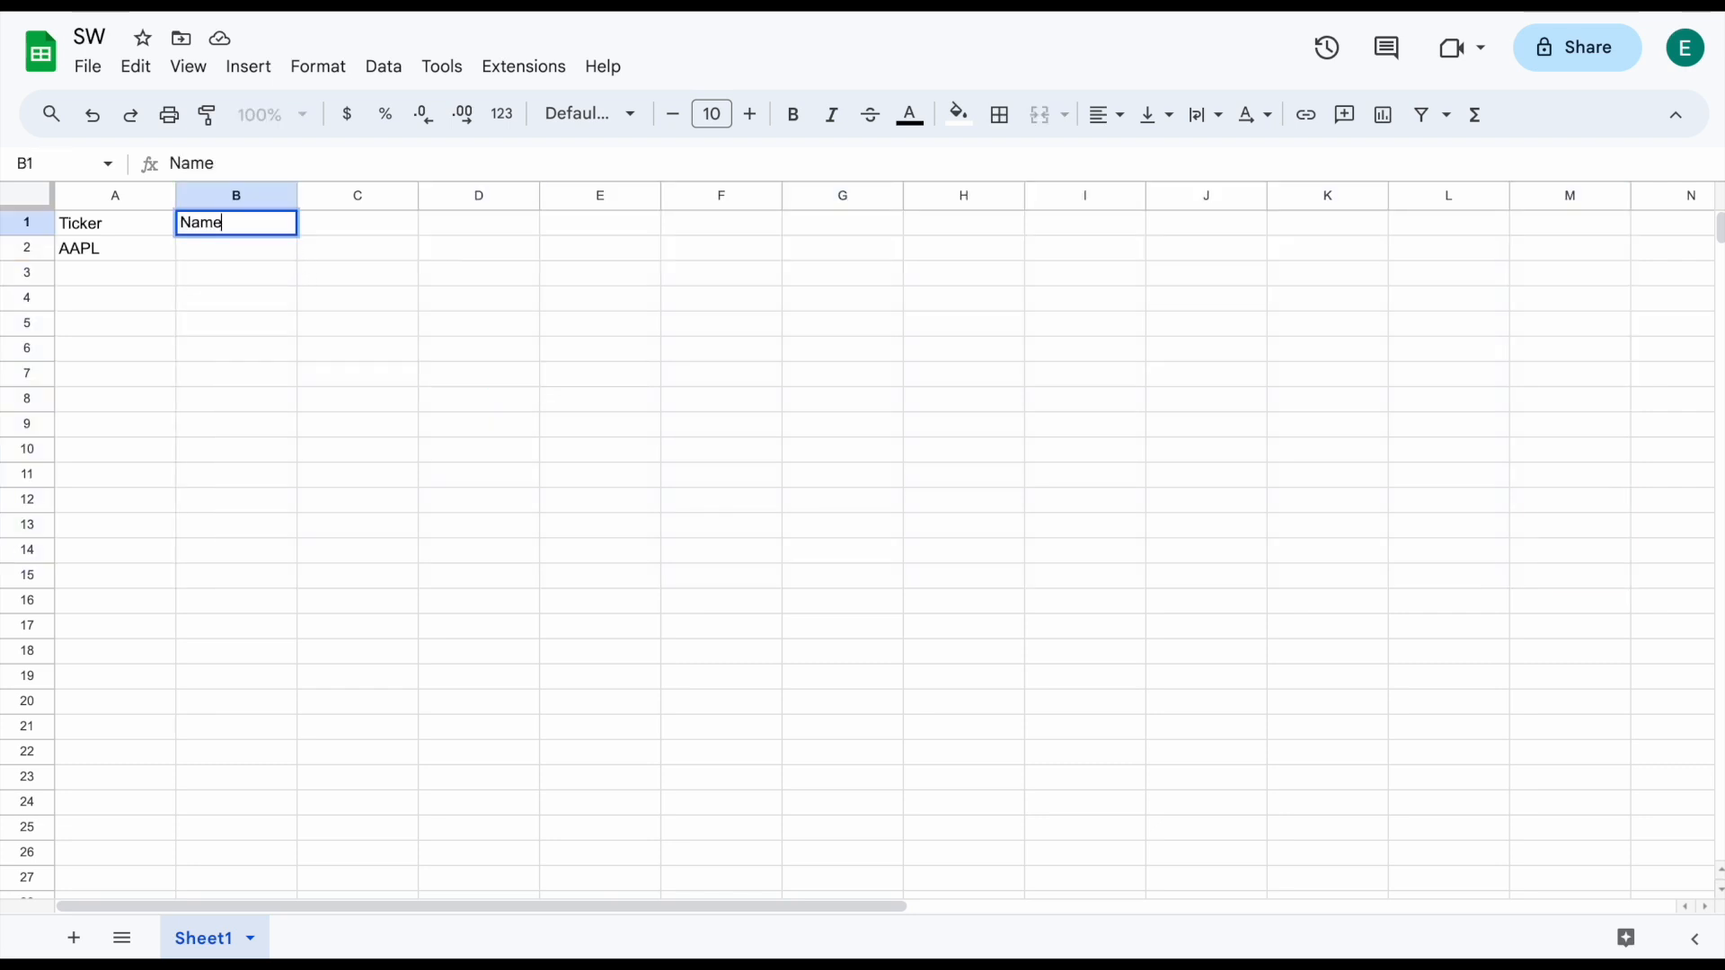
key("Return")
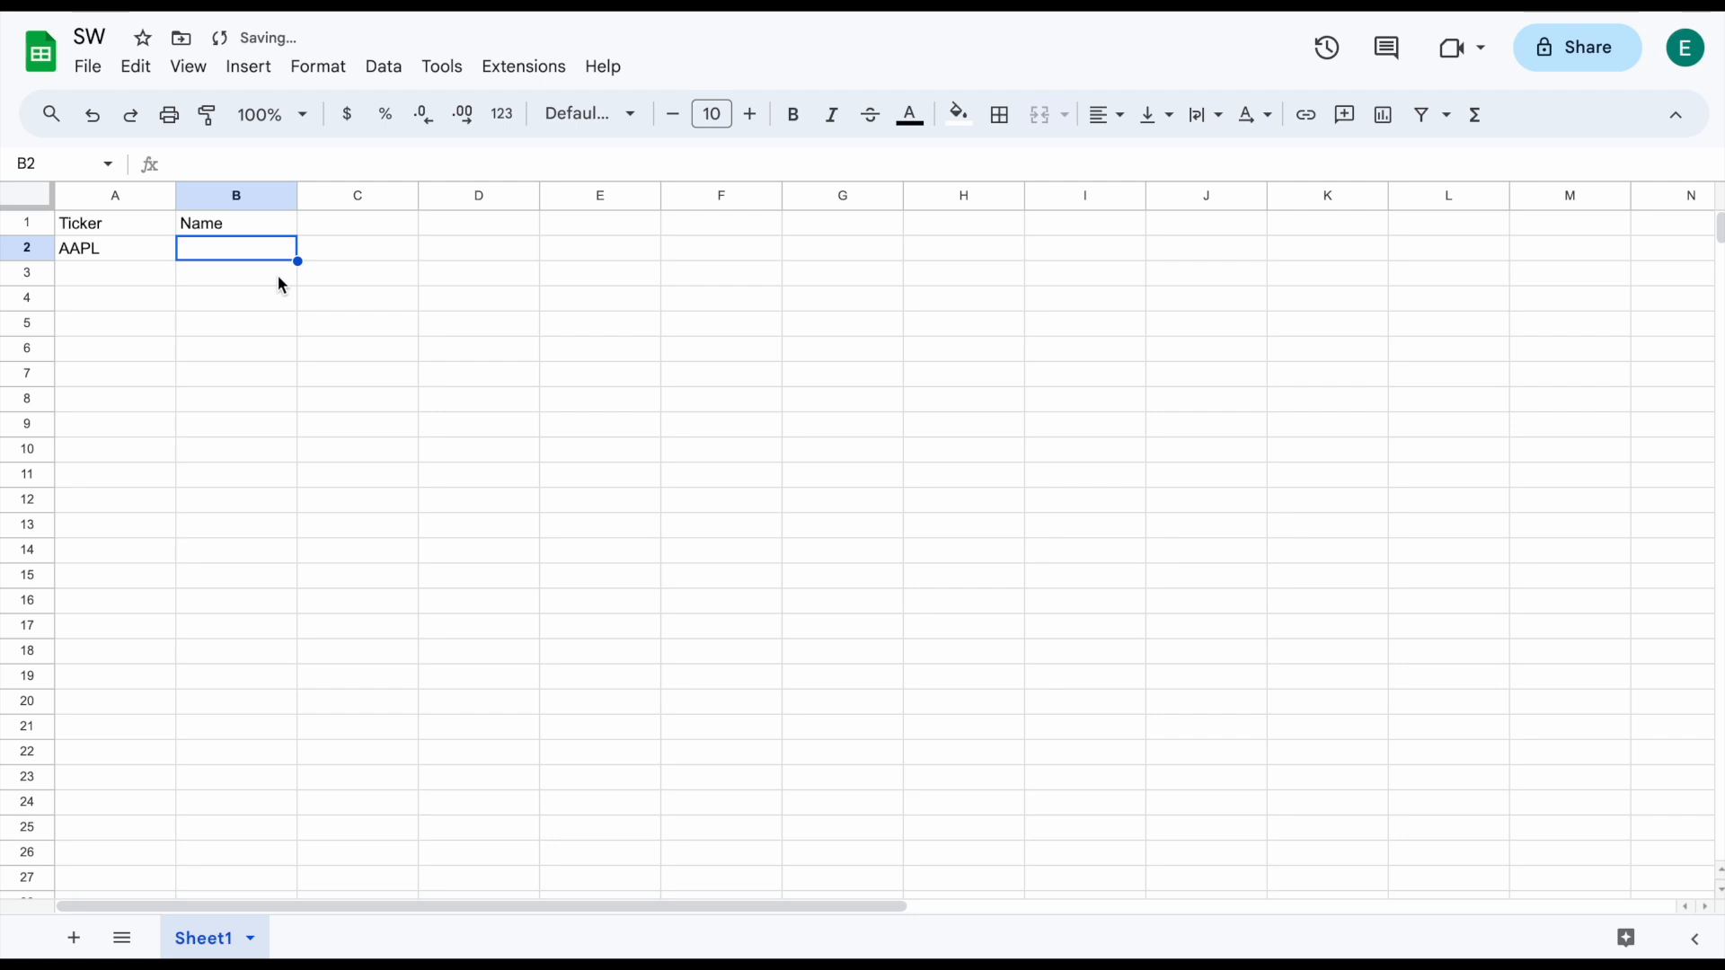
type("=go")
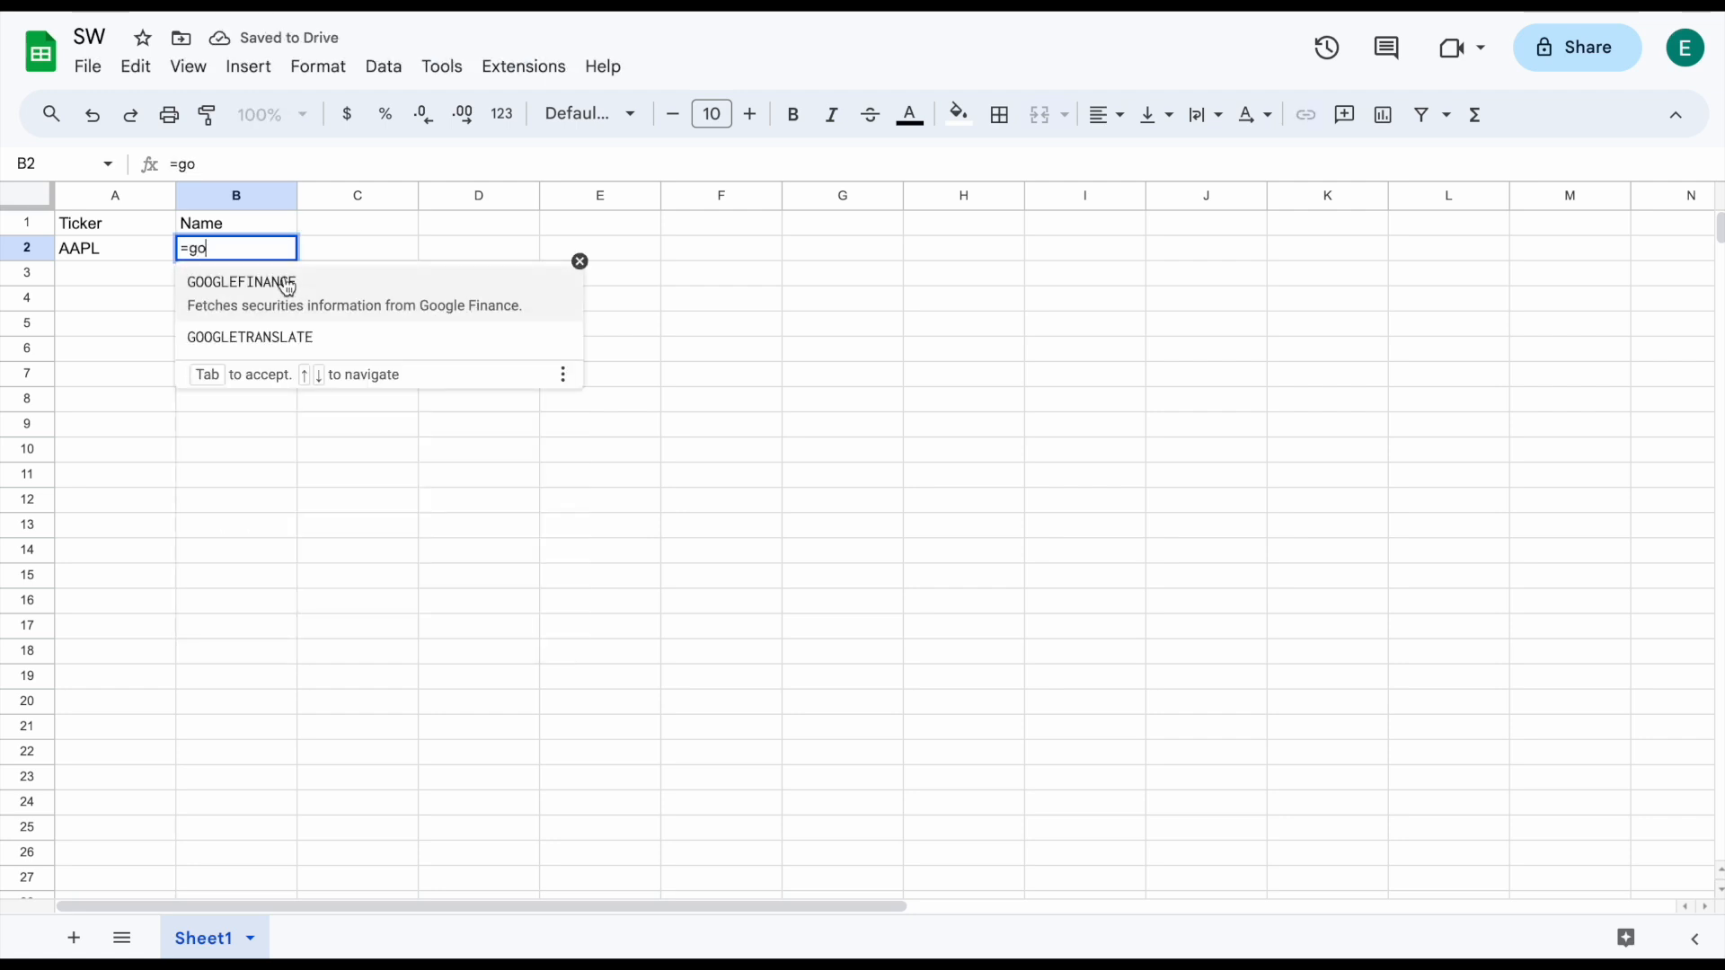
left_click(314, 299)
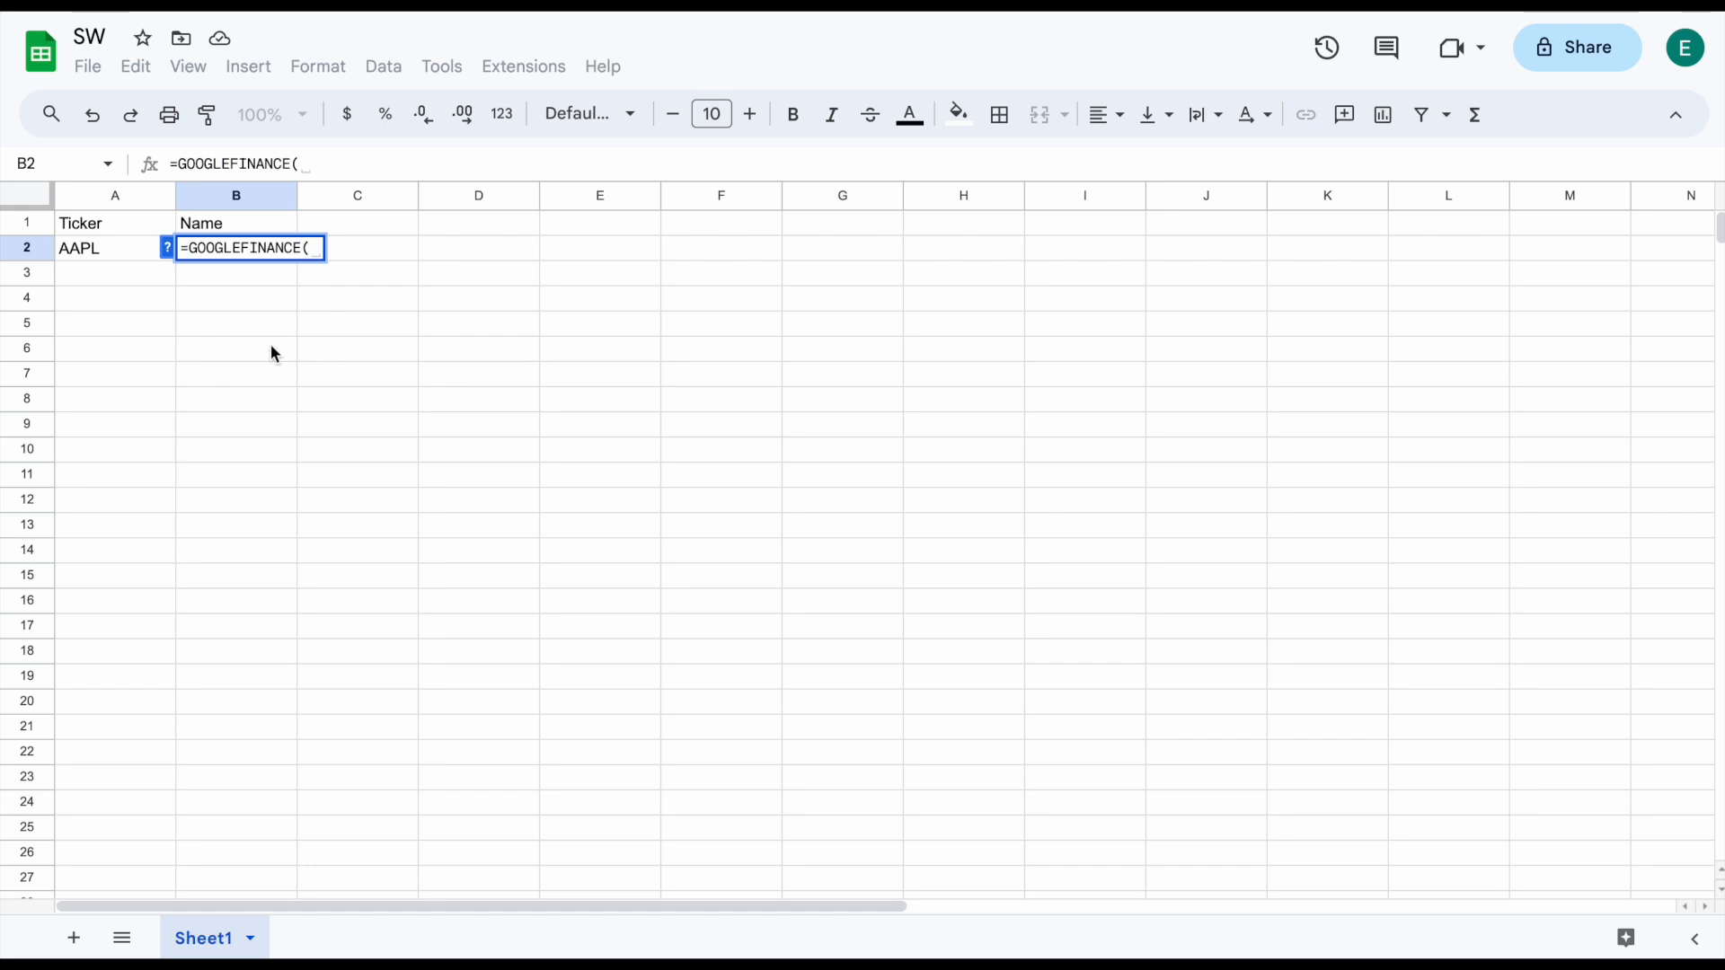
left_click(118, 252)
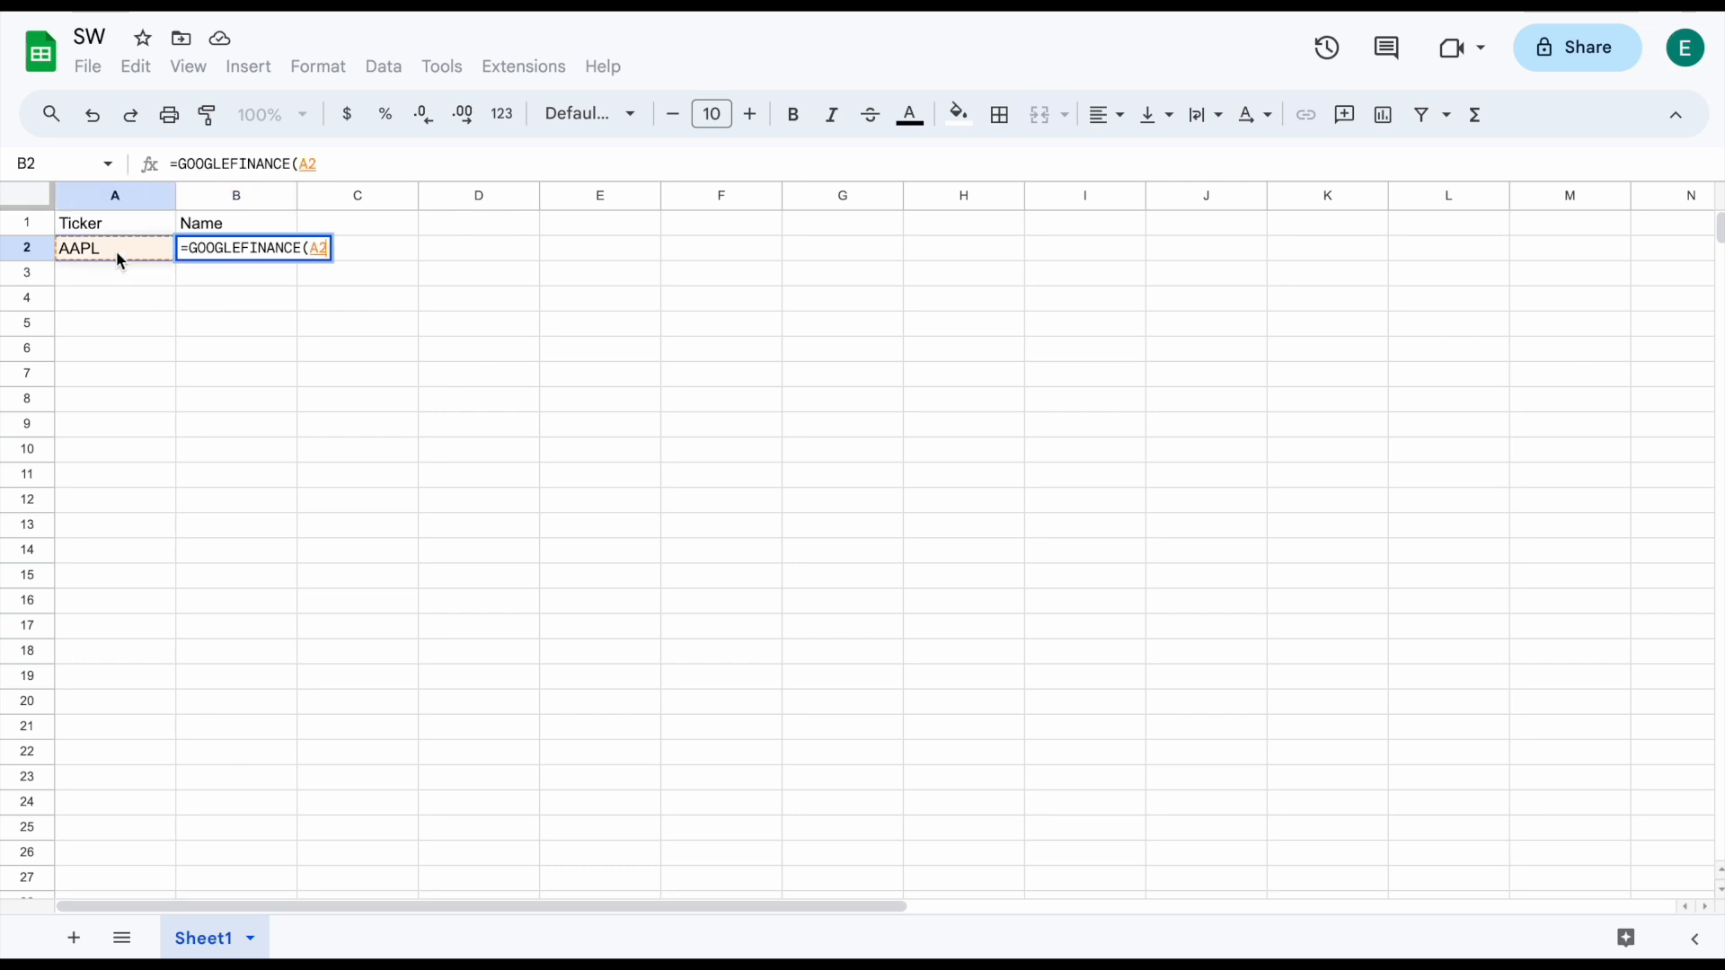
type(",\"")
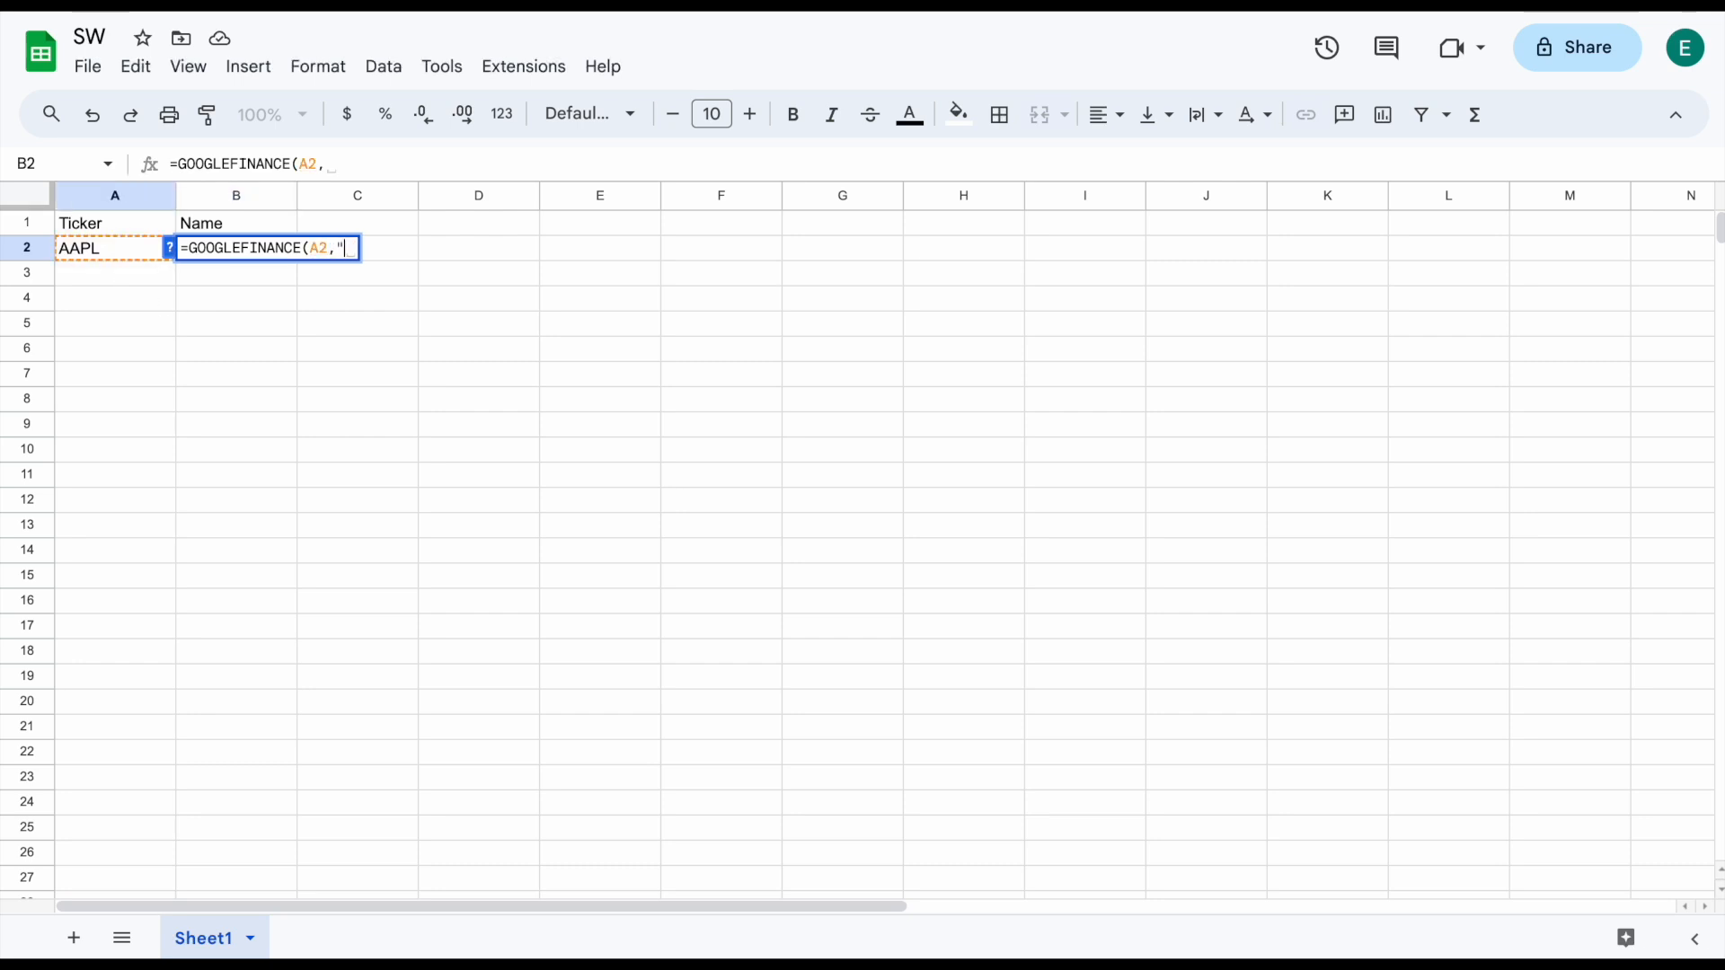
type("name\")")
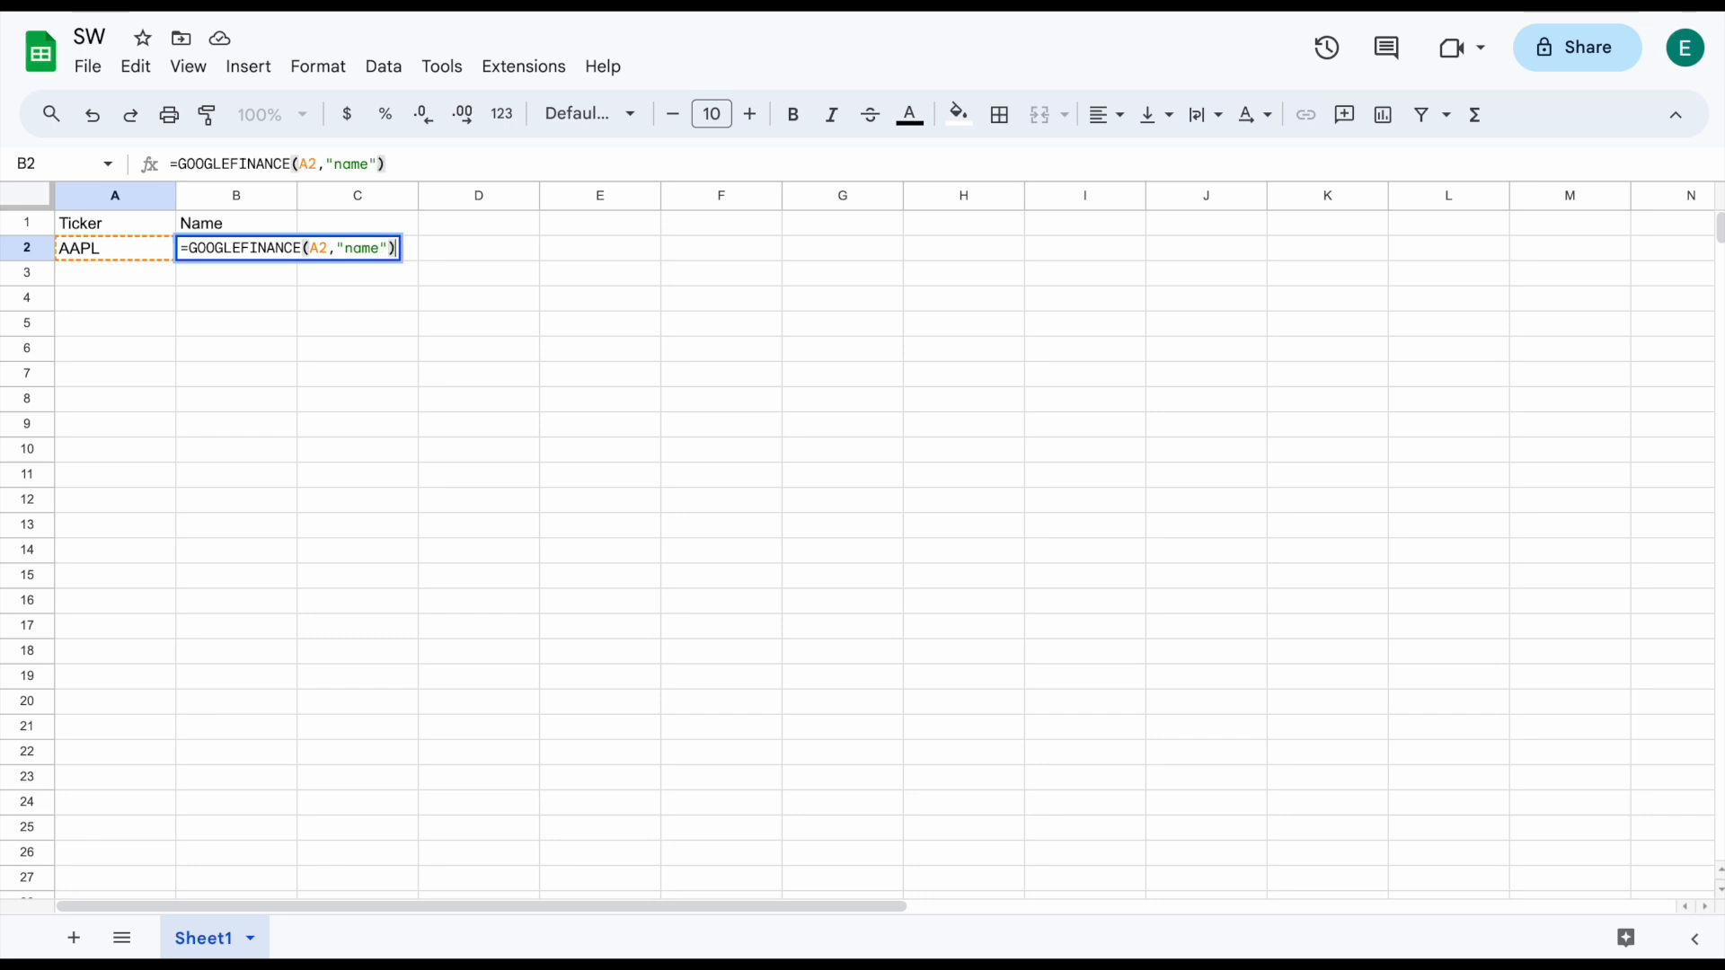
key("Return")
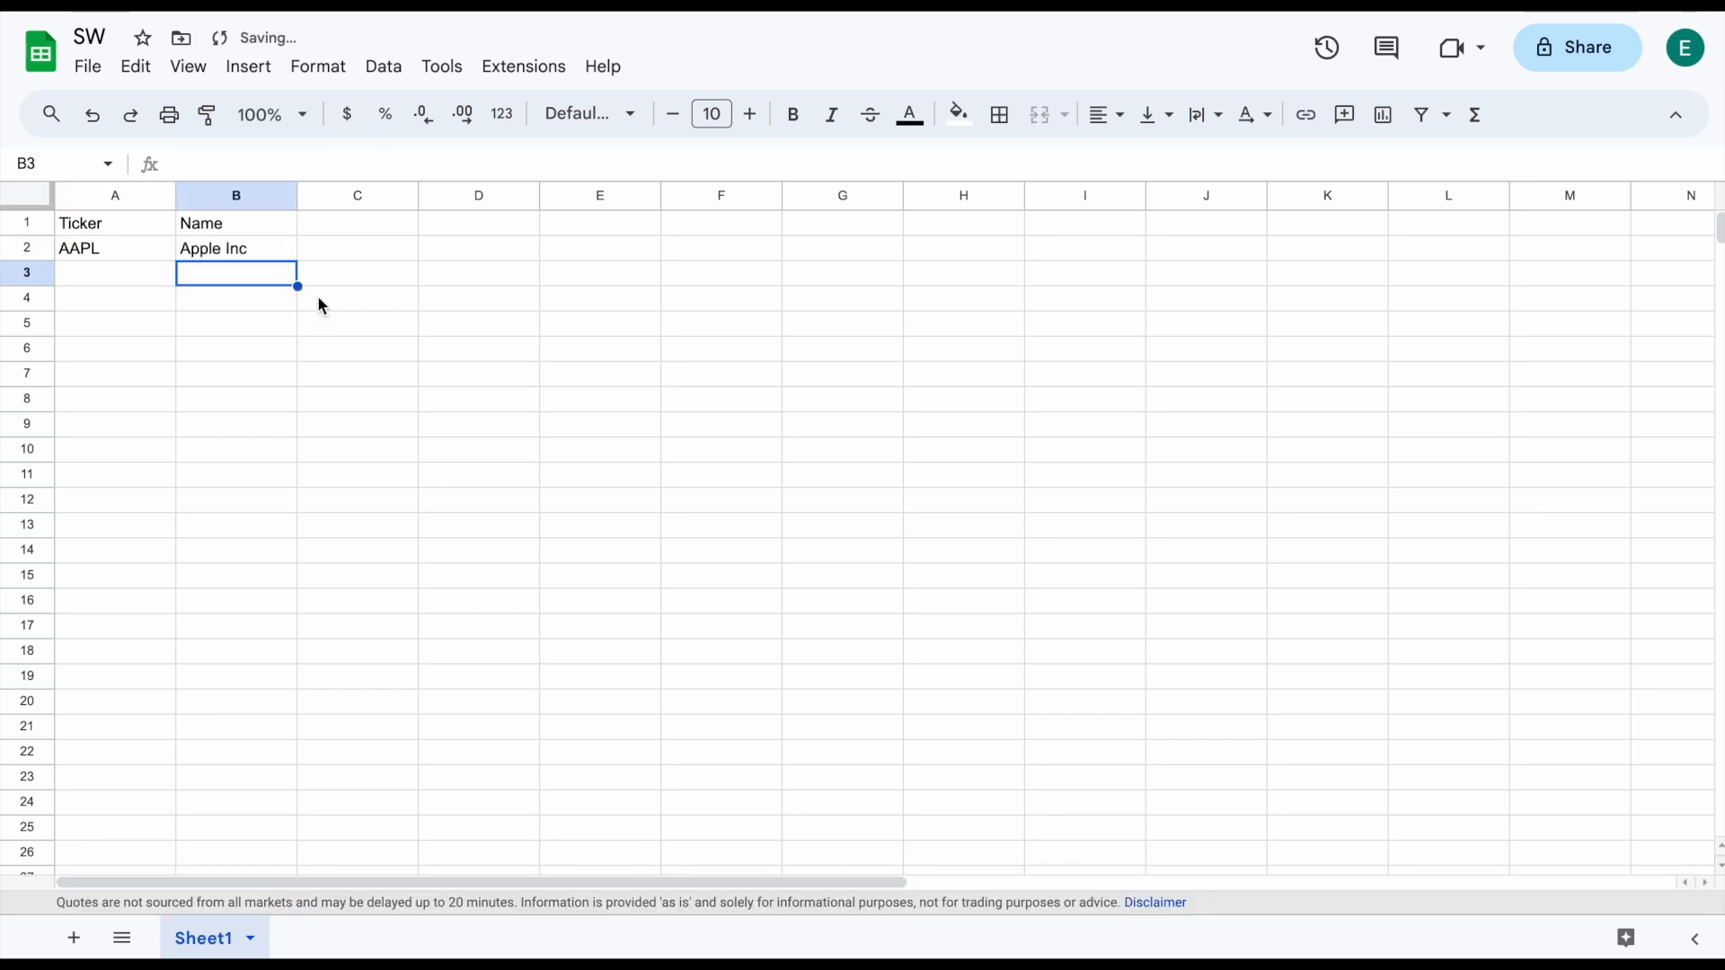
left_click(268, 251)
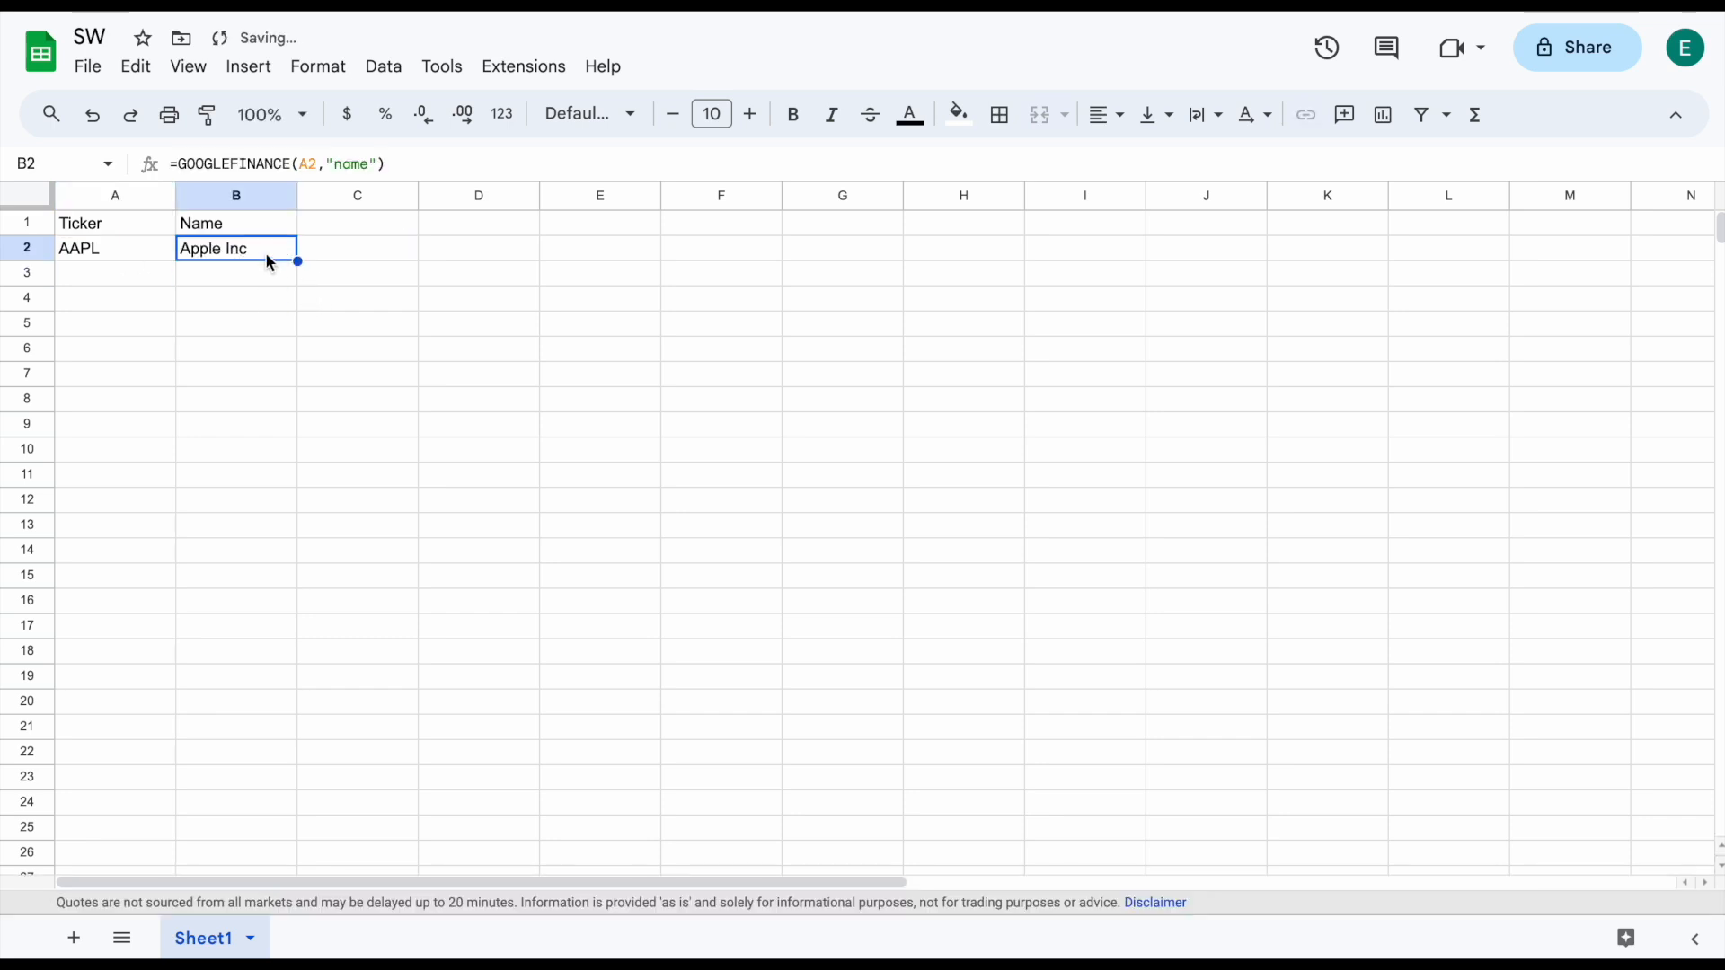
Test the name lookup by changing the ticker in A2 to XOM, to JNJ, and back to AAPL
left_click(136, 248)
type("XOM")
key("Return")
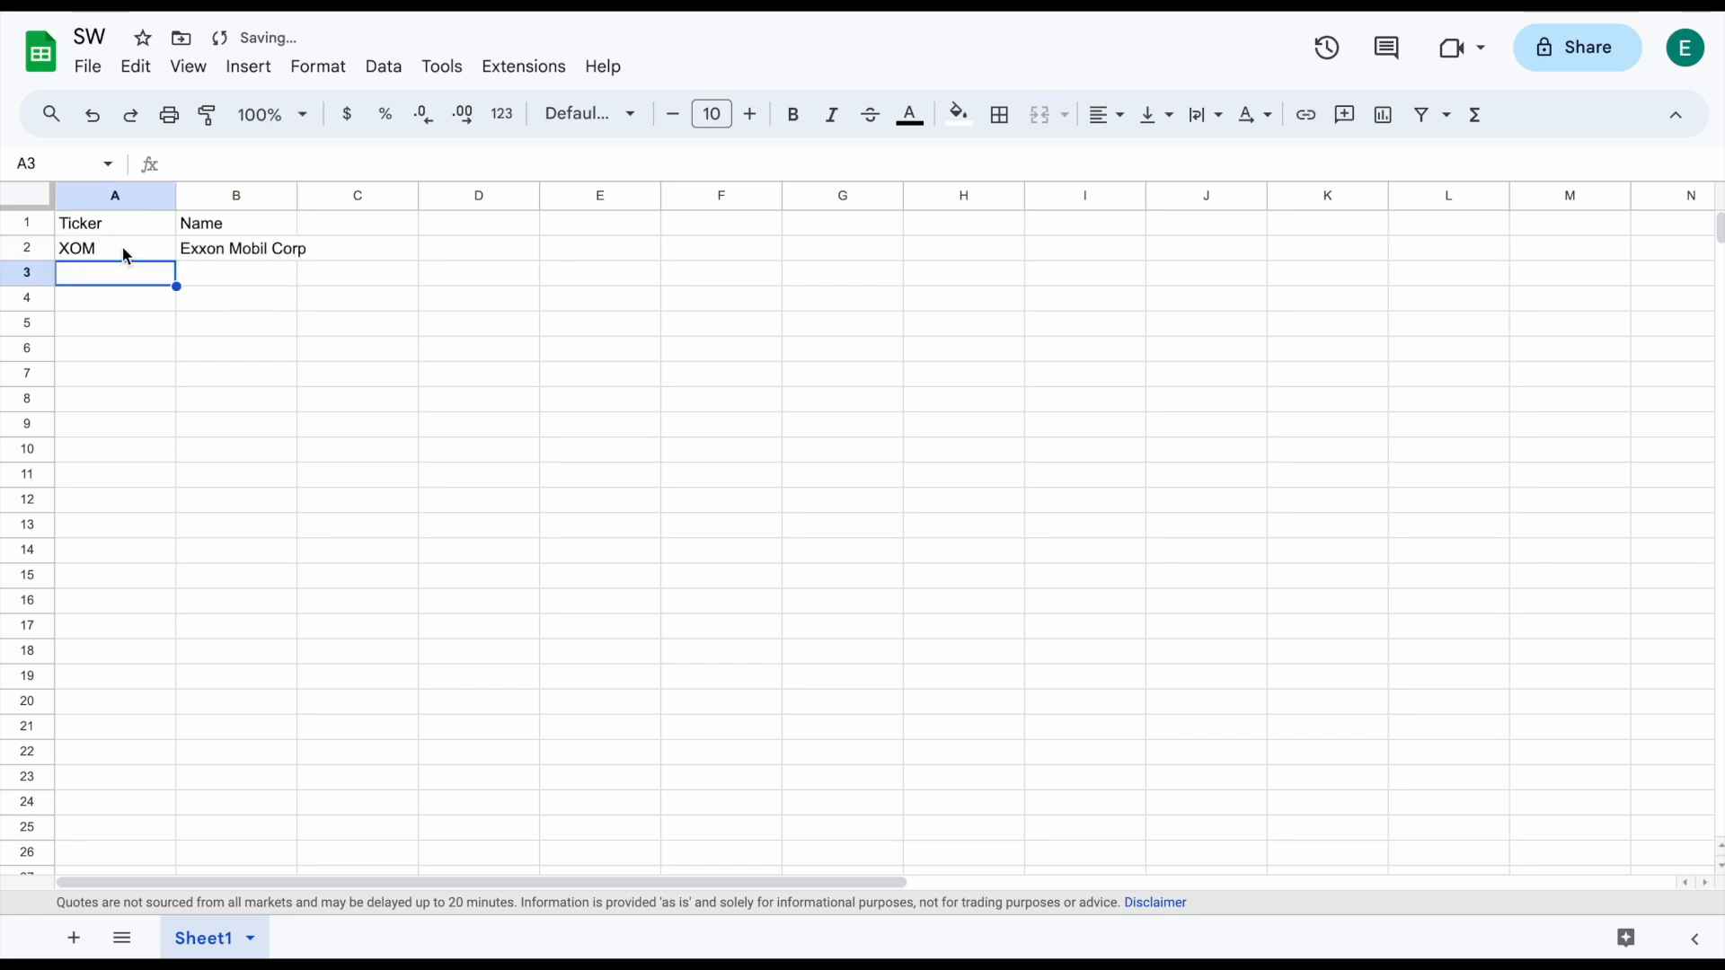
left_click(124, 251)
type("JNJ")
key("Return")
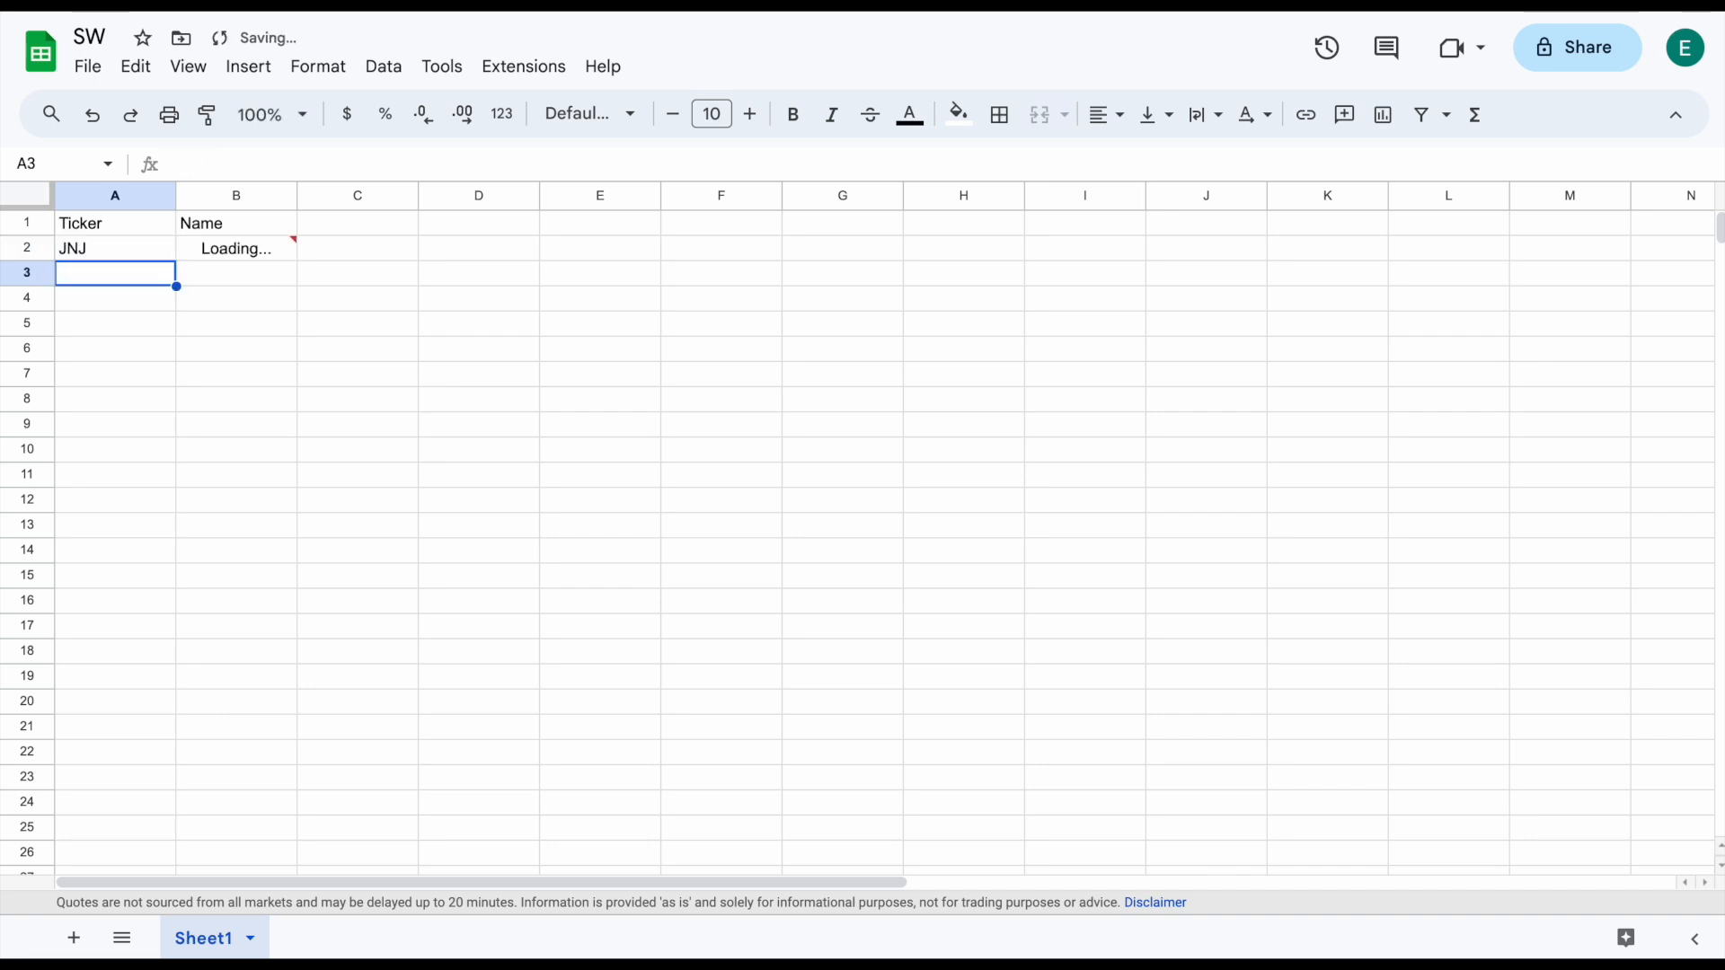
left_click(136, 248)
type("AAPL")
key("Return")
left_click(366, 300)
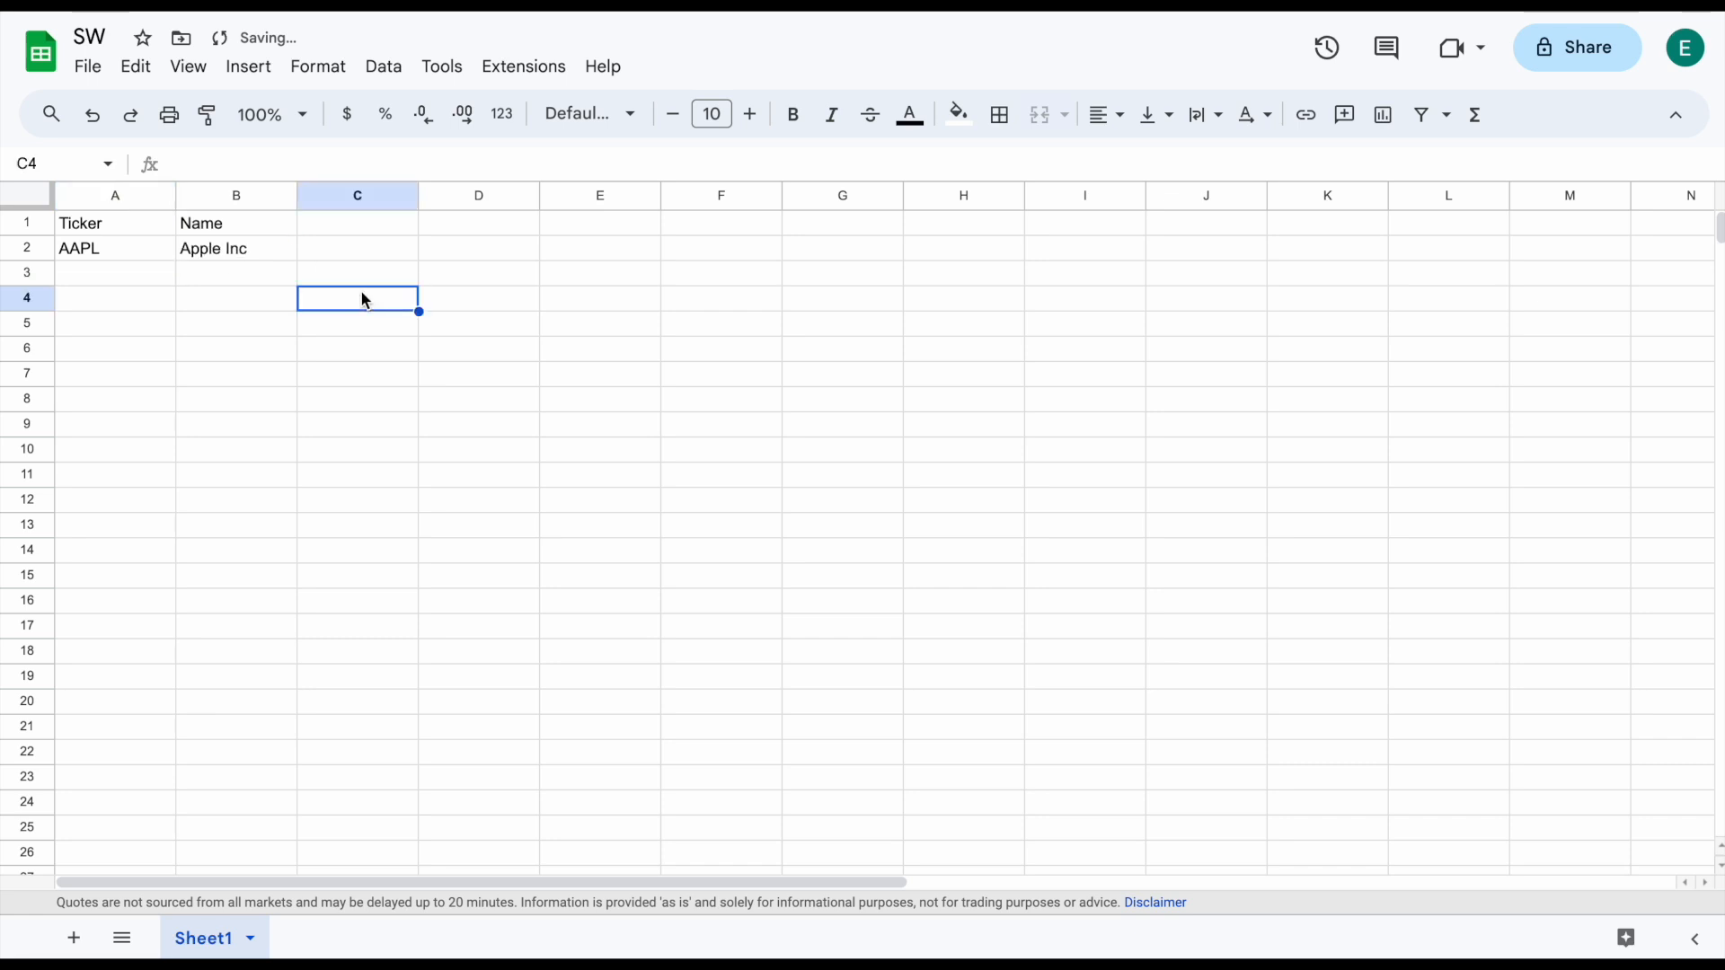
Add the header Price in C1 and fetch the stock price in C2 with =GOOGLEFINANCE(A2,"Price")
left_click(363, 232)
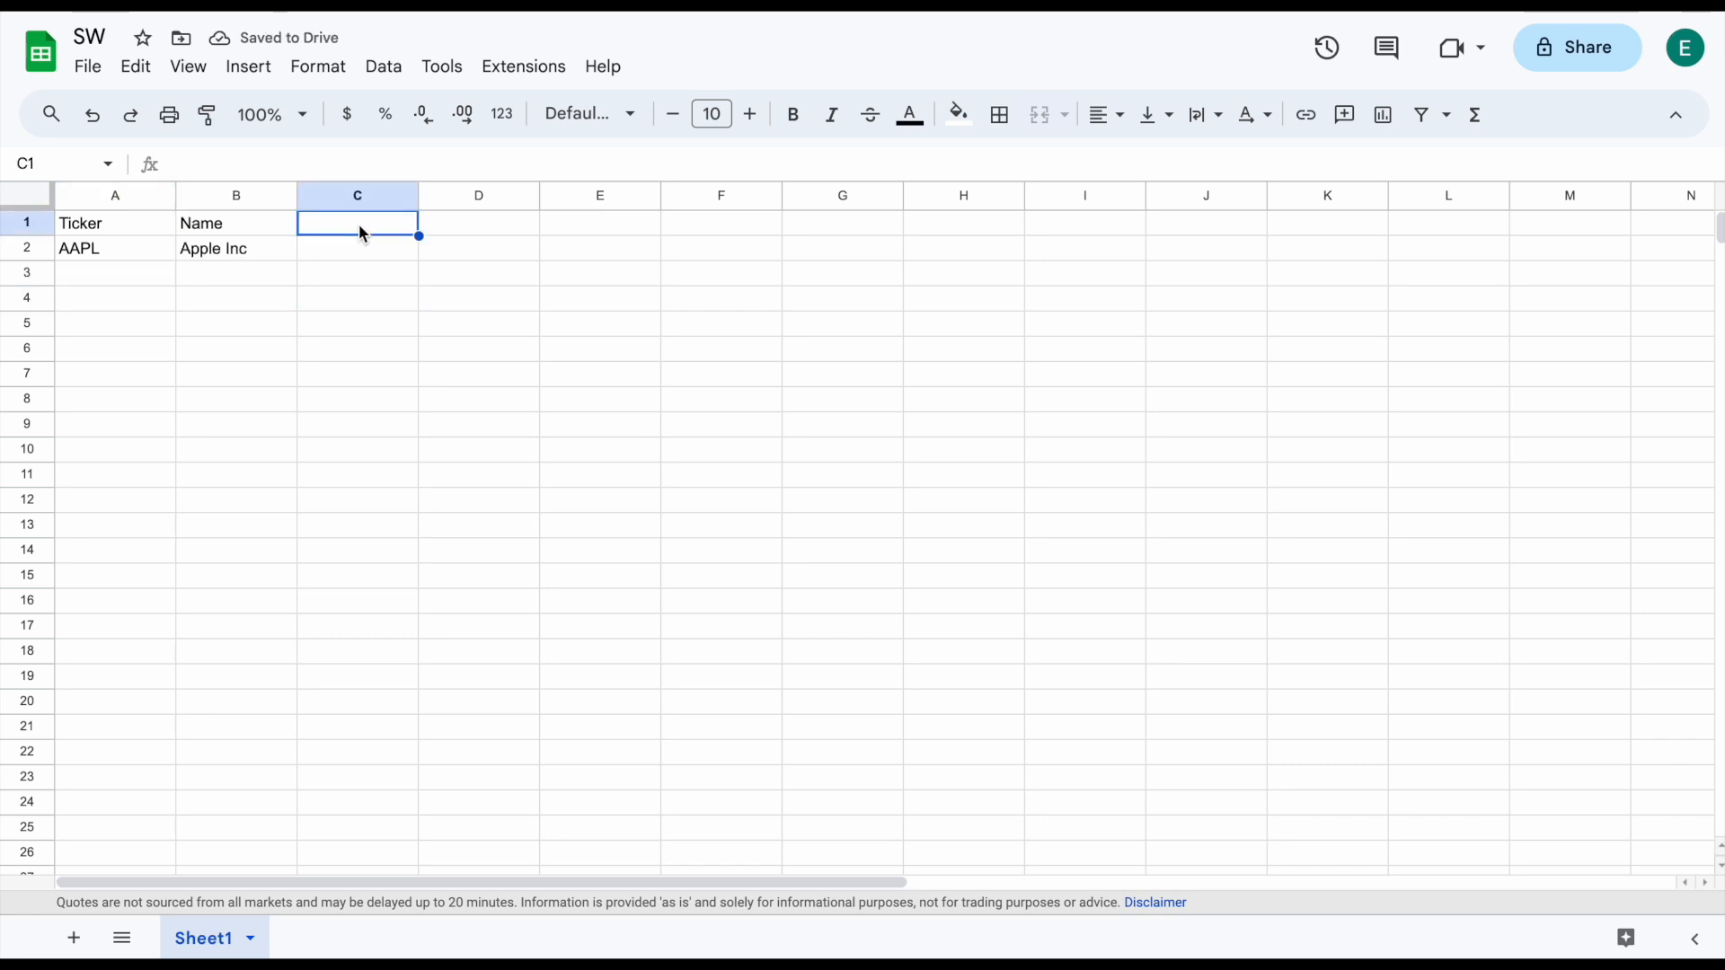
type("Price")
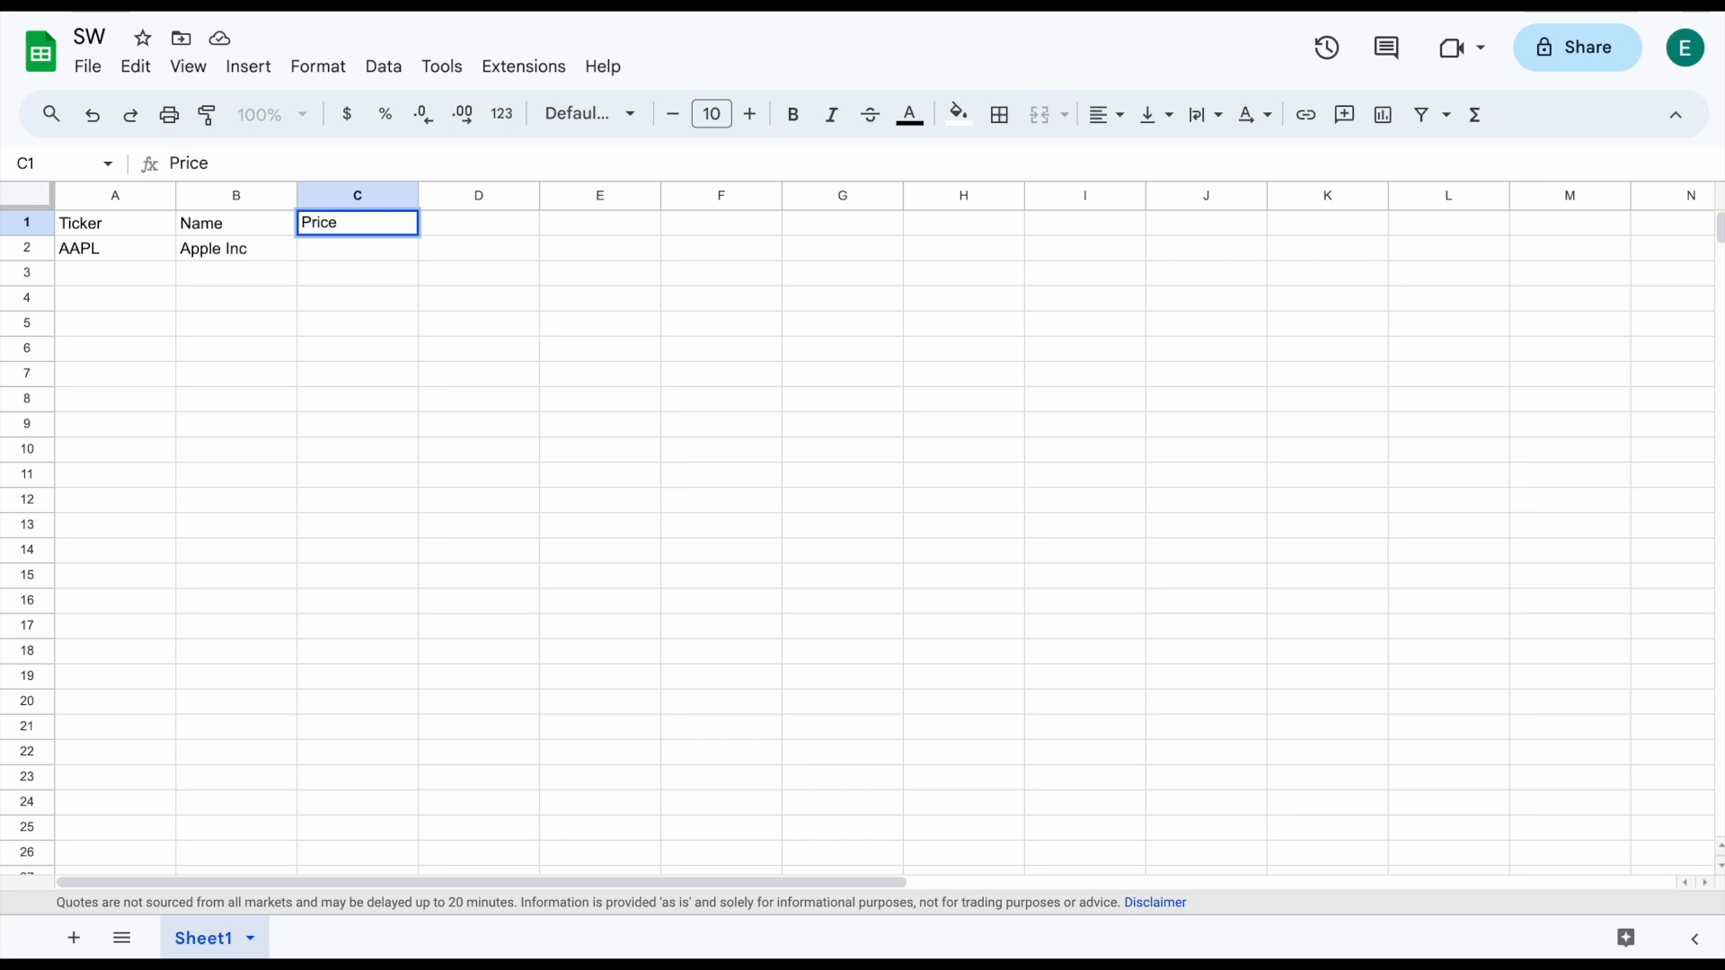
key("Return")
type("=go")
left_click(519, 305)
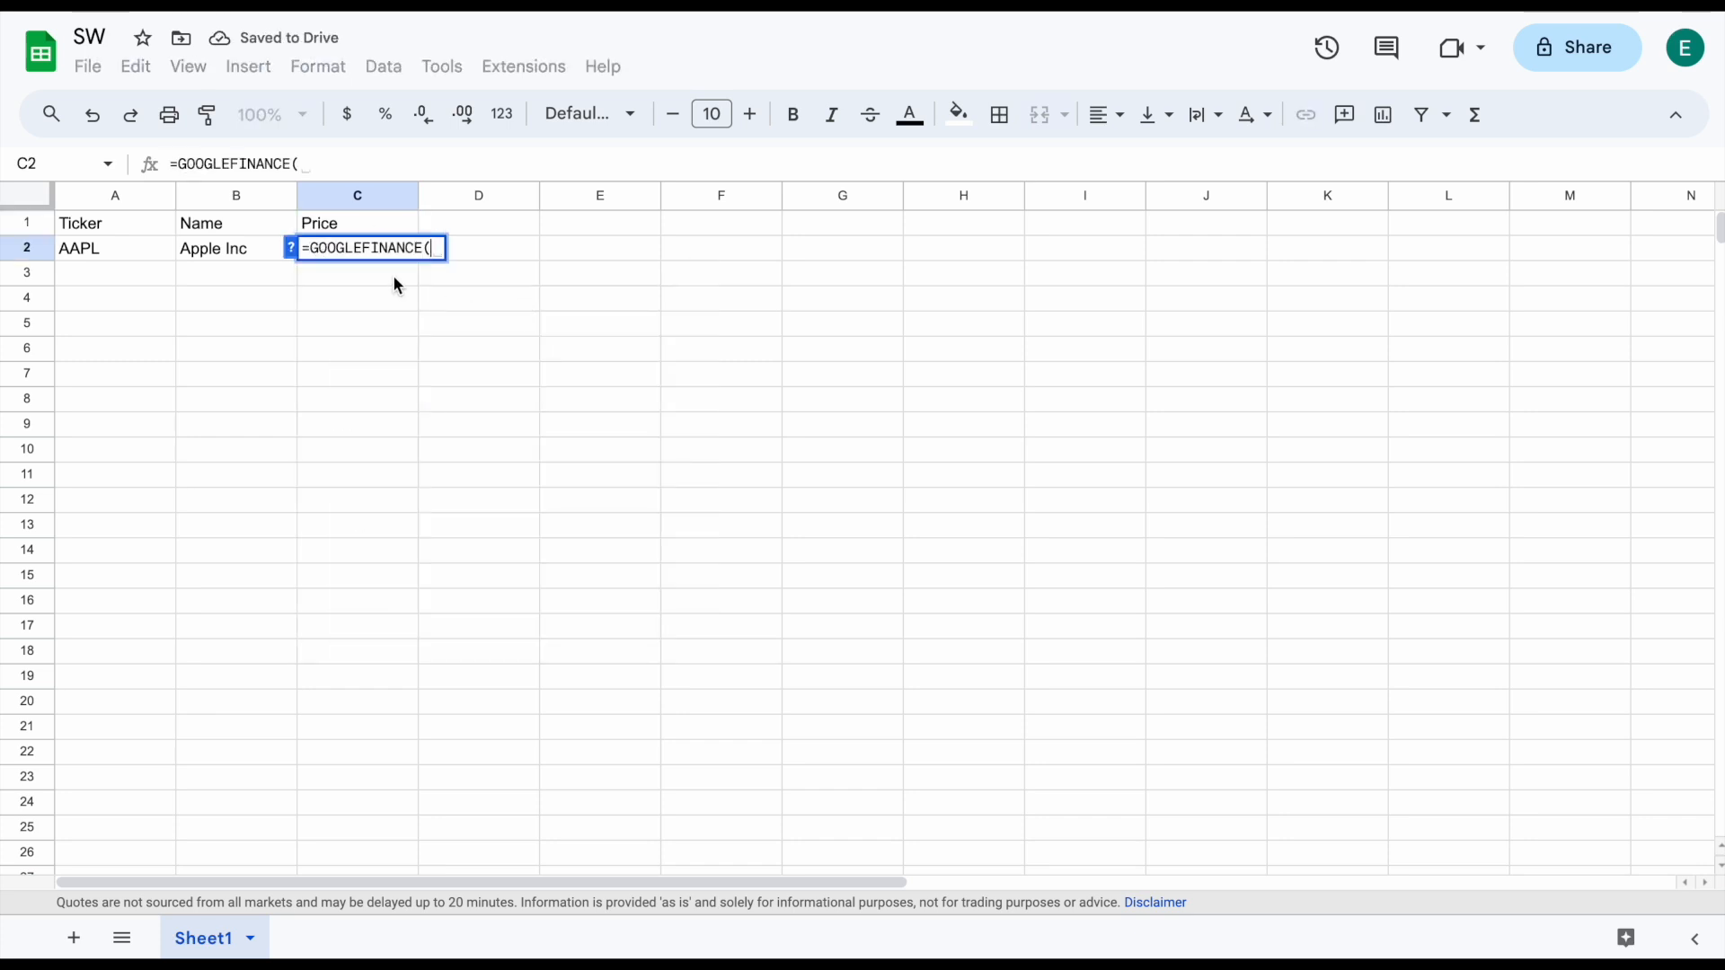
left_click(135, 256)
type(",\"Pr")
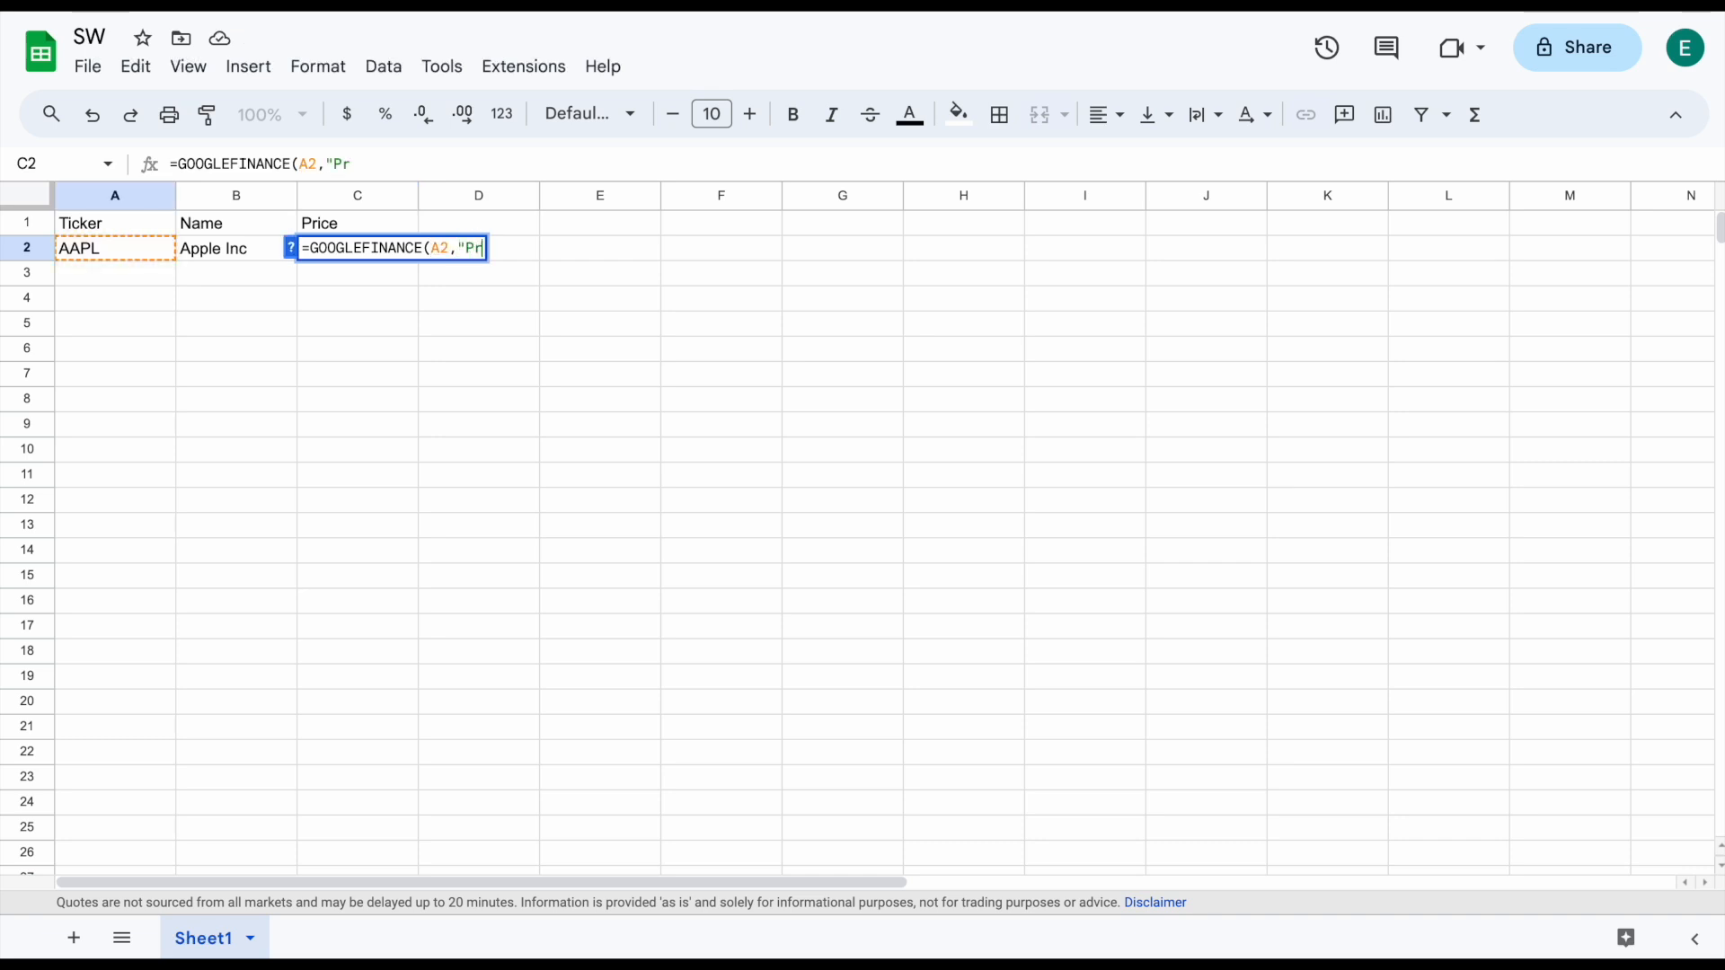
type("ice\")")
key("Return")
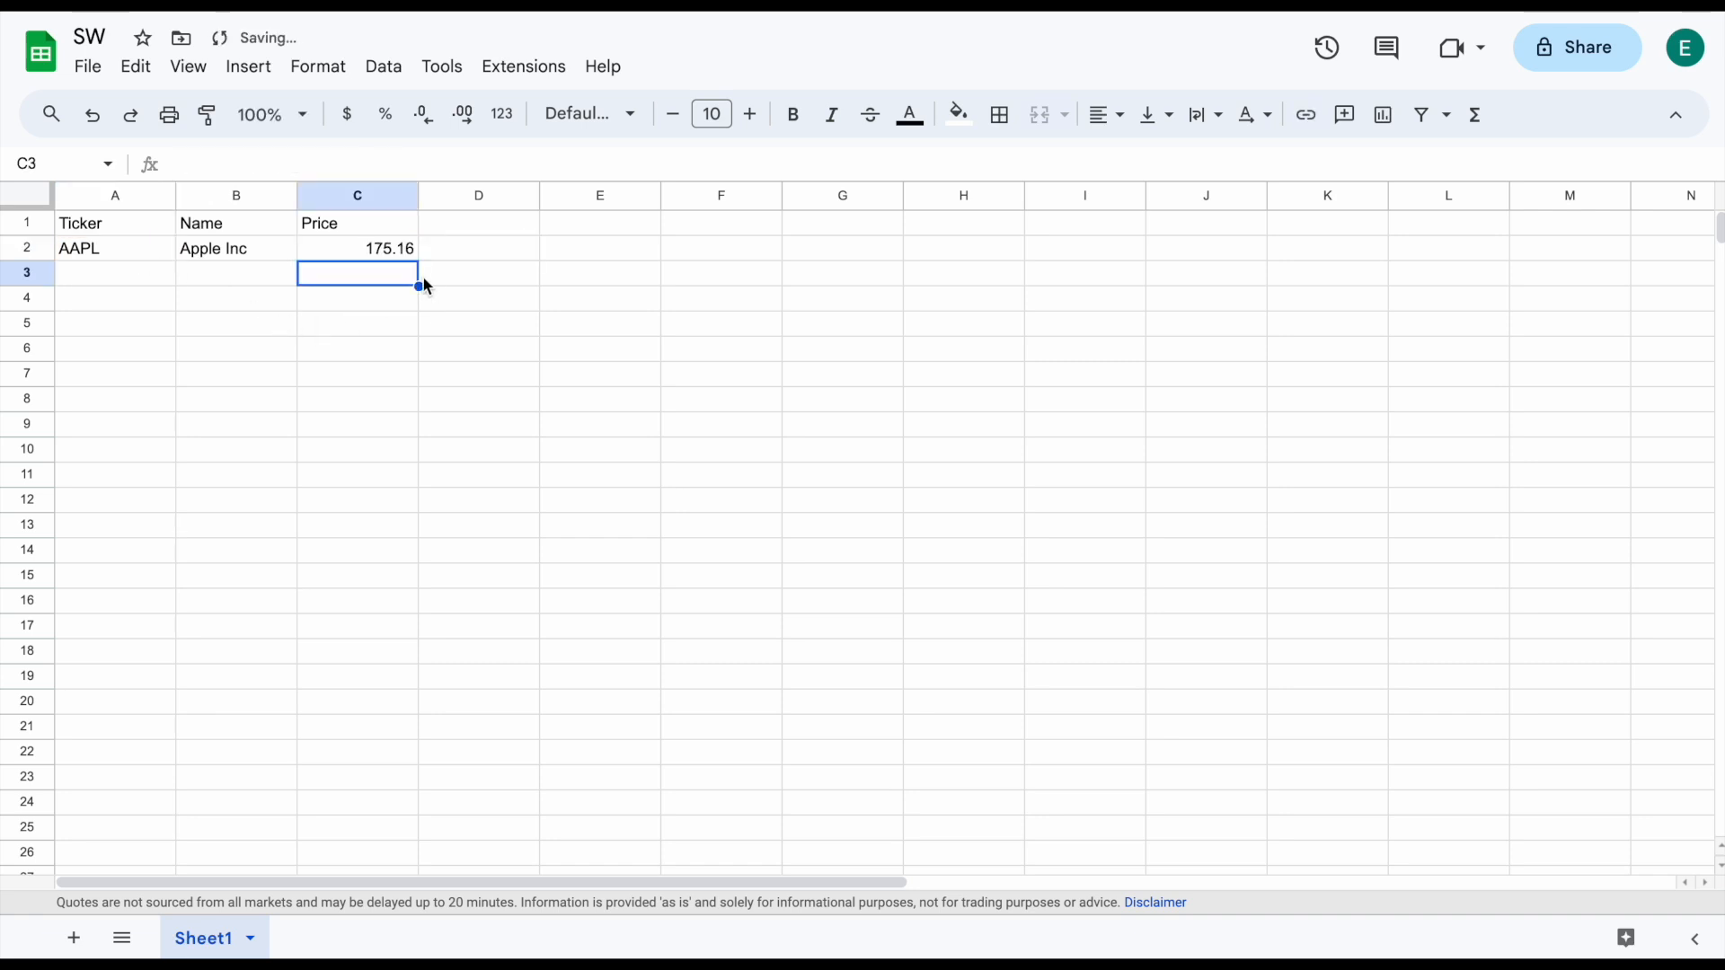
left_click(388, 256)
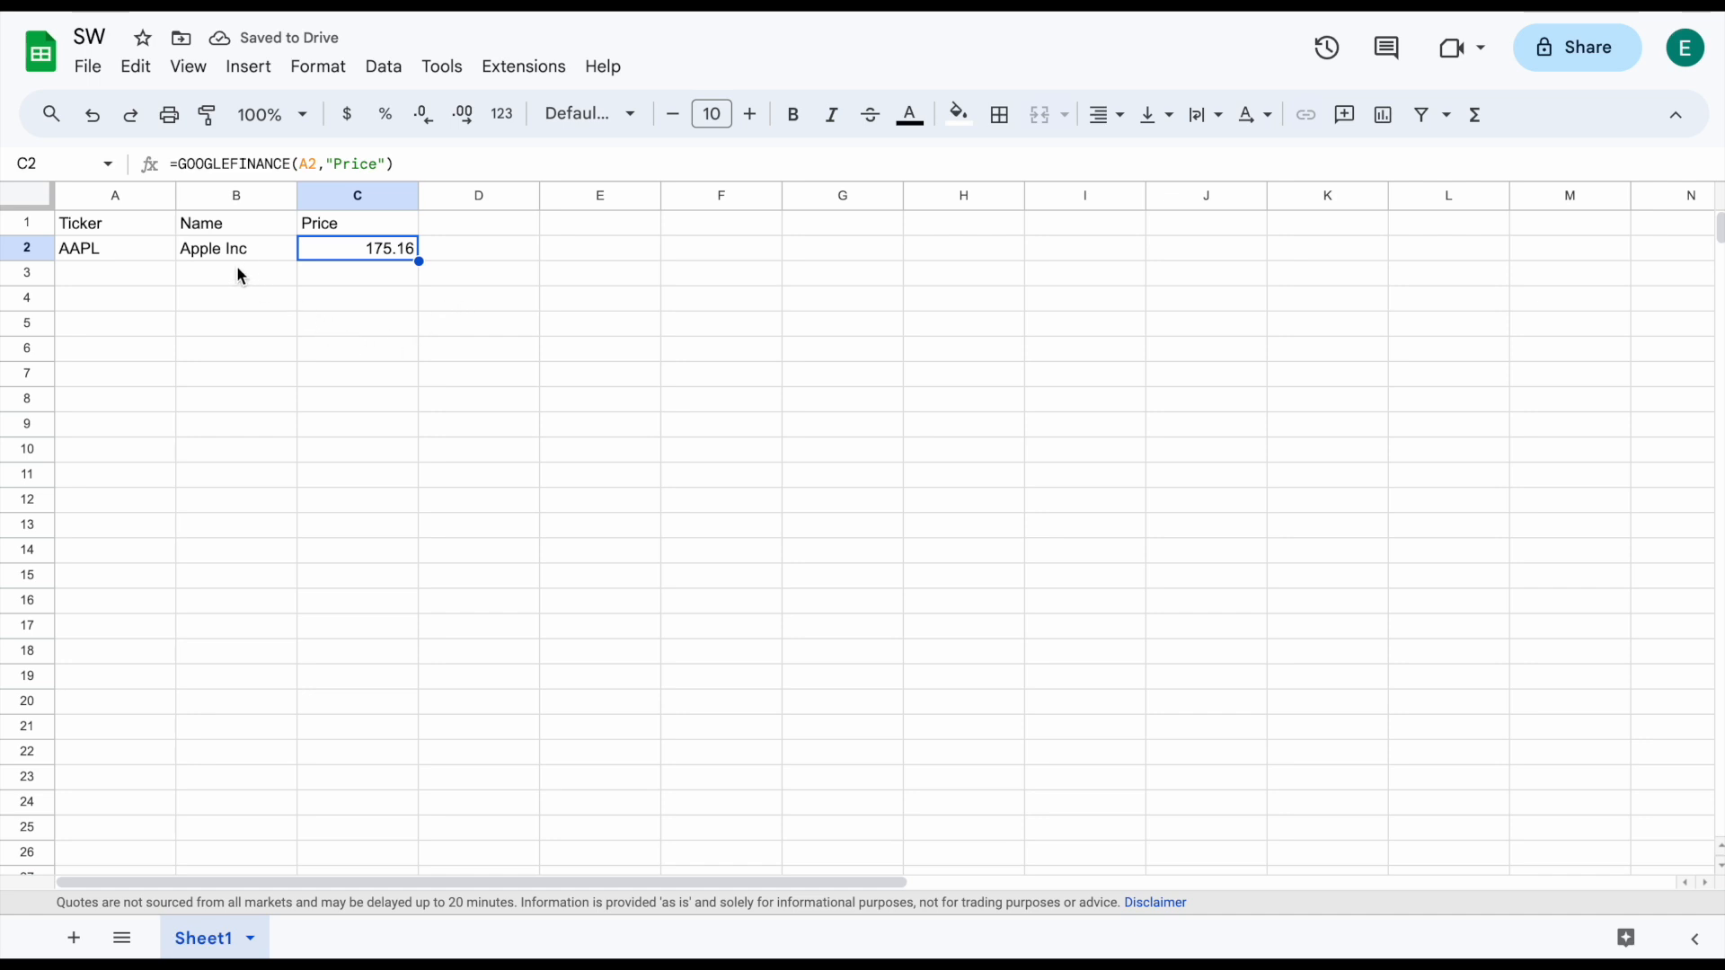
left_click(131, 256)
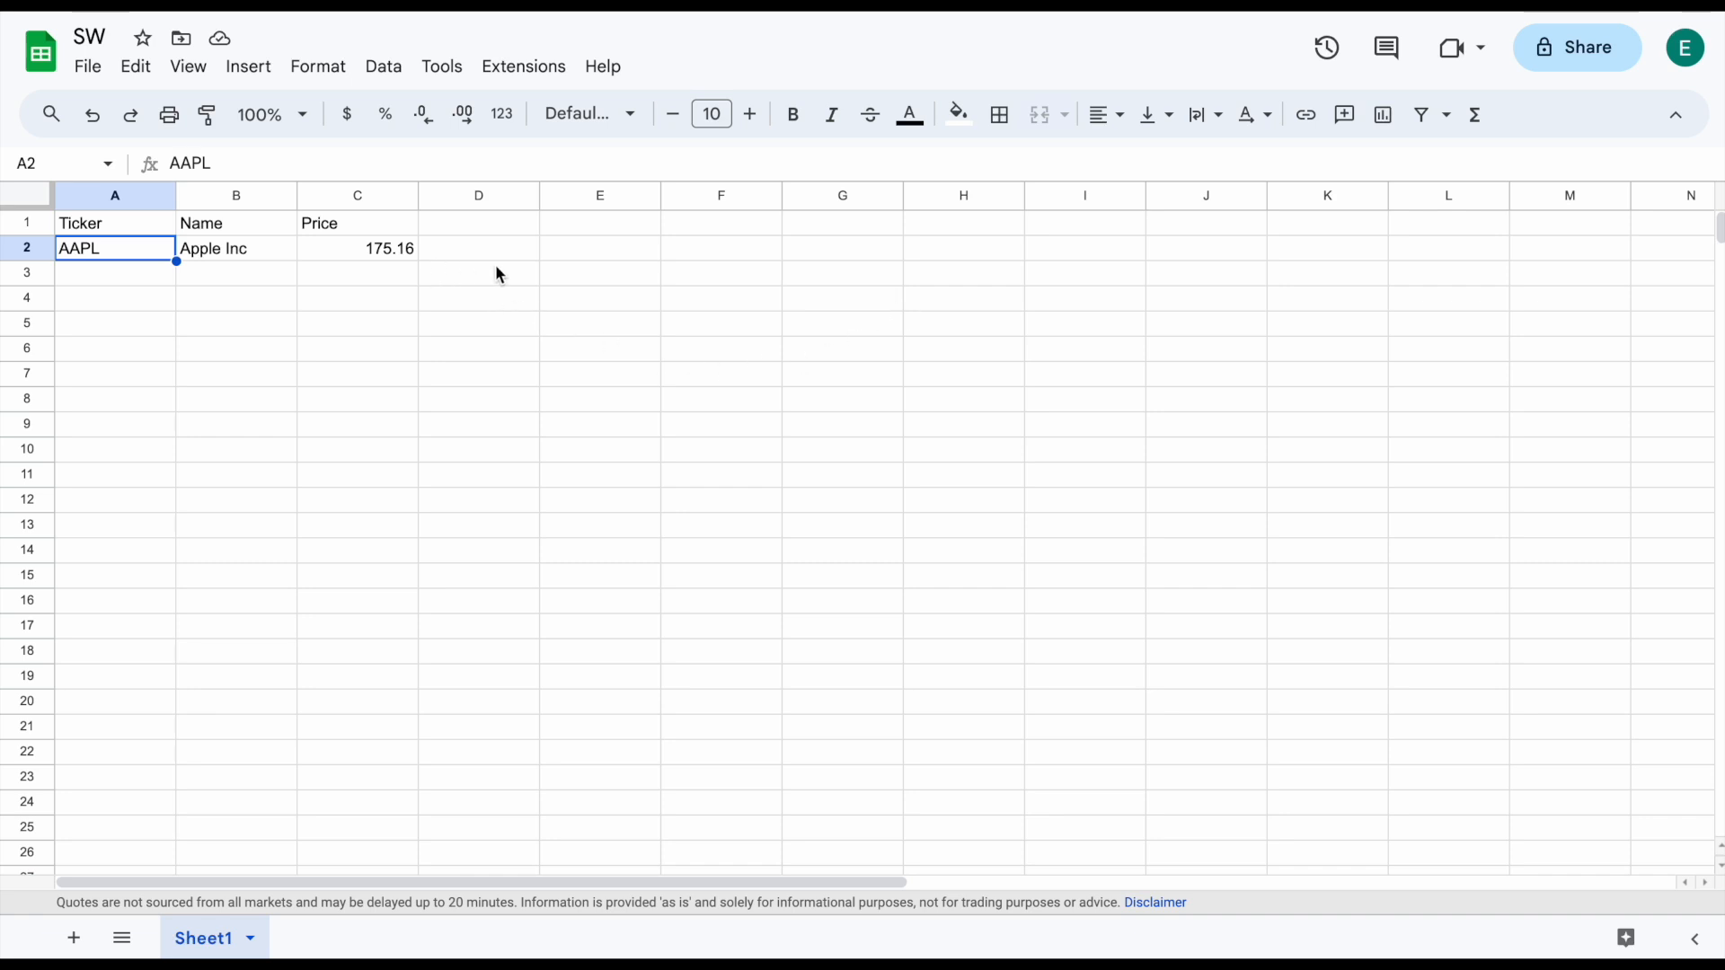
Add the header 365 Day Change in D1 and enter =(SPARKLINE(index(GOOGLEFINANCE(A2,"Price",today()-$D$1,today()),,2),{"Charttype","column";"color","Purple"})) in D2
left_click(499, 232)
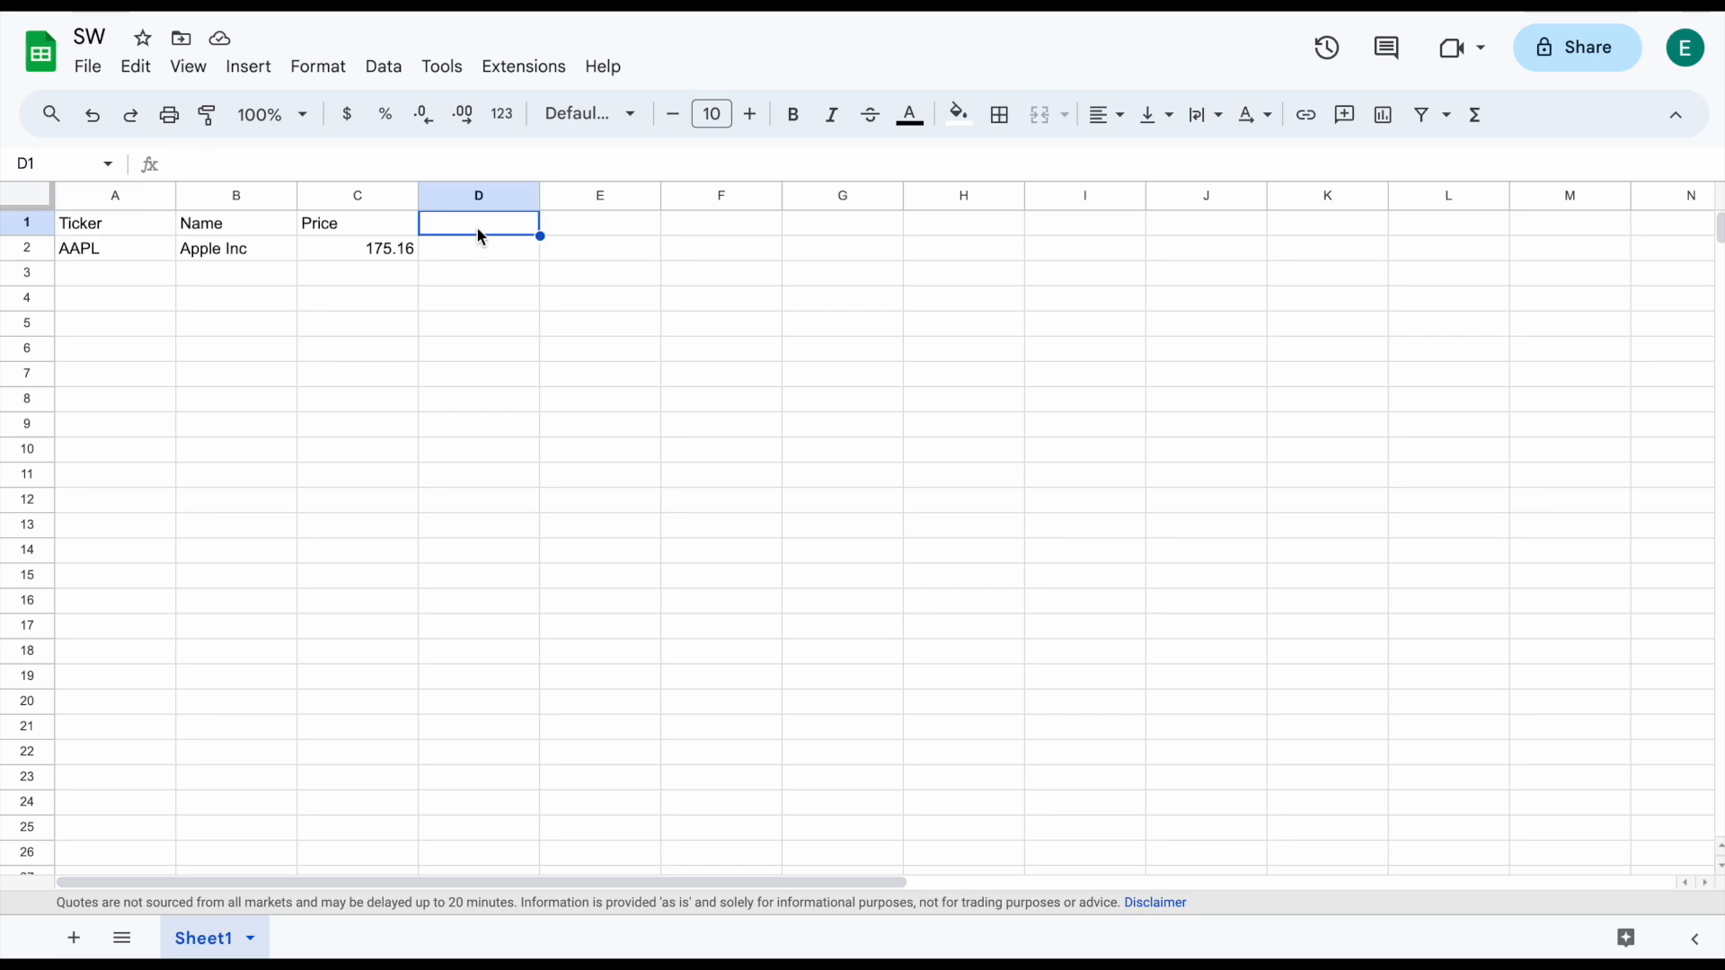
type("365 Da")
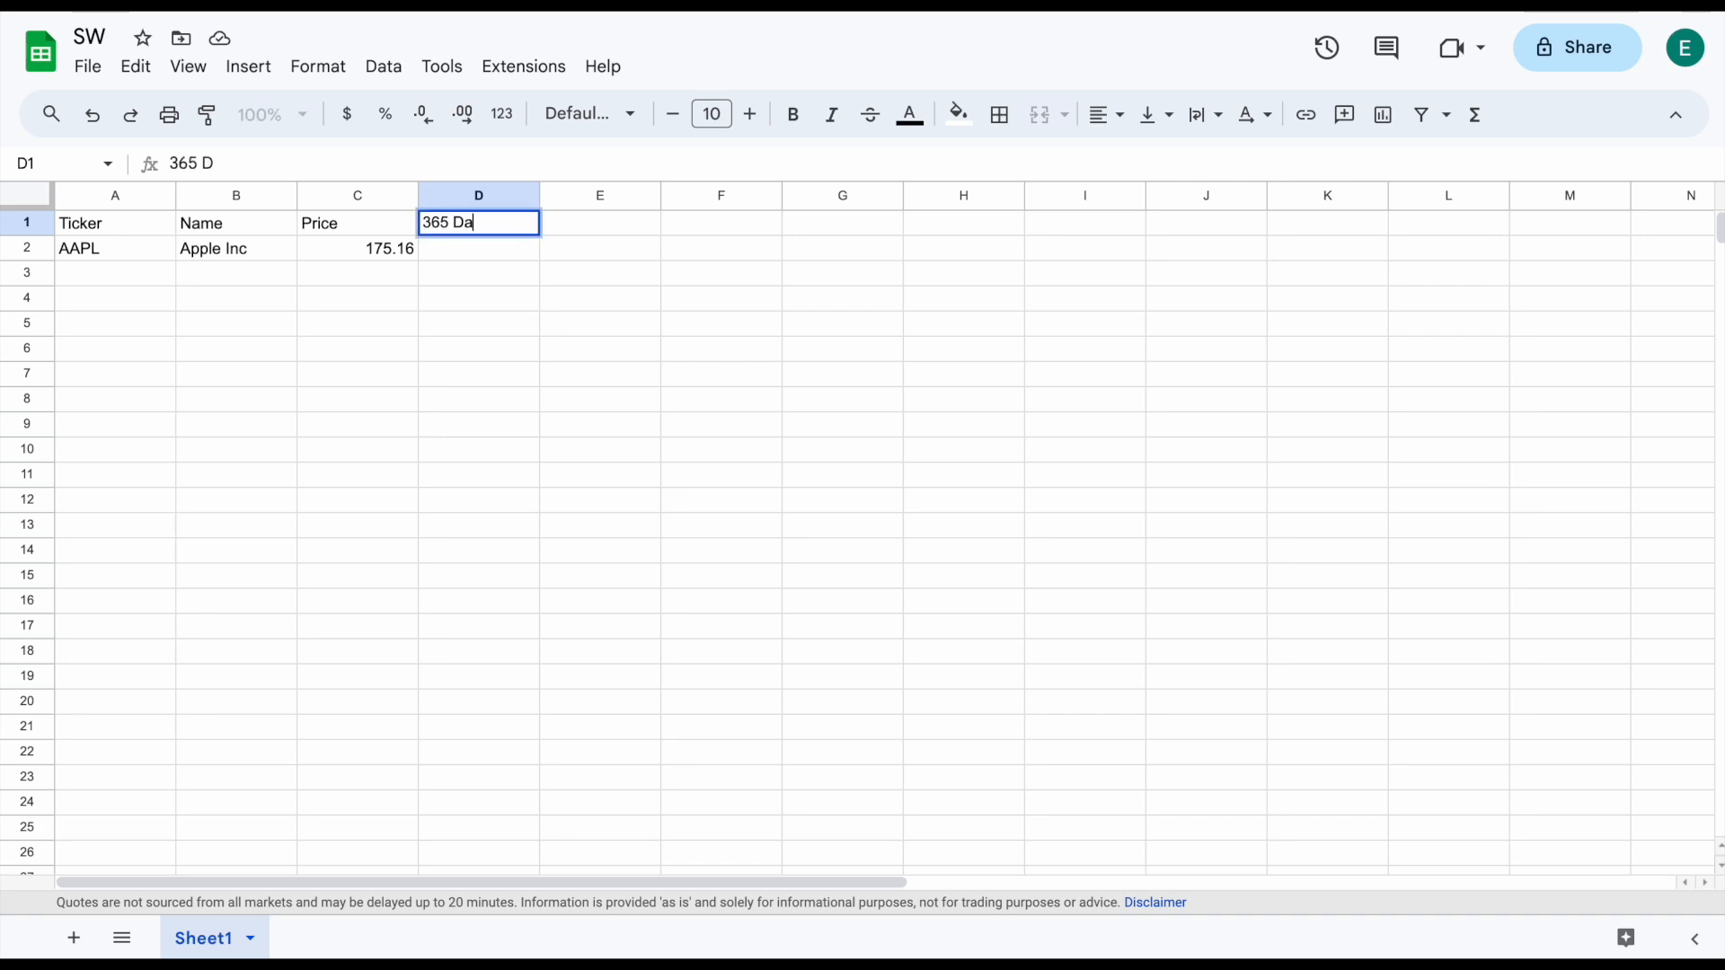
type("y Change")
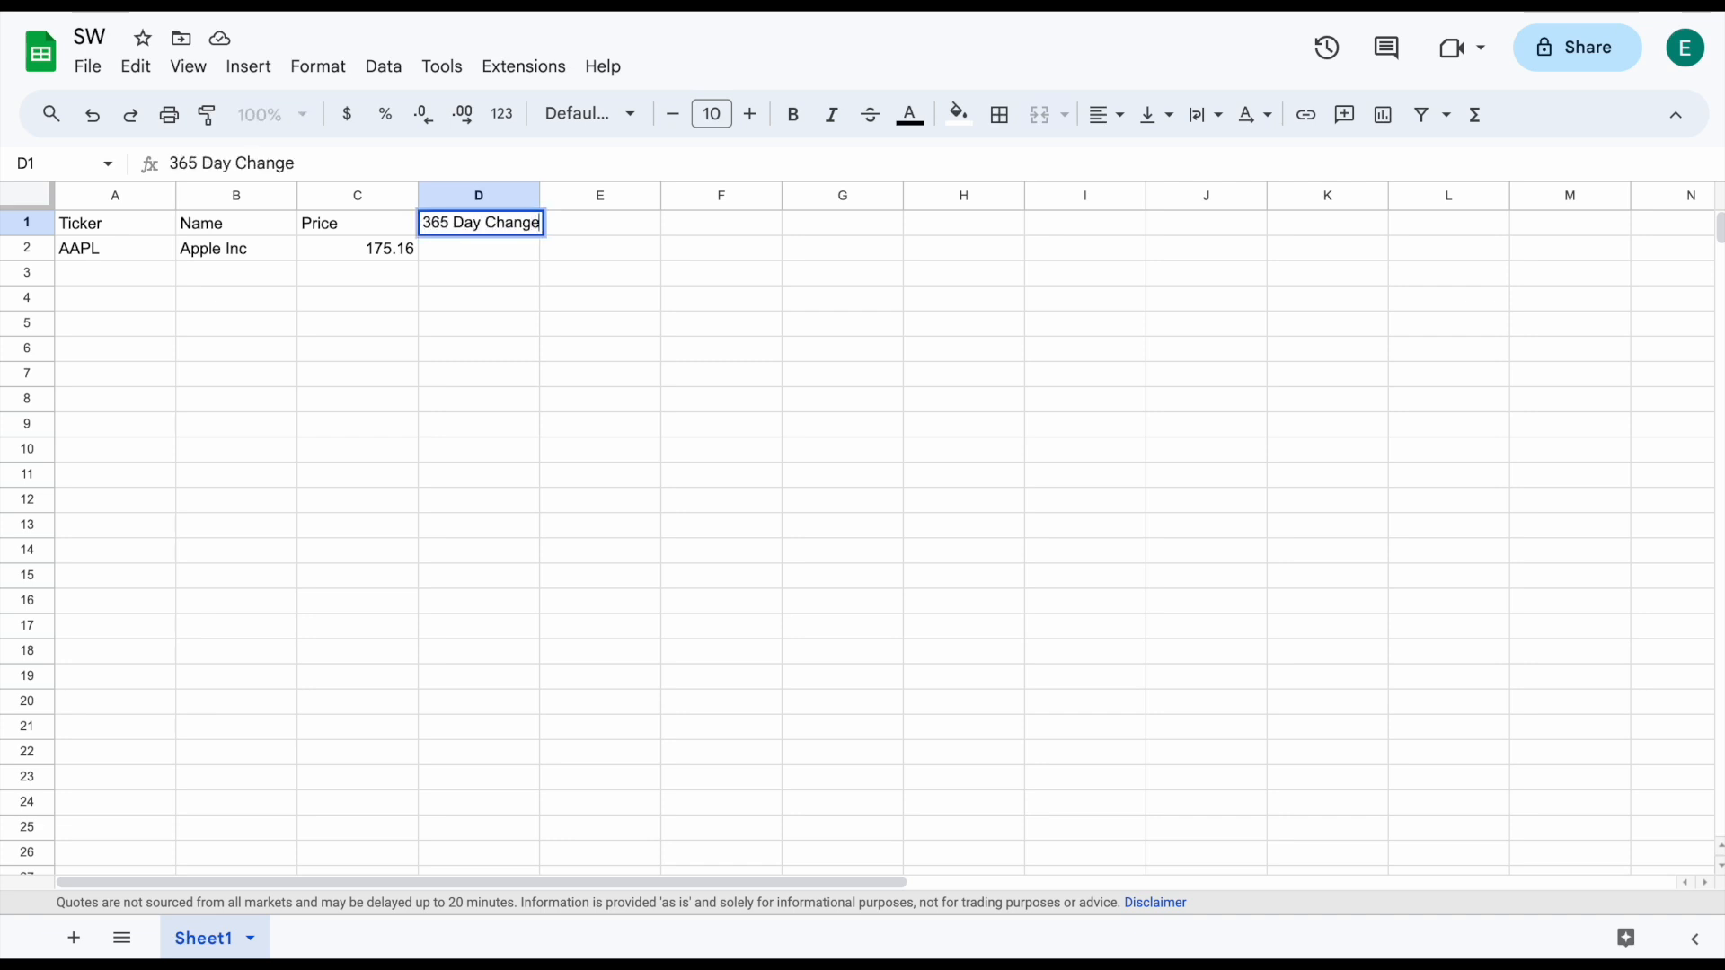
key("Return")
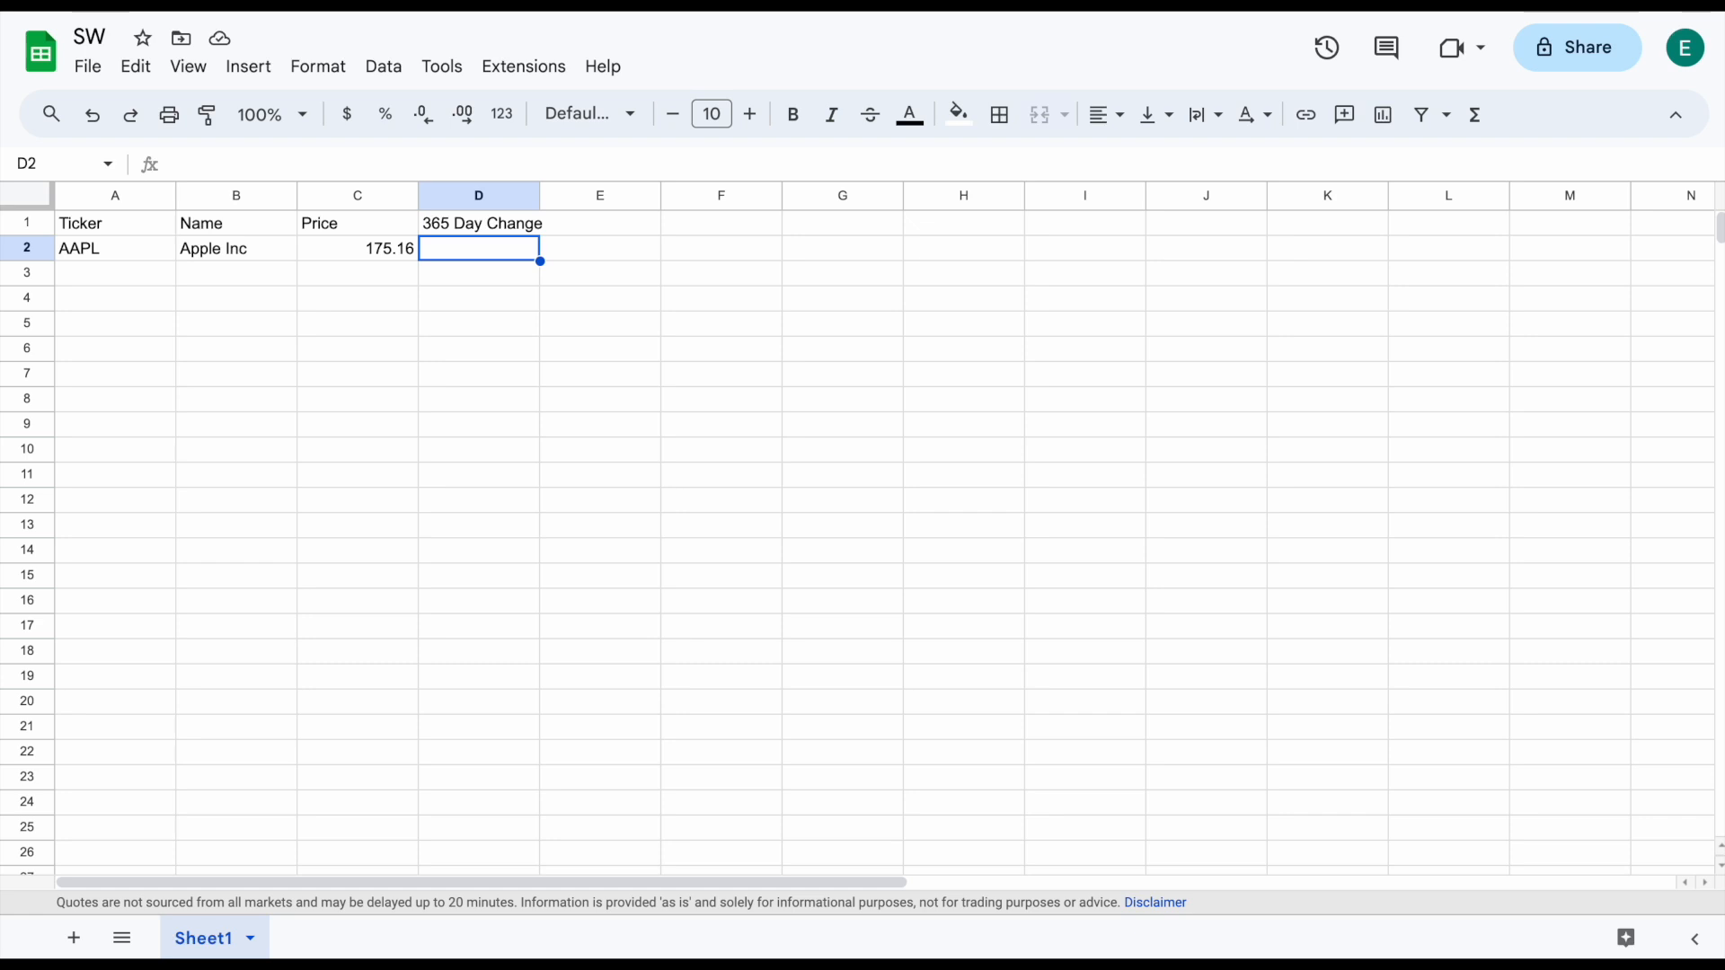
type("=(SPARKLINE(index(GOOGLEFINANCE(A2,\"Price\",today()-$D$1,today()),,2),{\"Charttype\",\"column\";\"color\",\"Purple\"}))")
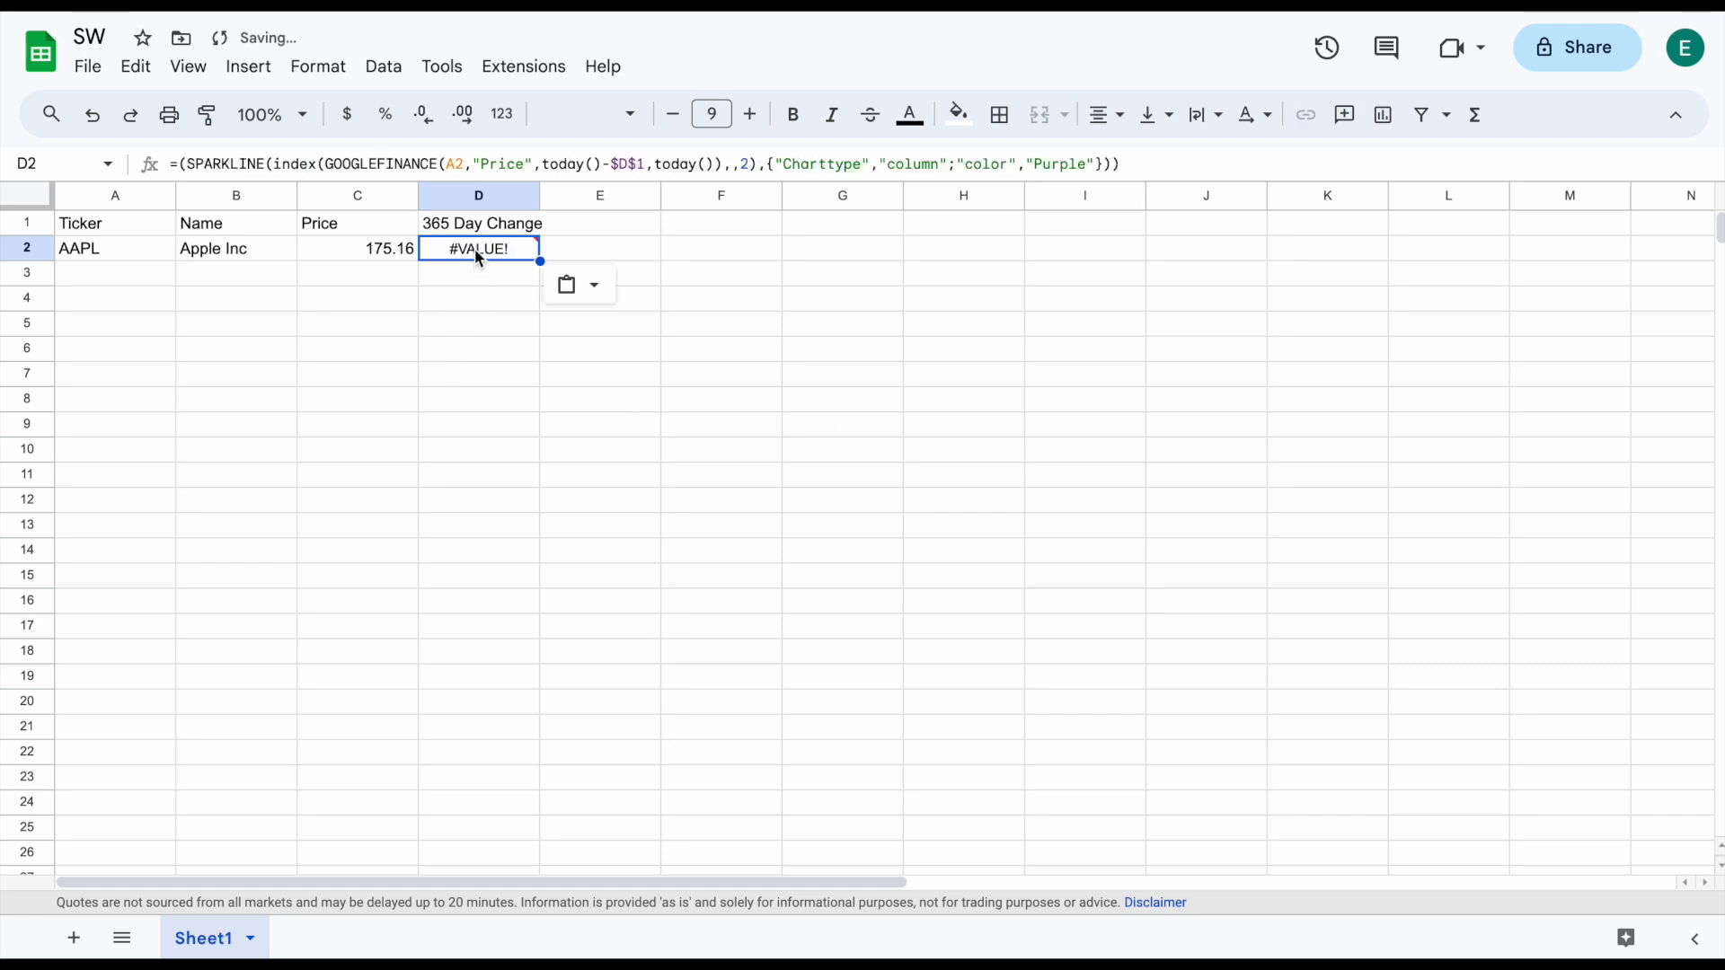
Replace the $D$1 reference in the D2 sparkline formula with the fixed day count 365
left_click(645, 169)
key("BackSpace")
key("BackSpace")
key("BackSpace")
key("BackSpace")
type("365")
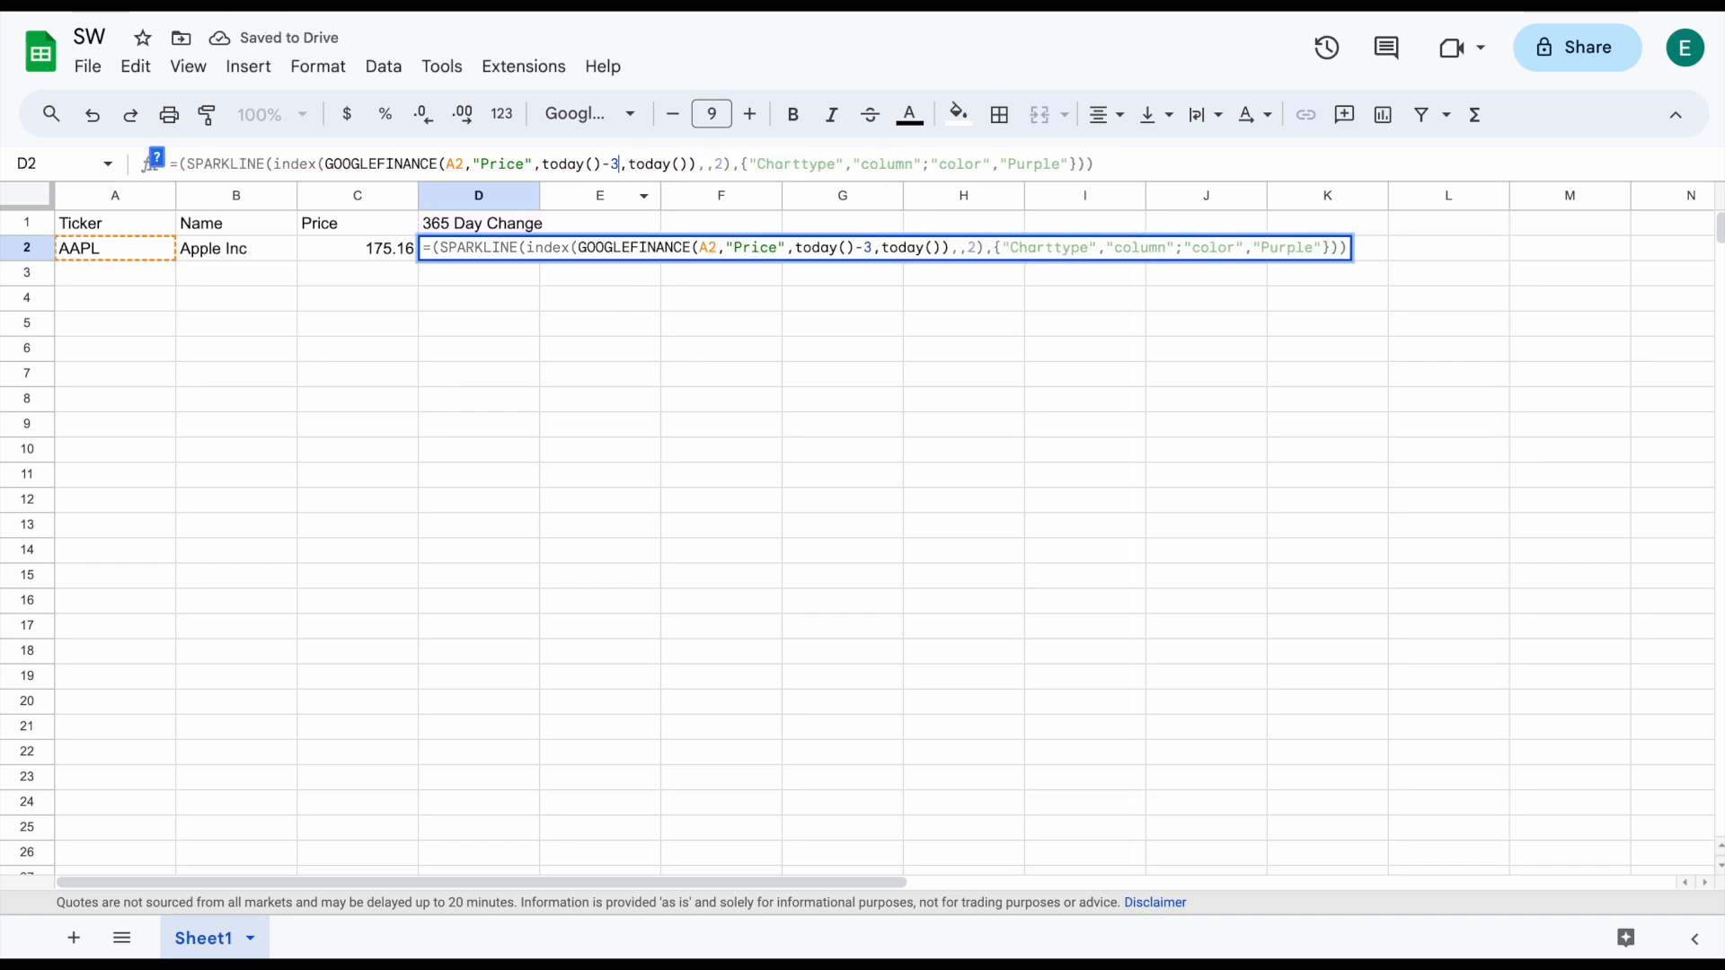
key("Return")
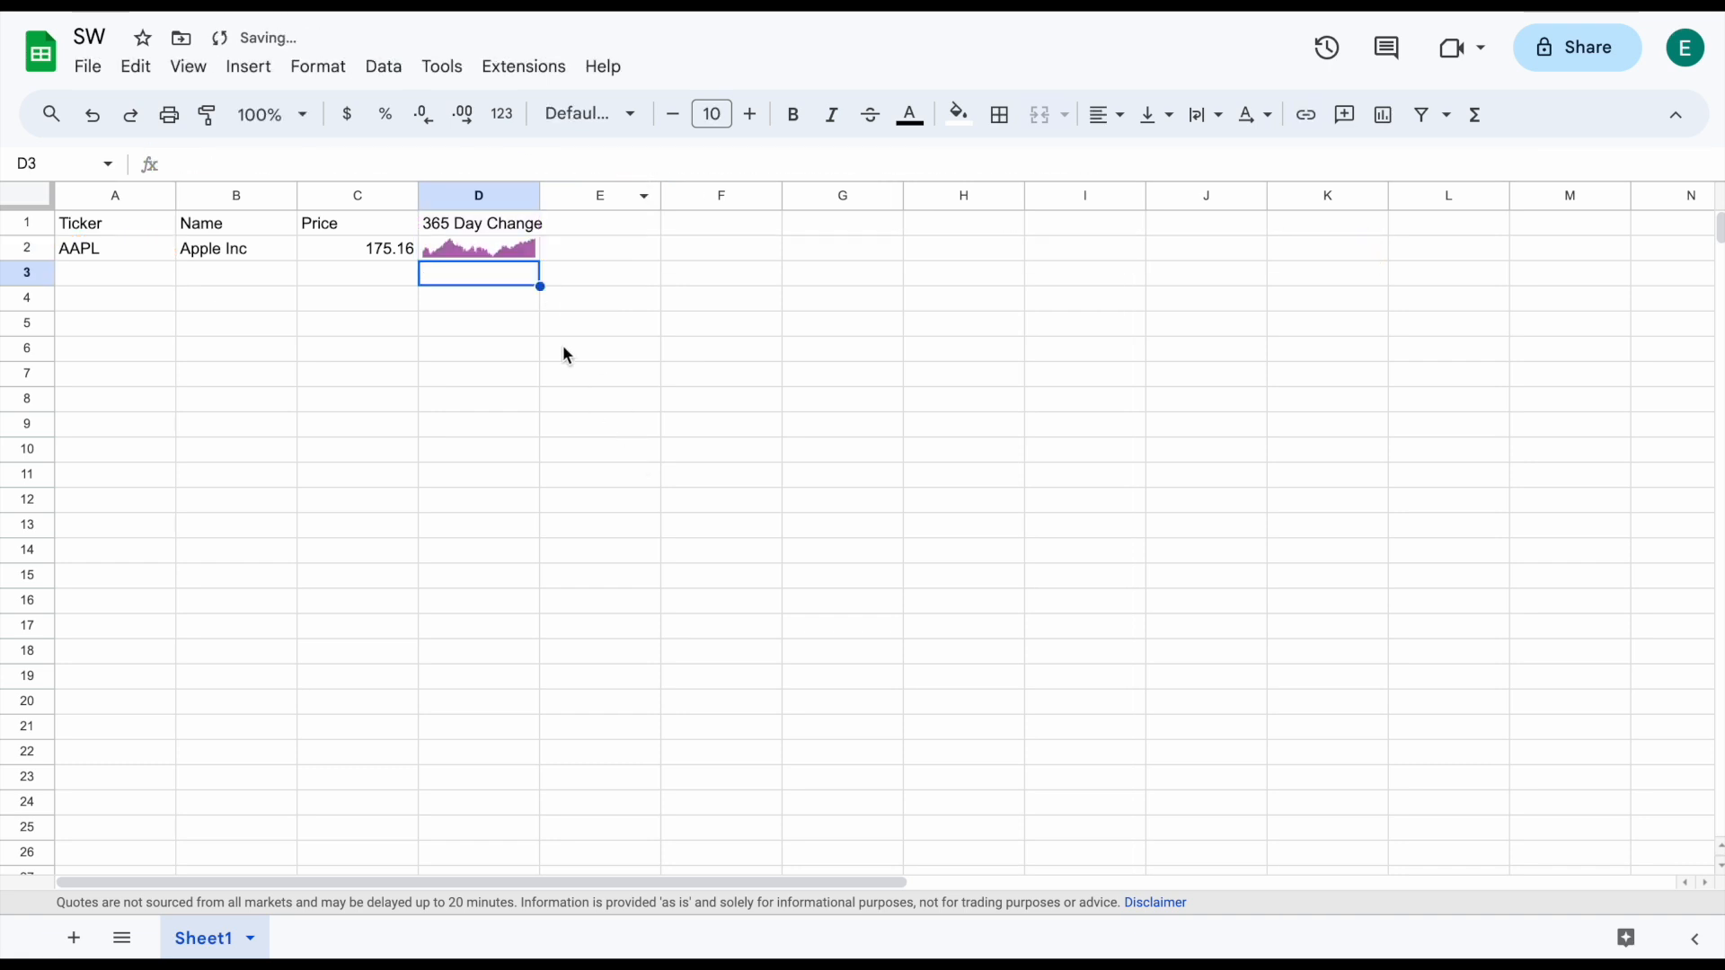
Examine the GOOGLEFINANCE price range and the chart type and color options in the D2 sparkline formula
left_click(558, 325)
left_click(513, 256)
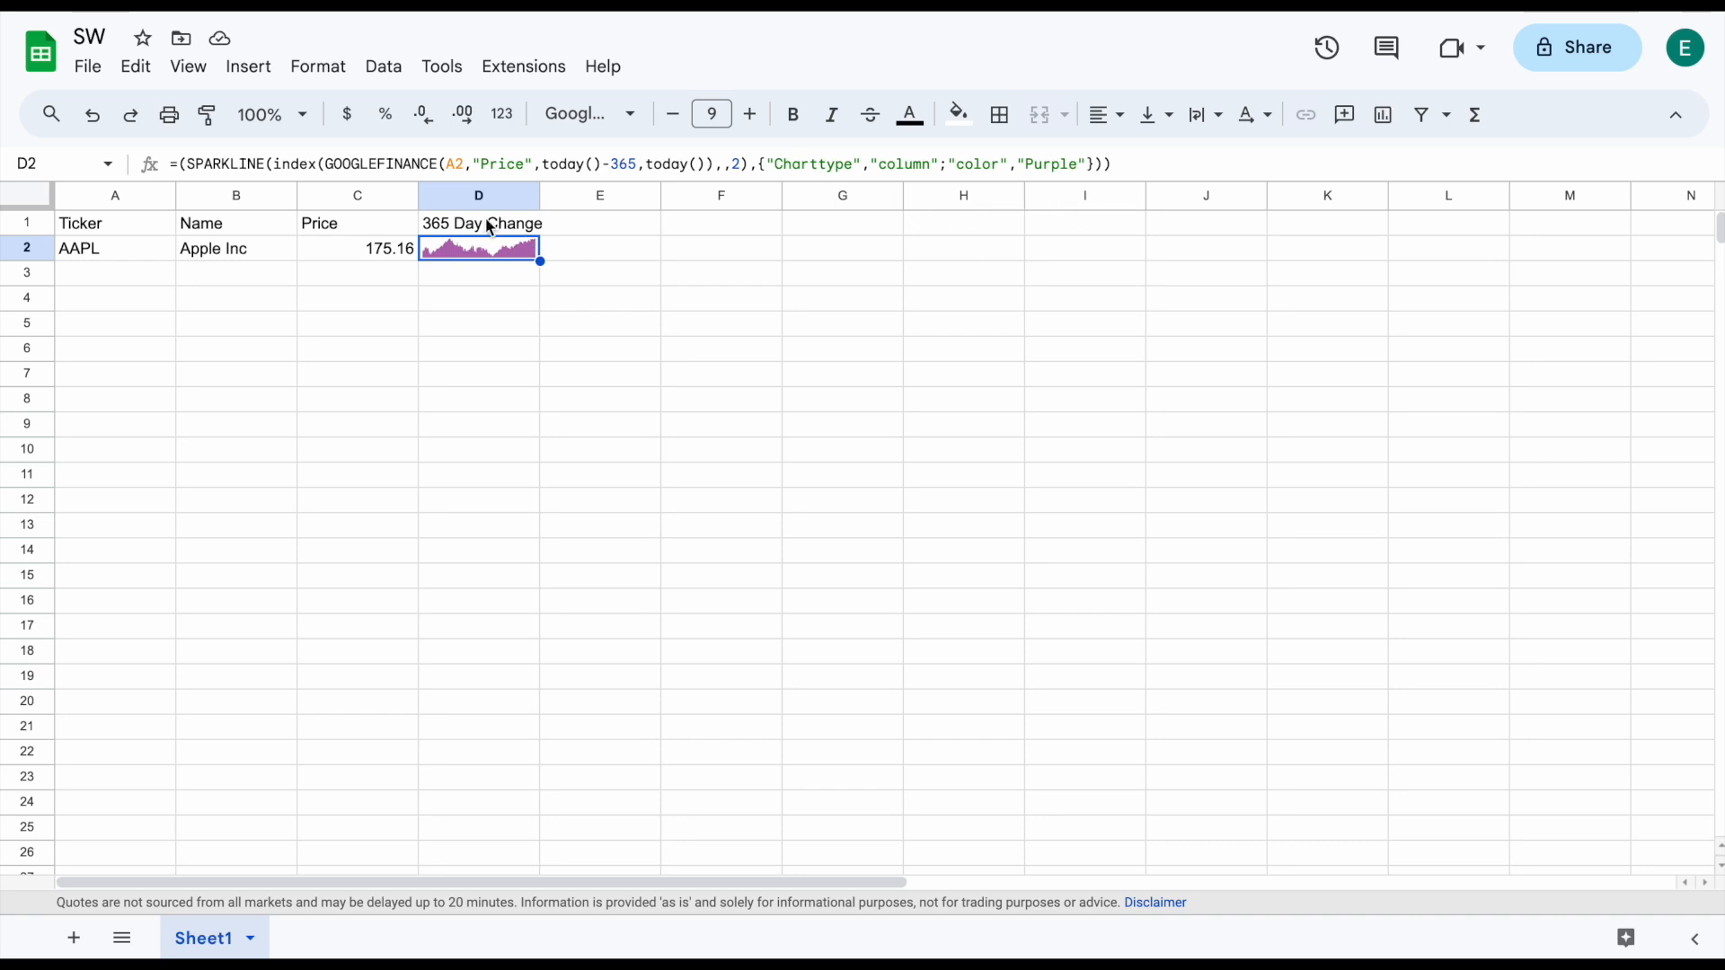
left_click_drag(328, 166, 750, 166)
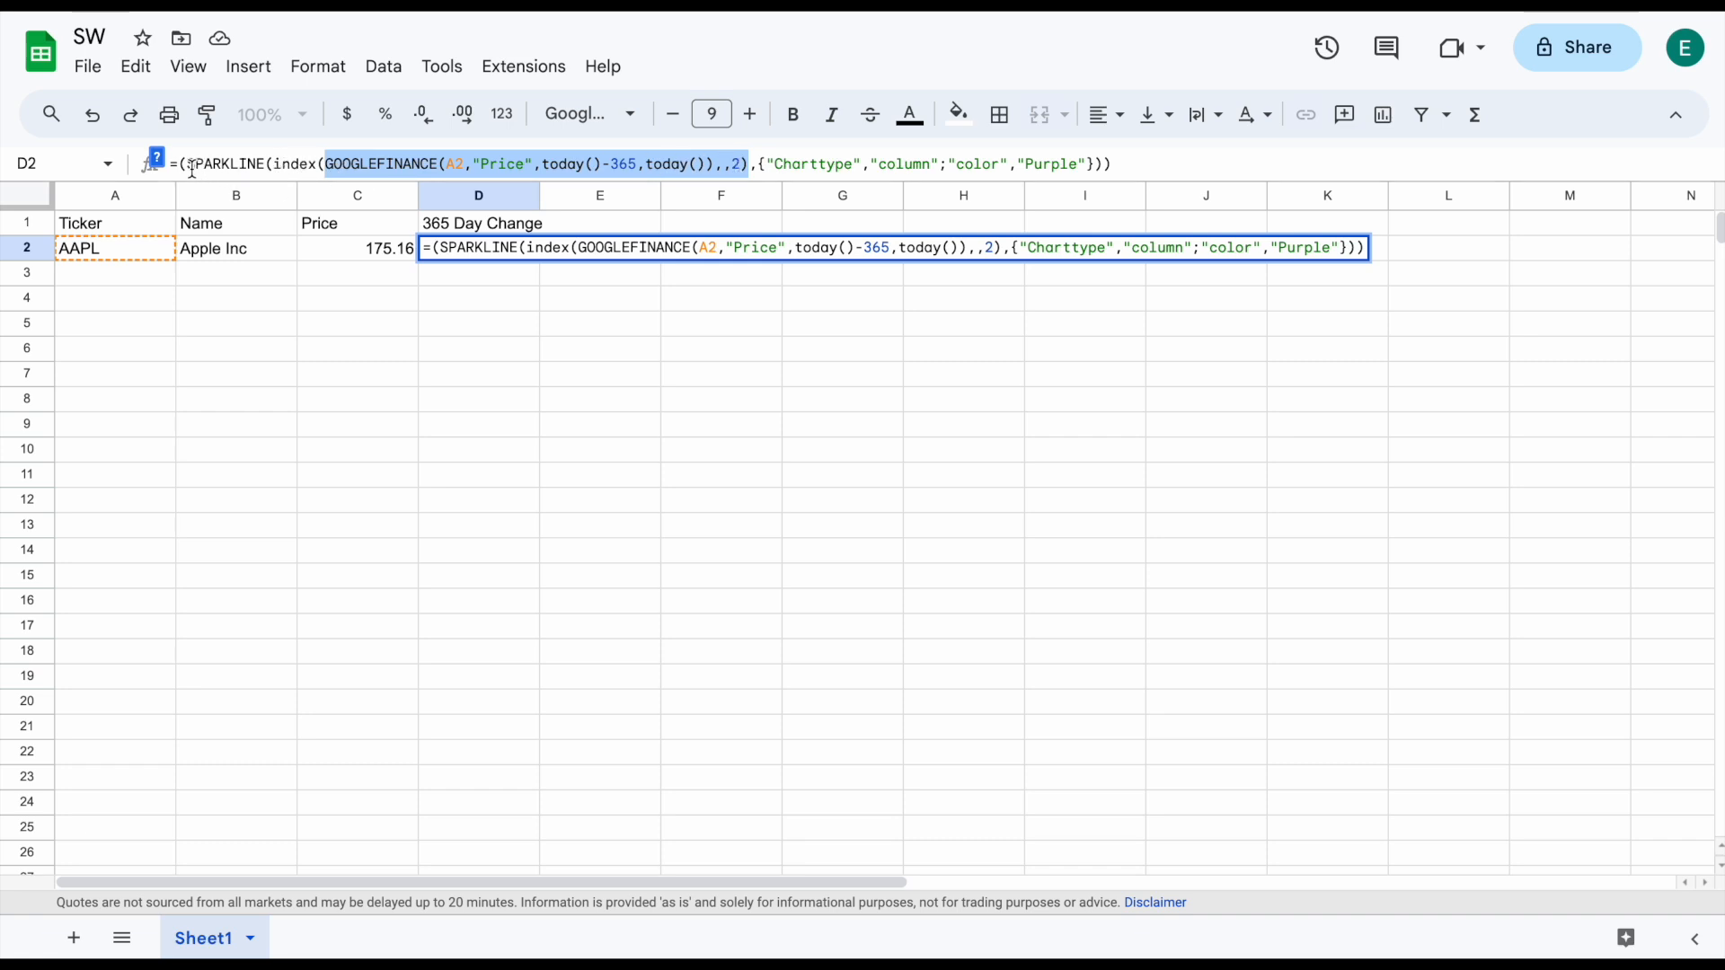
key("Return")
left_click(502, 259)
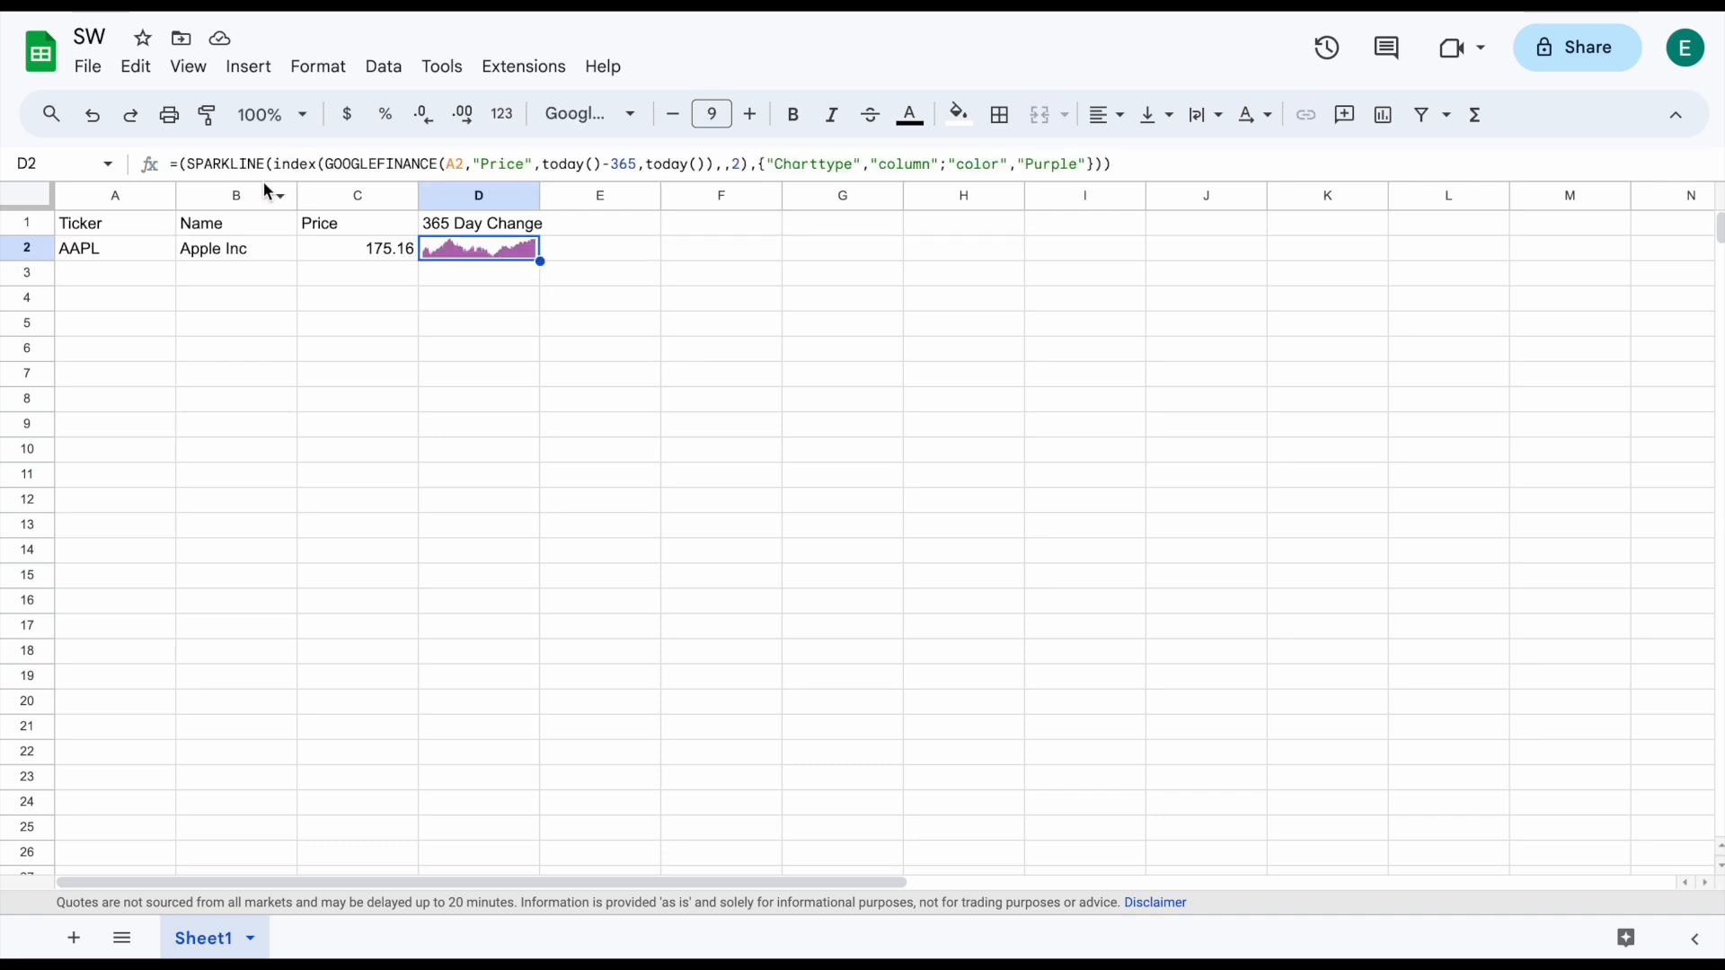
left_click_drag(757, 164, 1123, 173)
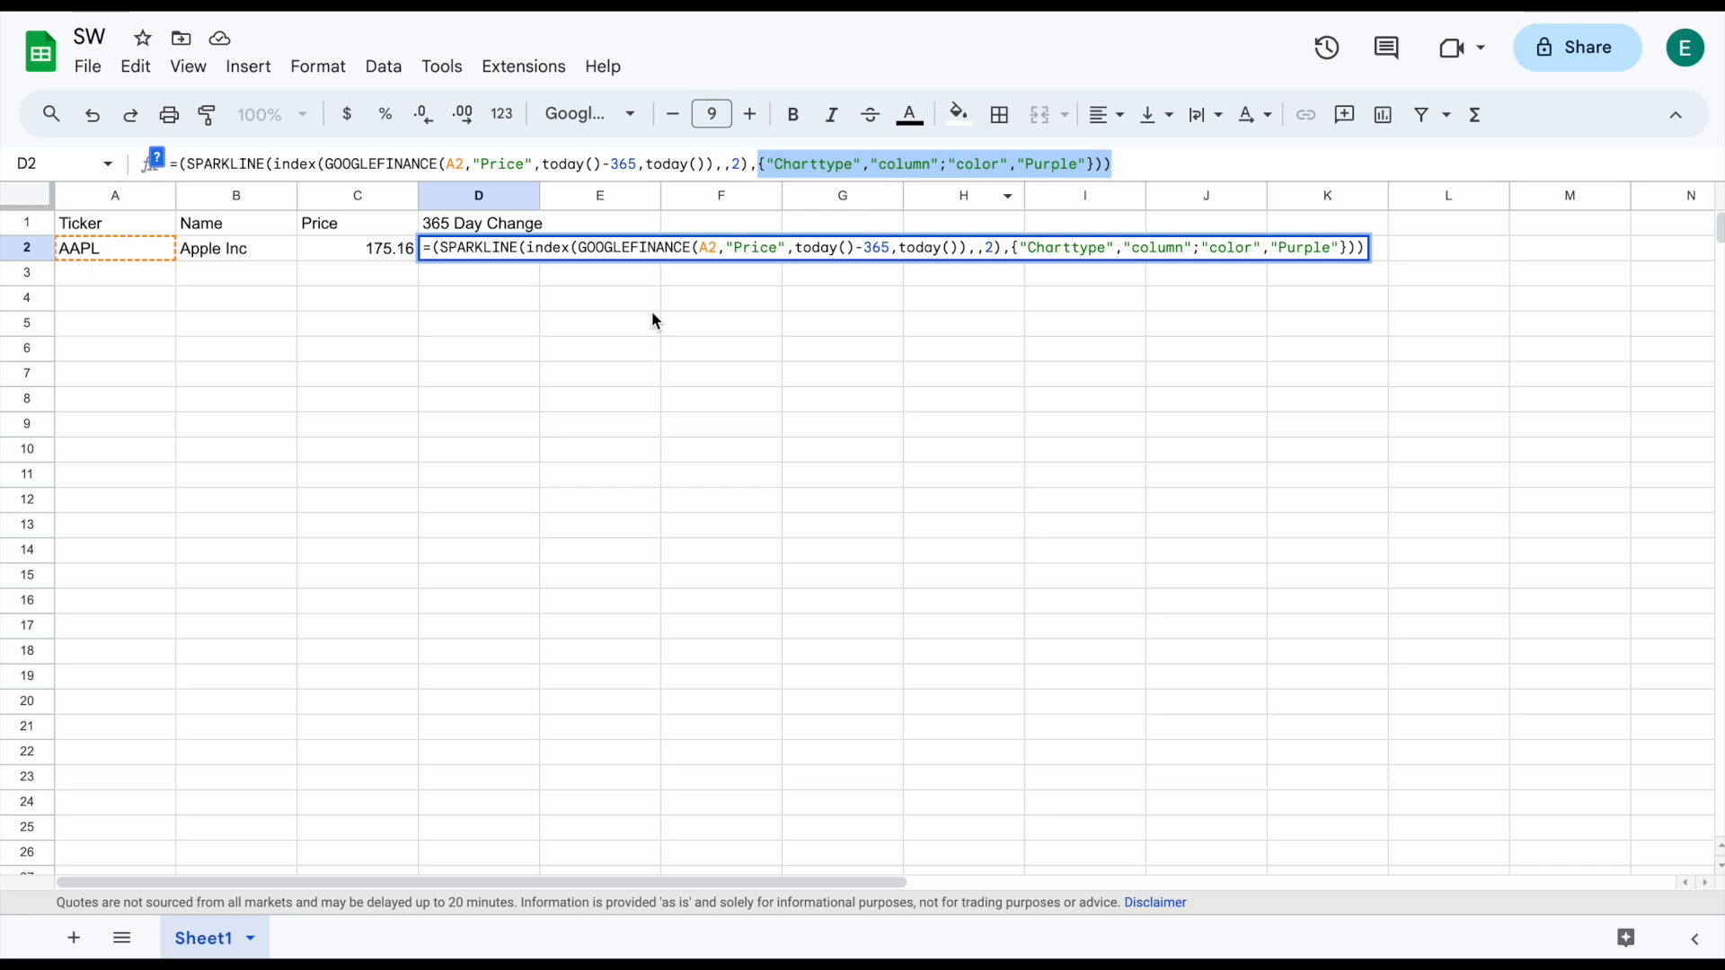
key("Return")
left_click(484, 247)
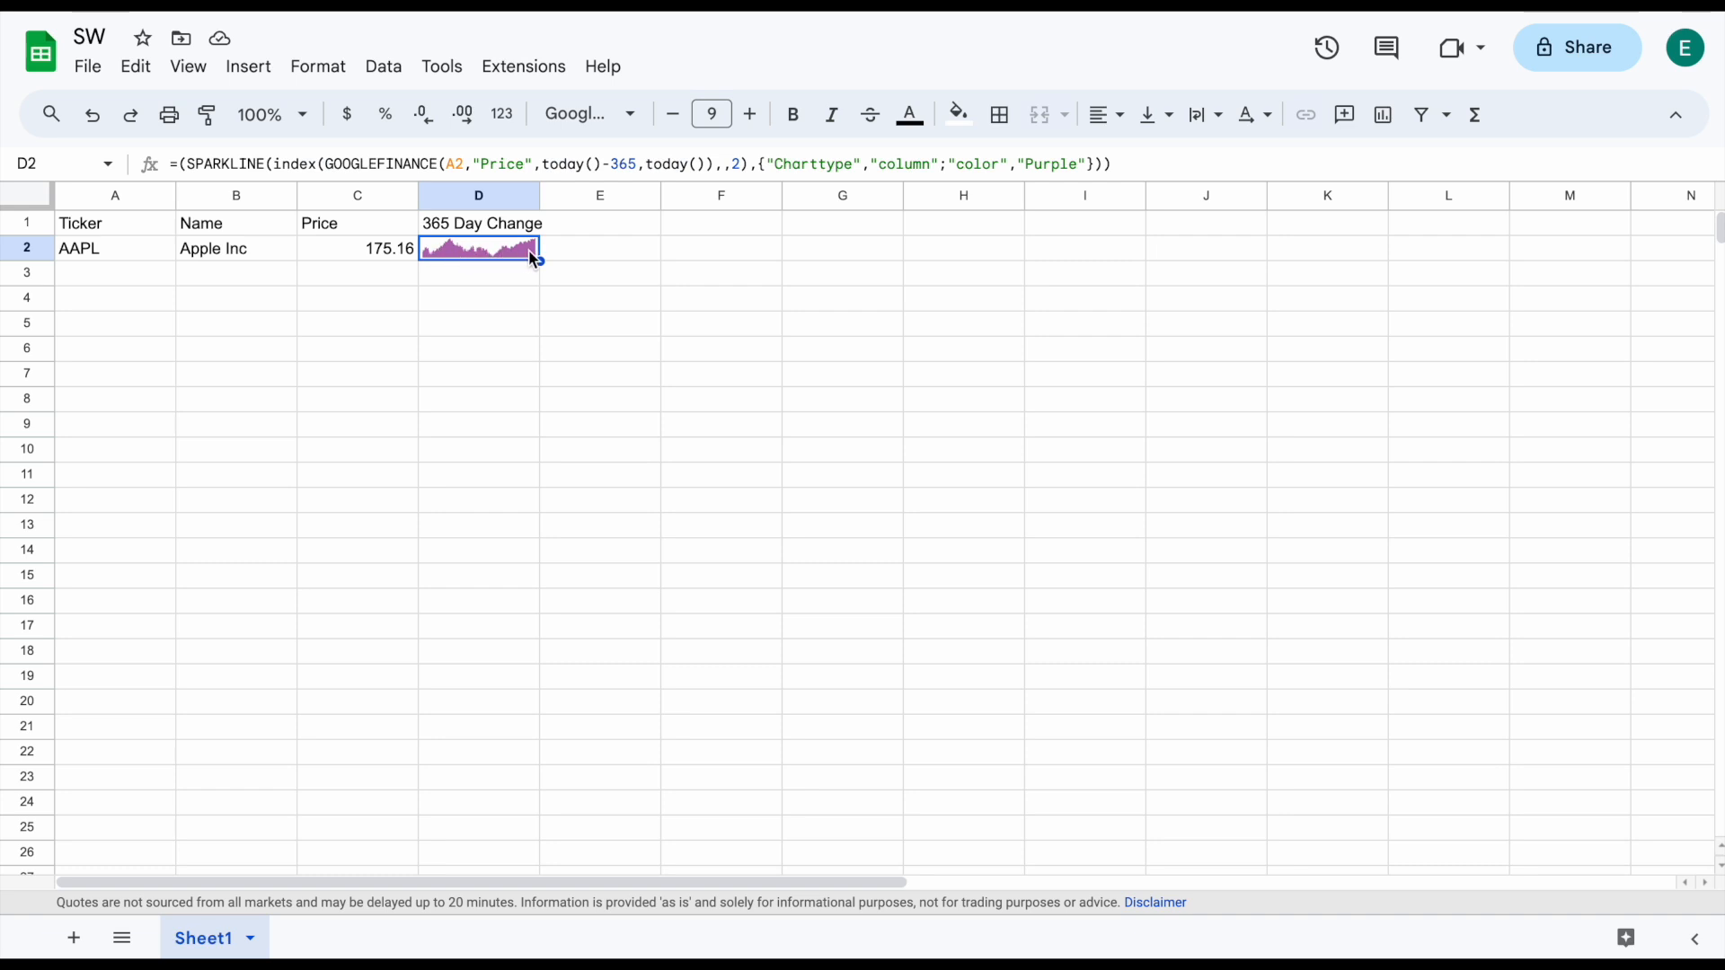
Test whether the chart follows its header by changing the day count in D1 to 500 and back to 365
left_click(494, 225)
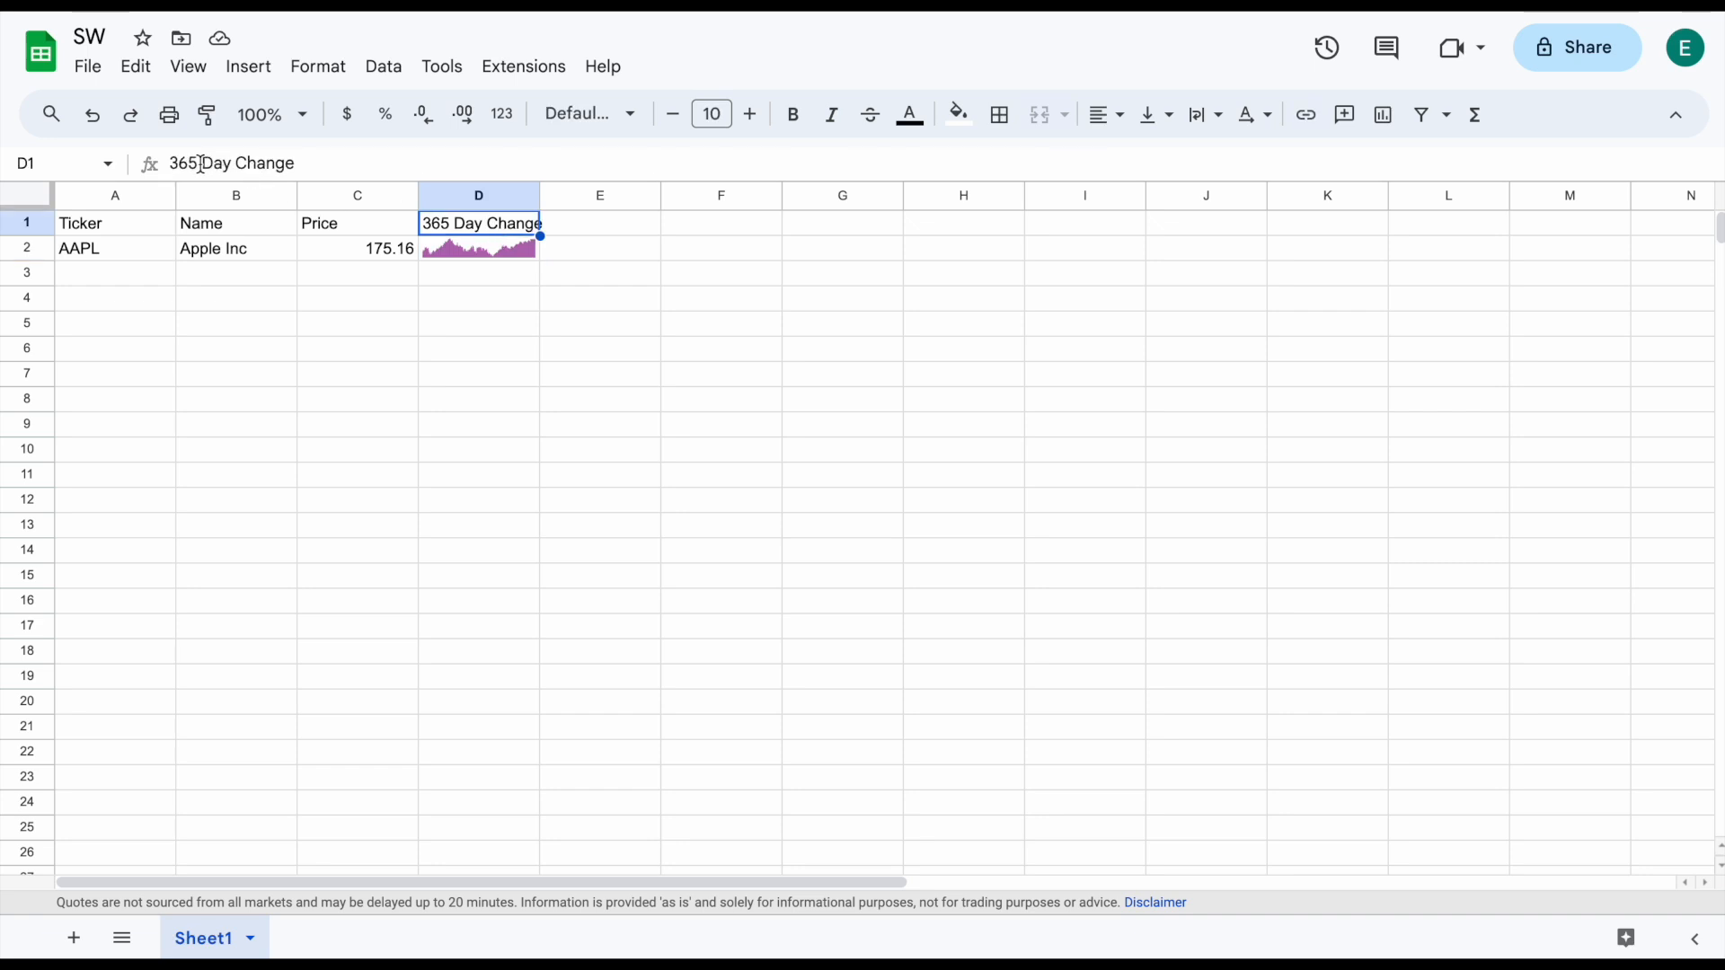
left_click_drag(200, 163, 82, 165)
type("500")
key("Return")
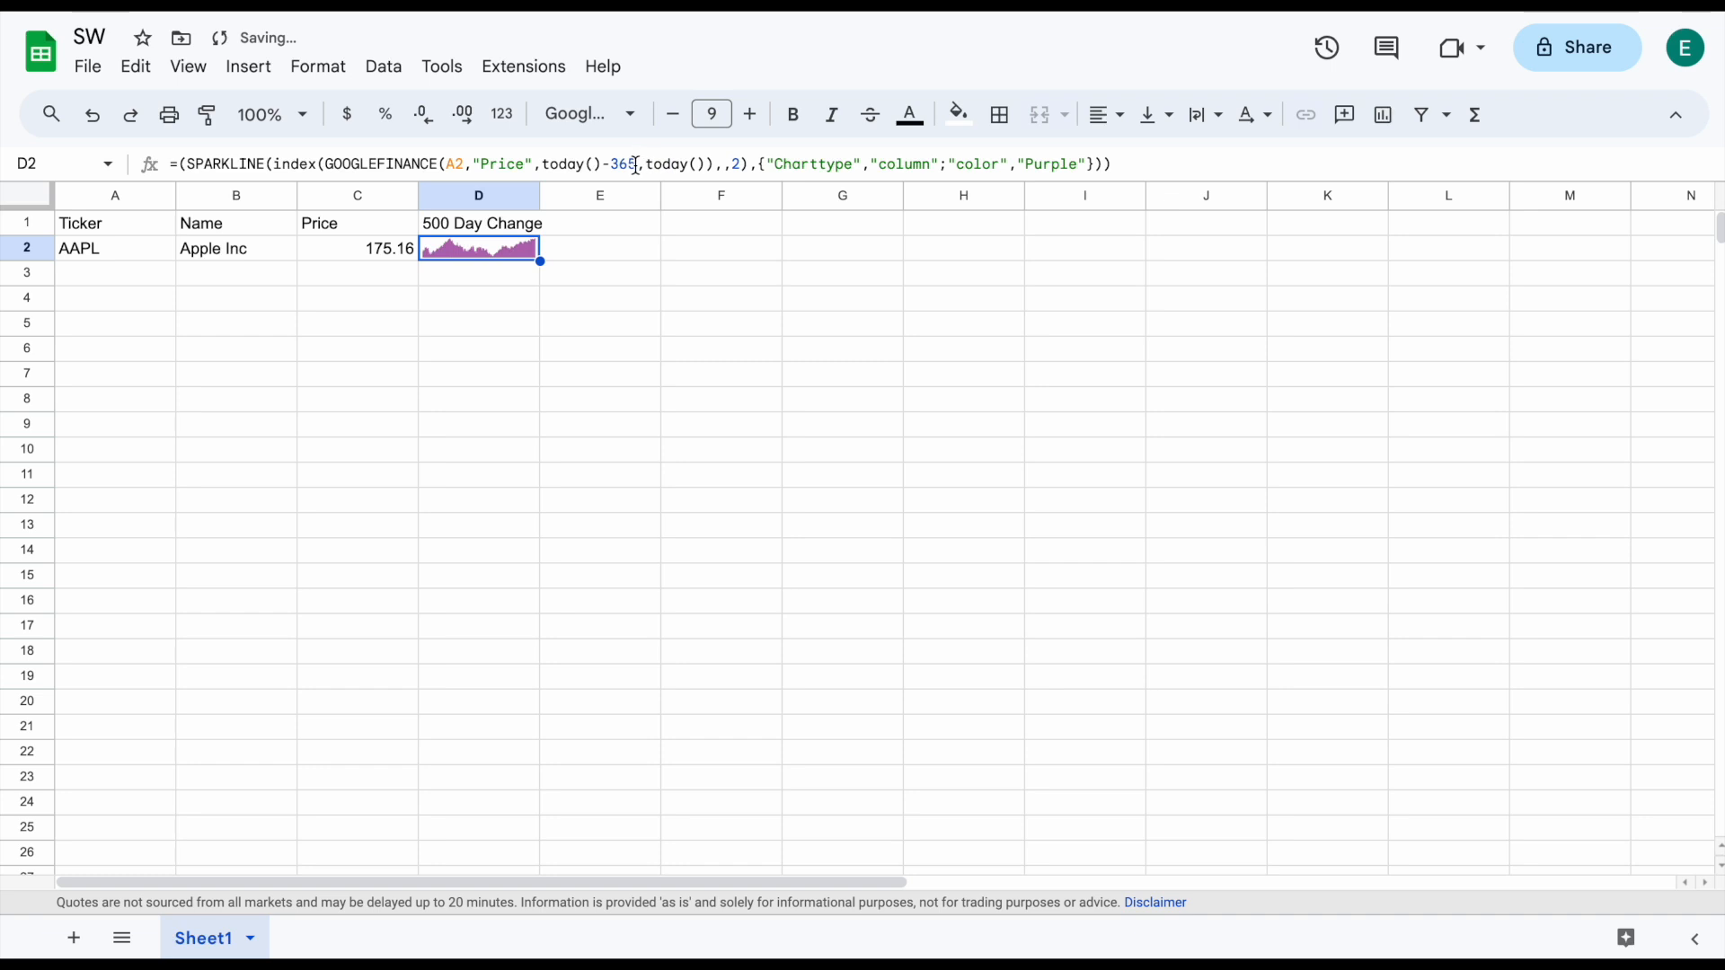
left_click(453, 230)
left_click_drag(201, 163, 123, 165)
key("BackSpace")
type("365")
key("Return")
left_click(637, 164)
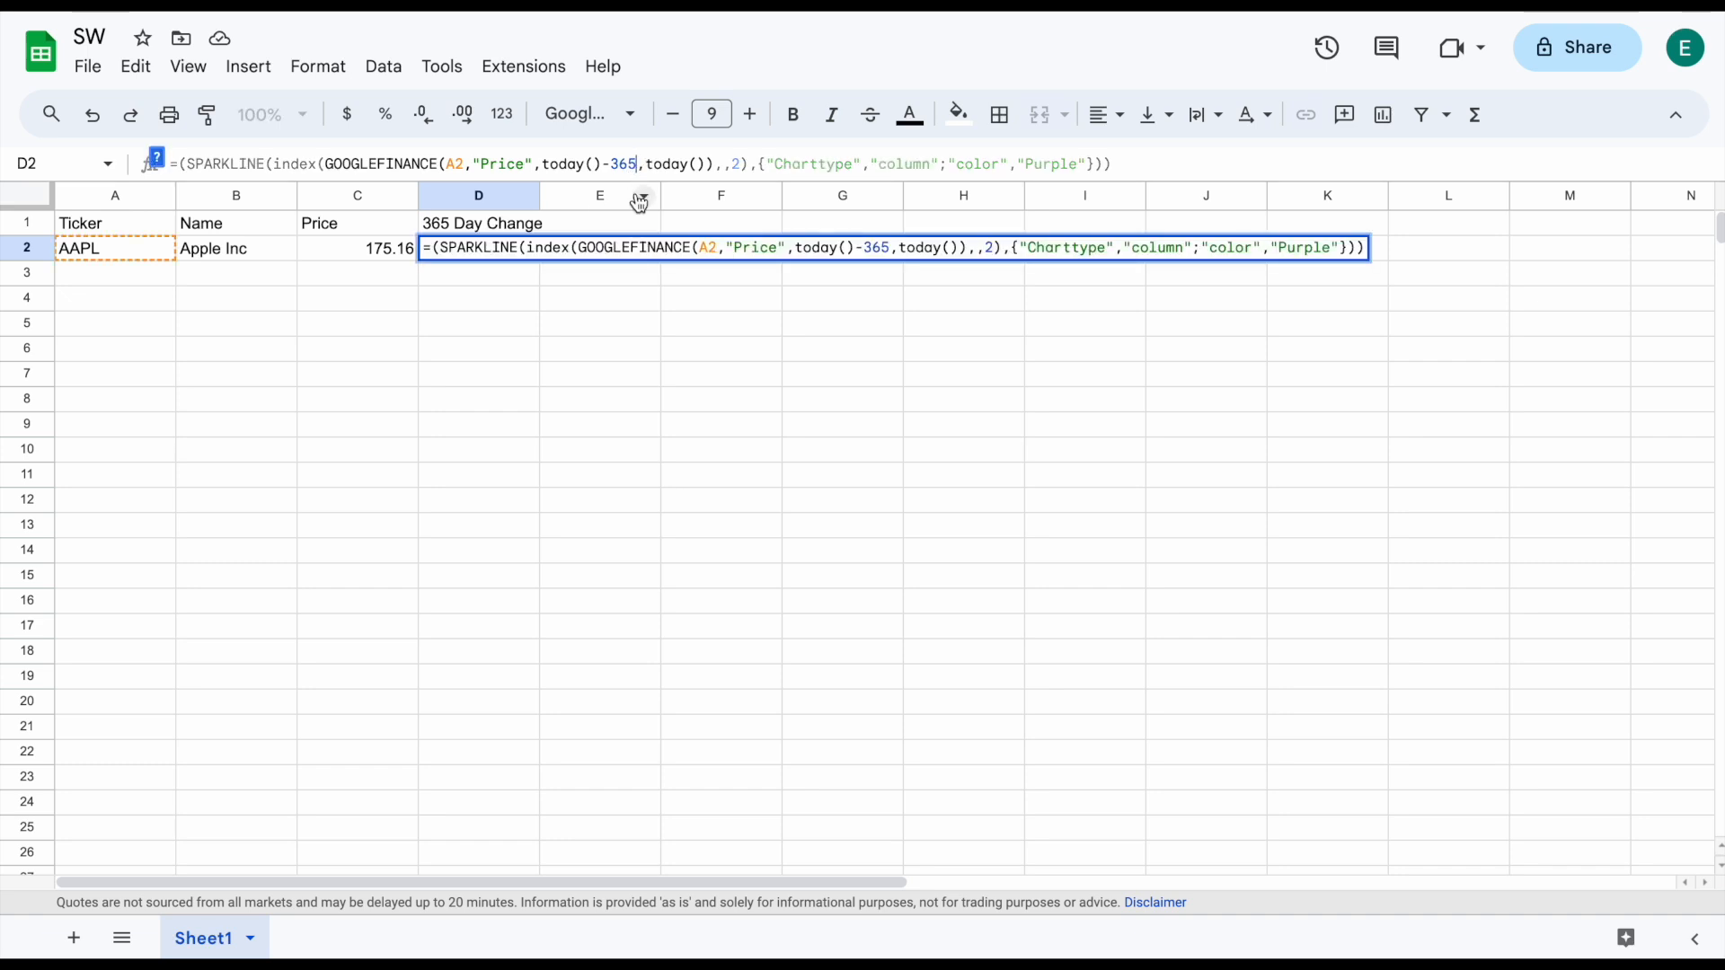
Apply the custom number format # "Day's Change" to header cell D1
left_click(494, 225)
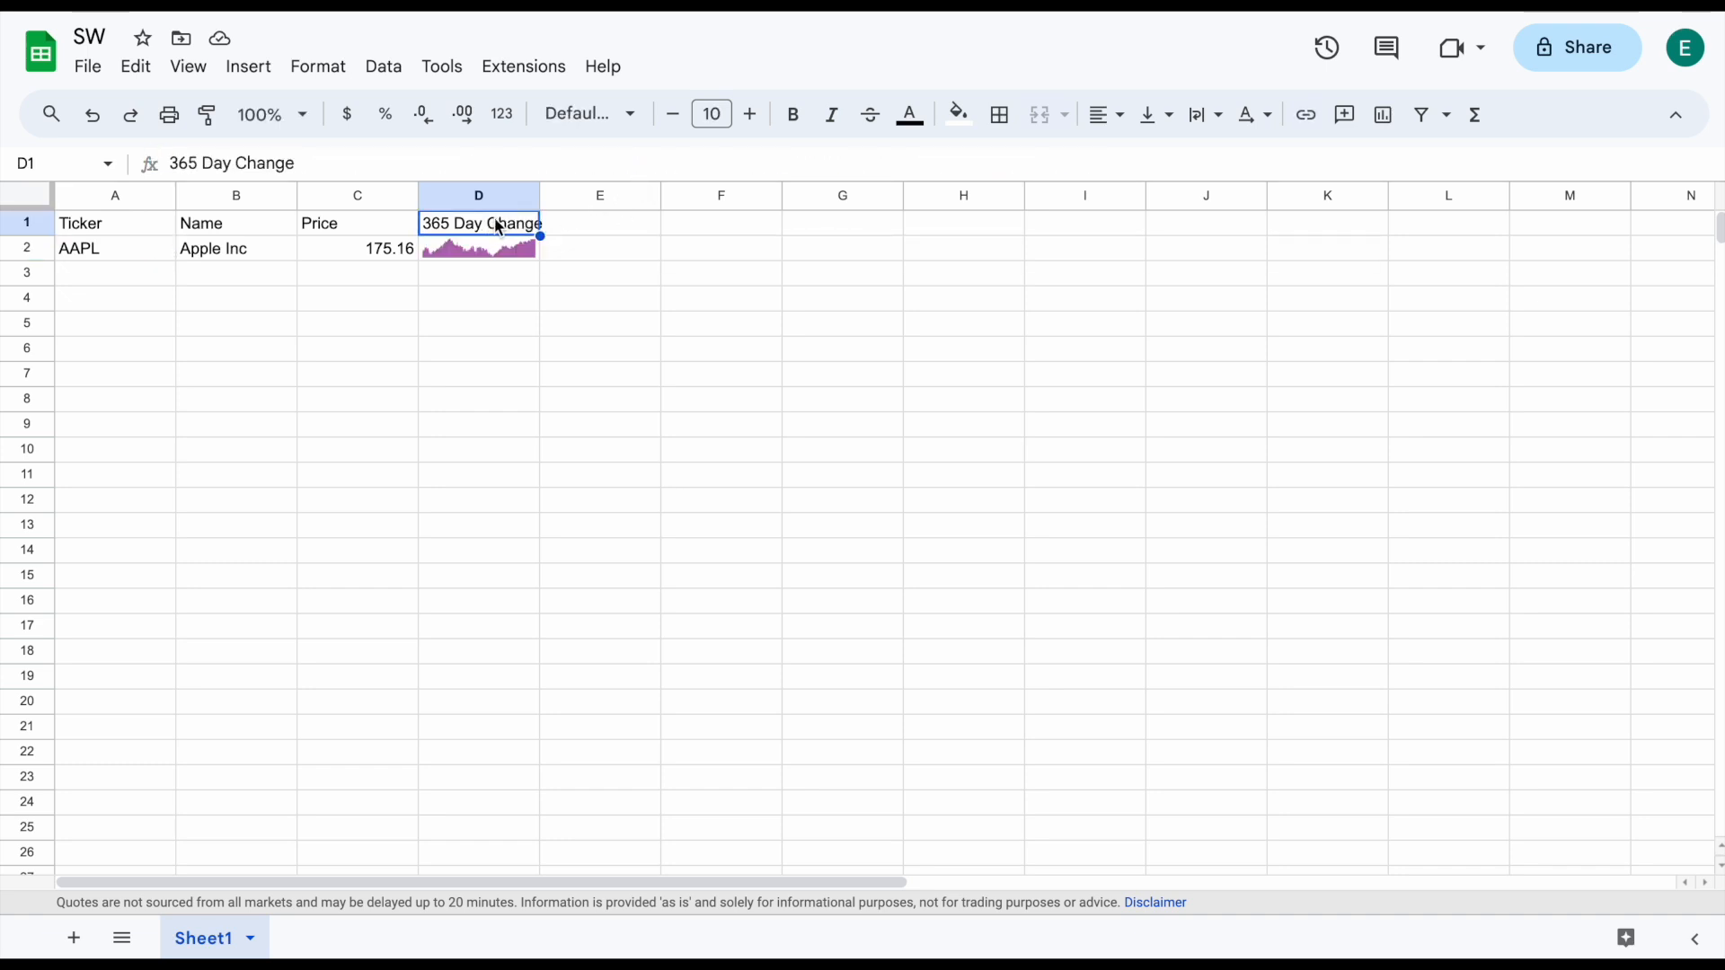
left_click(318, 69)
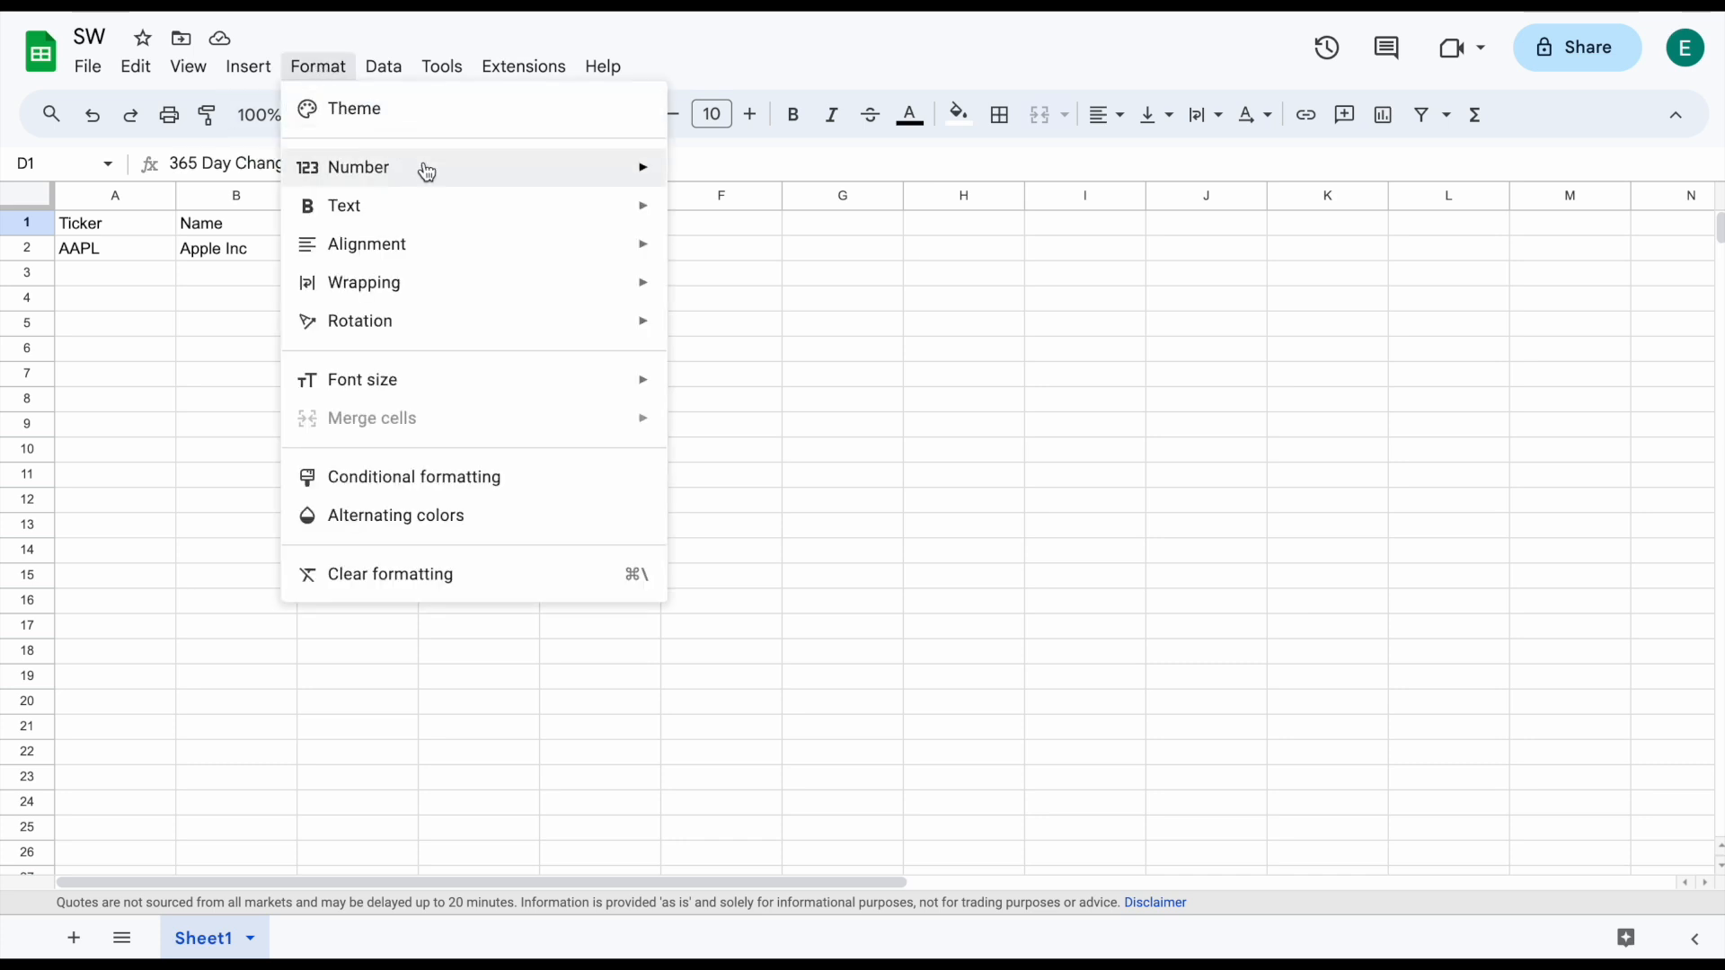
mouse_move(430, 172)
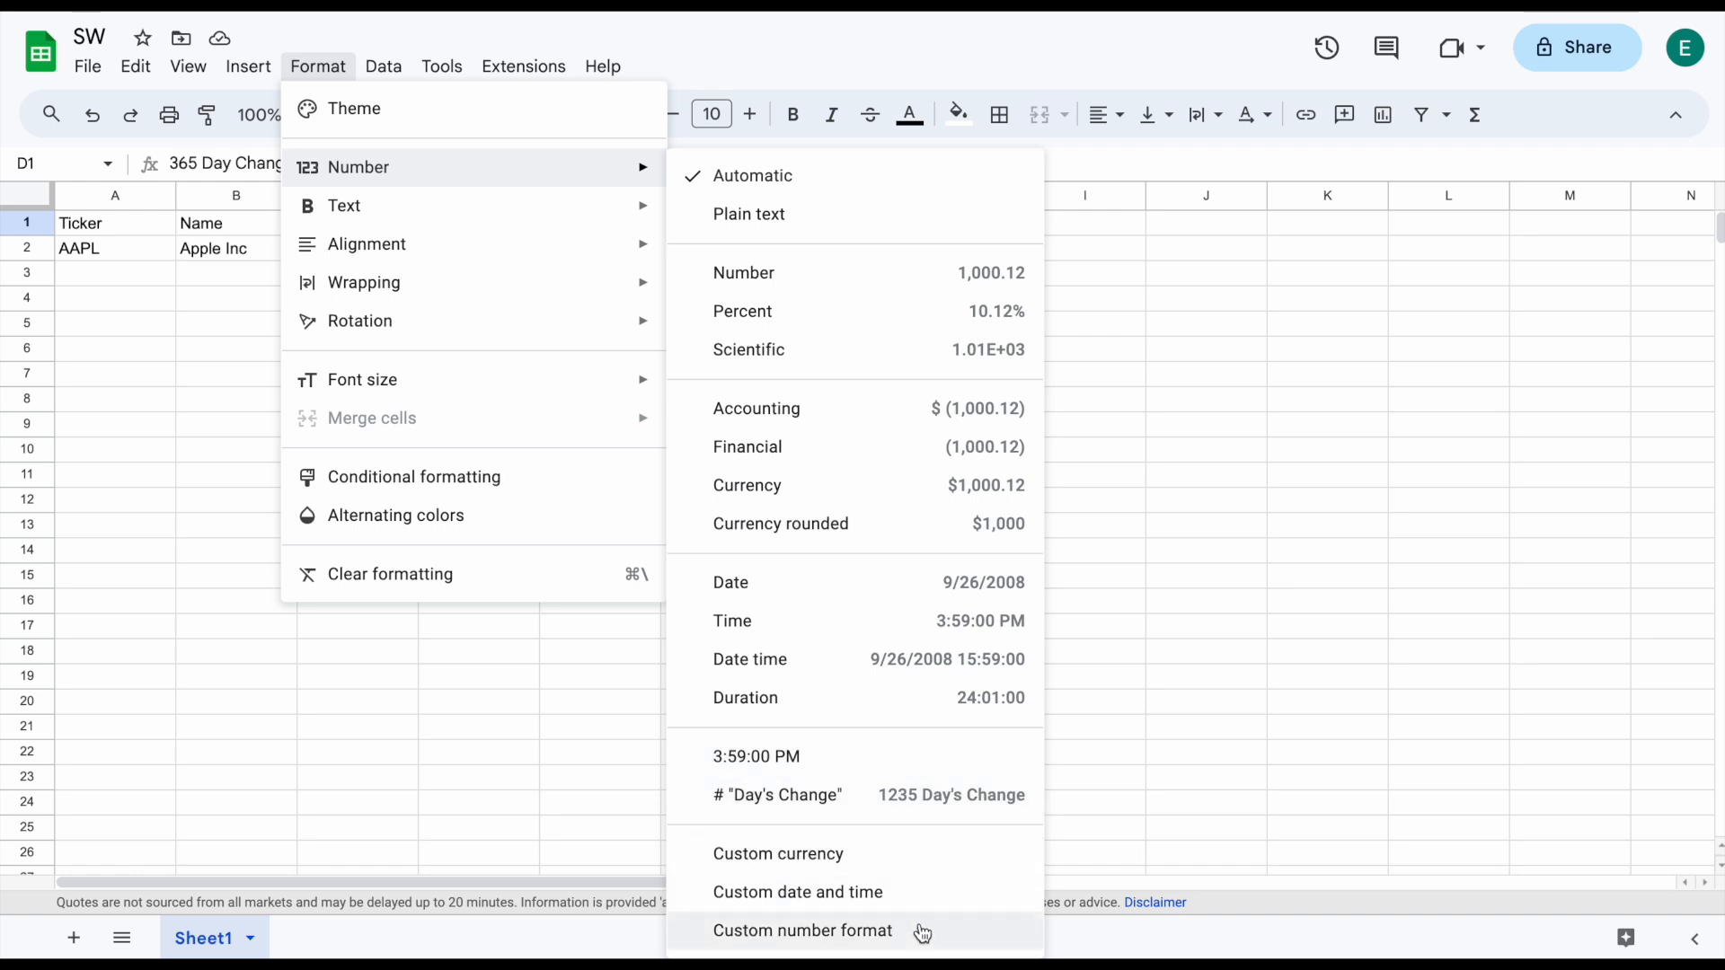
left_click(799, 930)
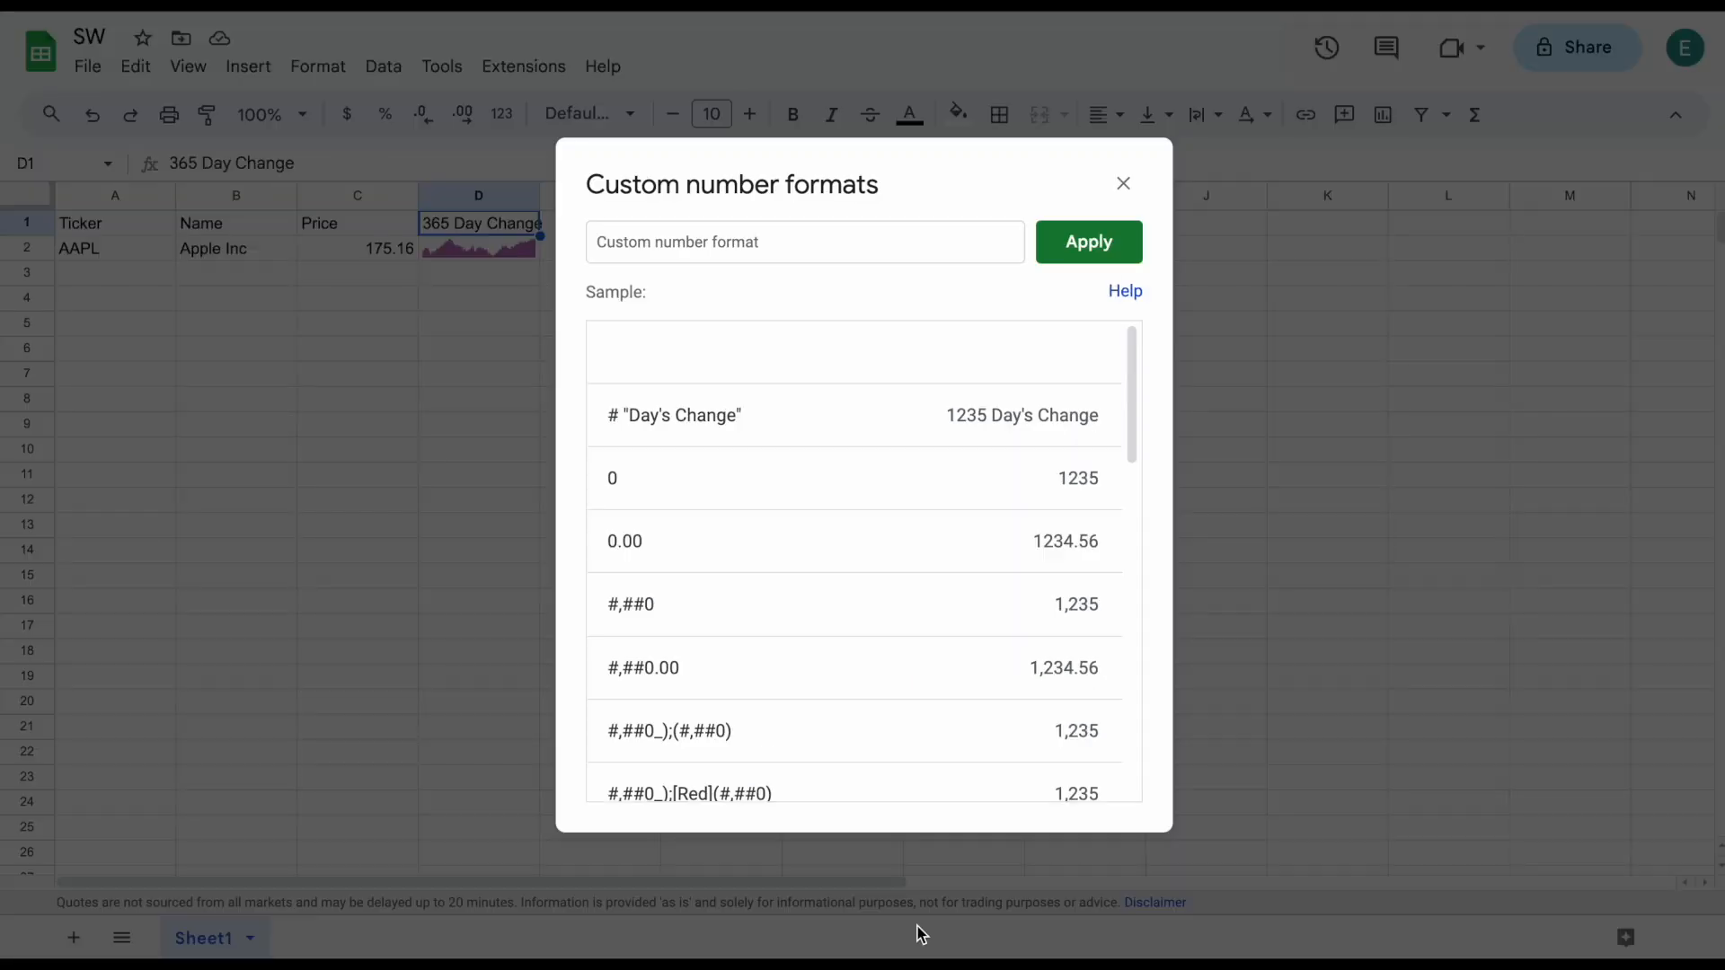
left_click(802, 426)
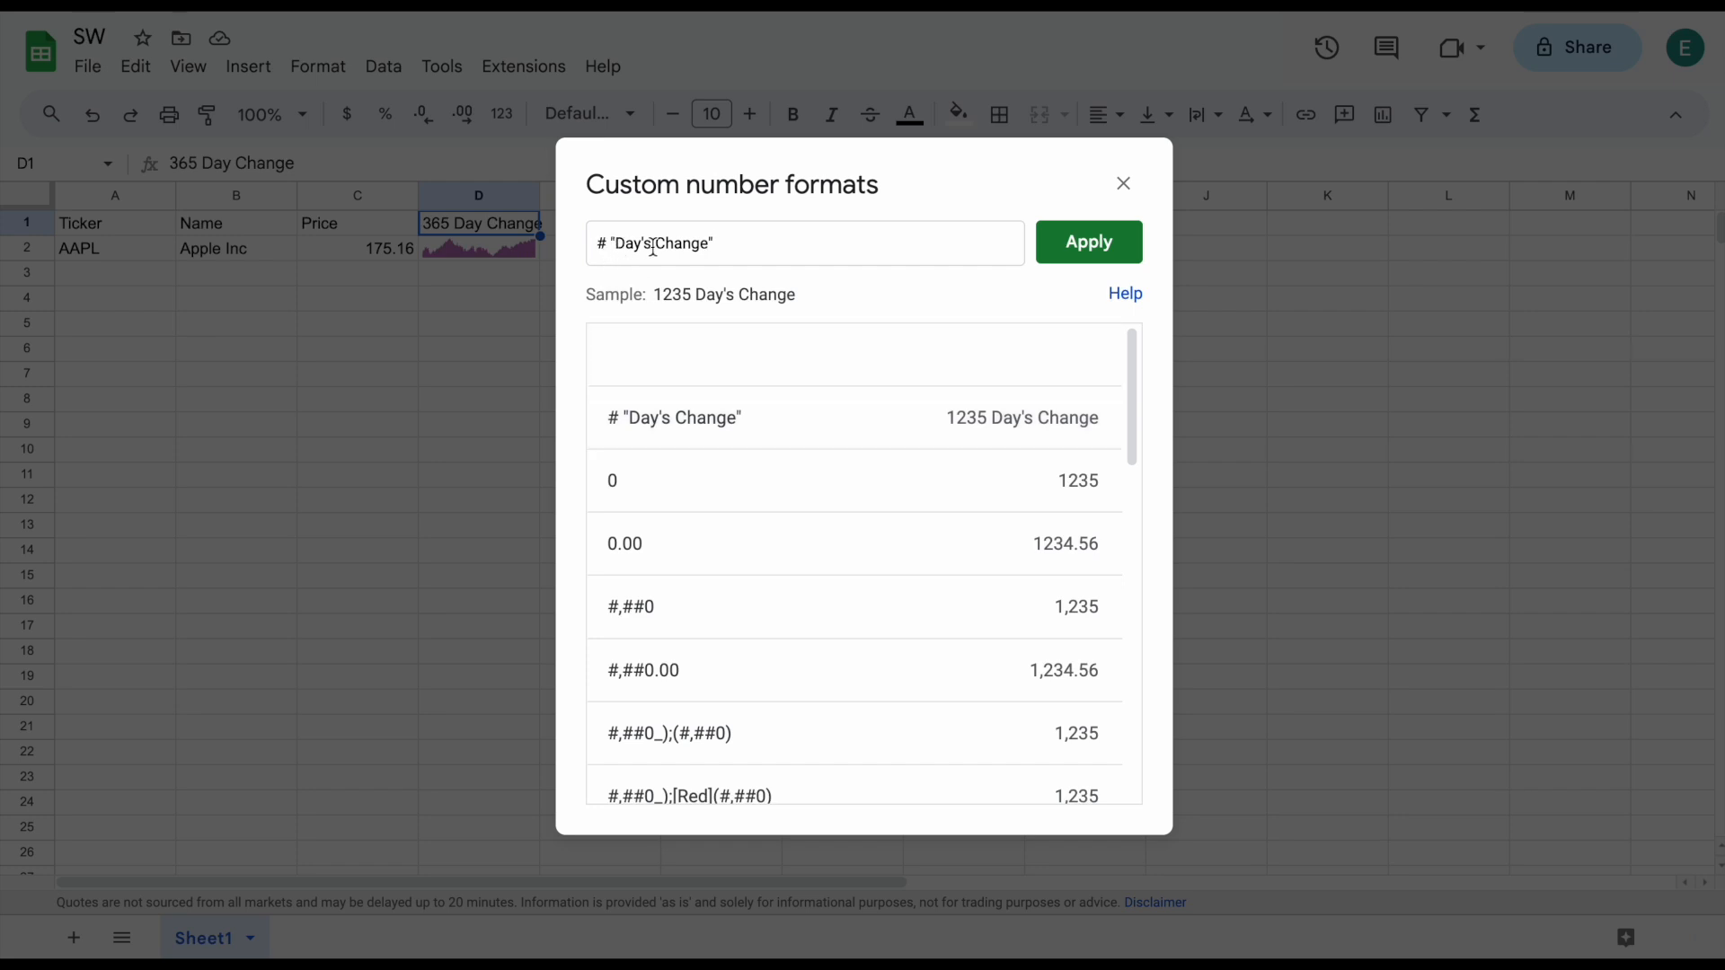
left_click(1097, 247)
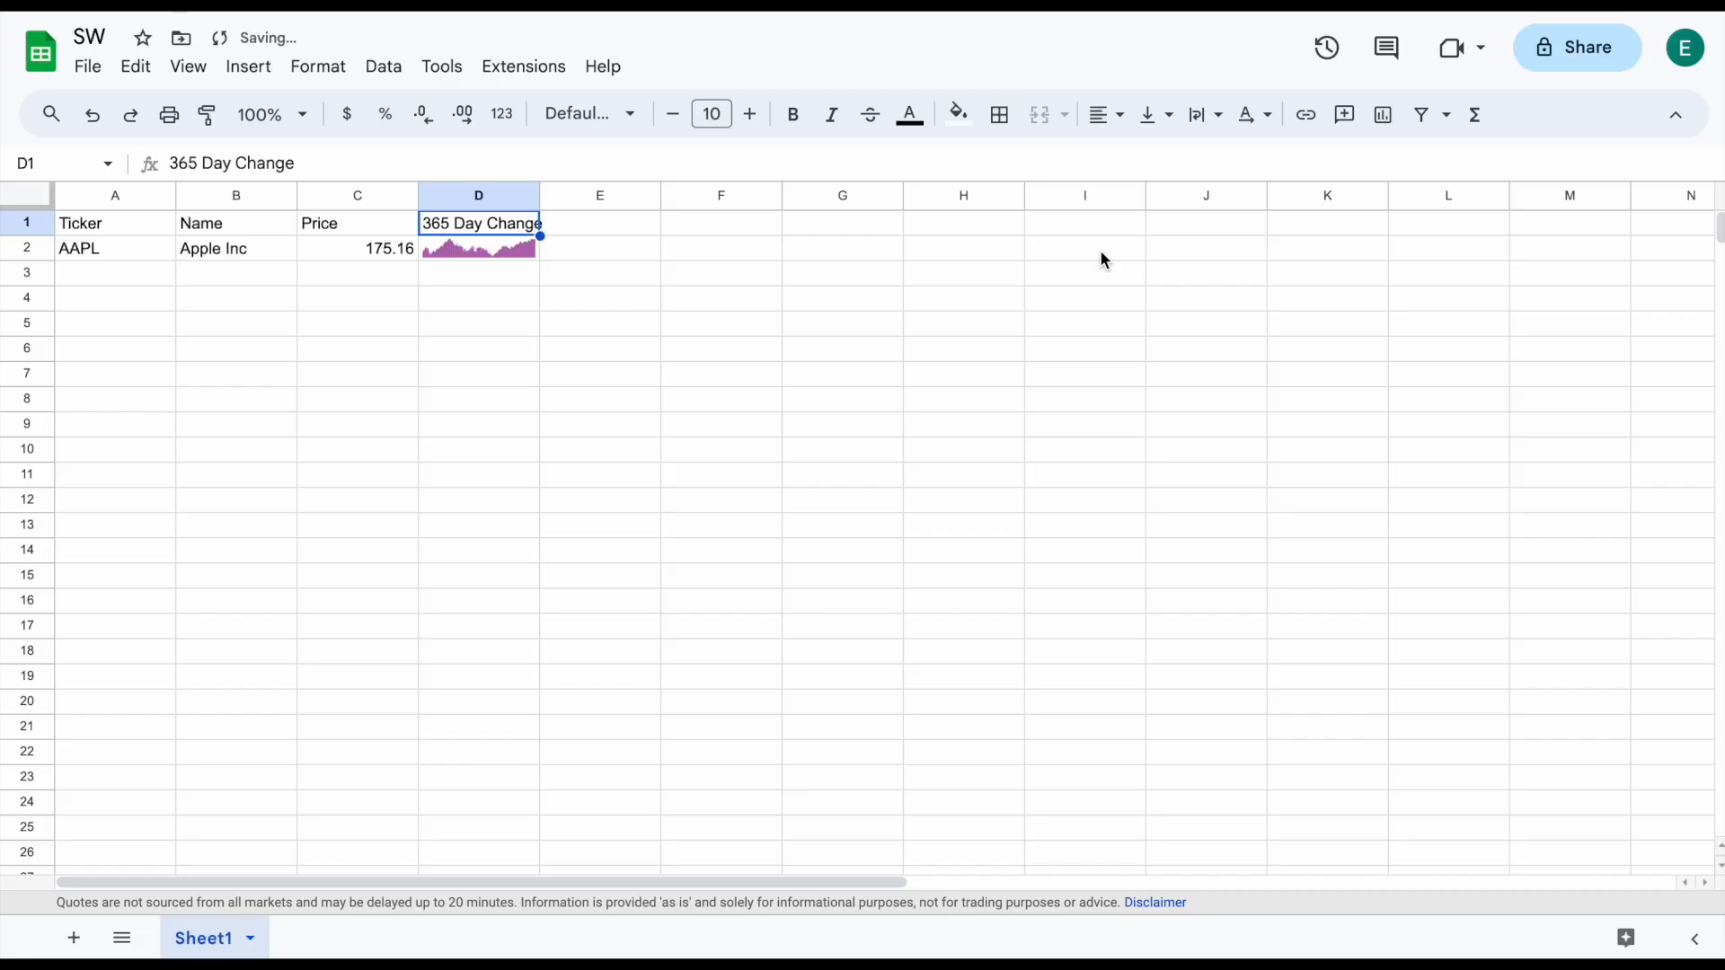
Replace the text in header cell D1 with the plain number 500
left_click_drag(323, 162, 90, 162)
key("BackSpace")
type("500")
key("Return")
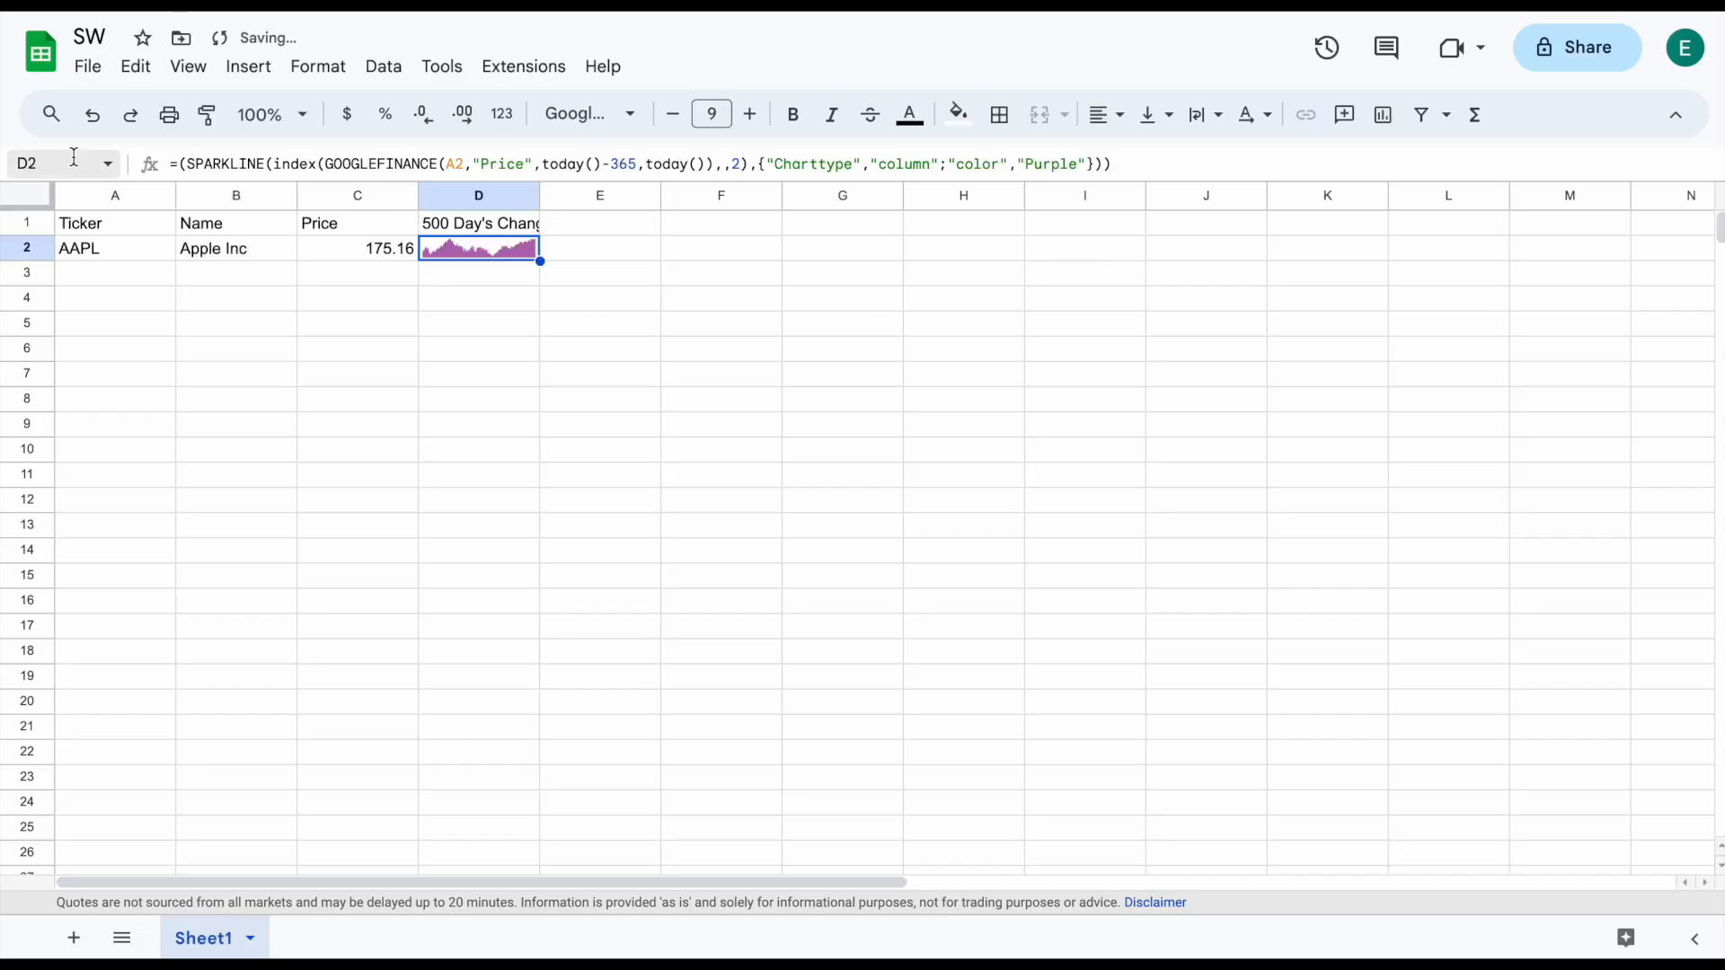
left_click(499, 232)
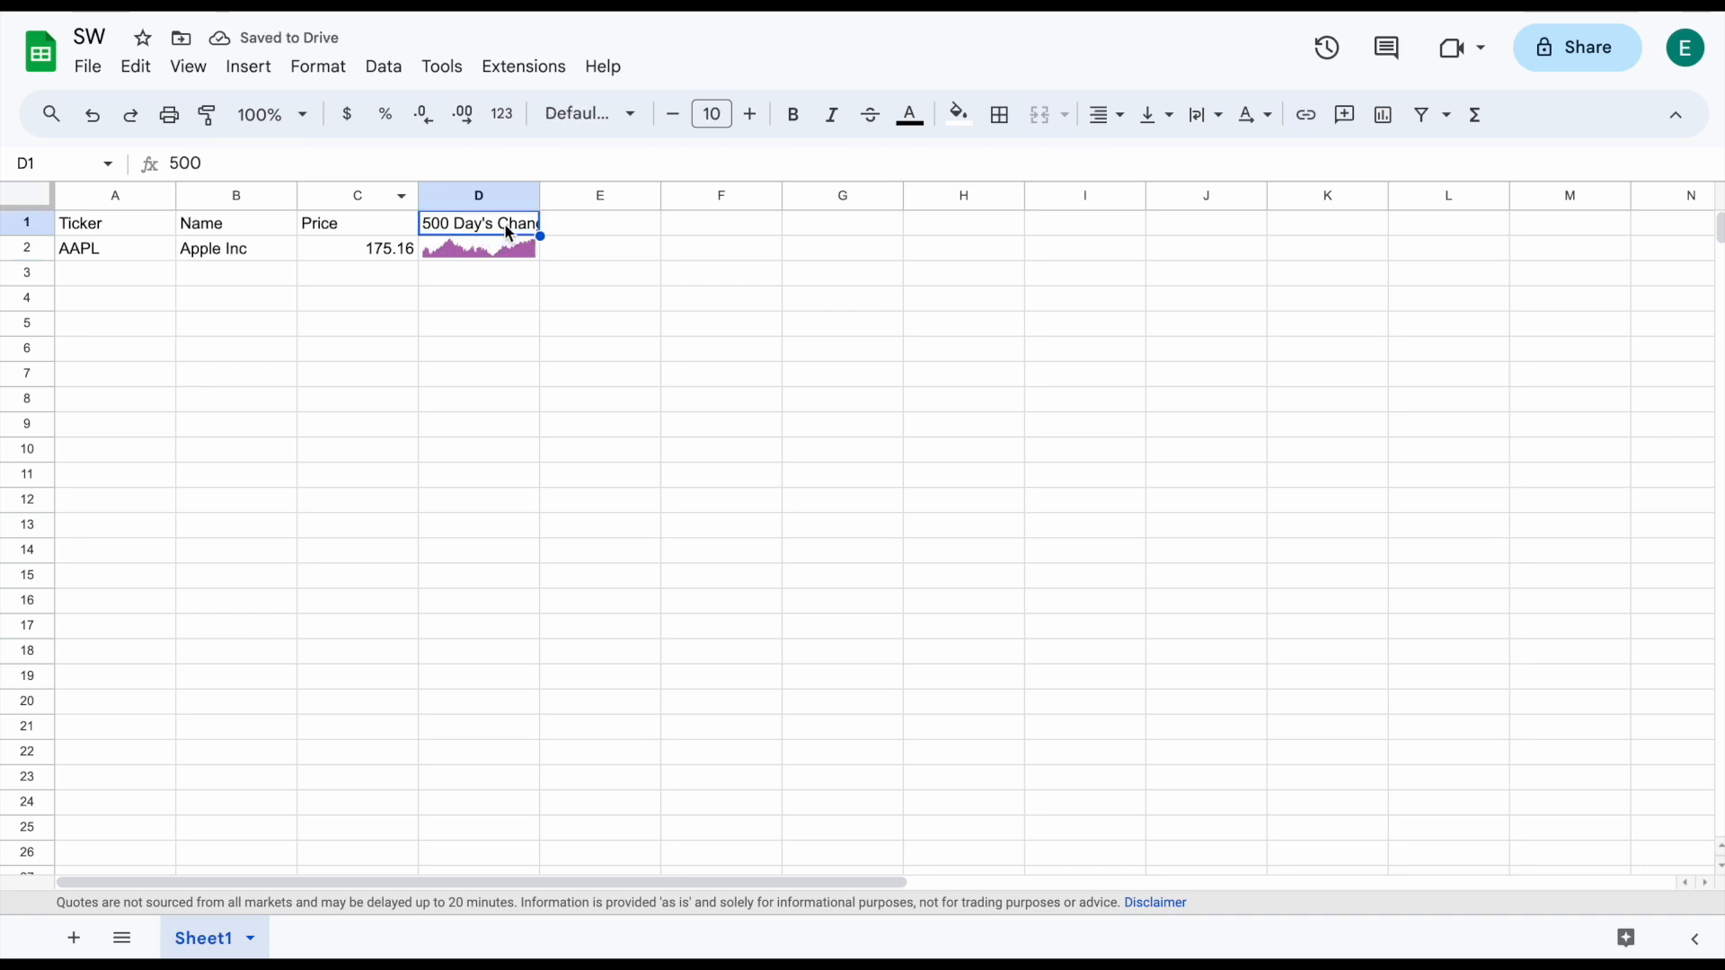
Replace the fixed 365 in the D2 sparkline formula with a reference to header cell D1
left_click(508, 254)
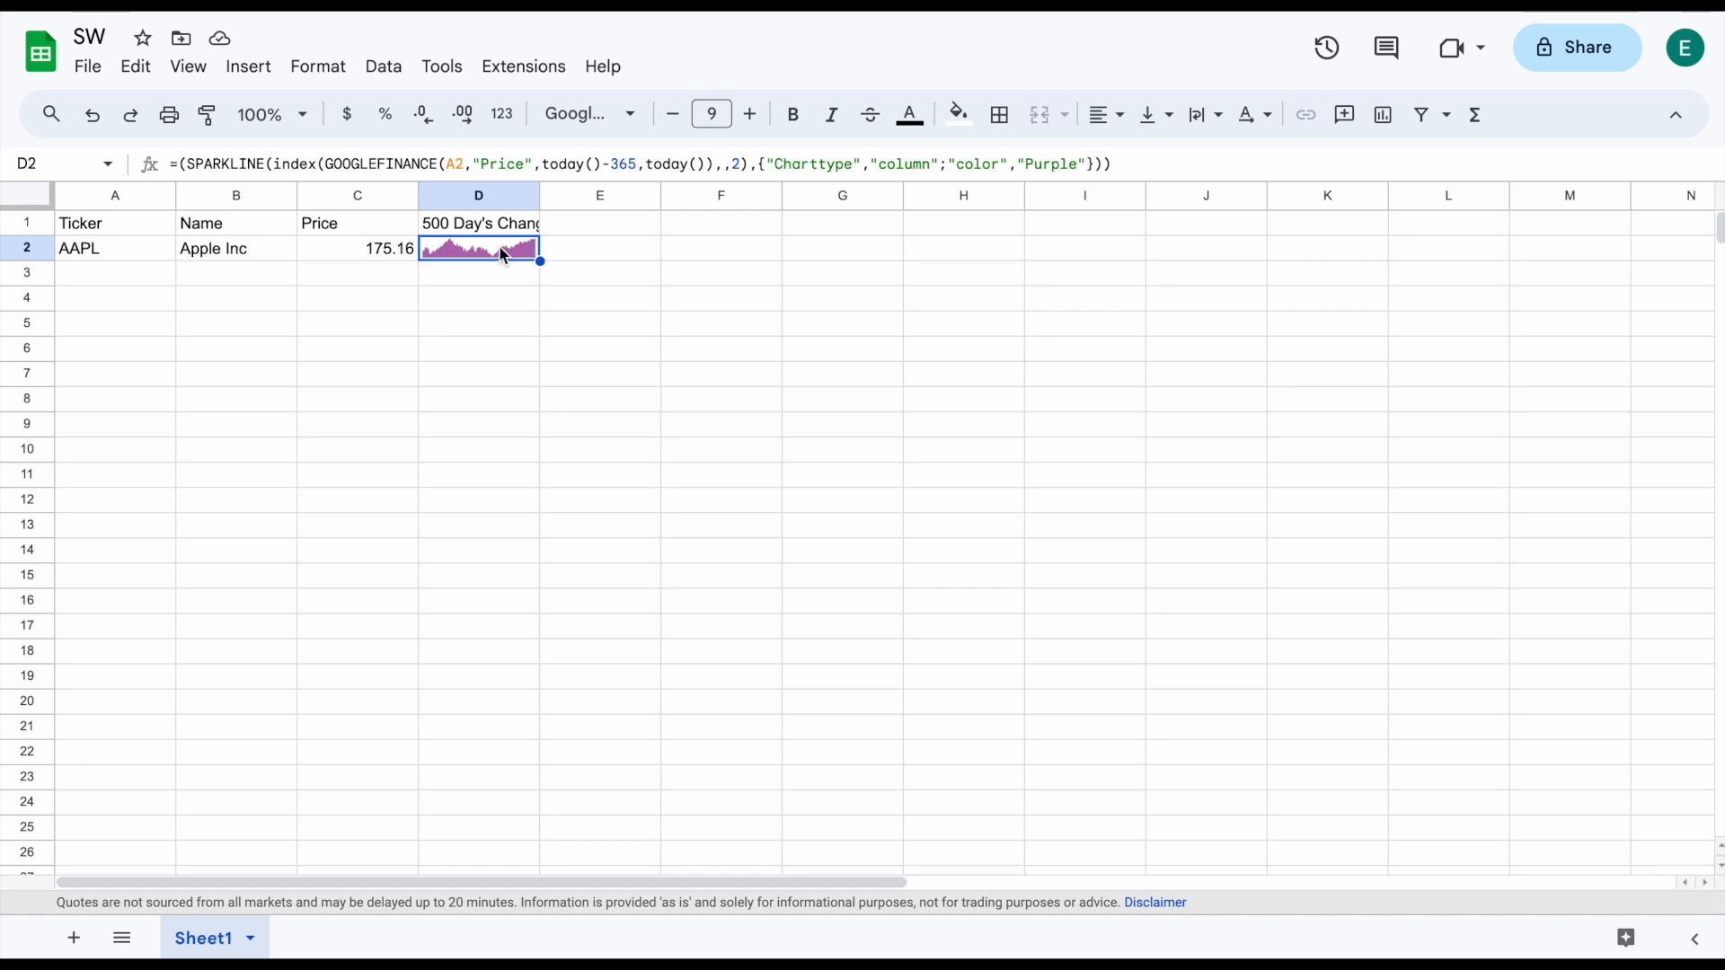
left_click(638, 164)
key("BackSpace")
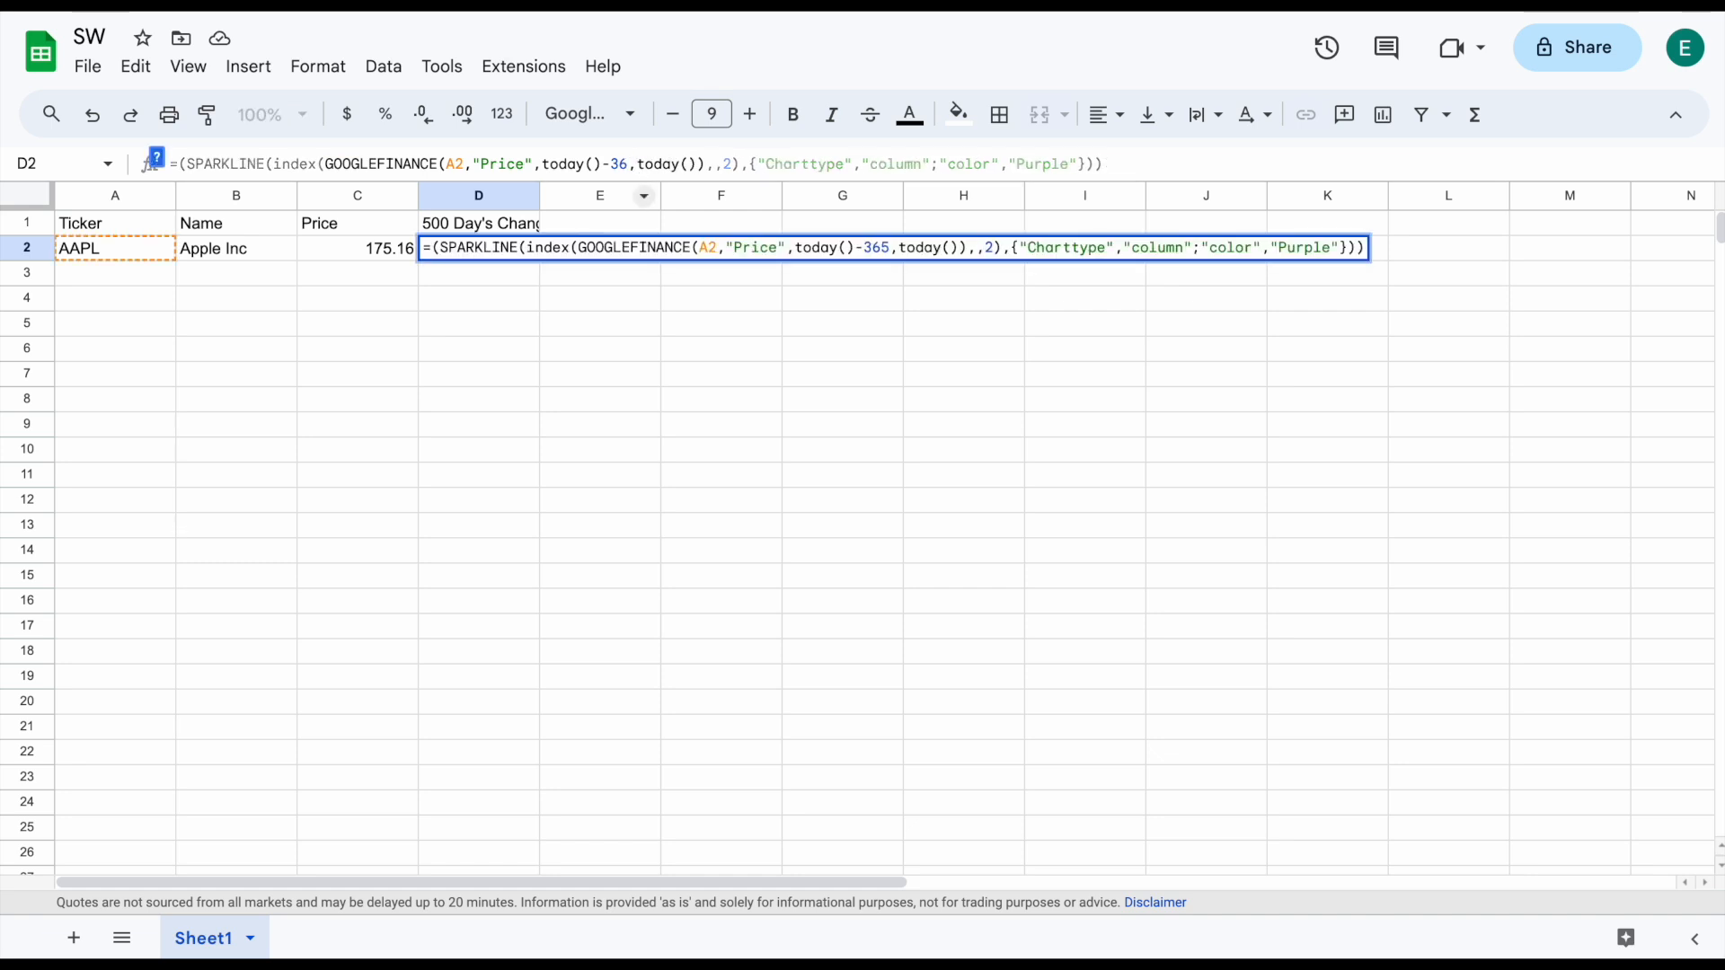
key("BackSpace")
key("BackSpace")
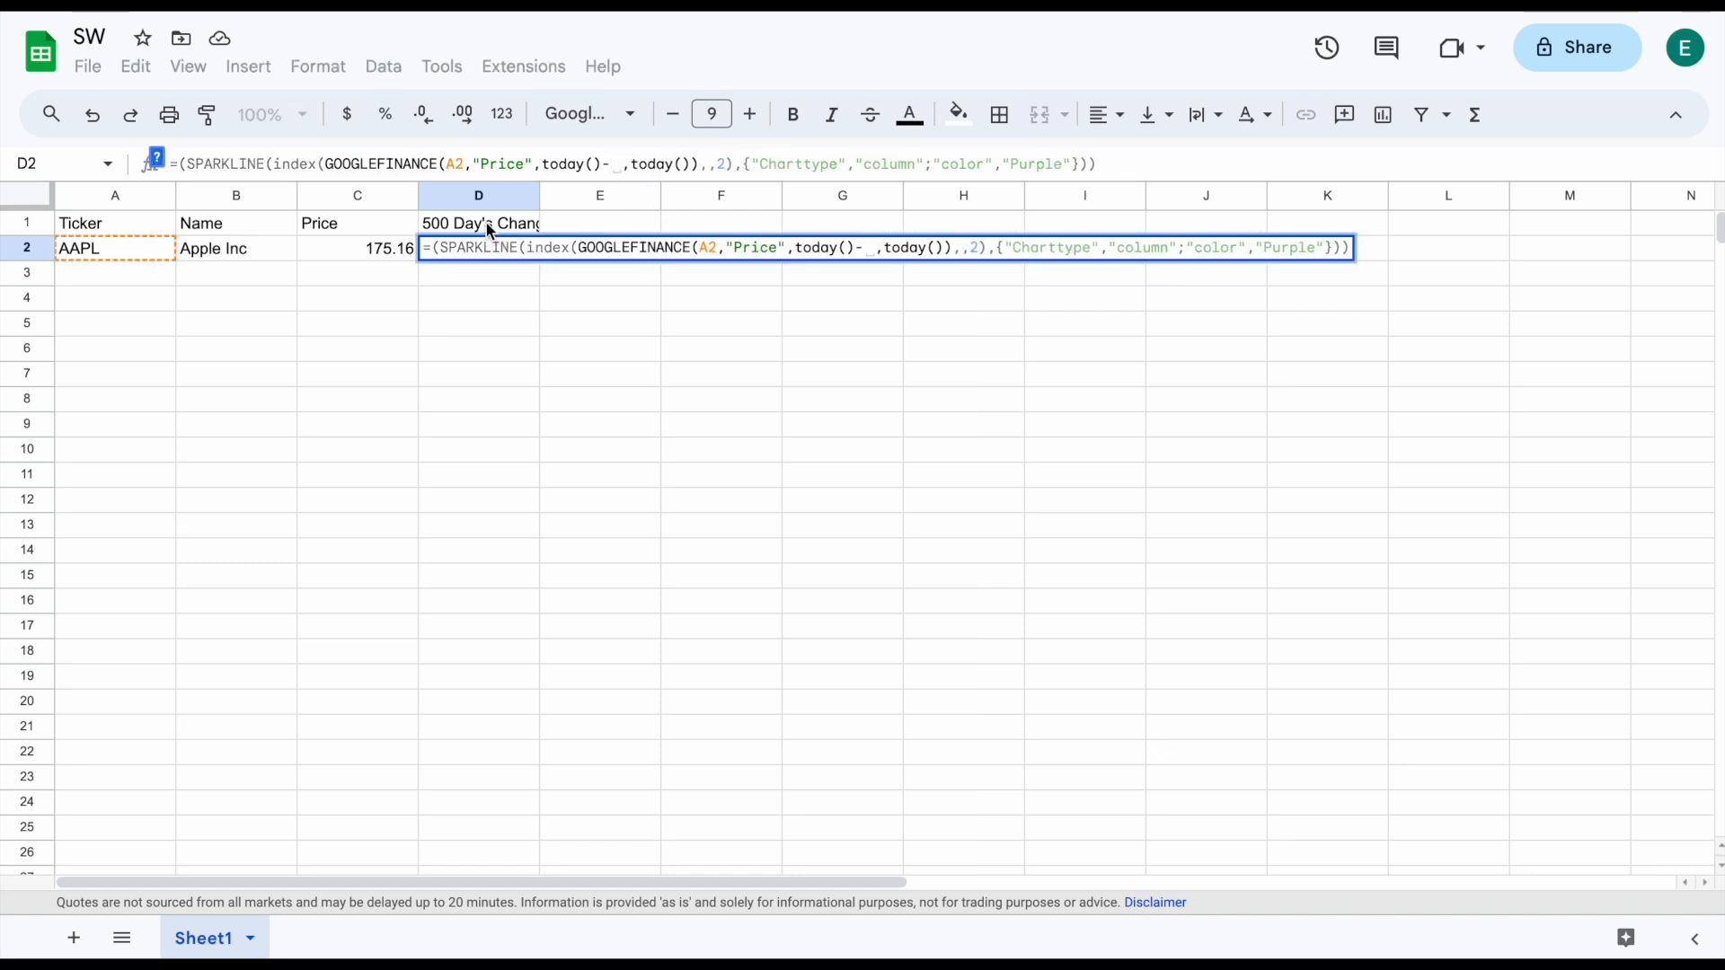
left_click(489, 227)
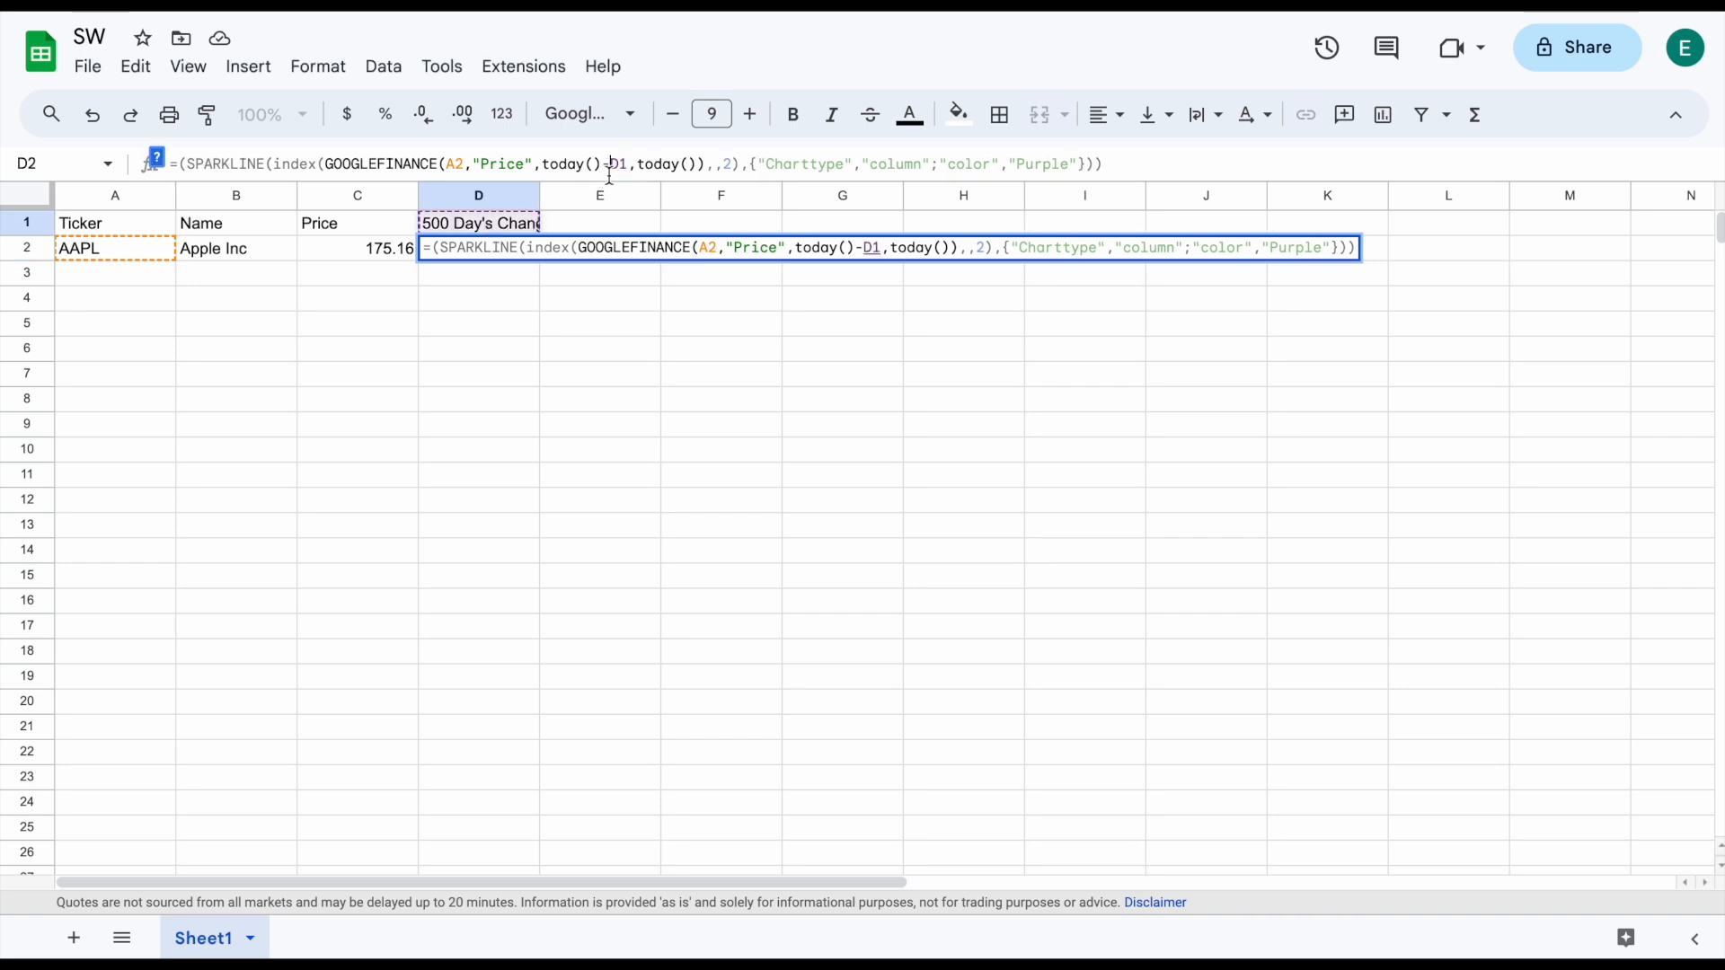
key("Return")
type("4")
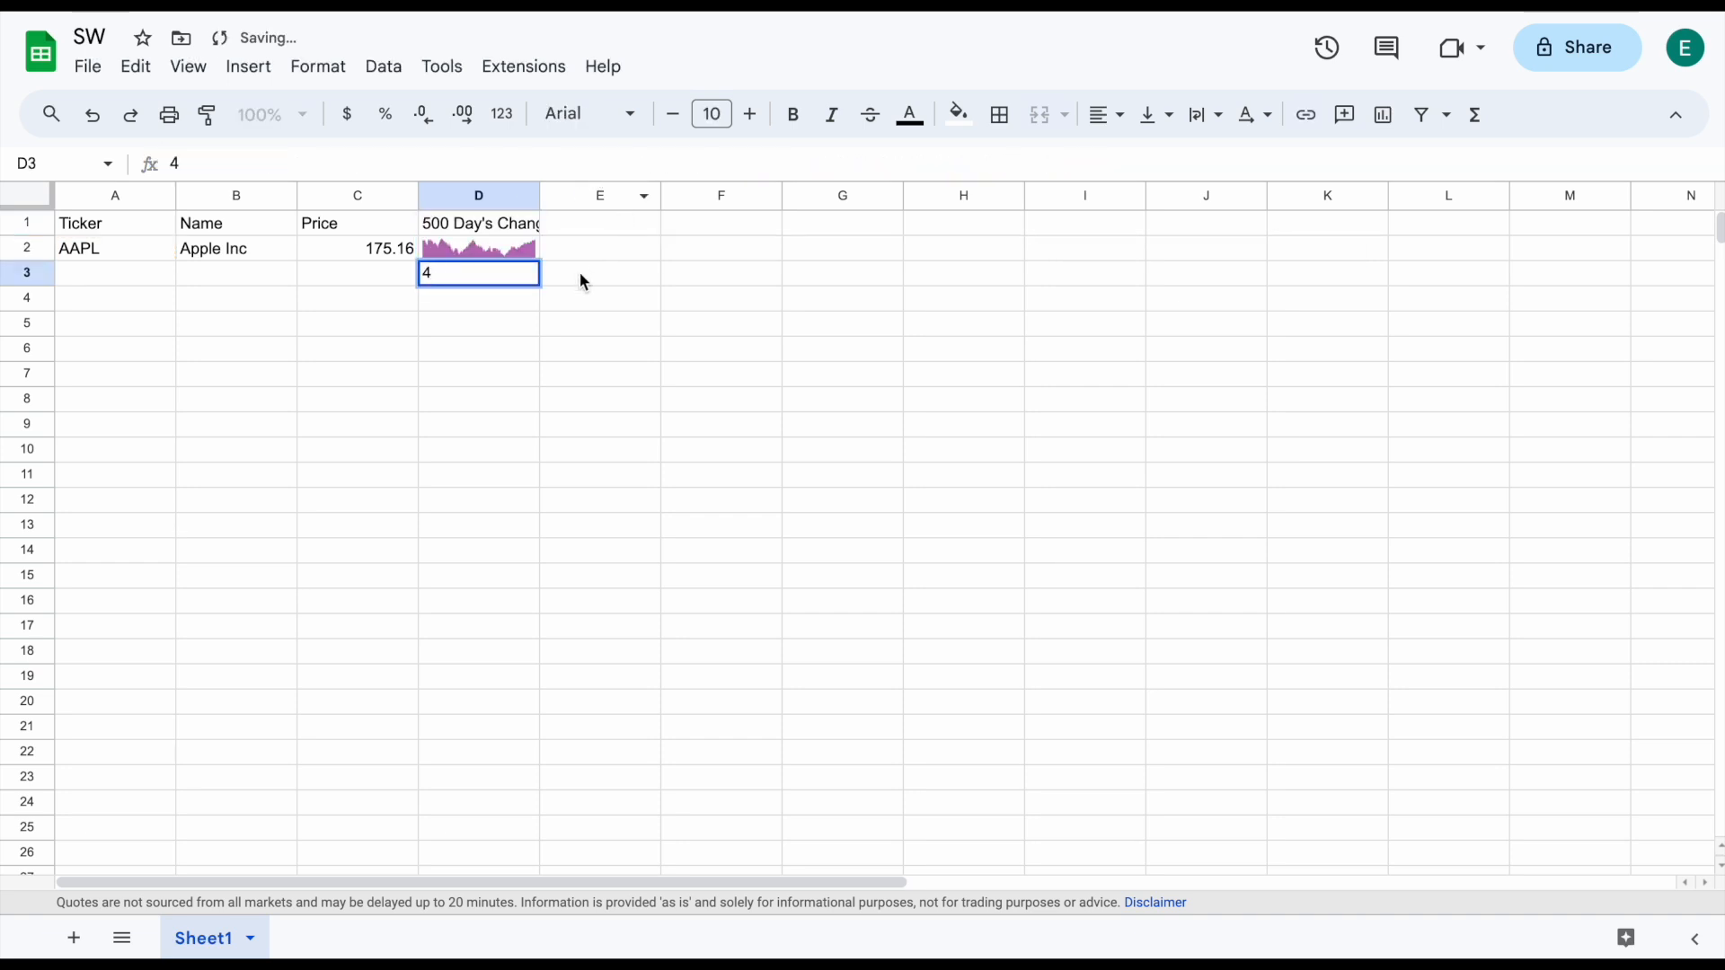
key("BackSpace")
left_click(506, 222)
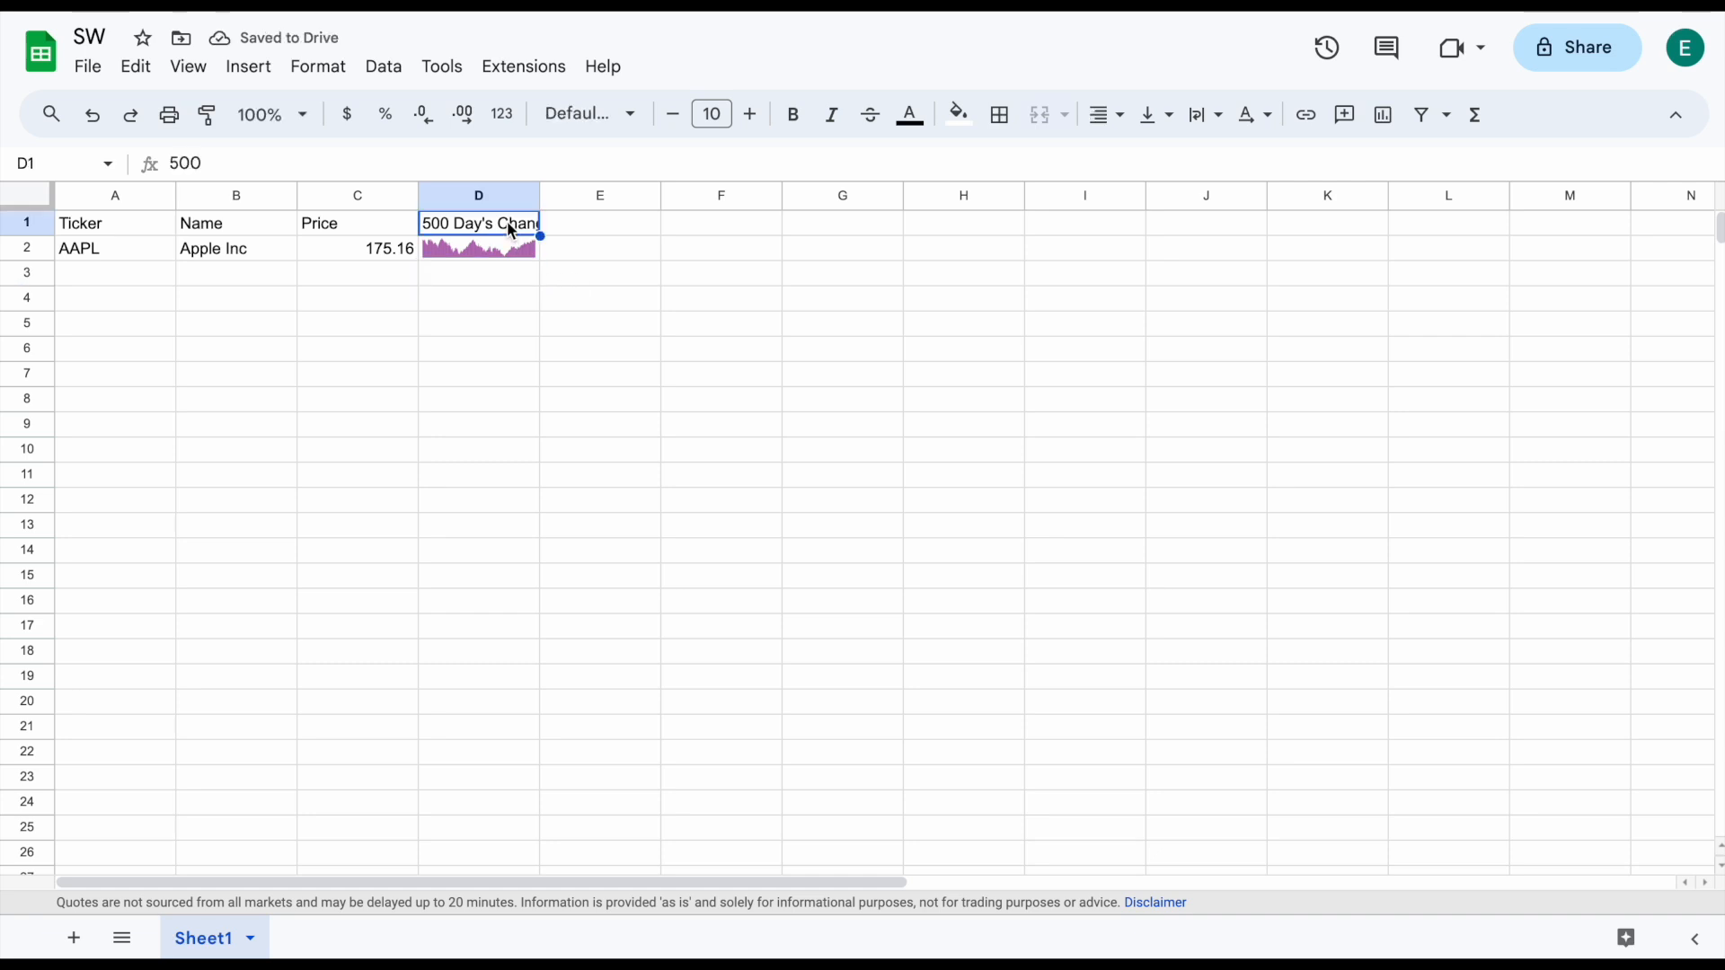
left_click(504, 250)
key("Return")
key("Return")
type("4")
key("BackSpace")
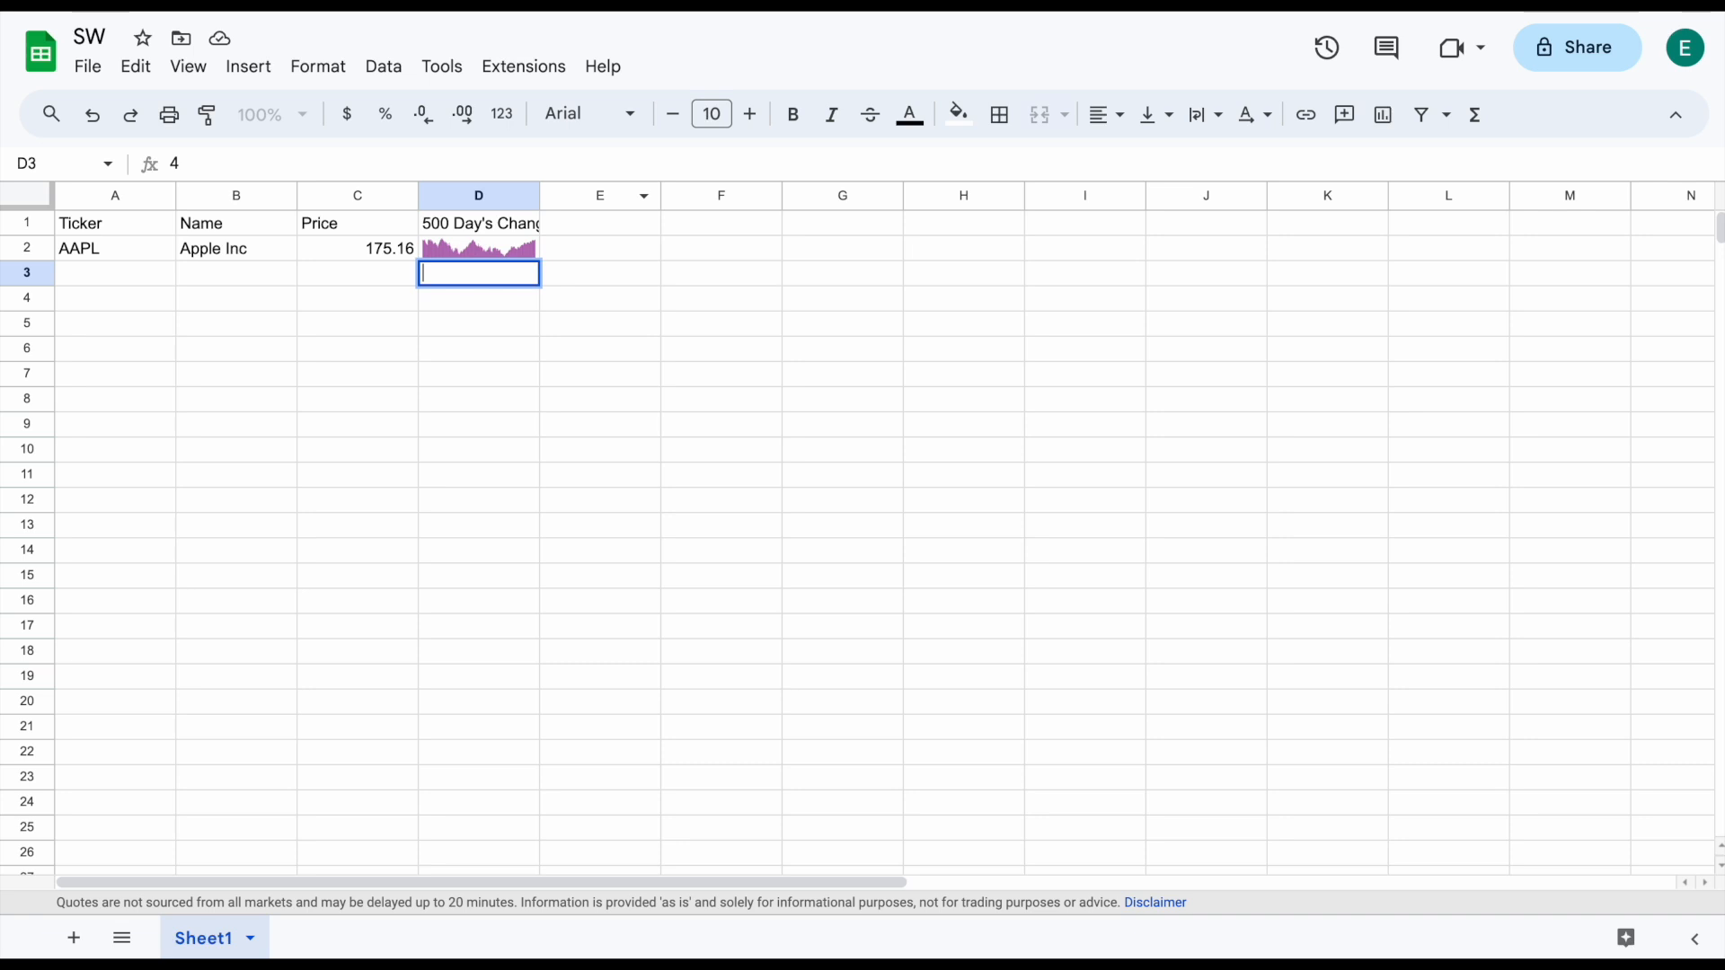
Make the header reference in the D2 sparkline formula absolute as $D$1 and widen column D to fit its header
key("Up")
left_click(618, 163)
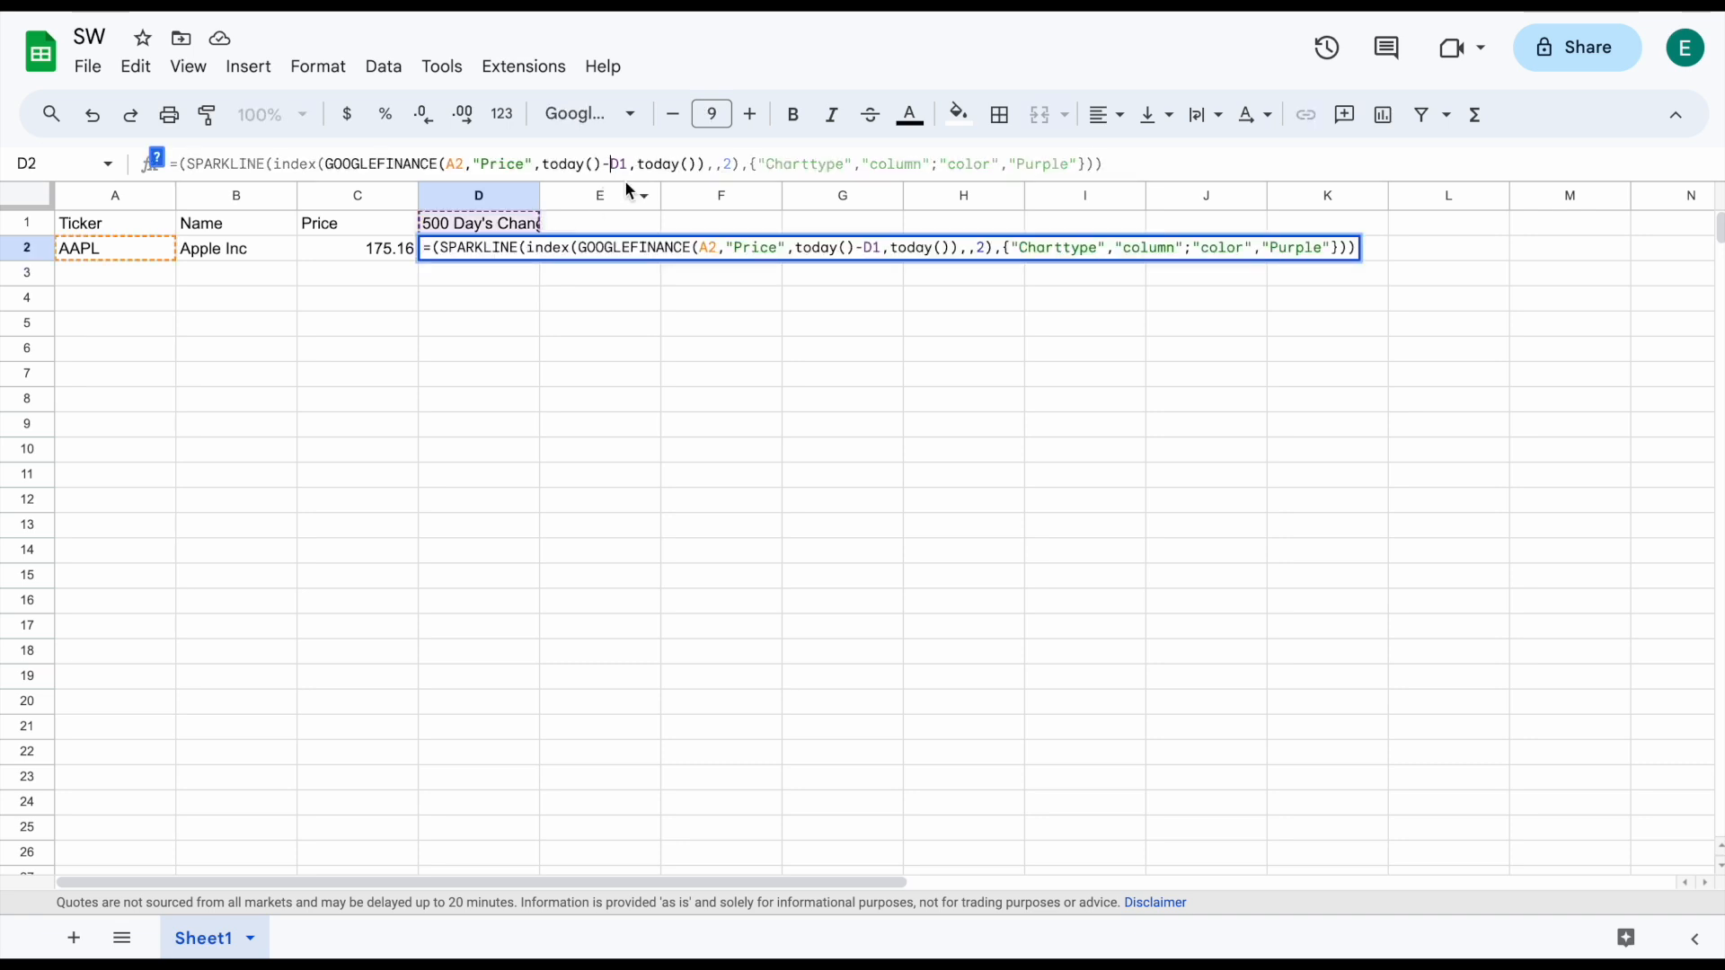
type("$D$")
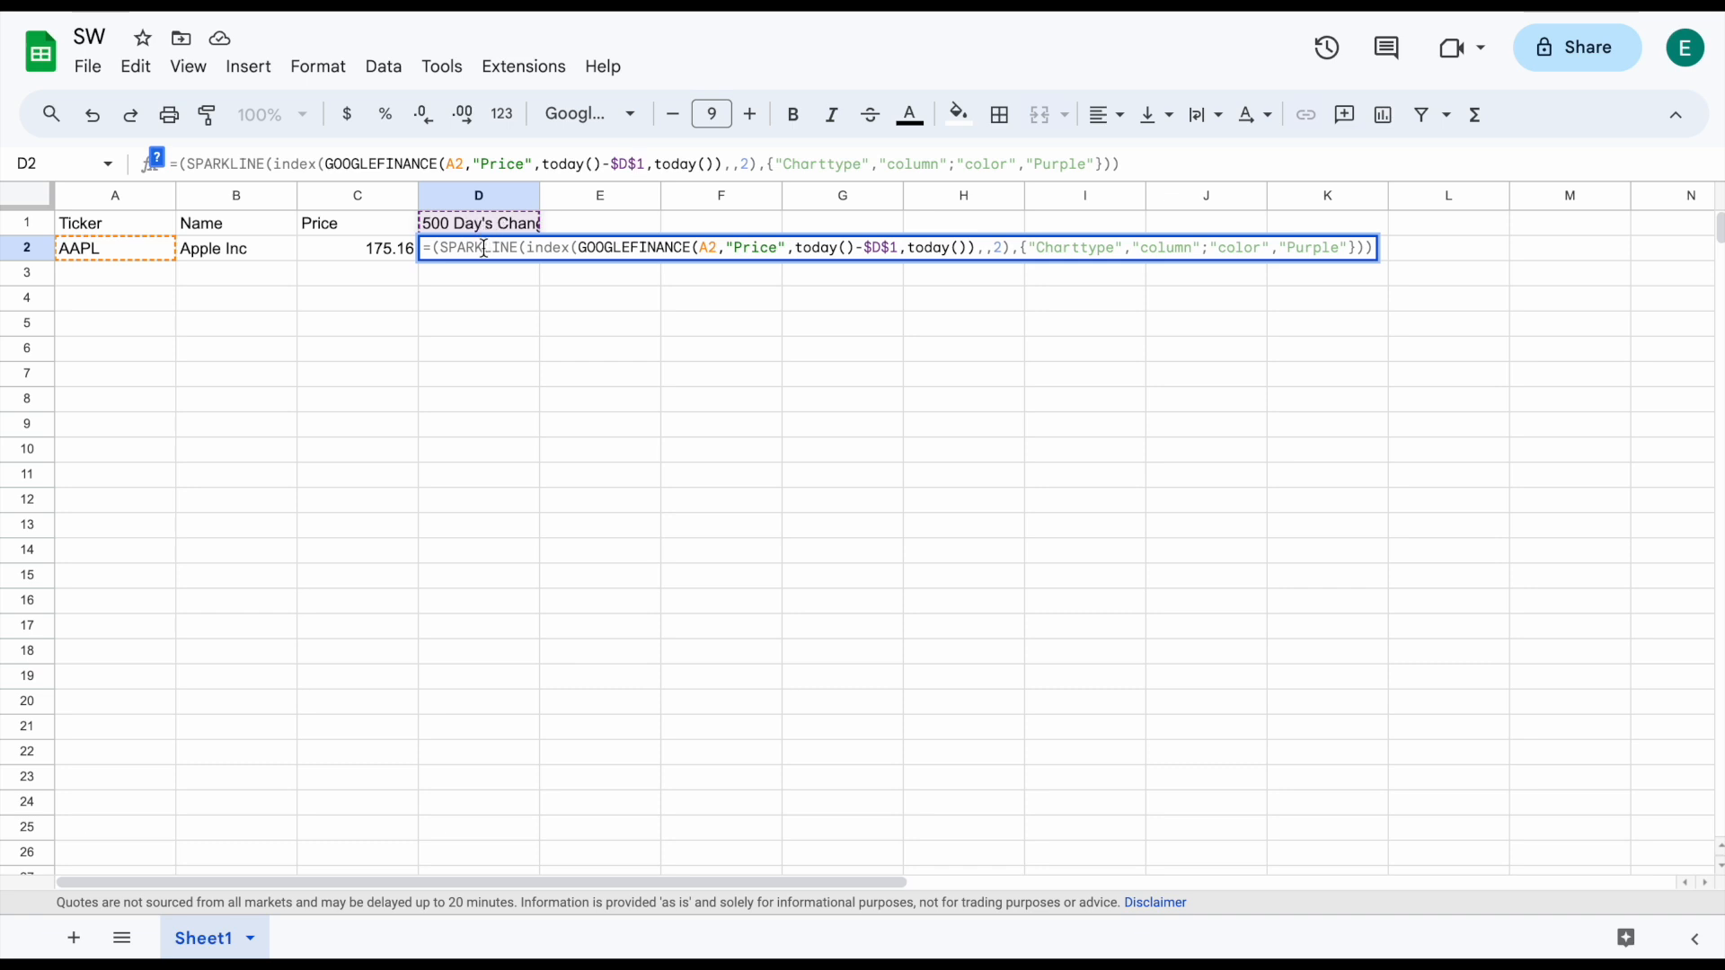
key("Return")
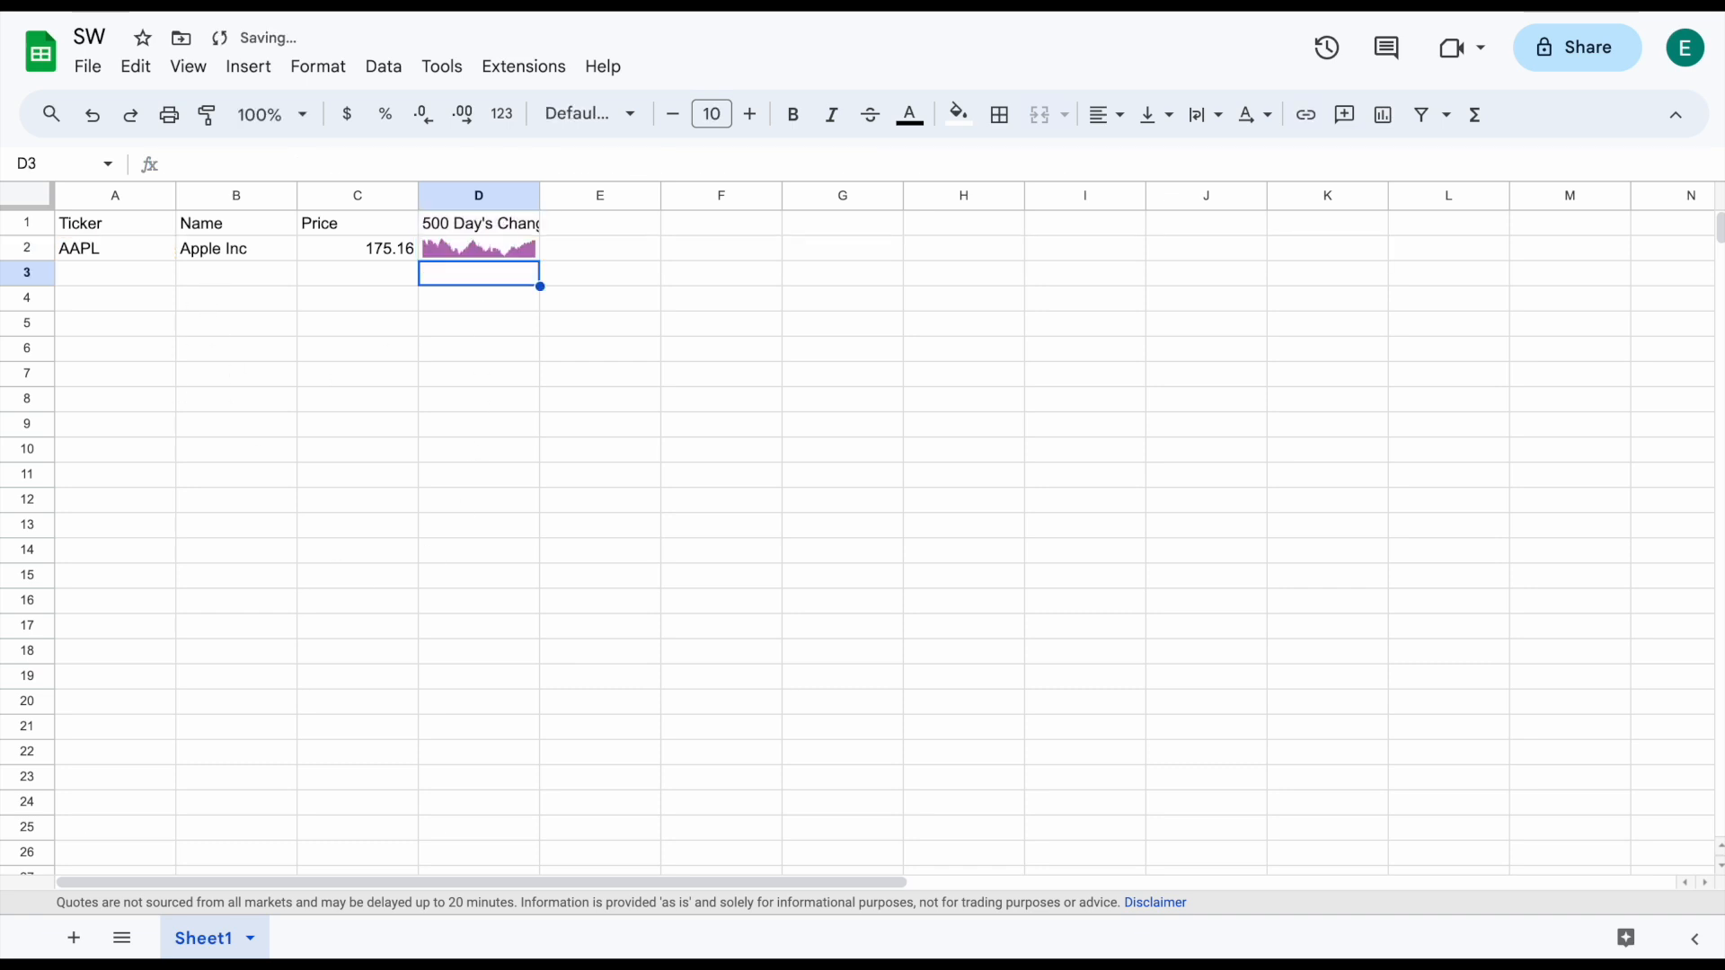
left_click_drag(539, 191, 564, 191)
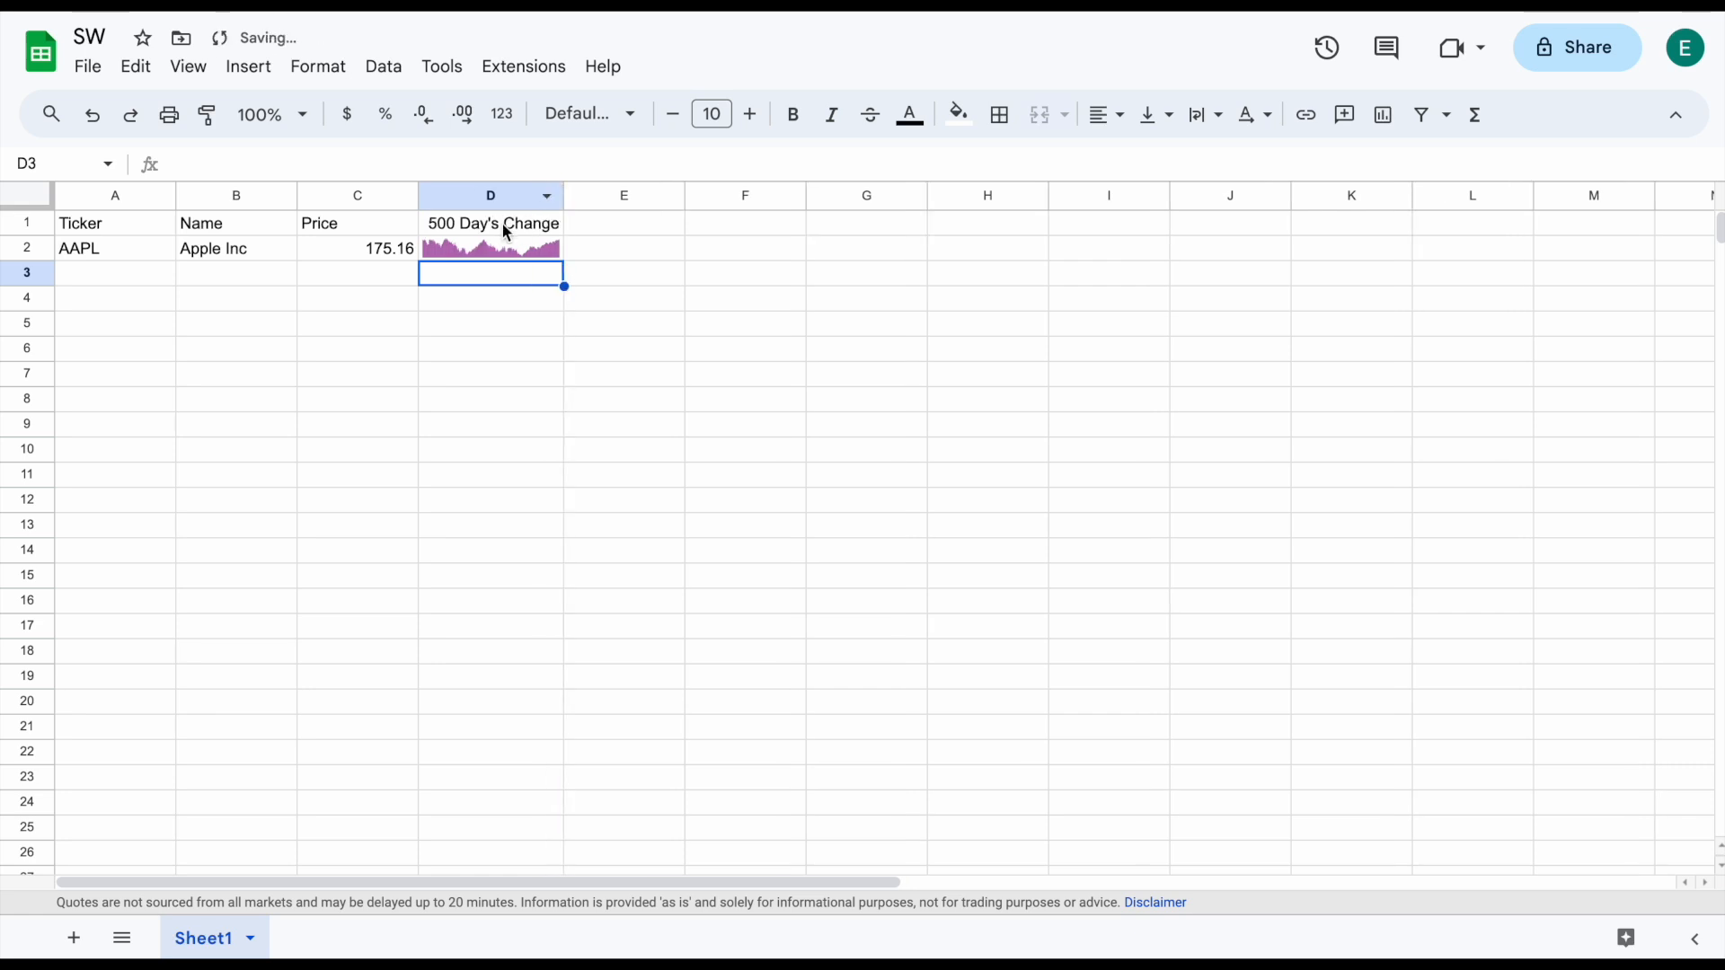
Change the day count in header cell D1 to 365
left_click(507, 233)
left_click(277, 166)
key("BackSpace")
key("BackSpace")
key("BackSpace")
key("BackSpace")
key("BackSpace")
key("BackSpace")
key("BackSpace")
key("BackSpace")
key("BackSpace")
key("BackSpace")
key("BackSpace")
key("BackSpace")
key("BackSpace")
key("BackSpace")
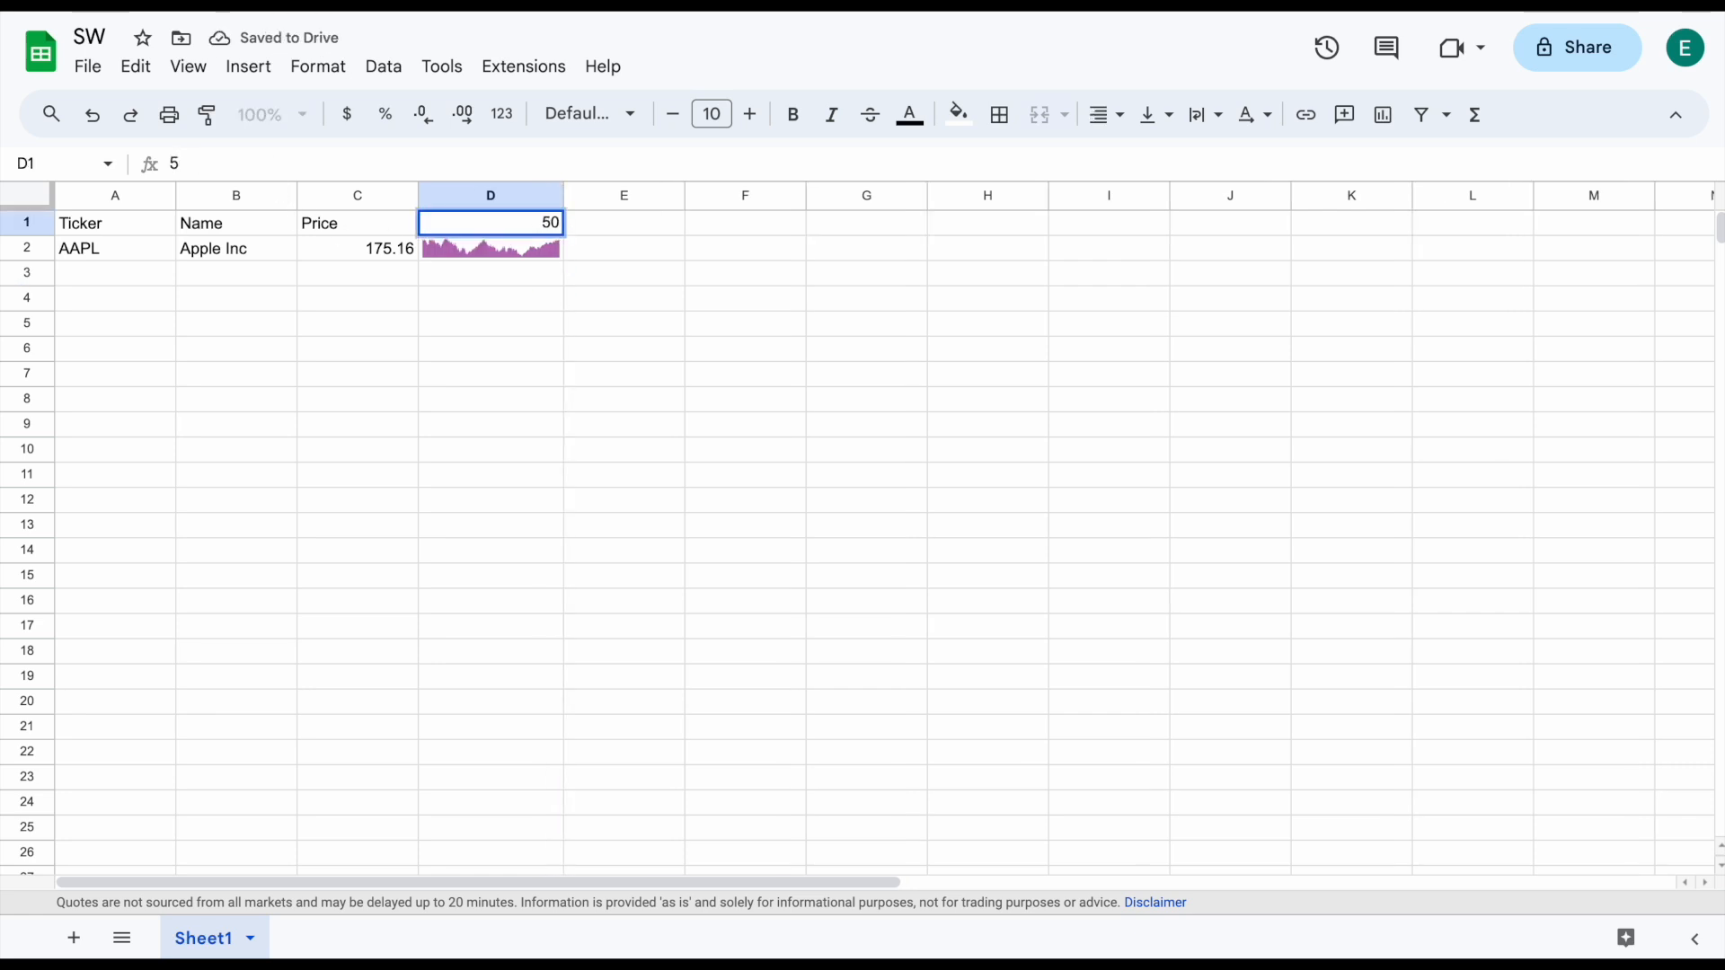
key("BackSpace")
type("365")
key("Return")
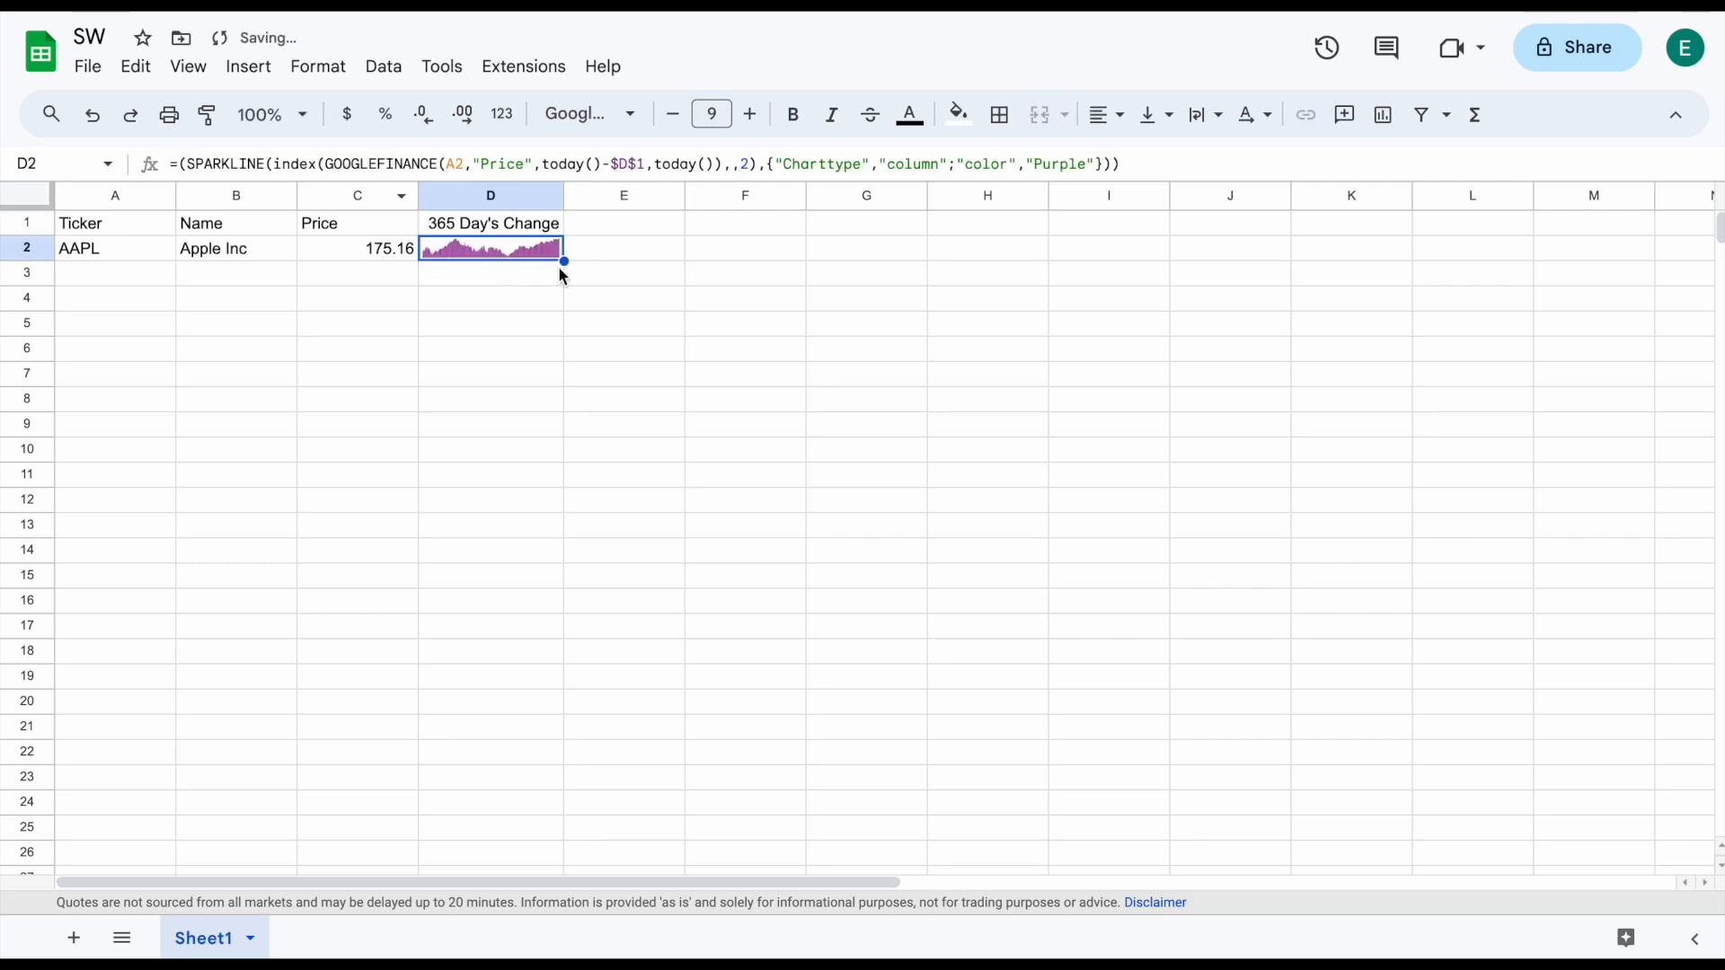
Set the day count in header cell D1 to 1000
left_click(493, 232)
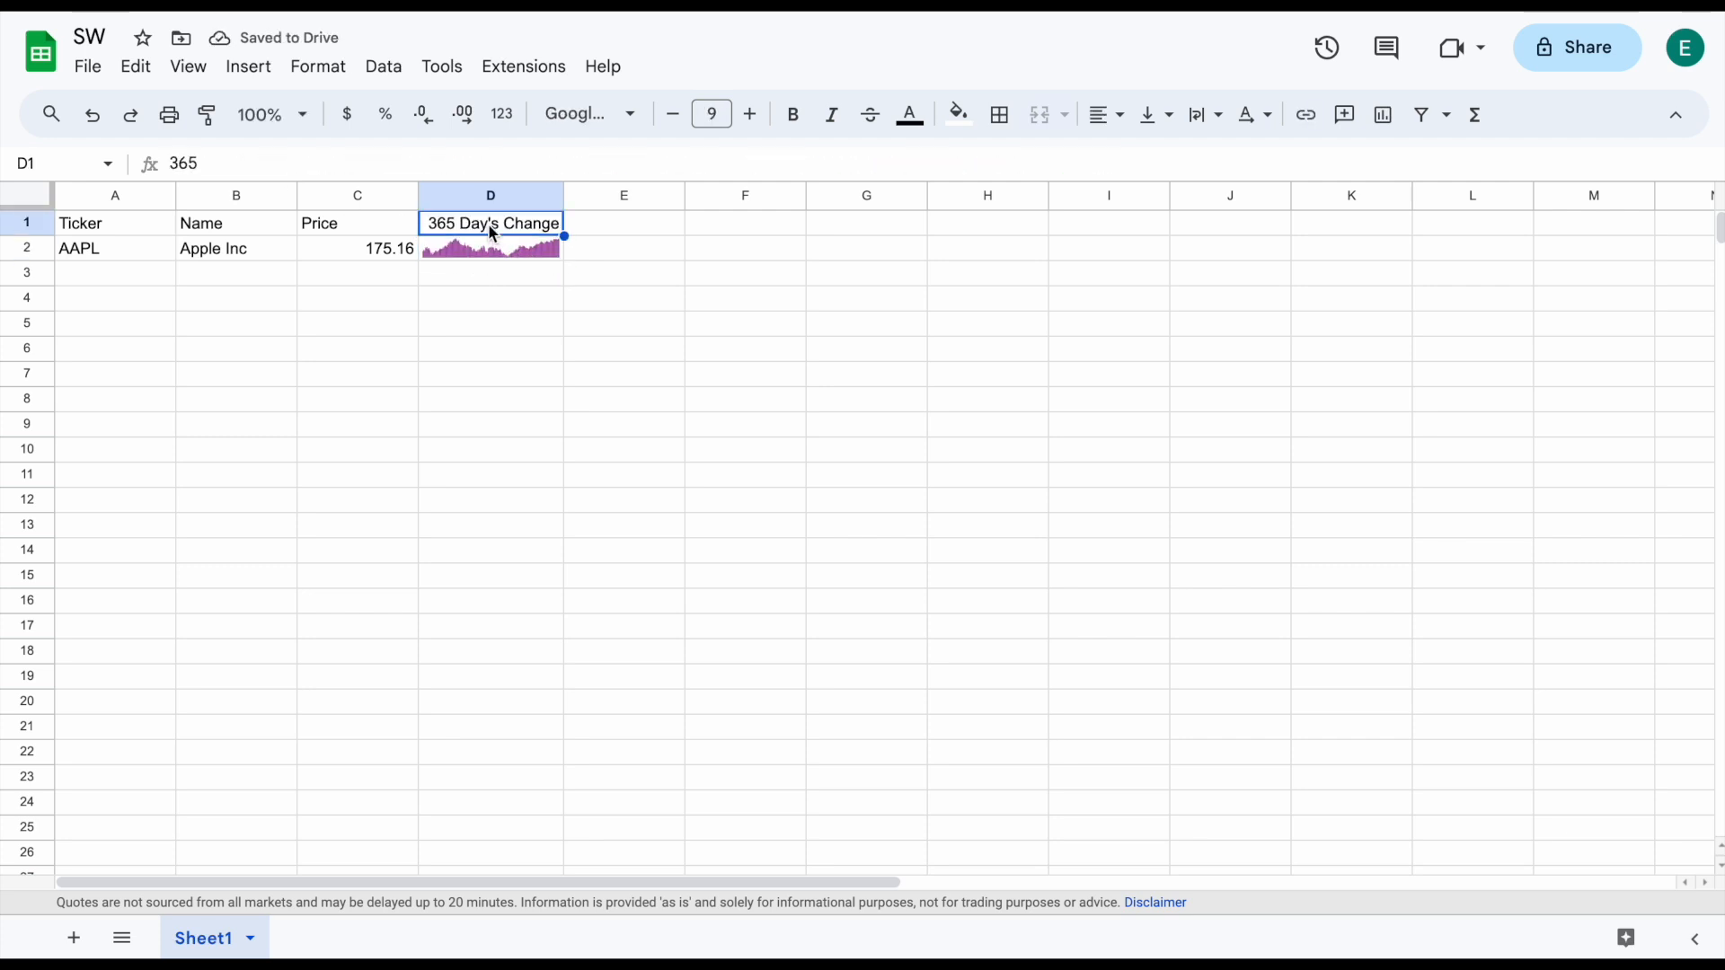
left_click(282, 167)
key("BackSpace")
key("BackSpace")
key("BackSpace")
type("10")
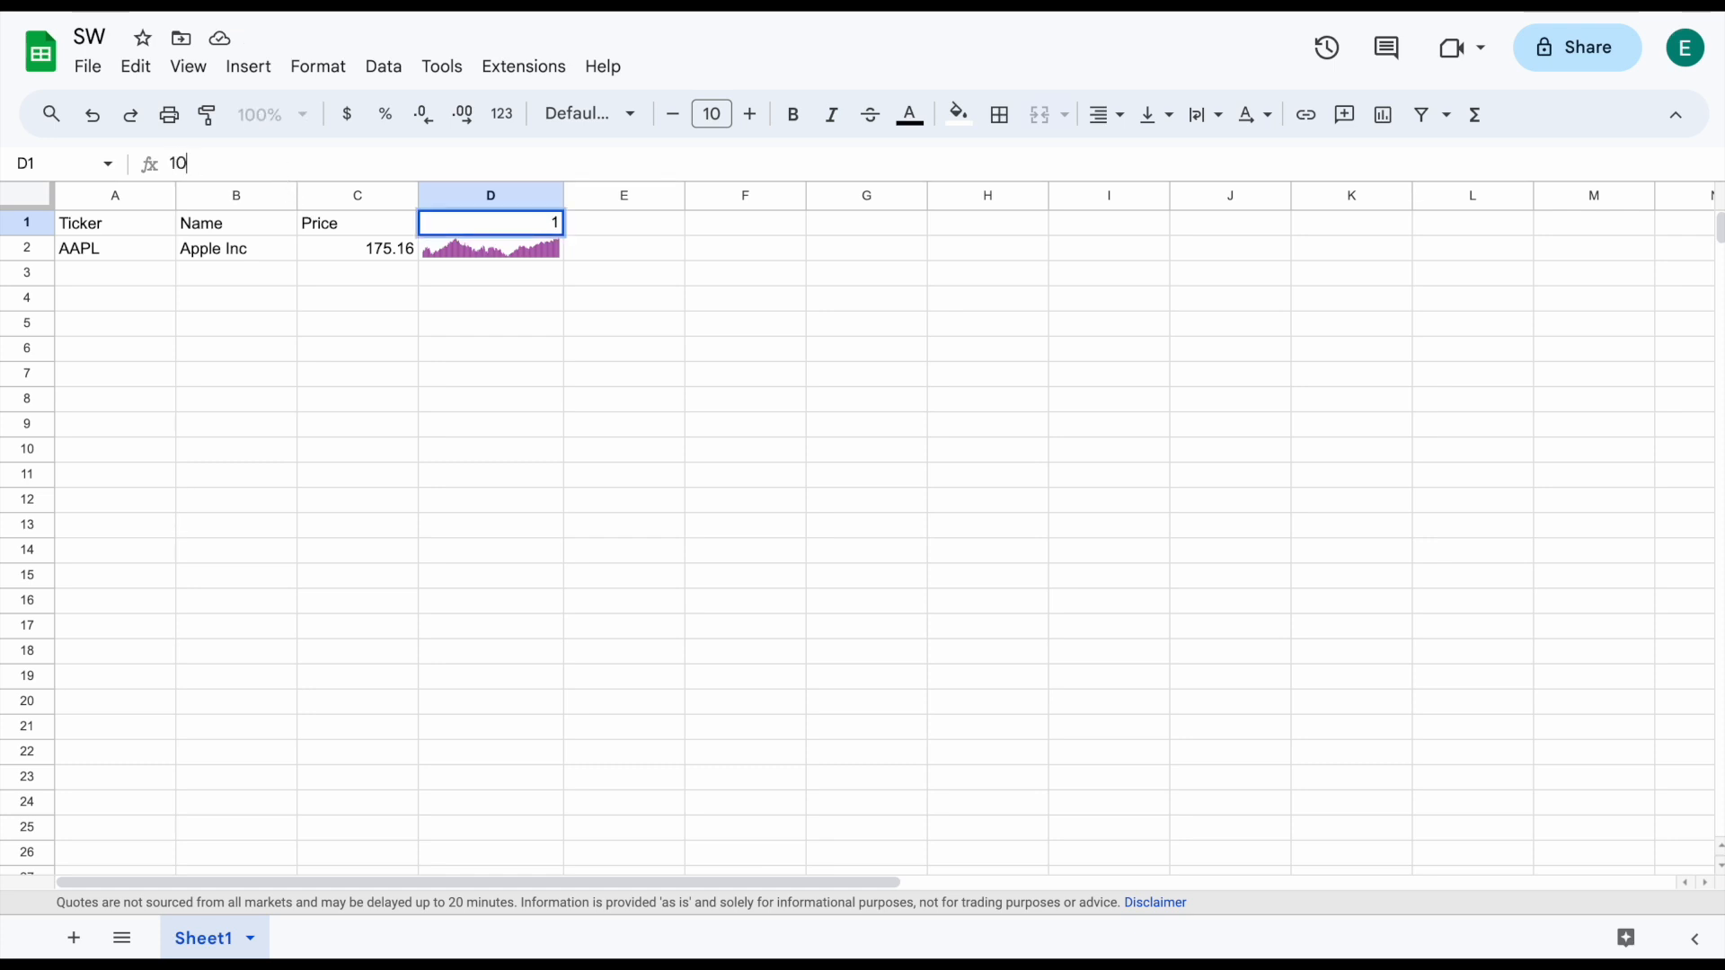
type("00")
key("Return")
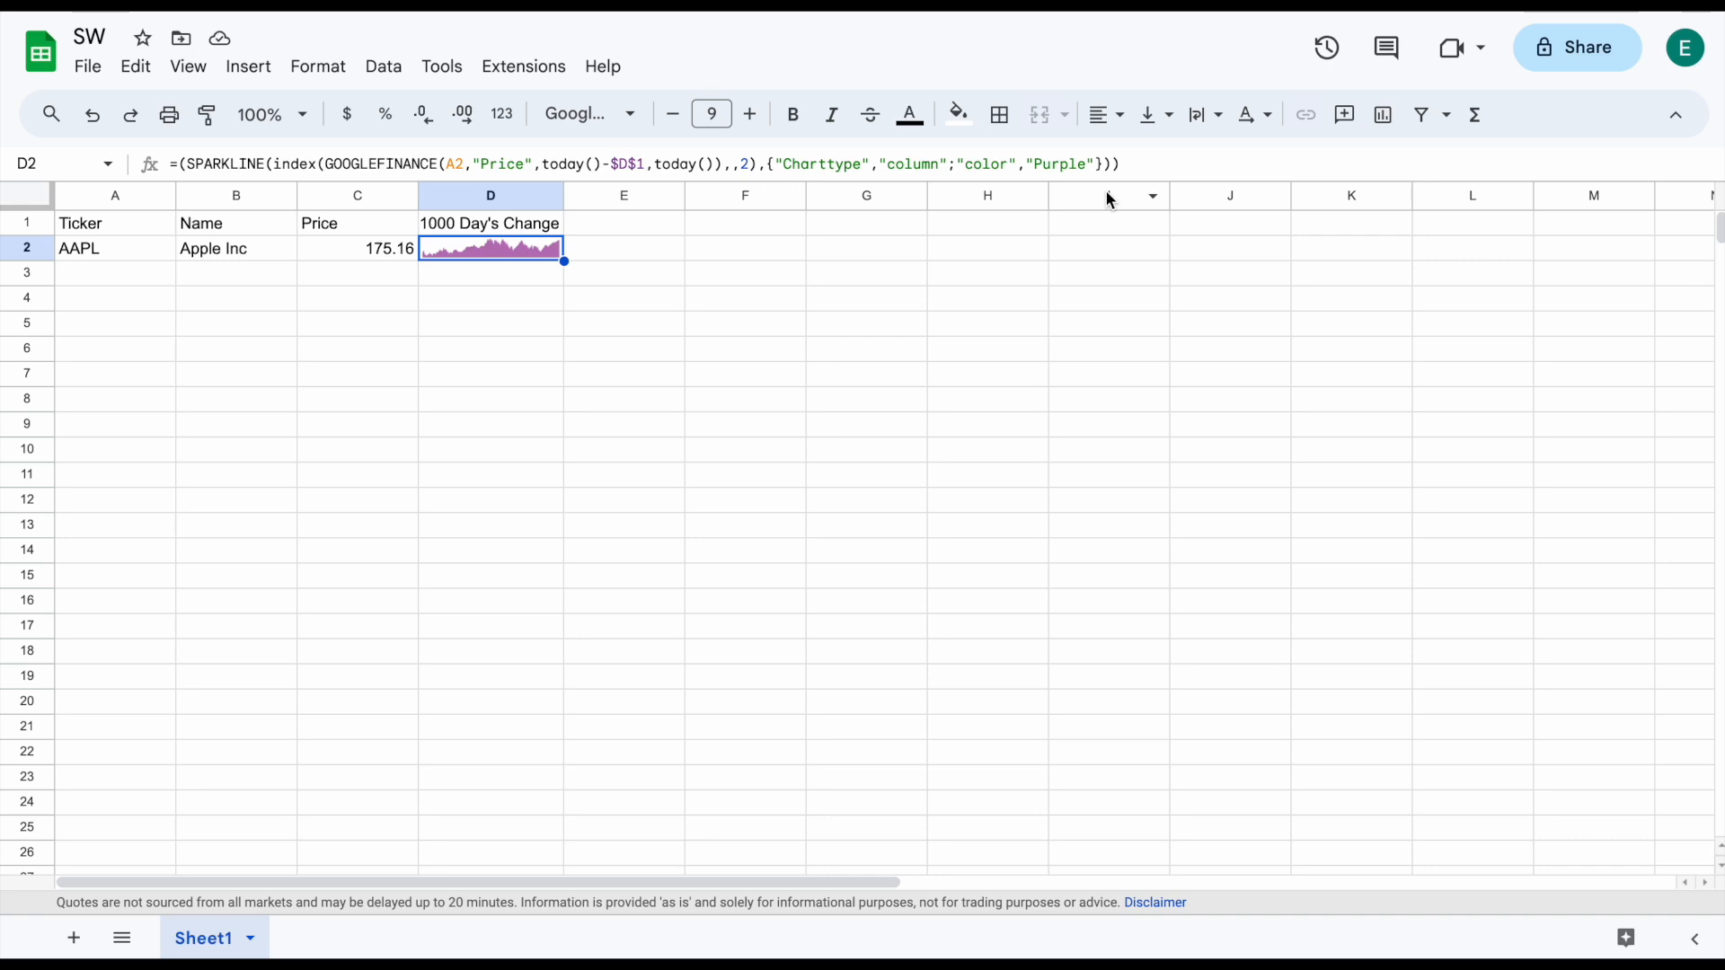
Add the column header Day's Change in E1
left_click(641, 222)
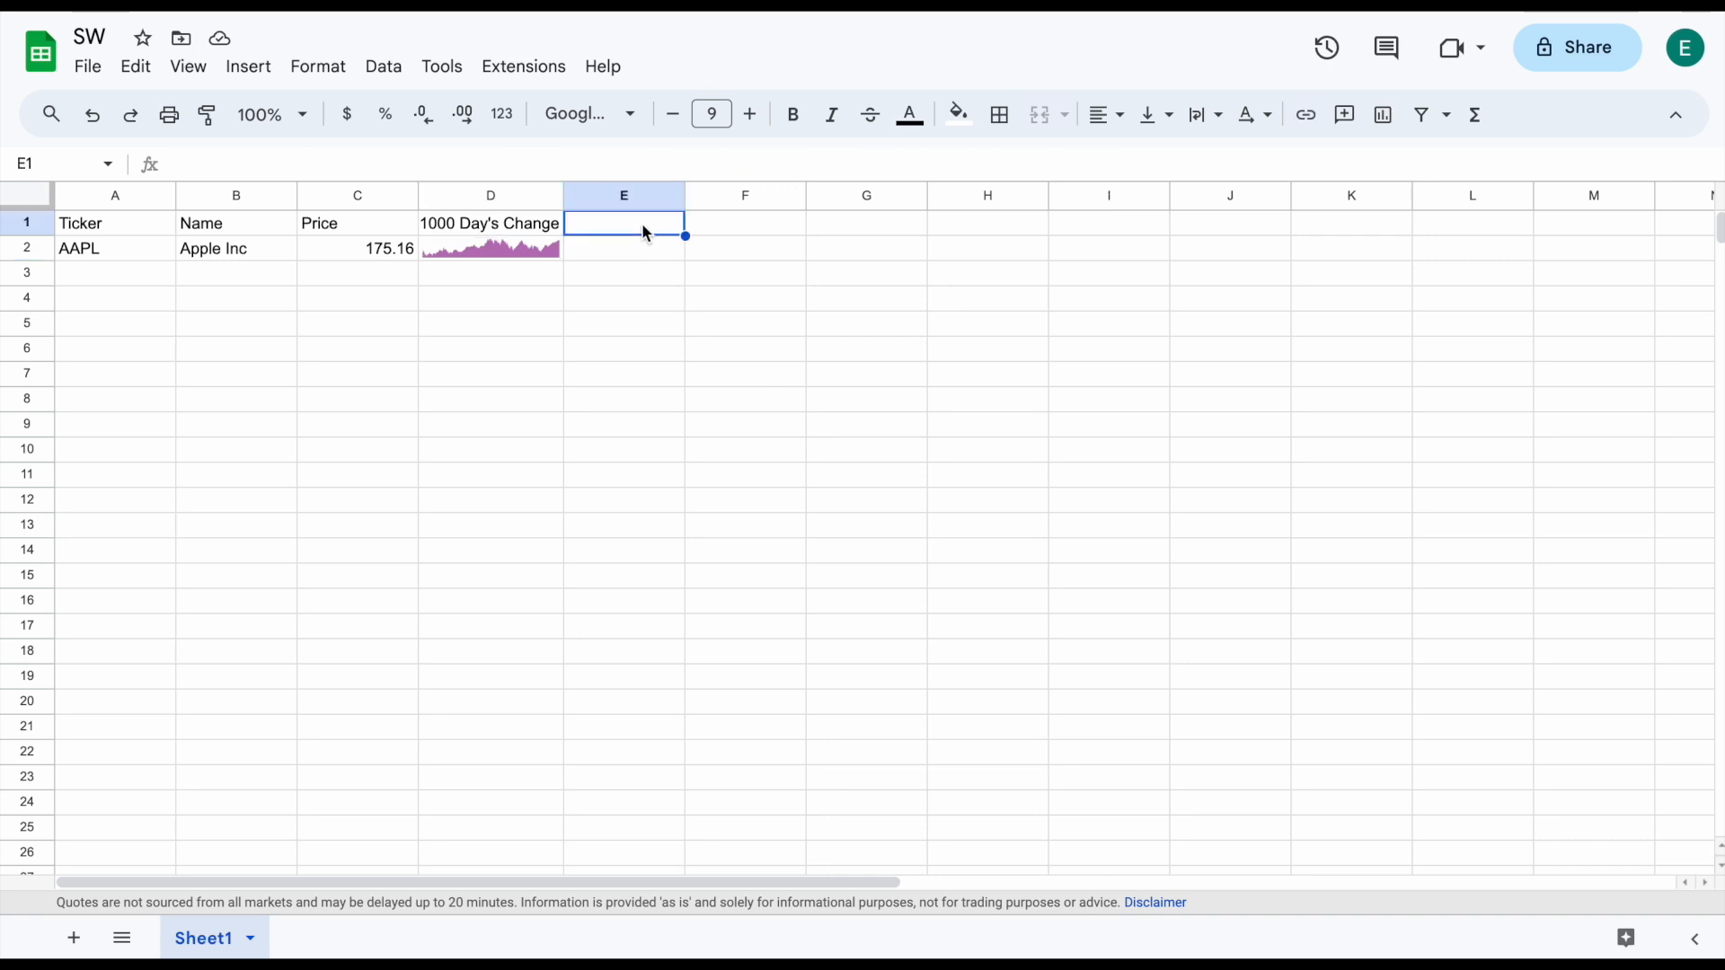
type("Da")
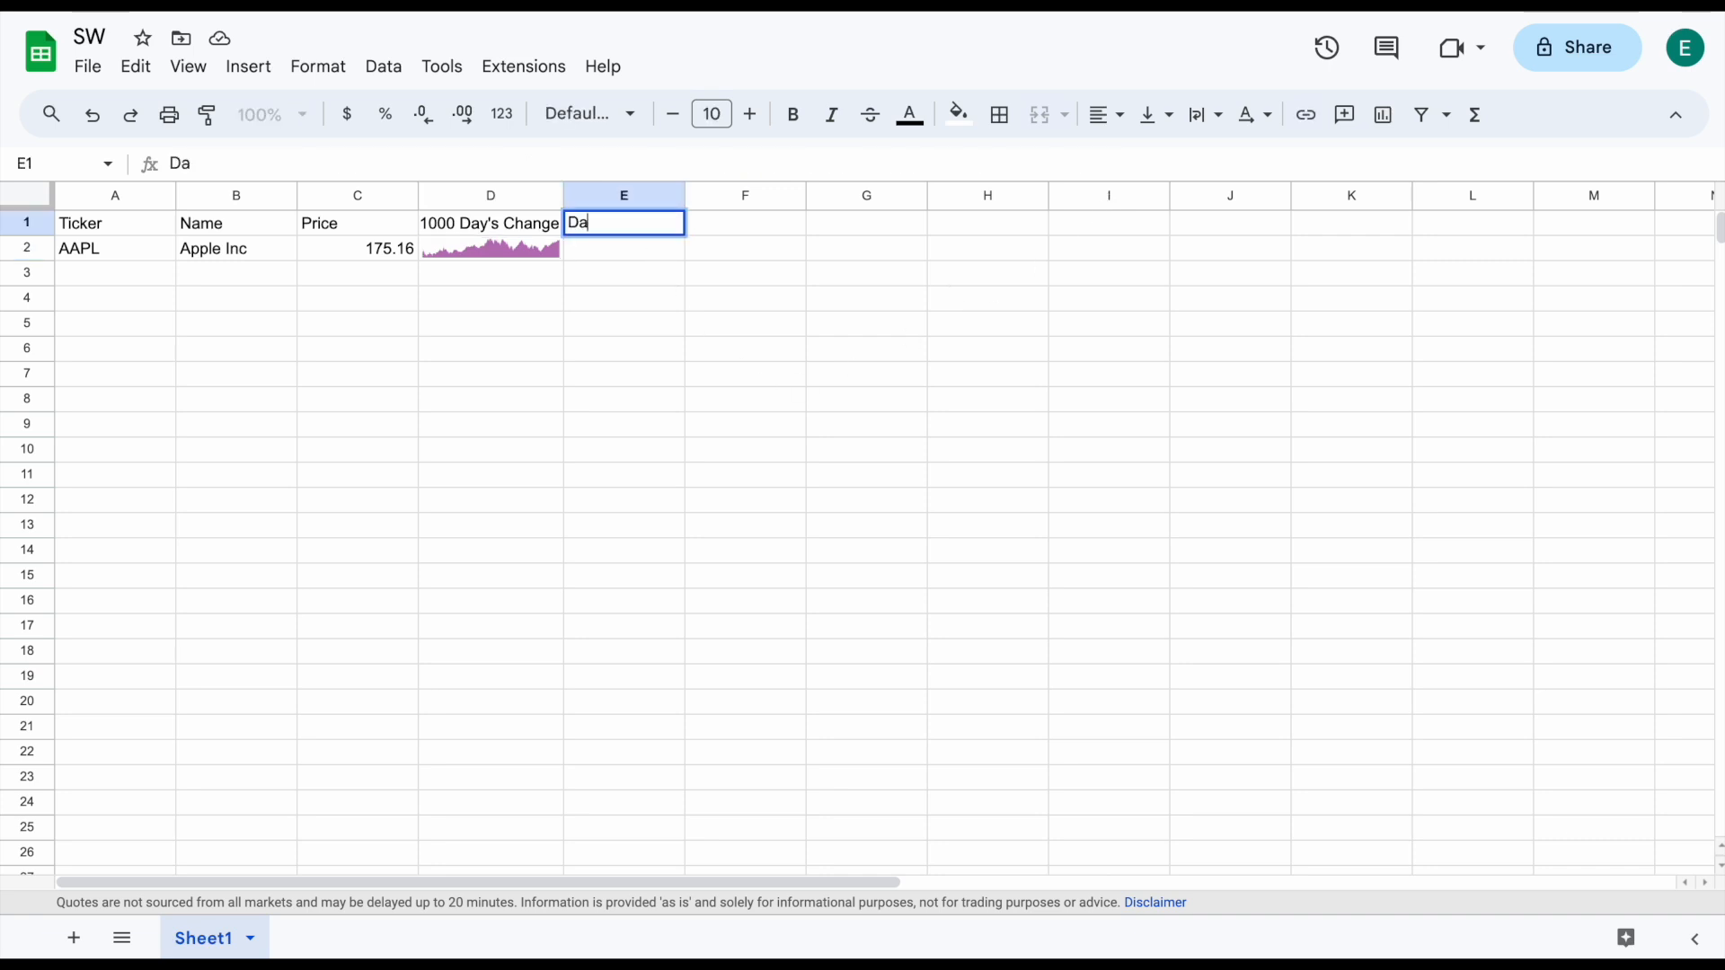
type("y's Change")
key("Return")
Enter =GOOGLEFINANCE(A2,"change") in E2 and format the cell as currency
type("=")
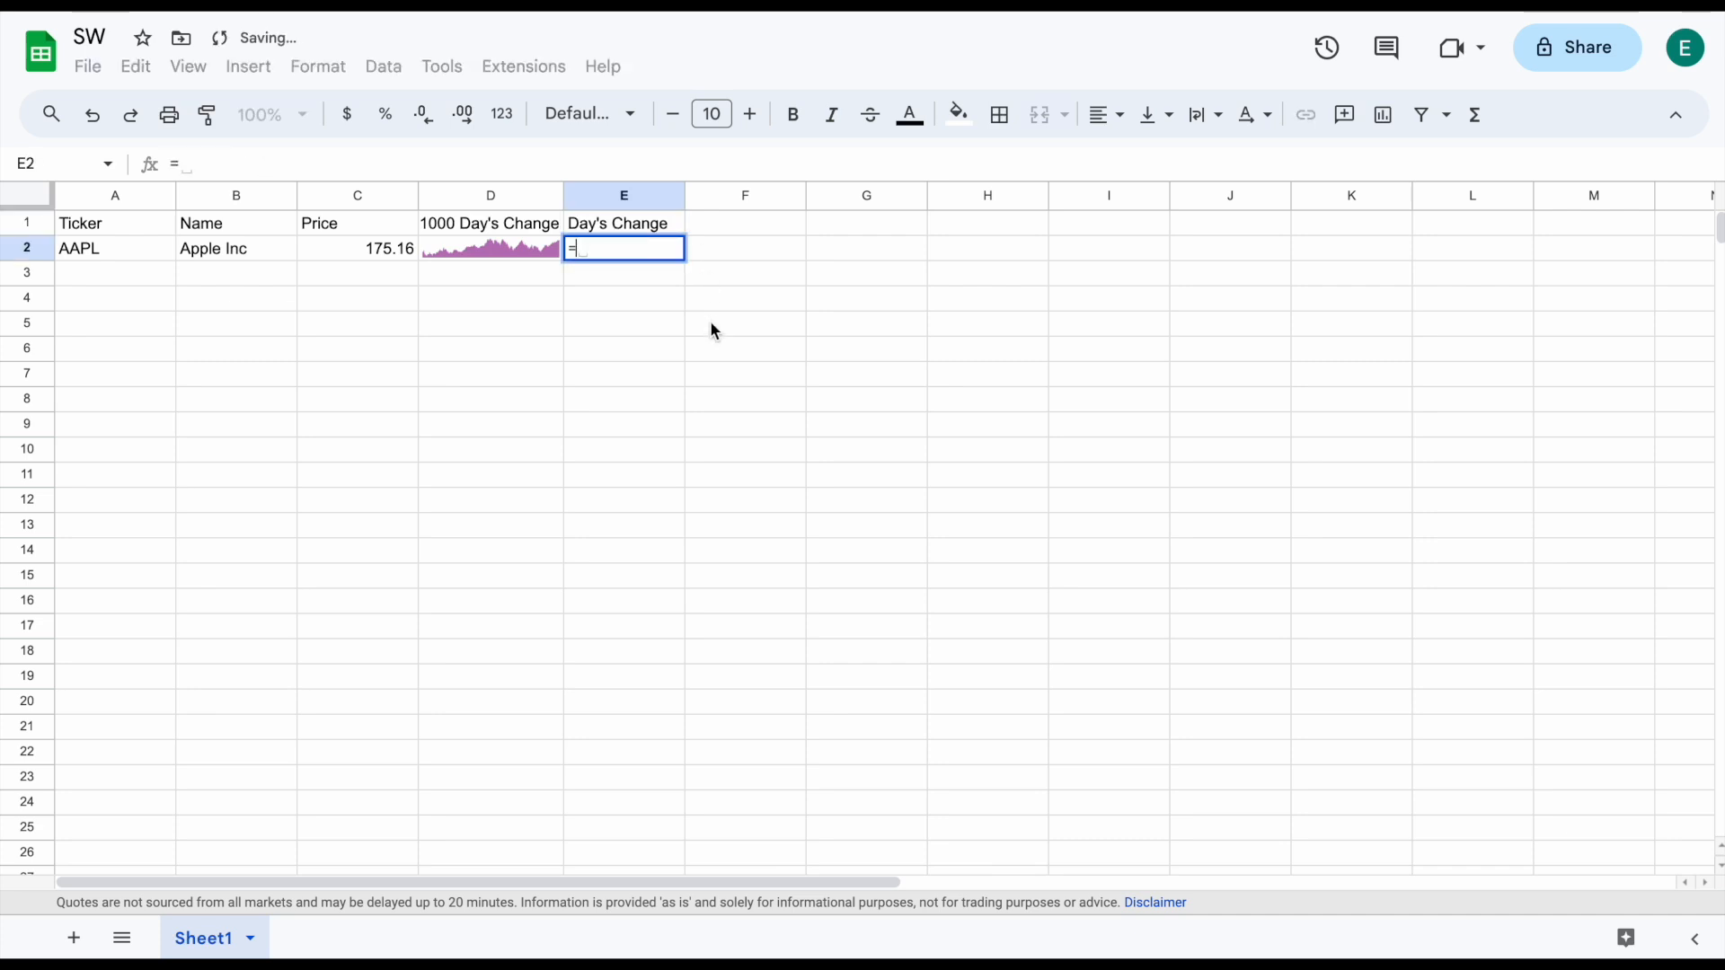
type("g")
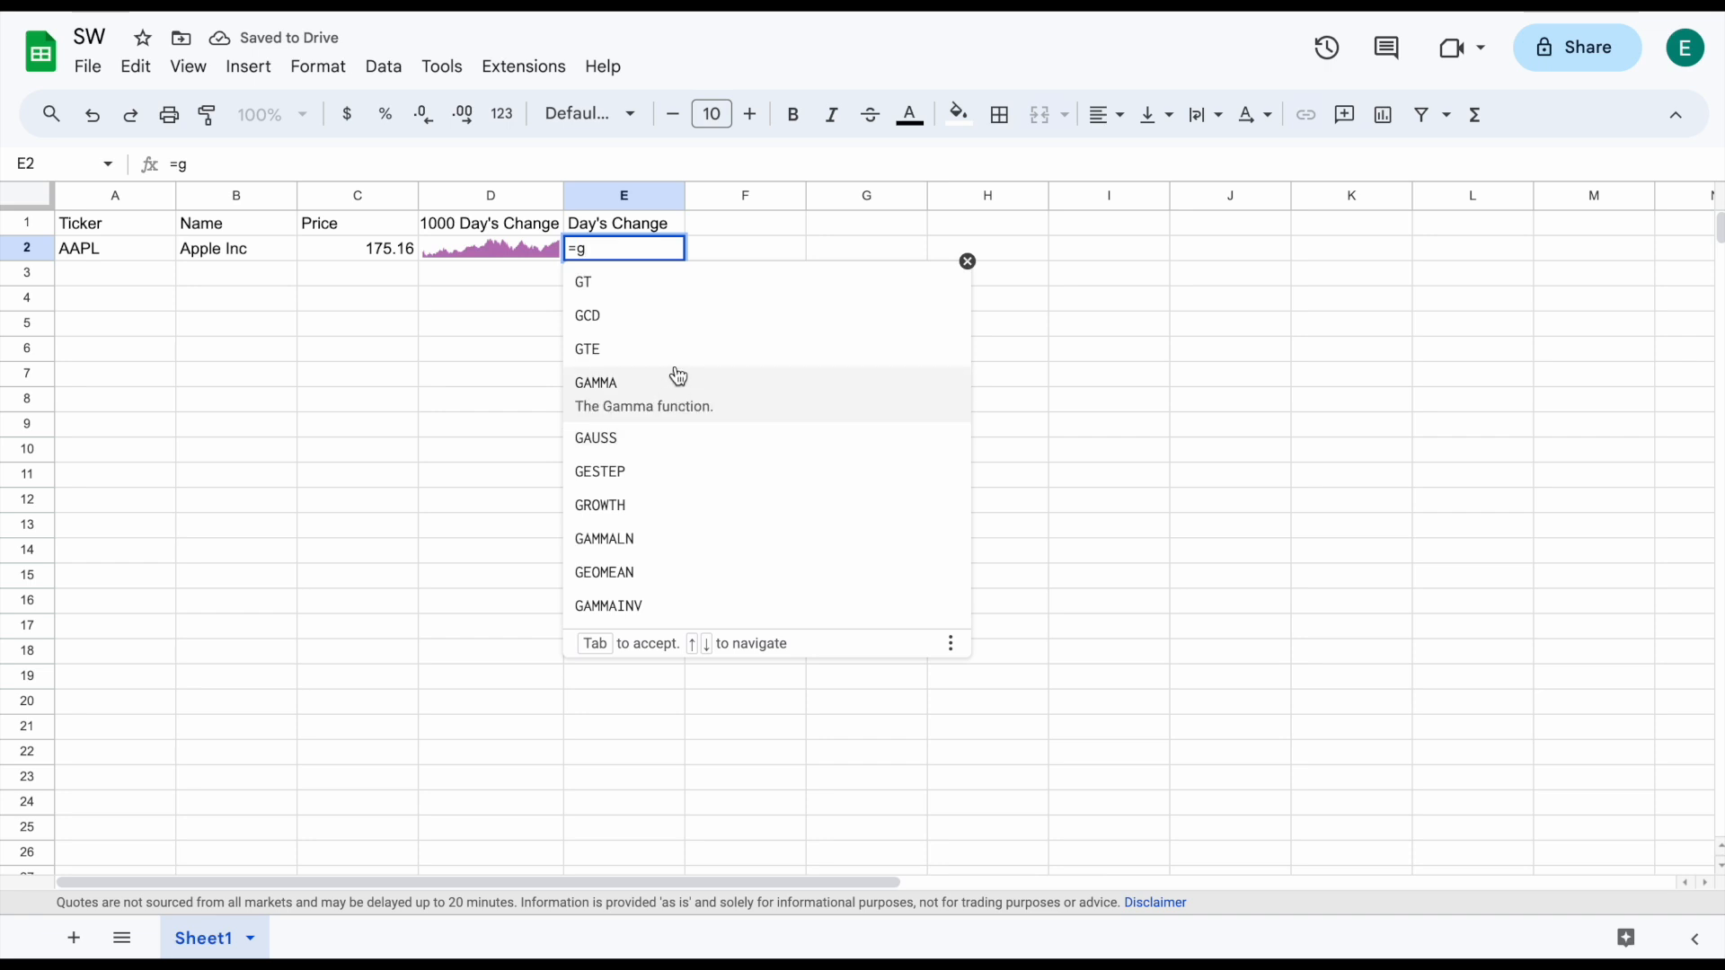
type("o")
left_click(684, 302)
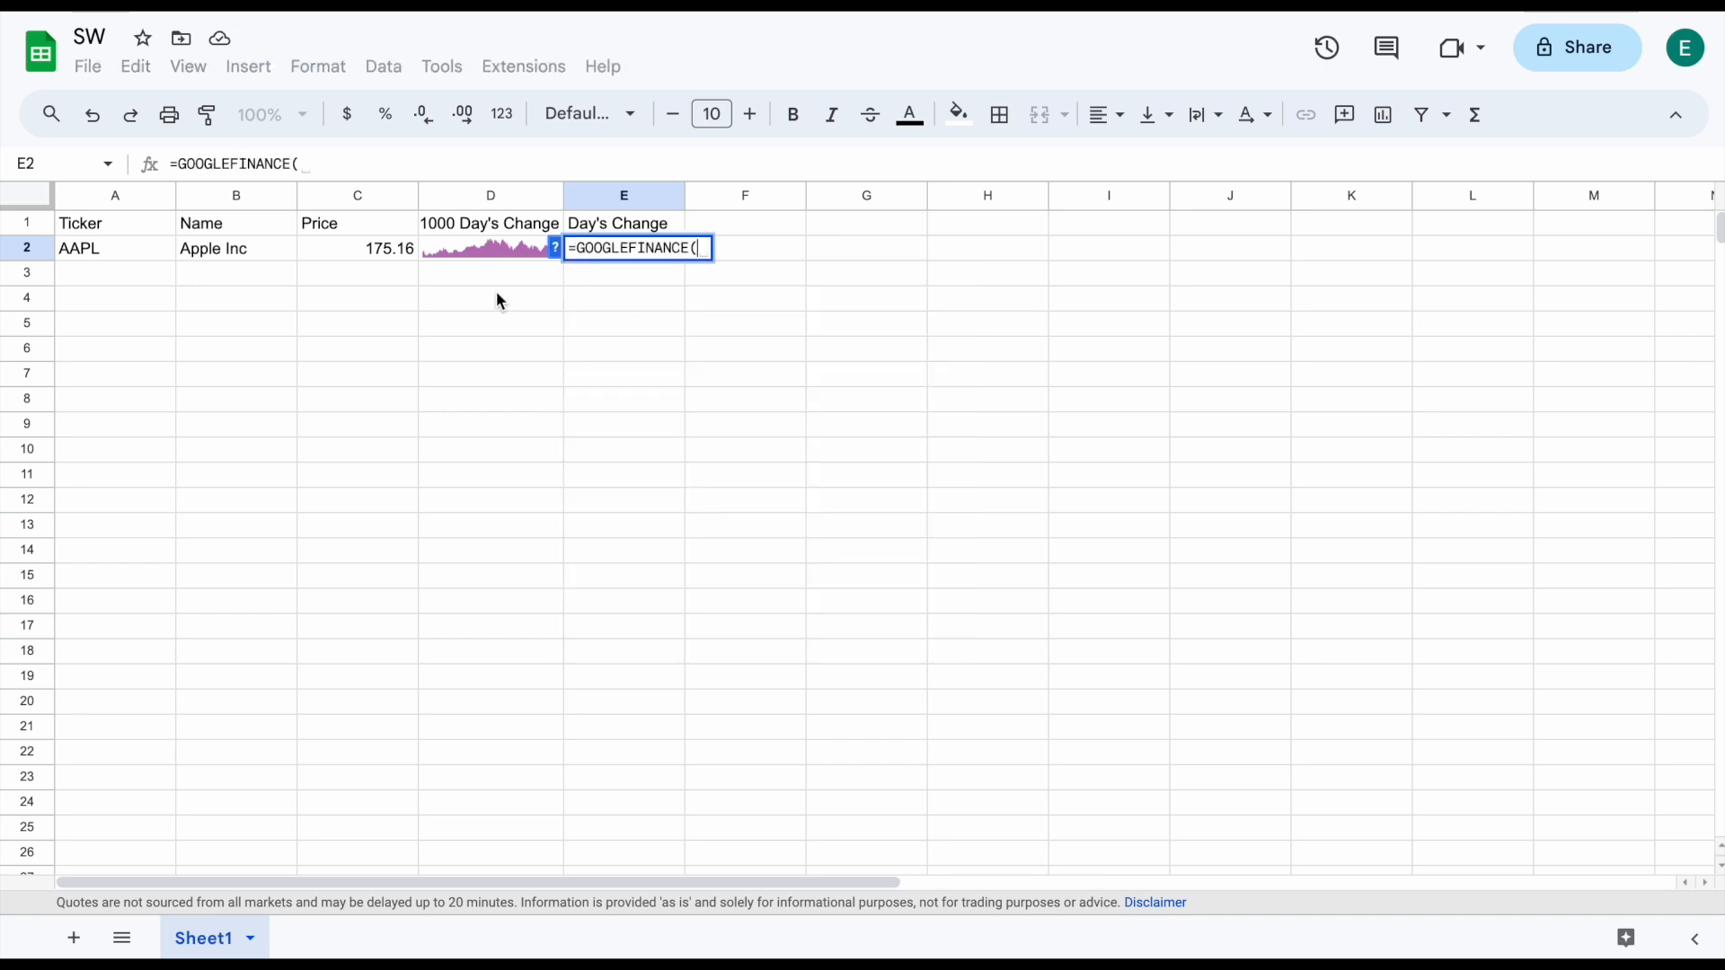
left_click(116, 250)
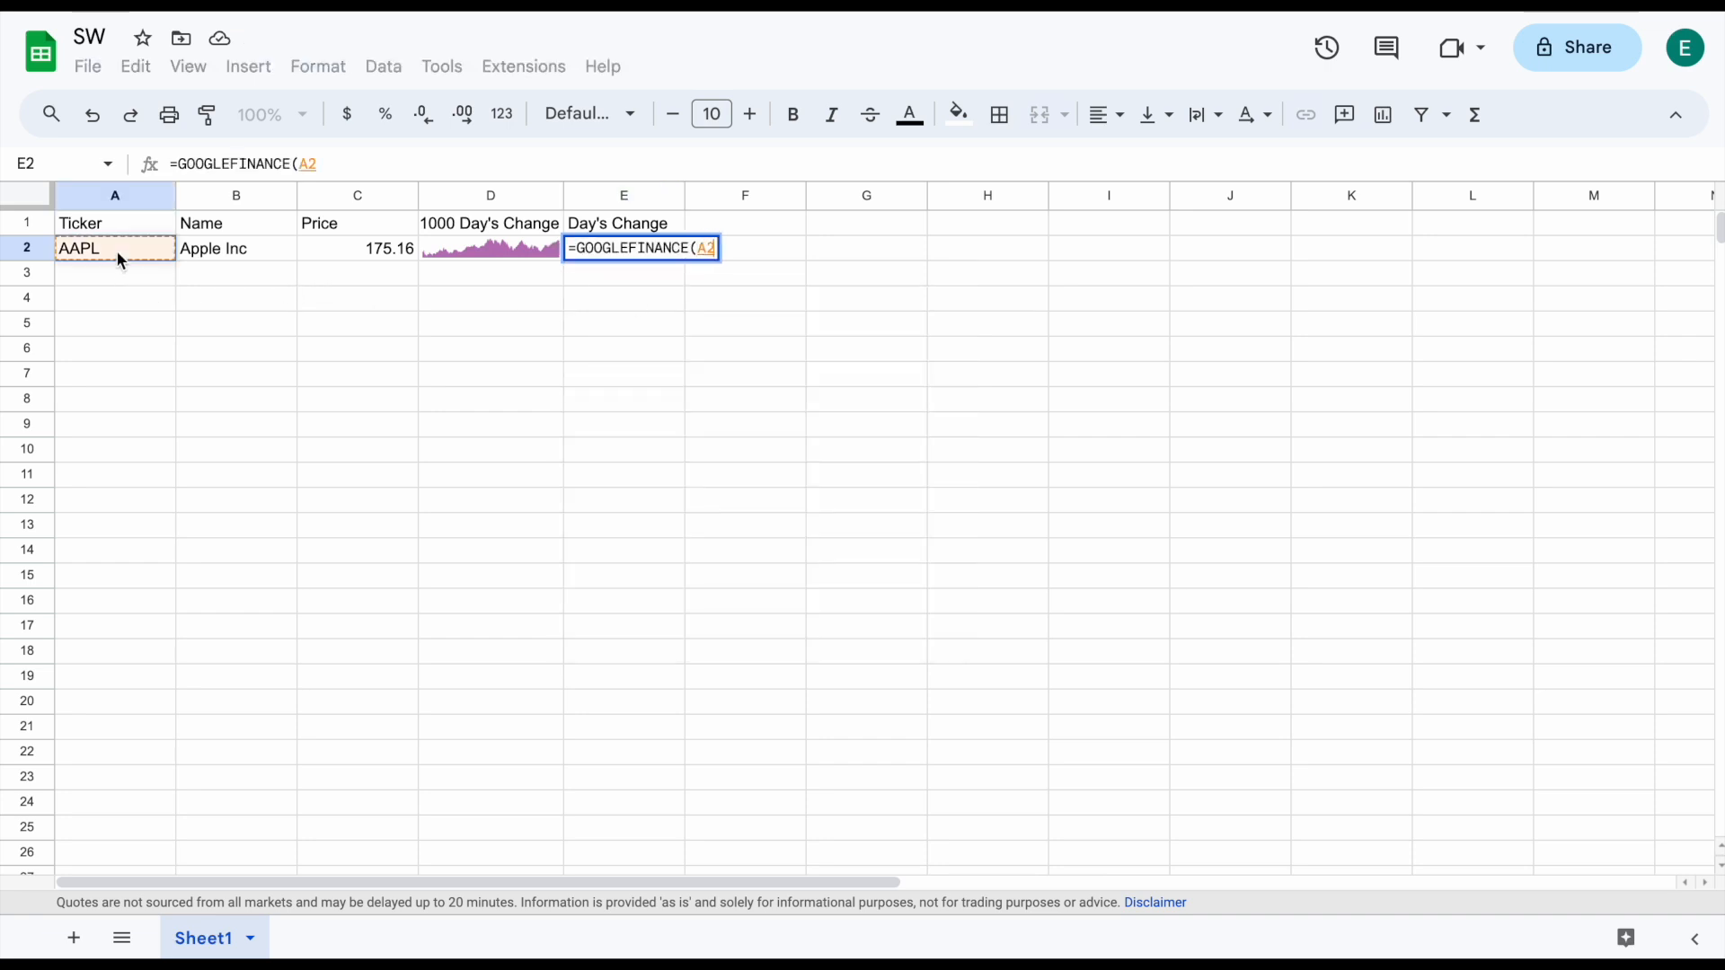
type(",\"")
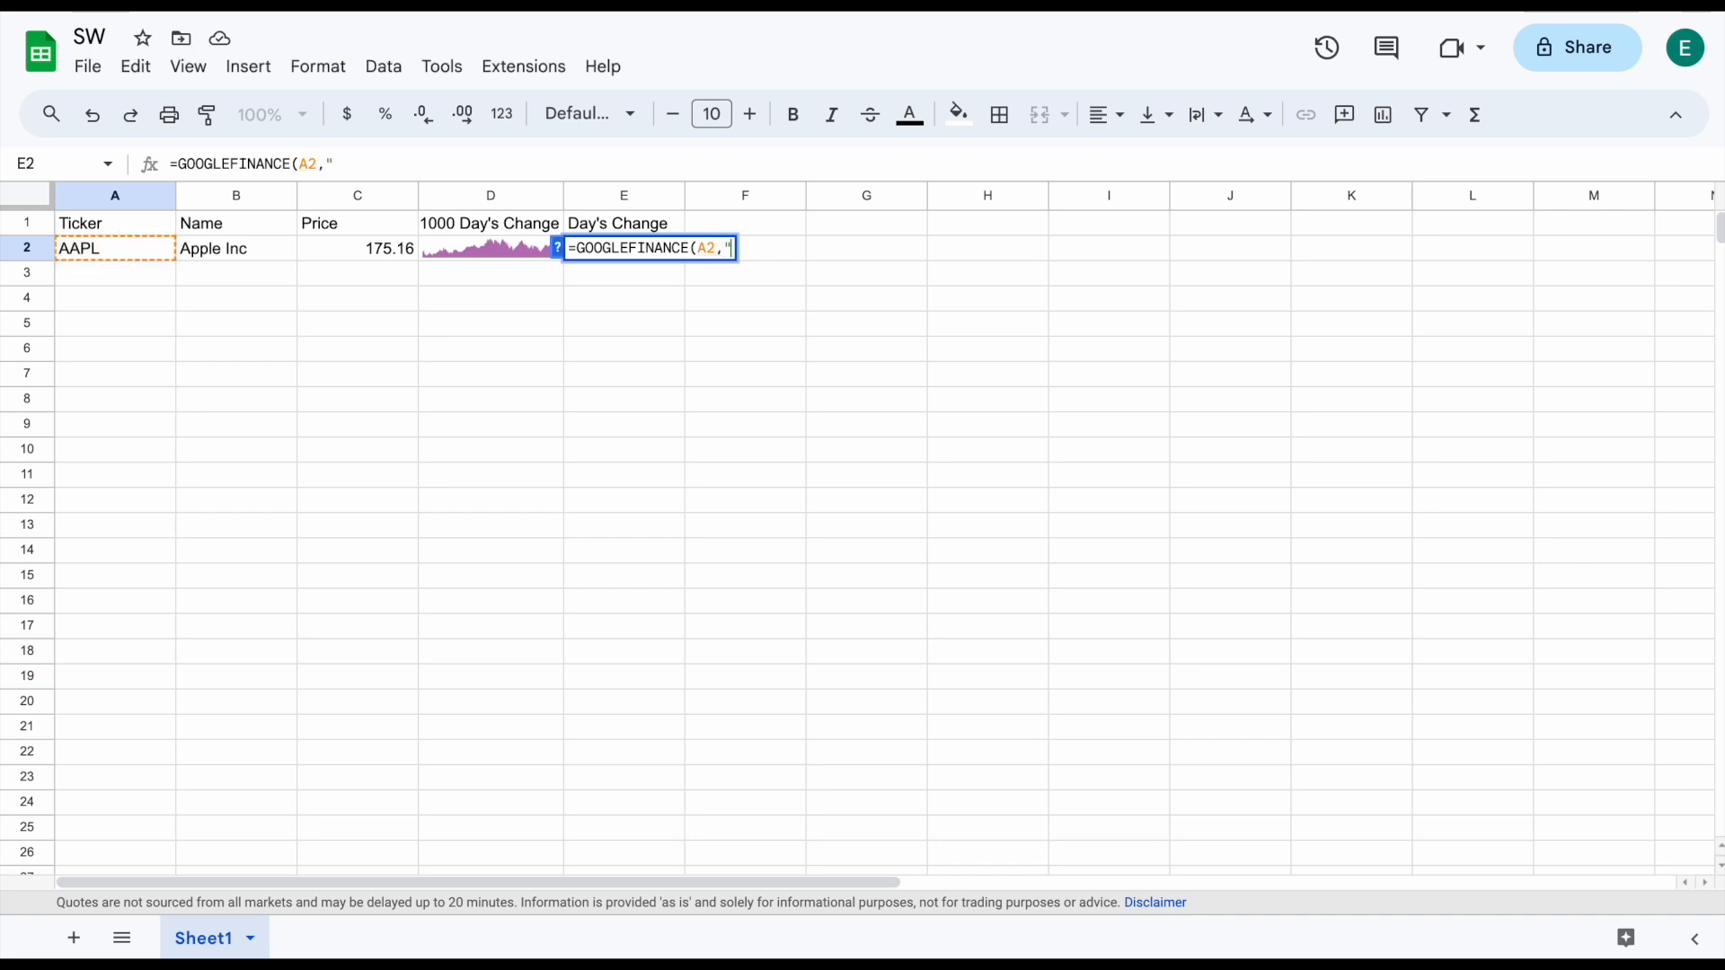
type("change\")")
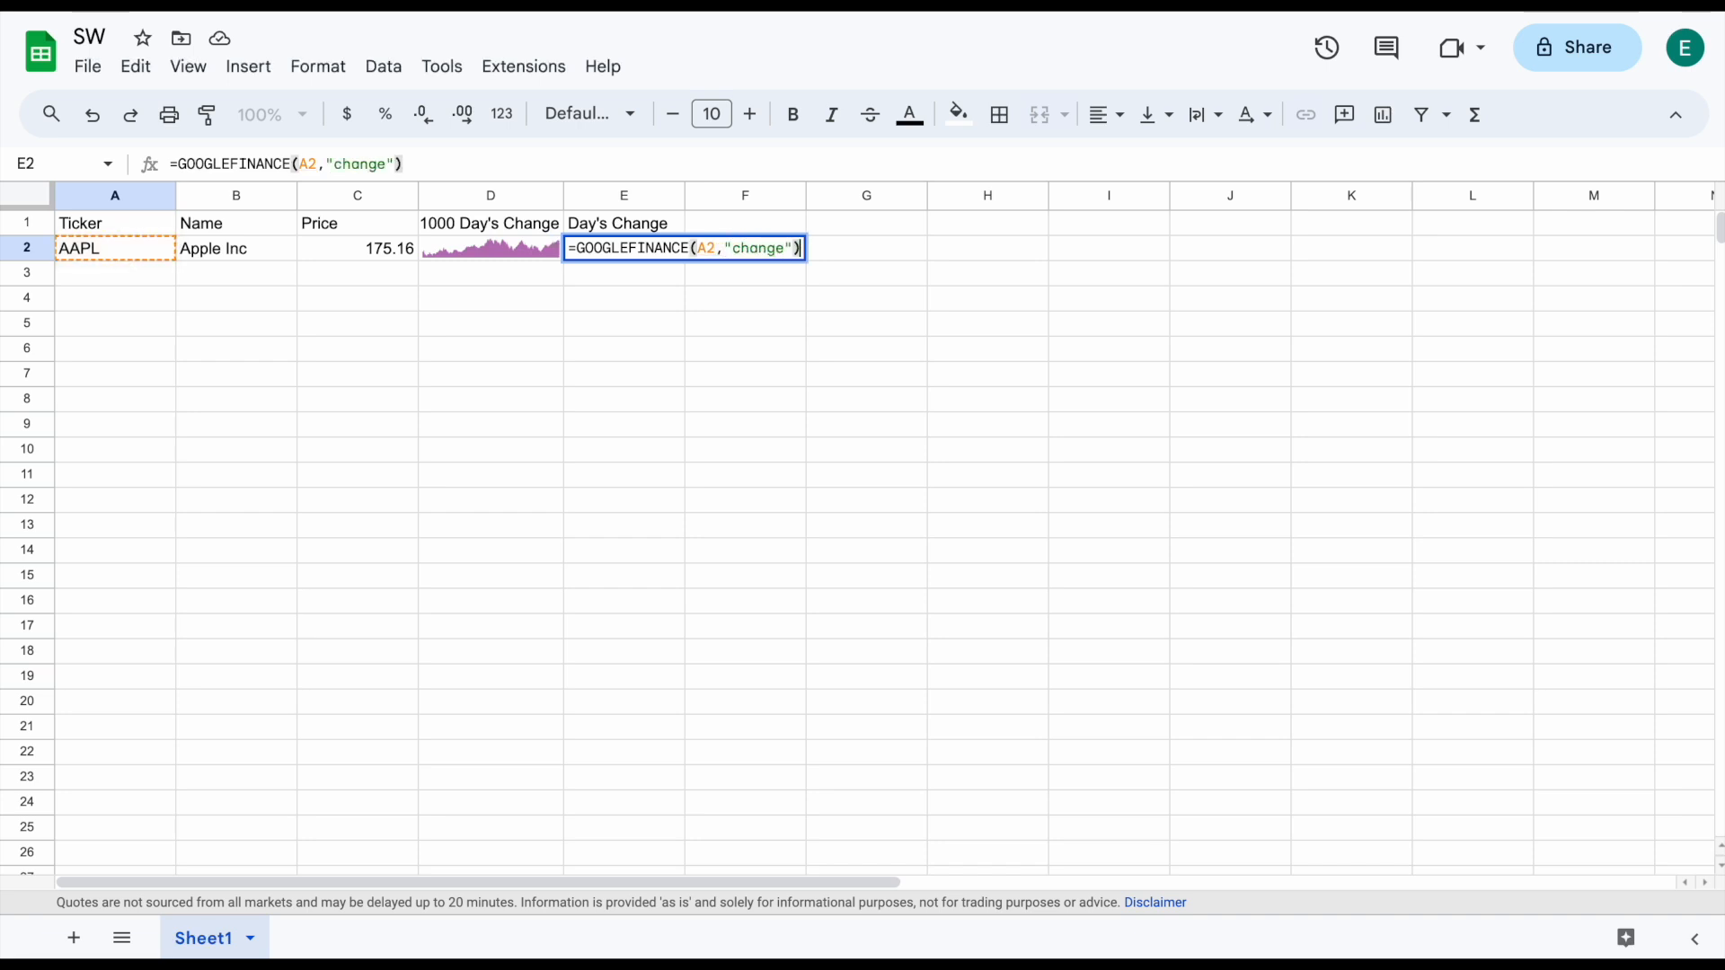
key("Return")
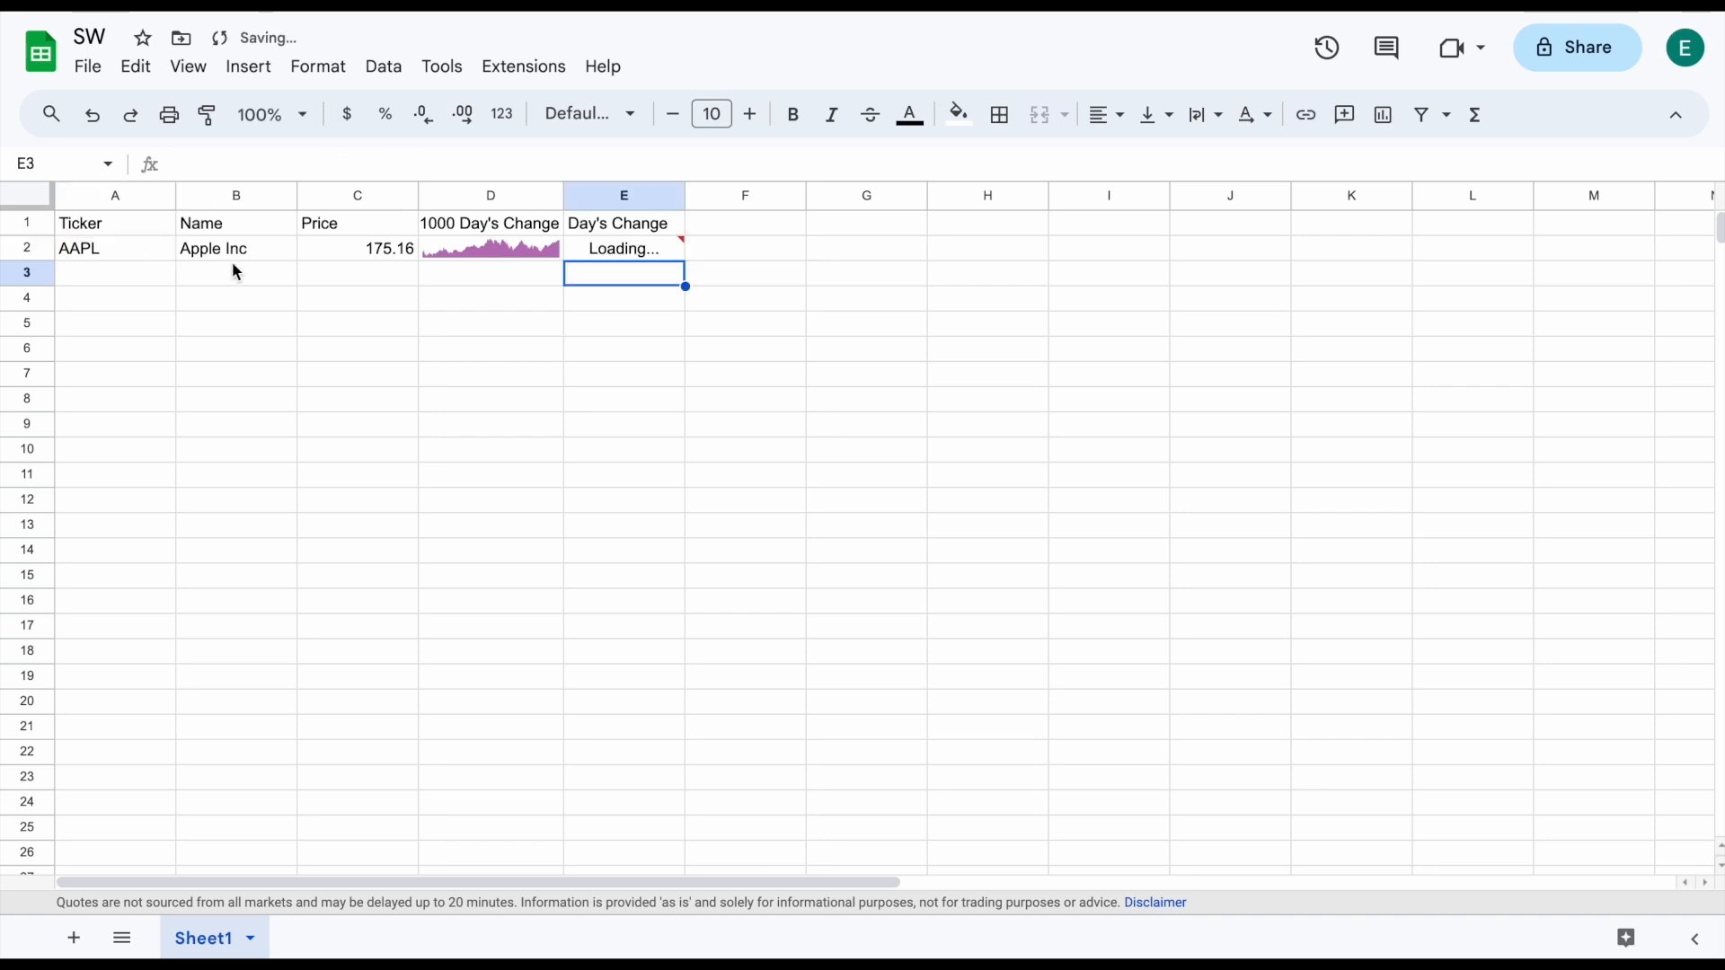
left_click(670, 255)
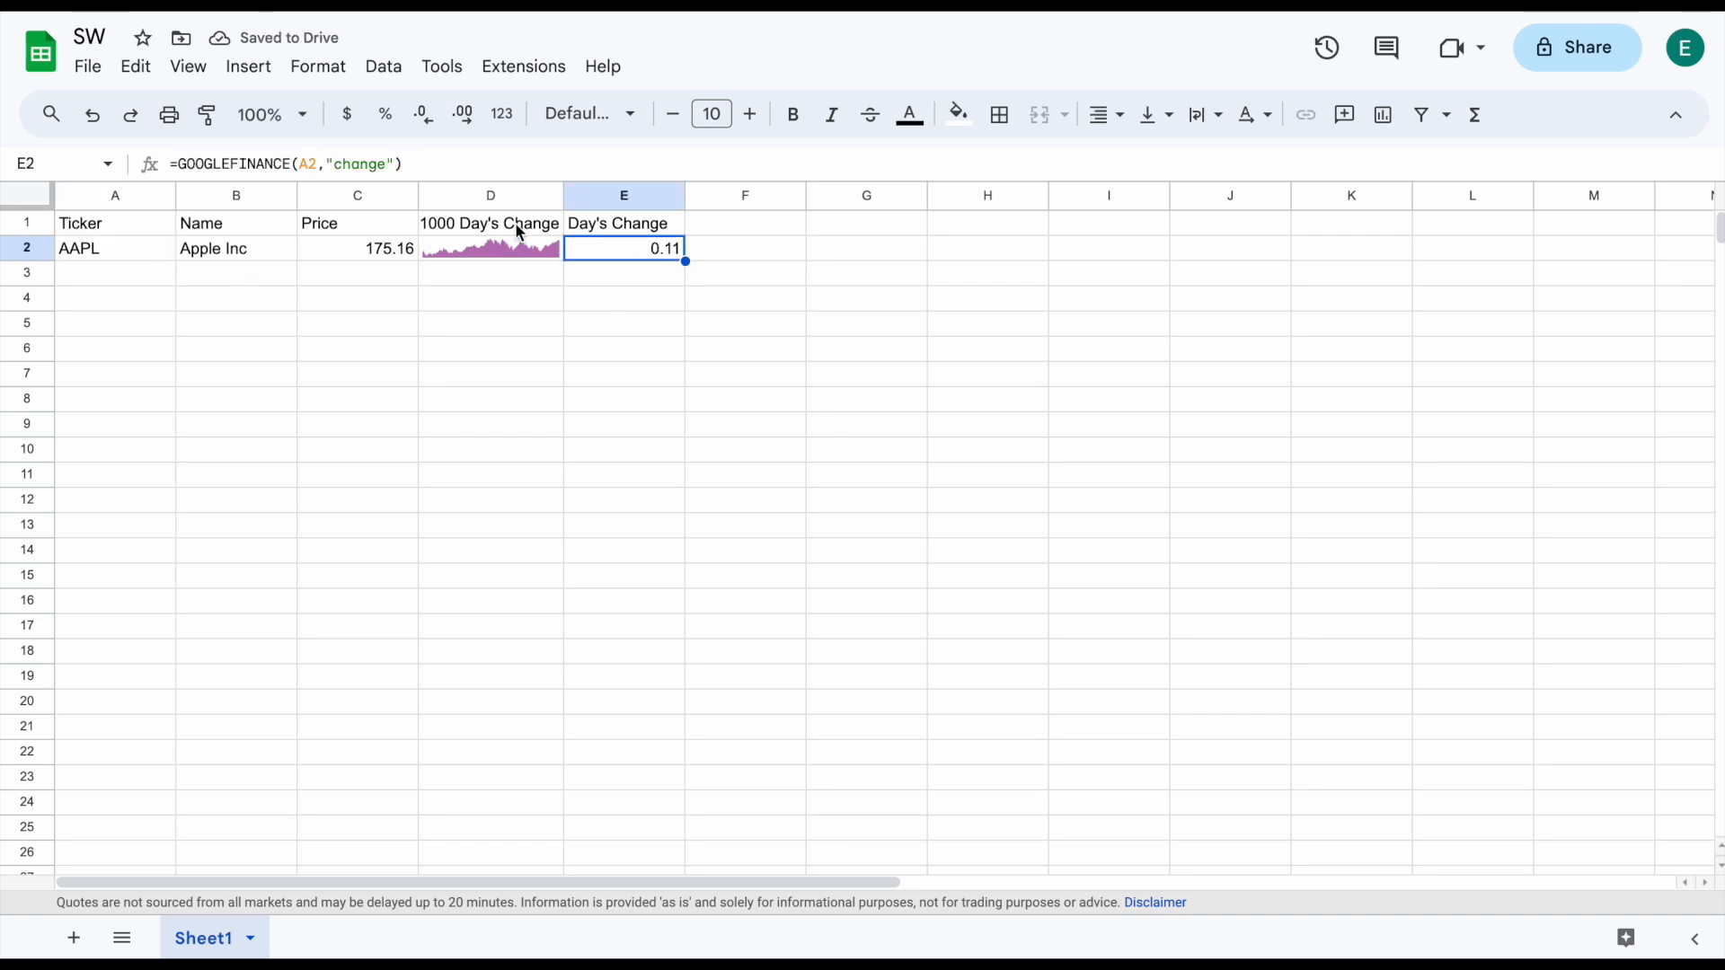
left_click(348, 114)
Add the column header Day's Change % in F1
left_click(748, 223)
type("Day")
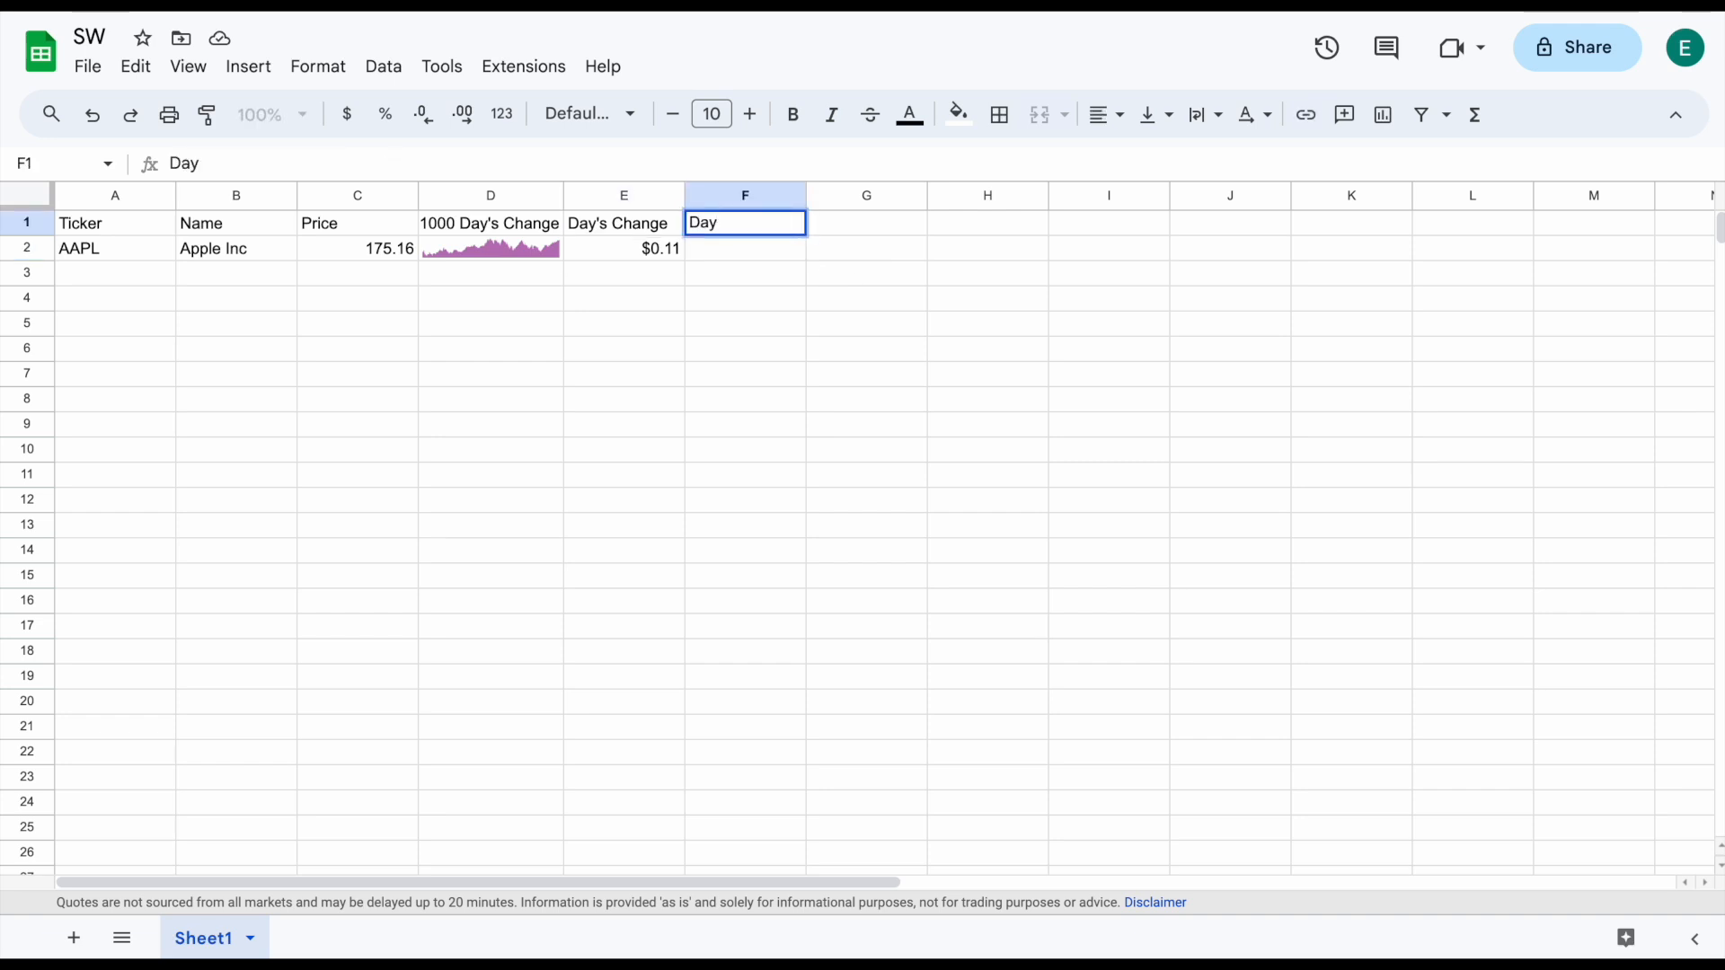
type("'s Change %")
key("Return")
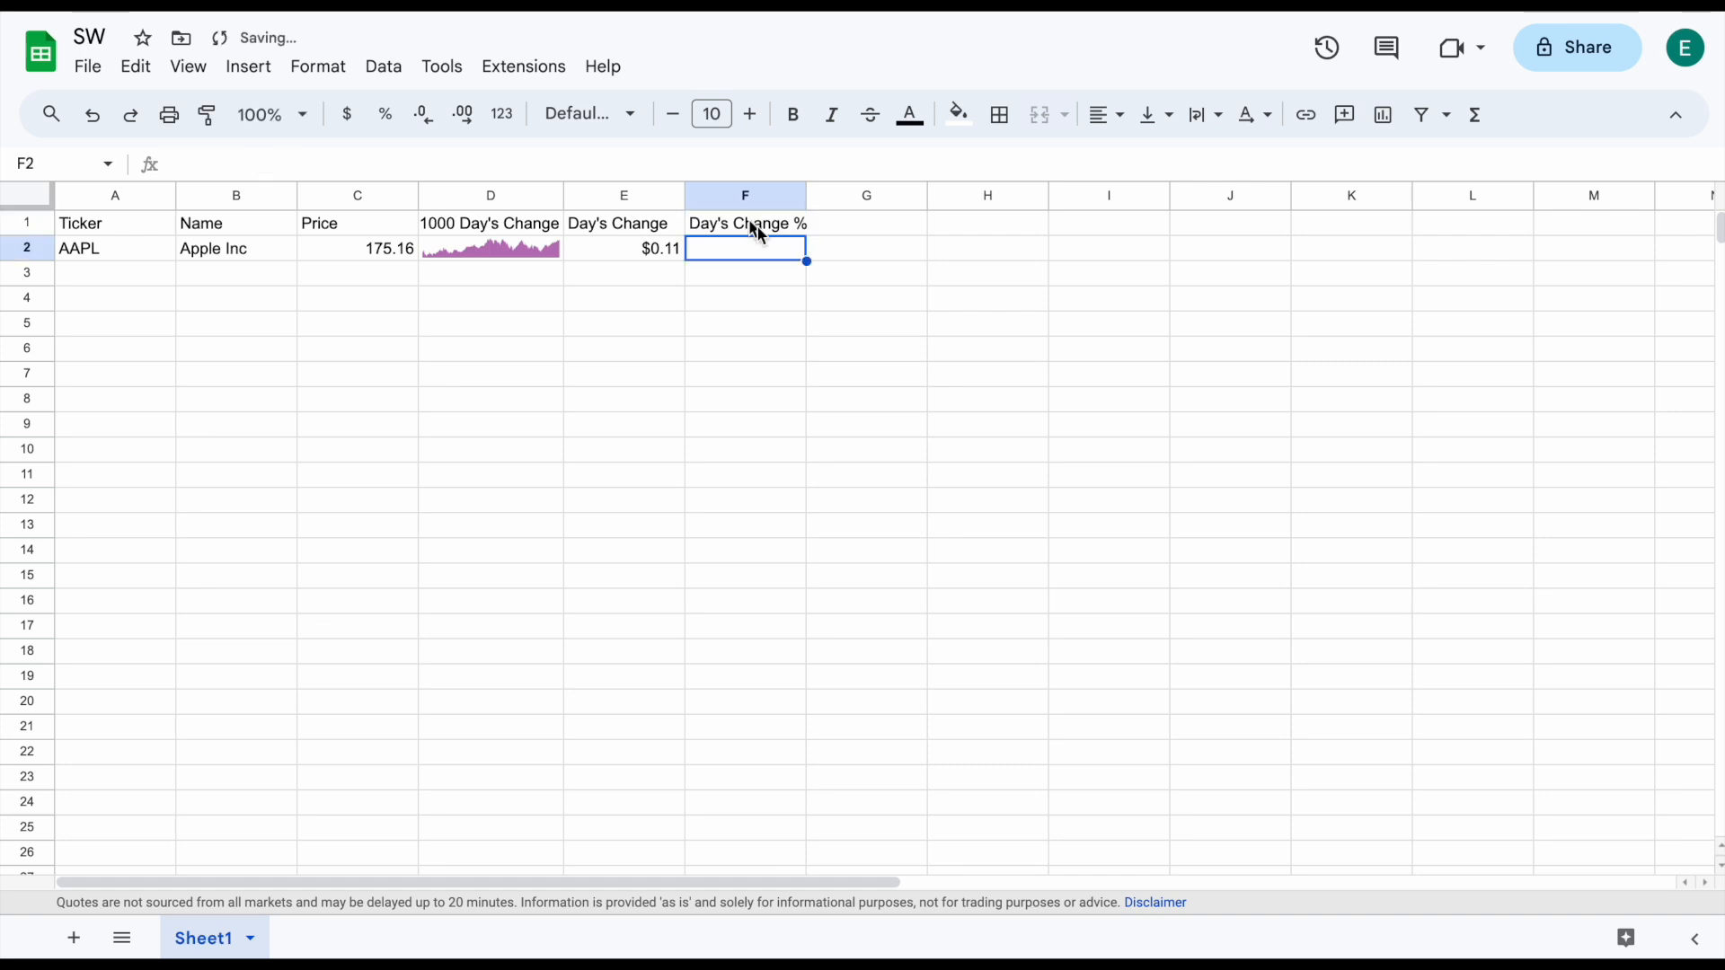
Enter =GOOGLEFINANCE(A2,"changepct")/100 in F2 and format the cell as a percentage
type("=go")
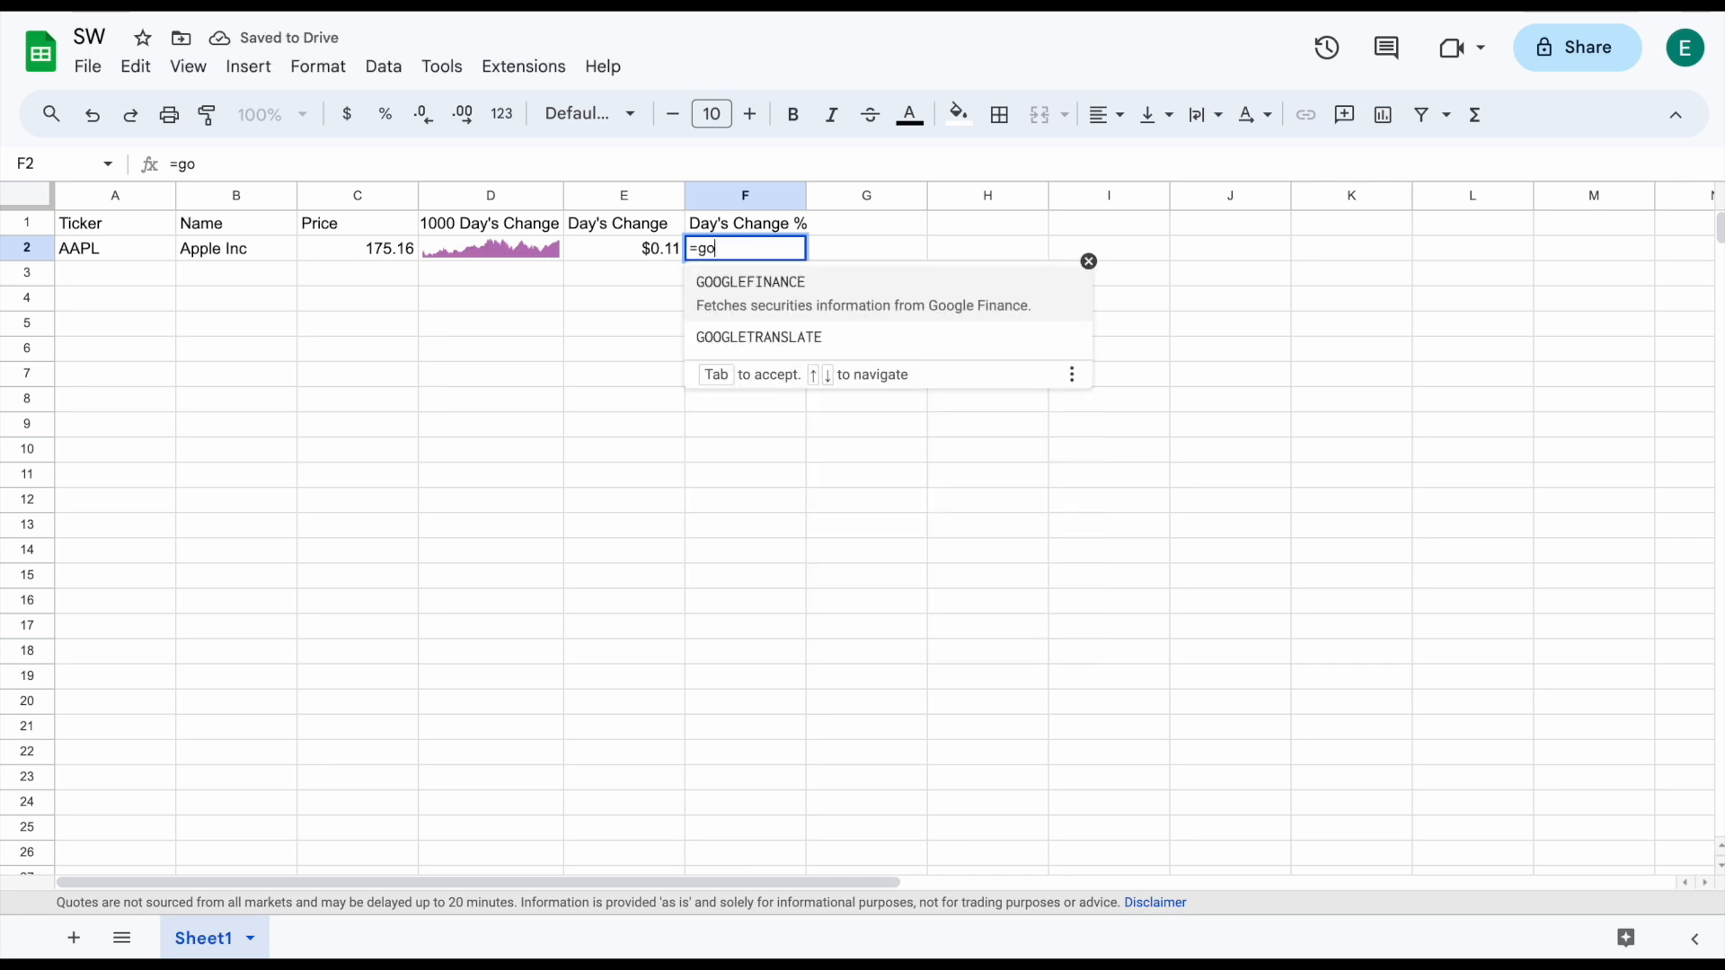
left_click(825, 295)
left_click(129, 263)
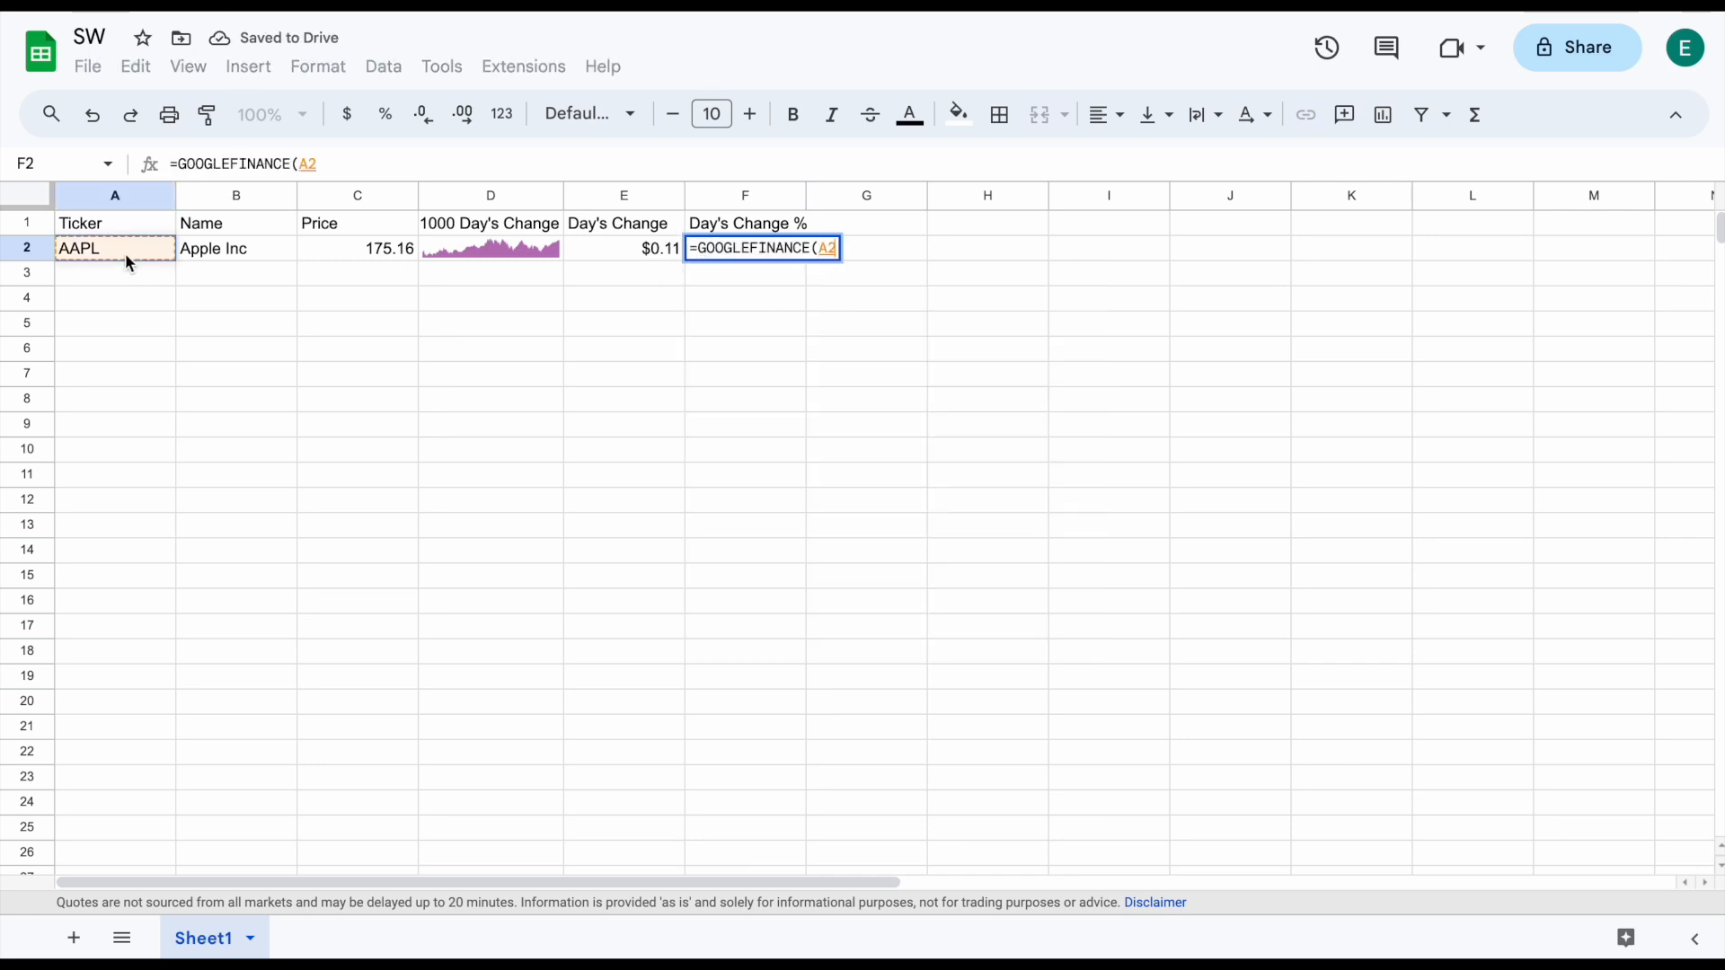
type(",\"changepct")
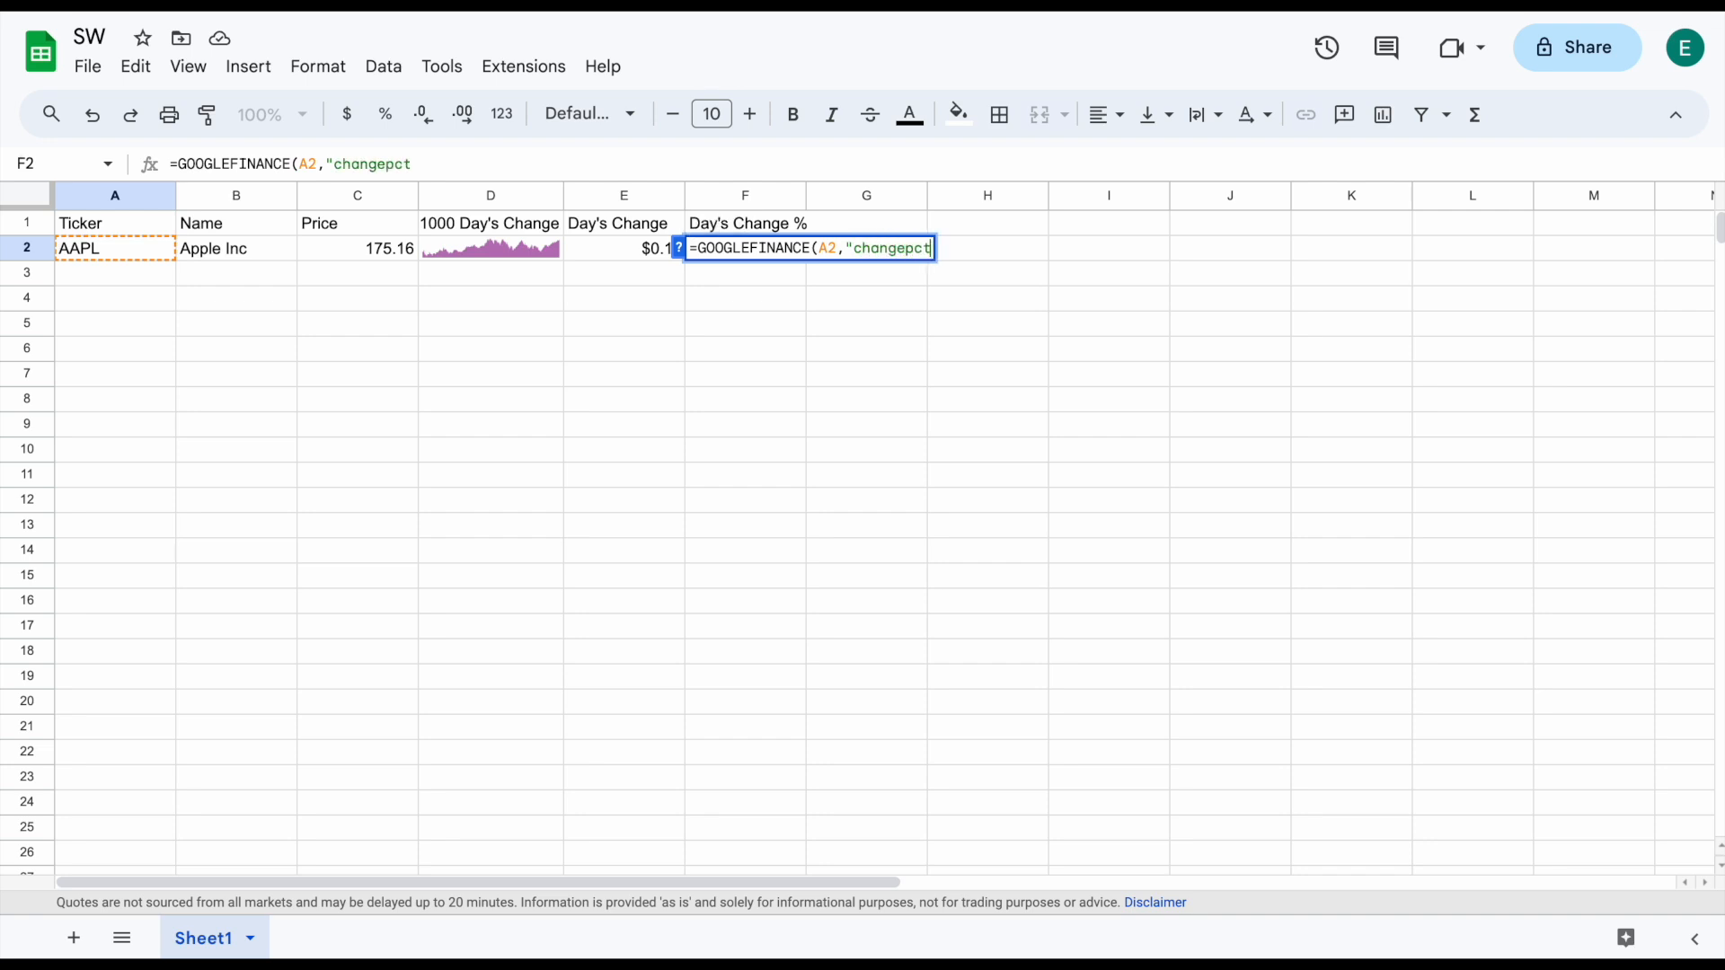
type("\")/100")
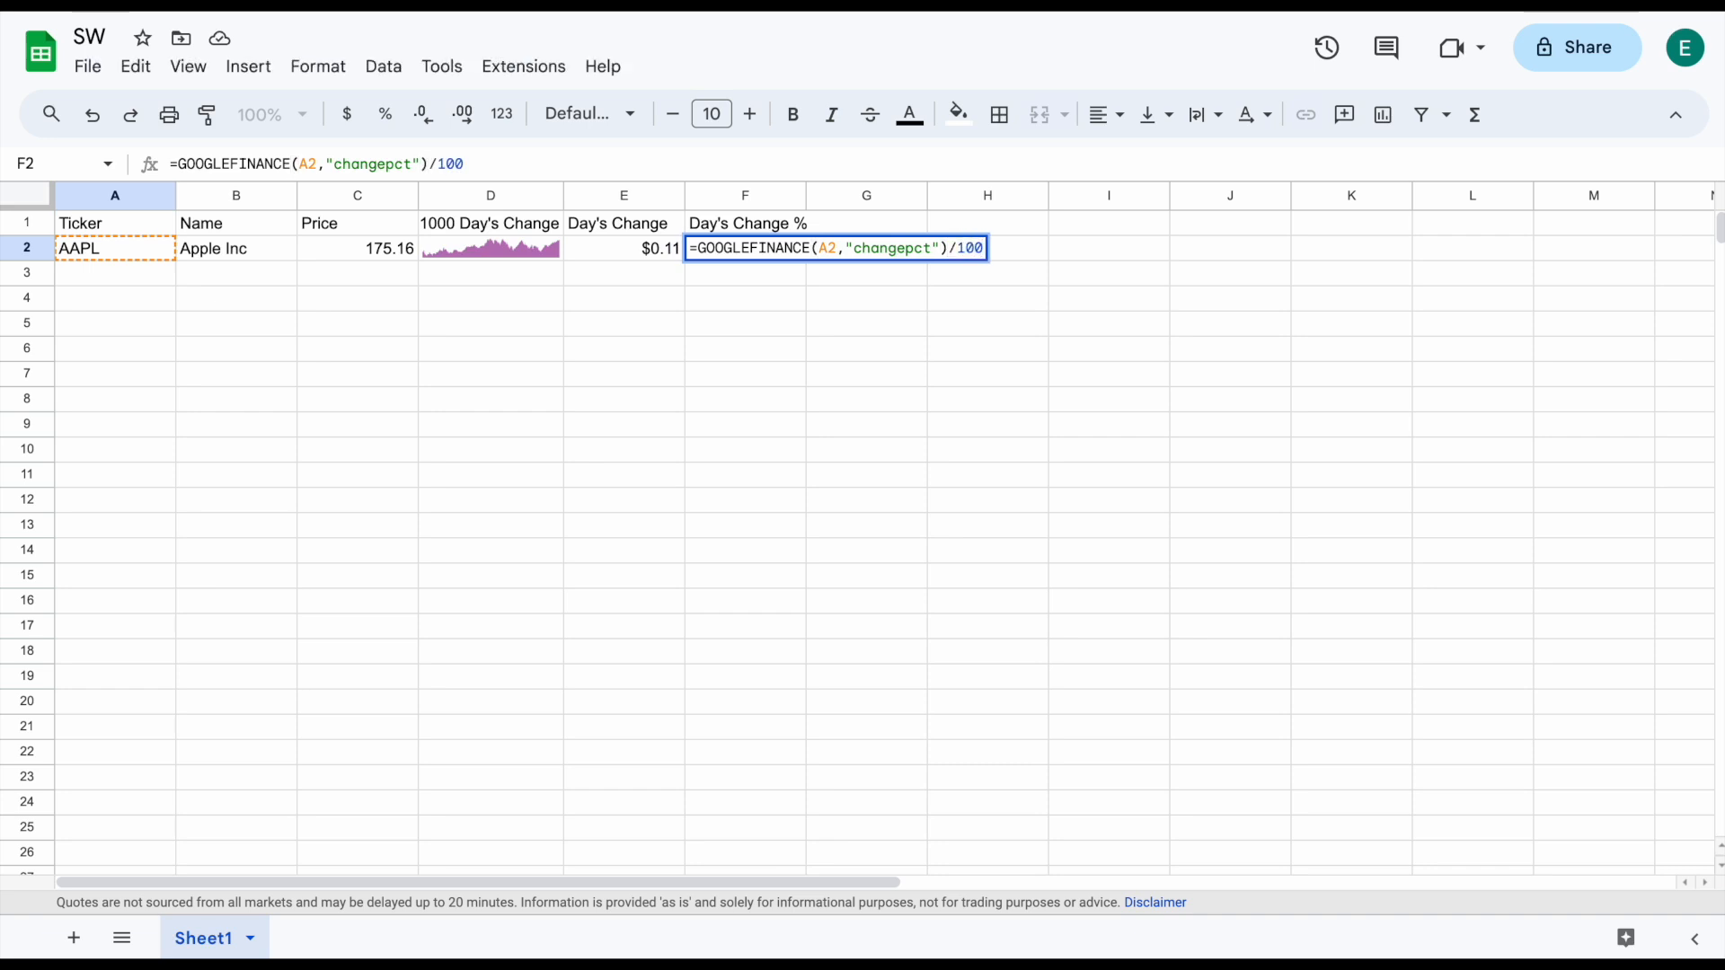
key("Return")
left_click(780, 254)
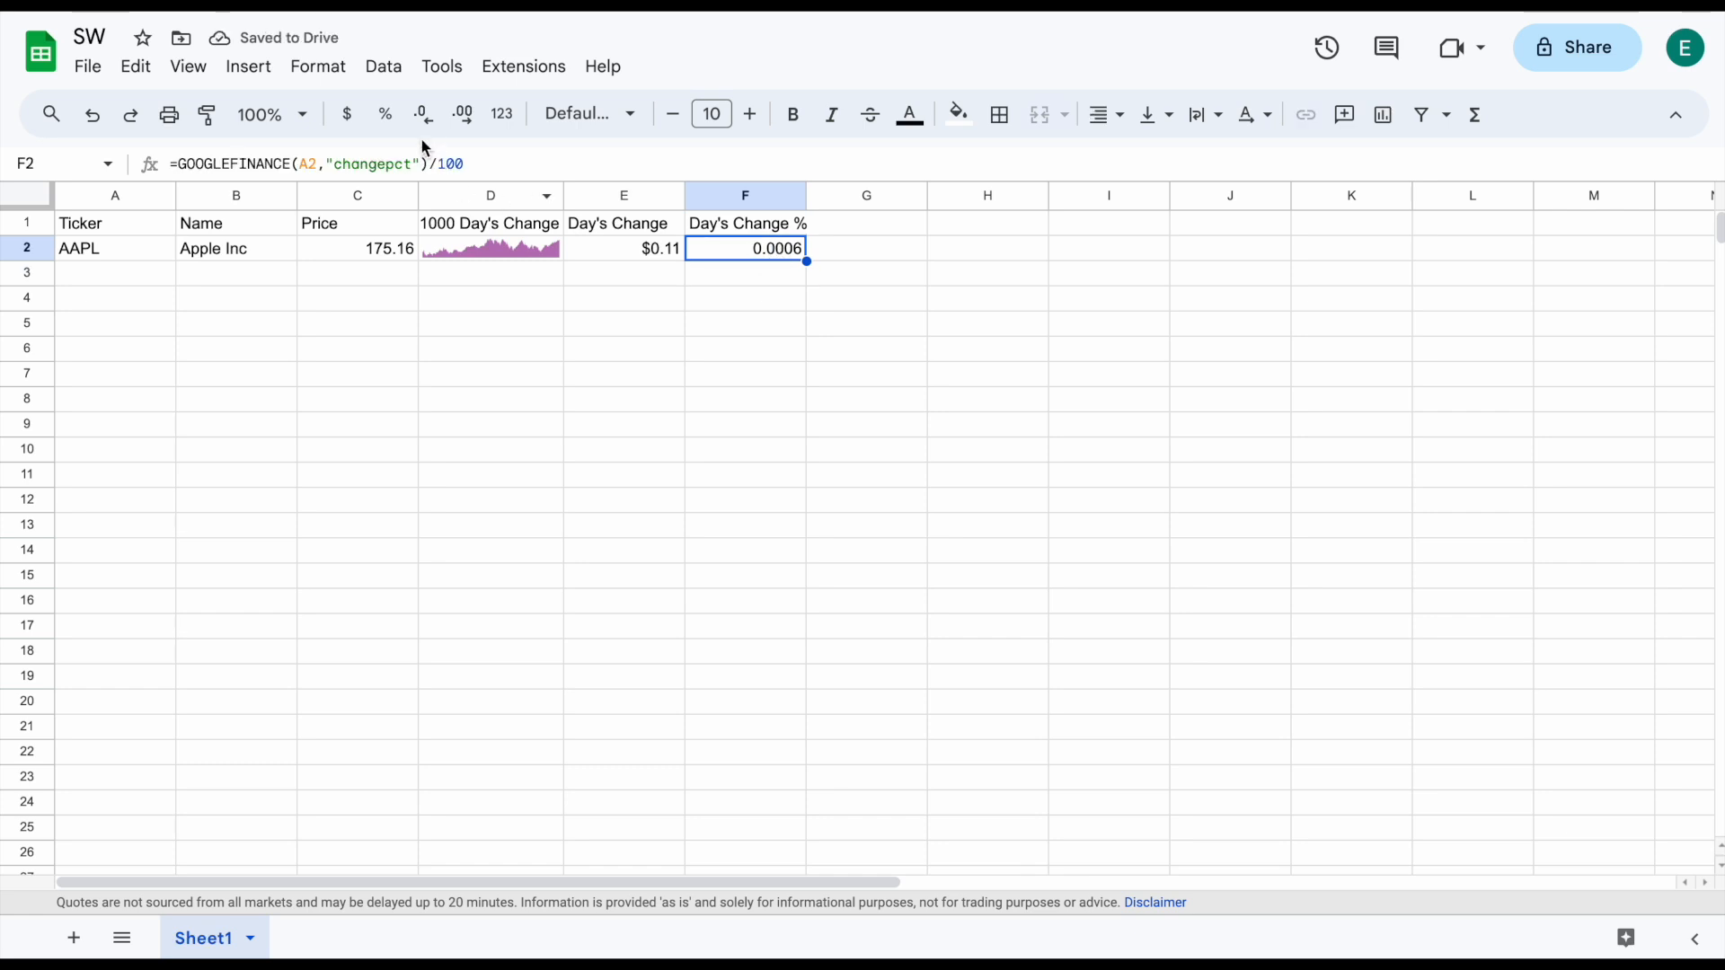
left_click(385, 115)
left_click(672, 255)
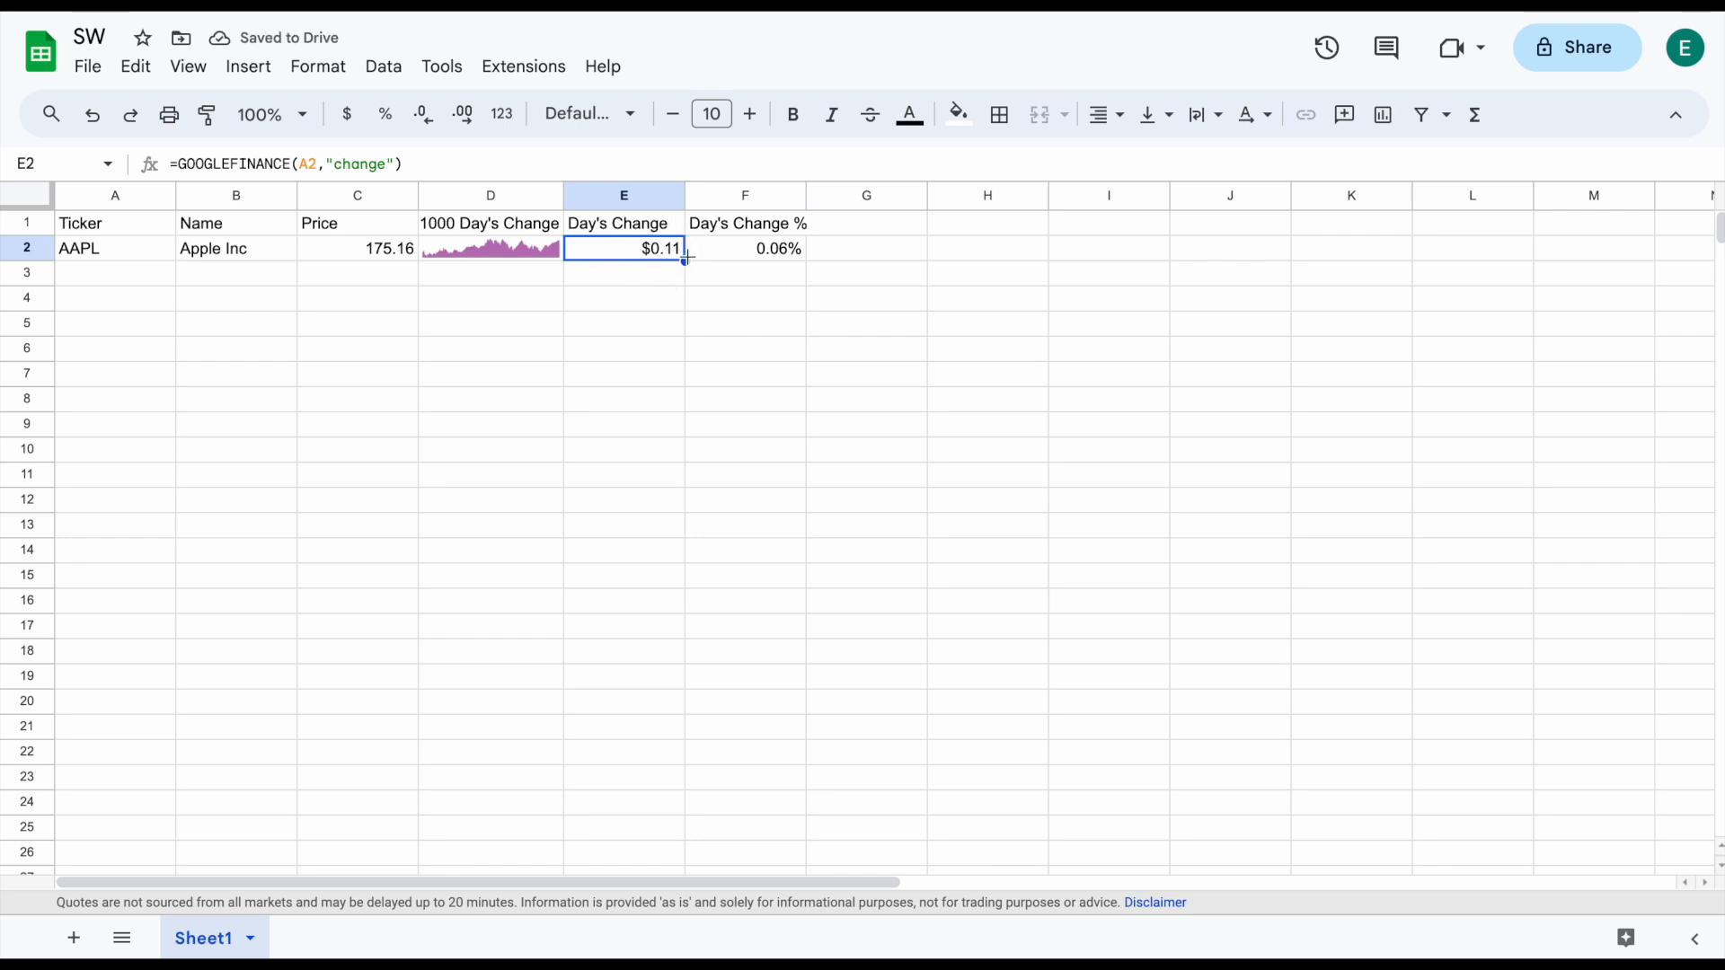
left_click(797, 257)
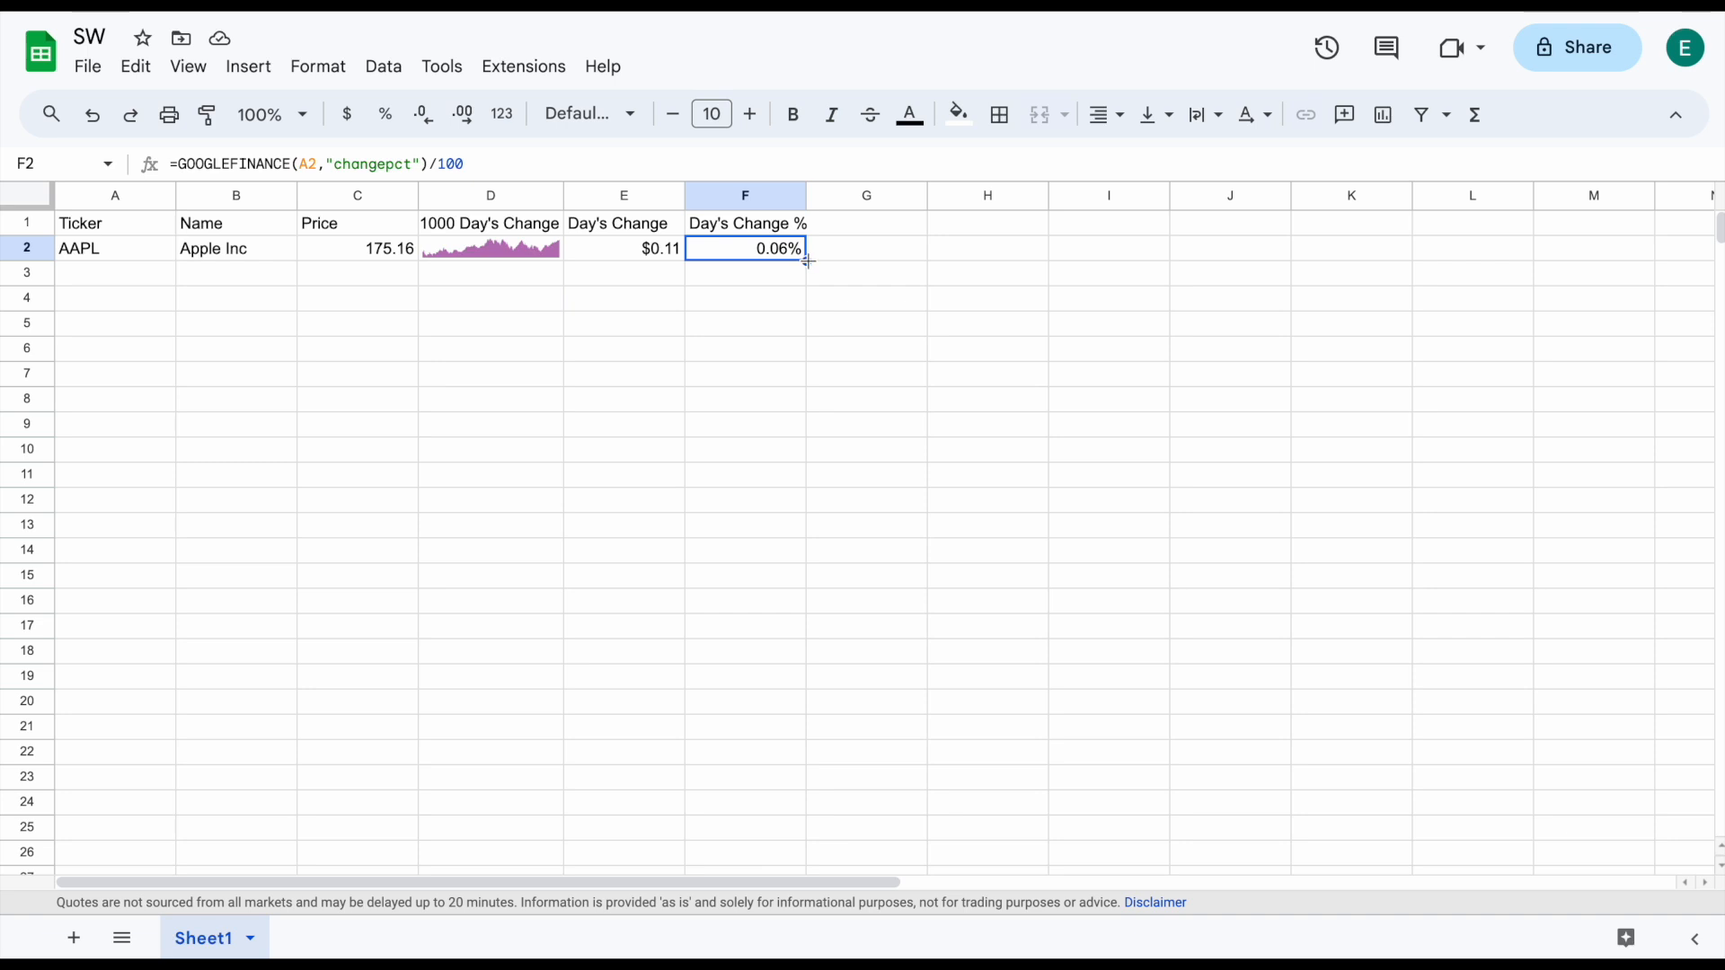
Add the column header Dividend in G1
left_click(879, 230)
type("Divi")
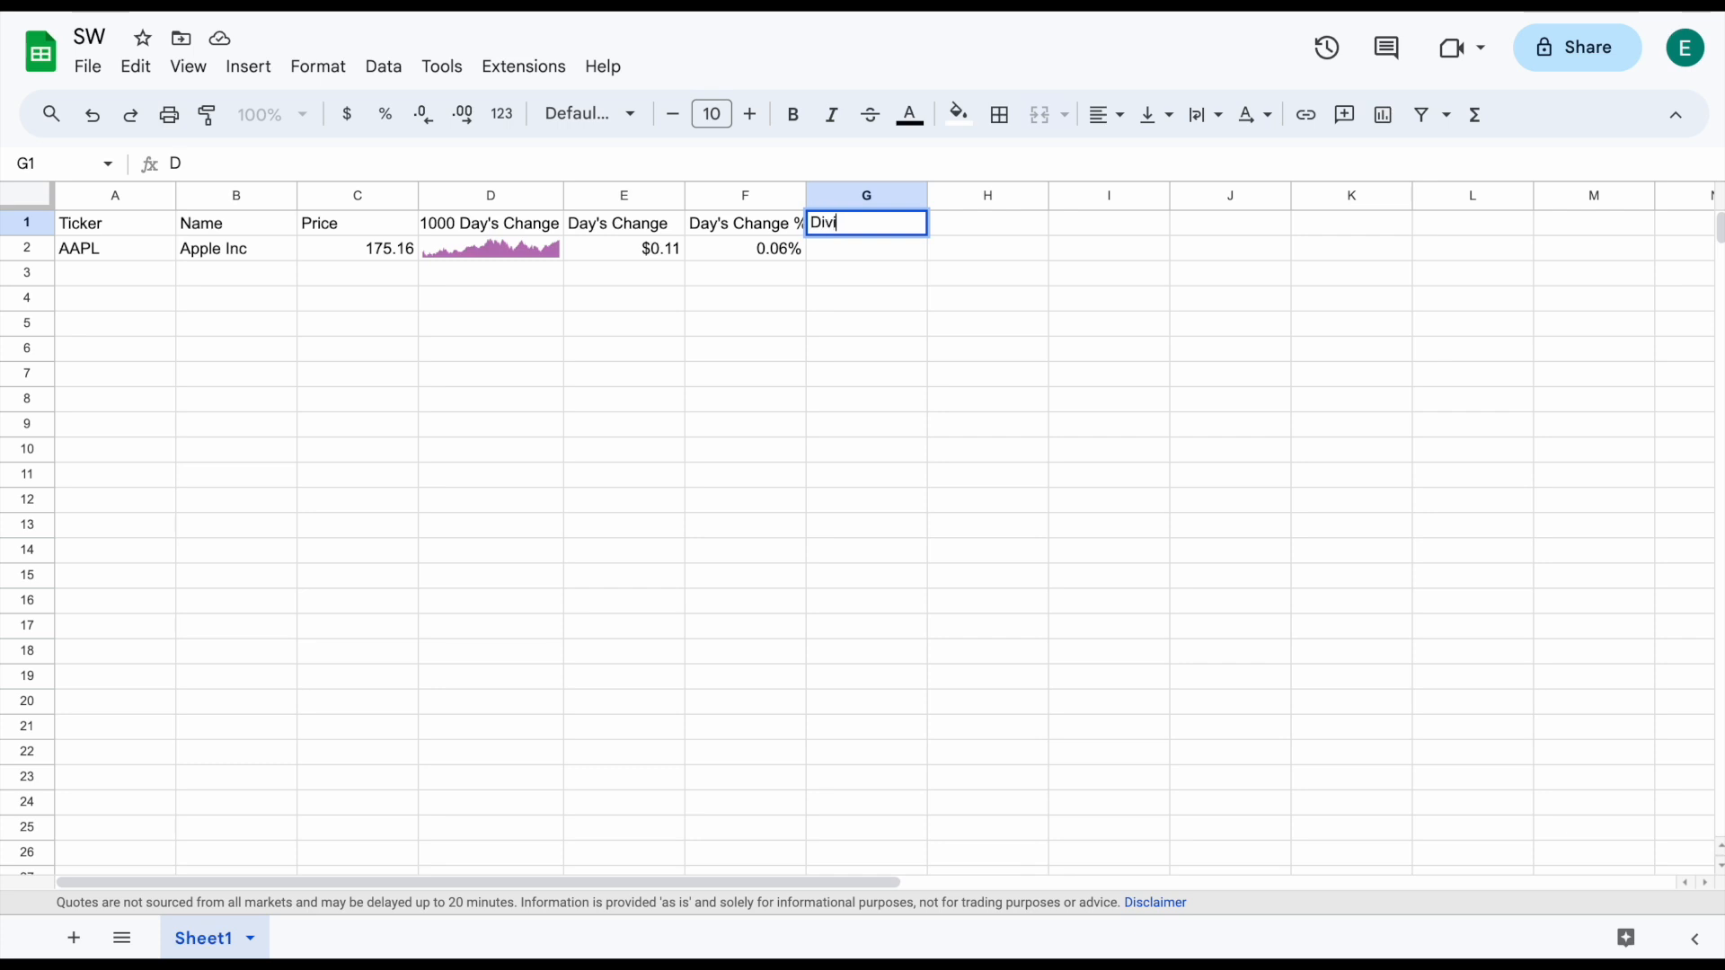
type("dend")
key("Return")
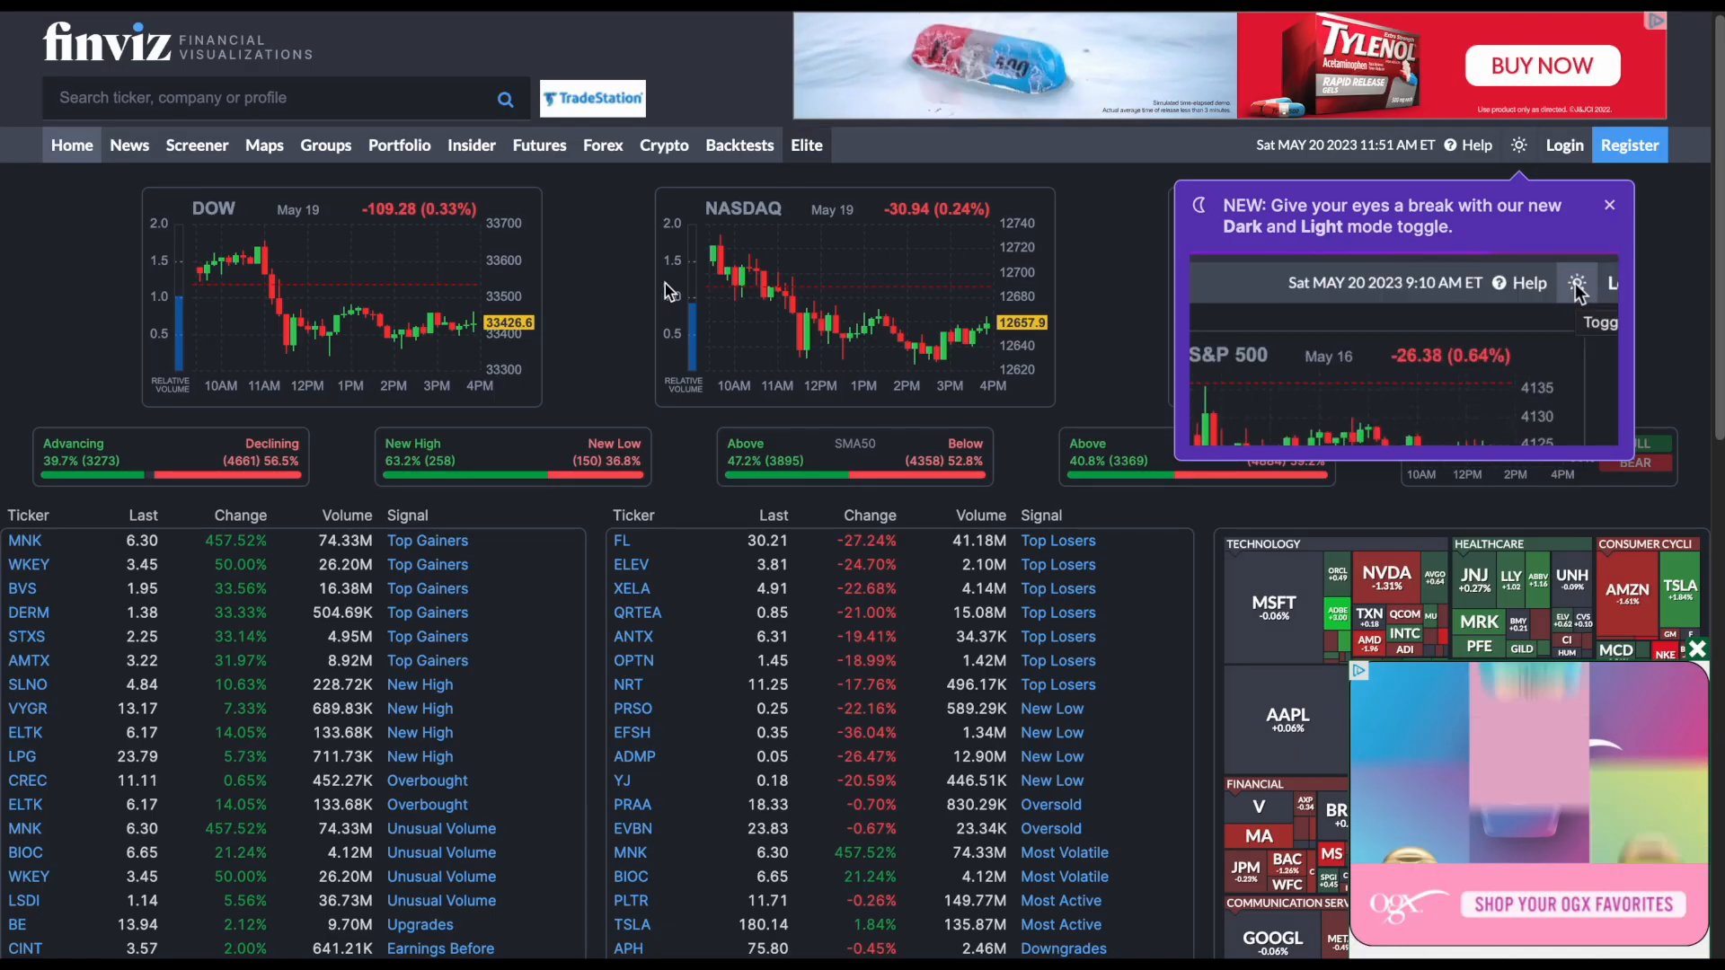
Switch to the Finviz website, look up the AAPL ticker and bring up its fundamentals table
left_click(291, 100)
type("aapl")
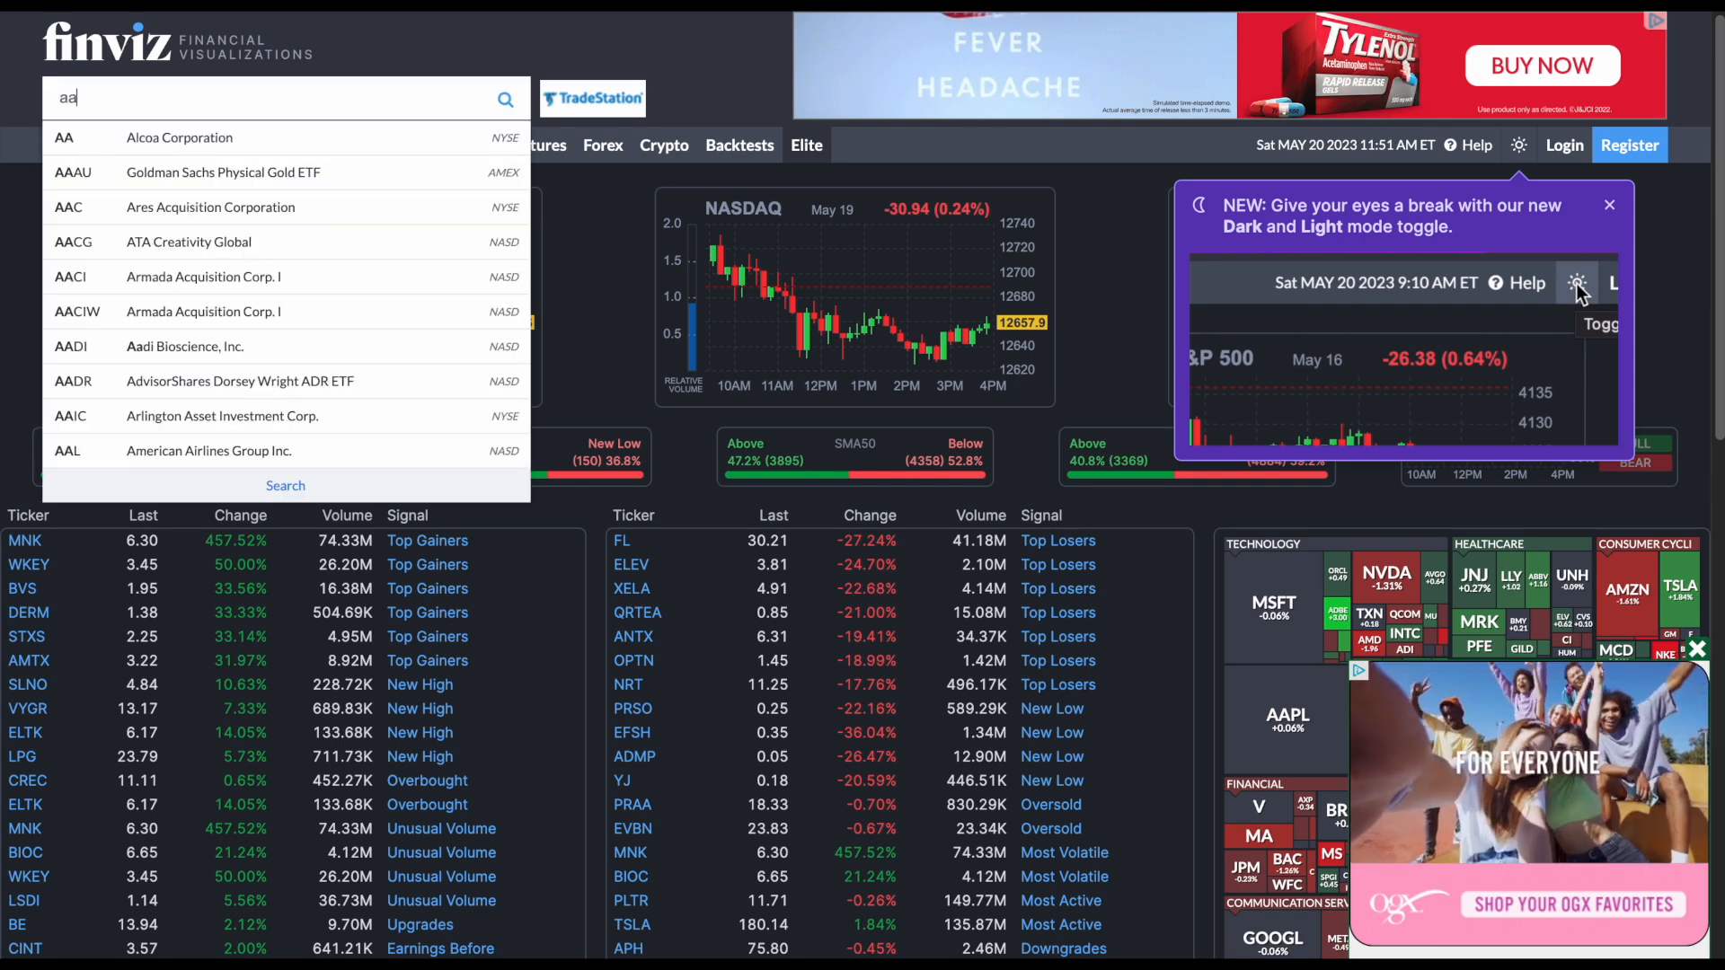
left_click(301, 146)
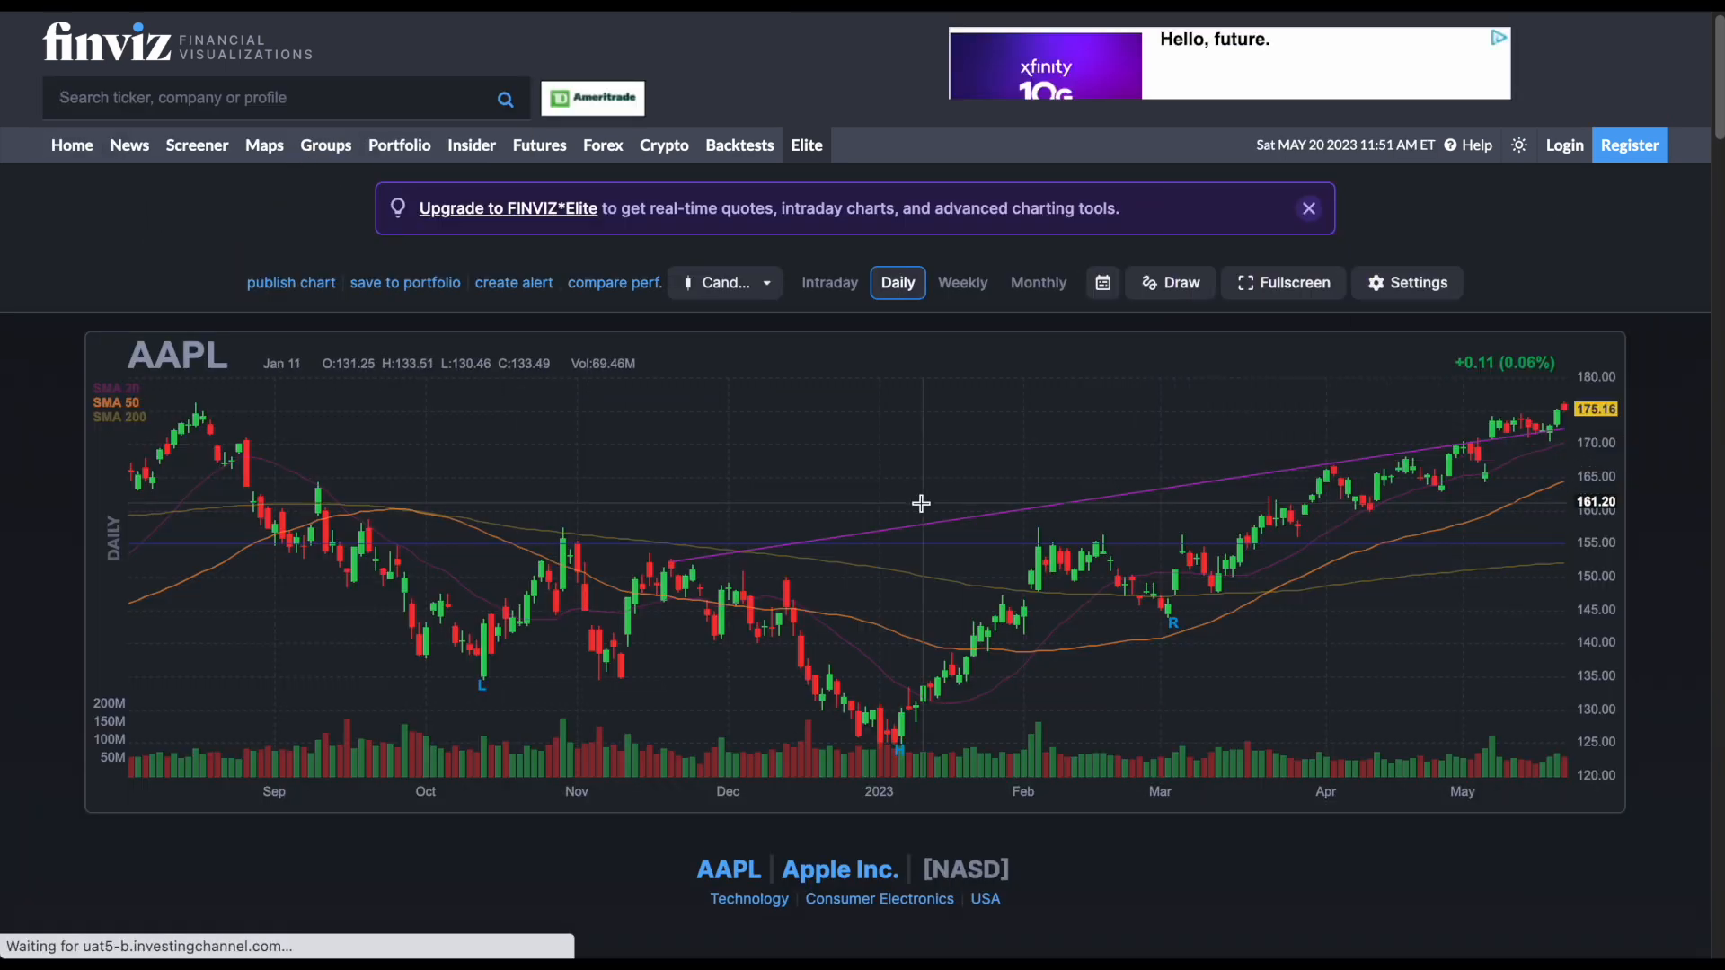
scroll(920, 500, "down", 7)
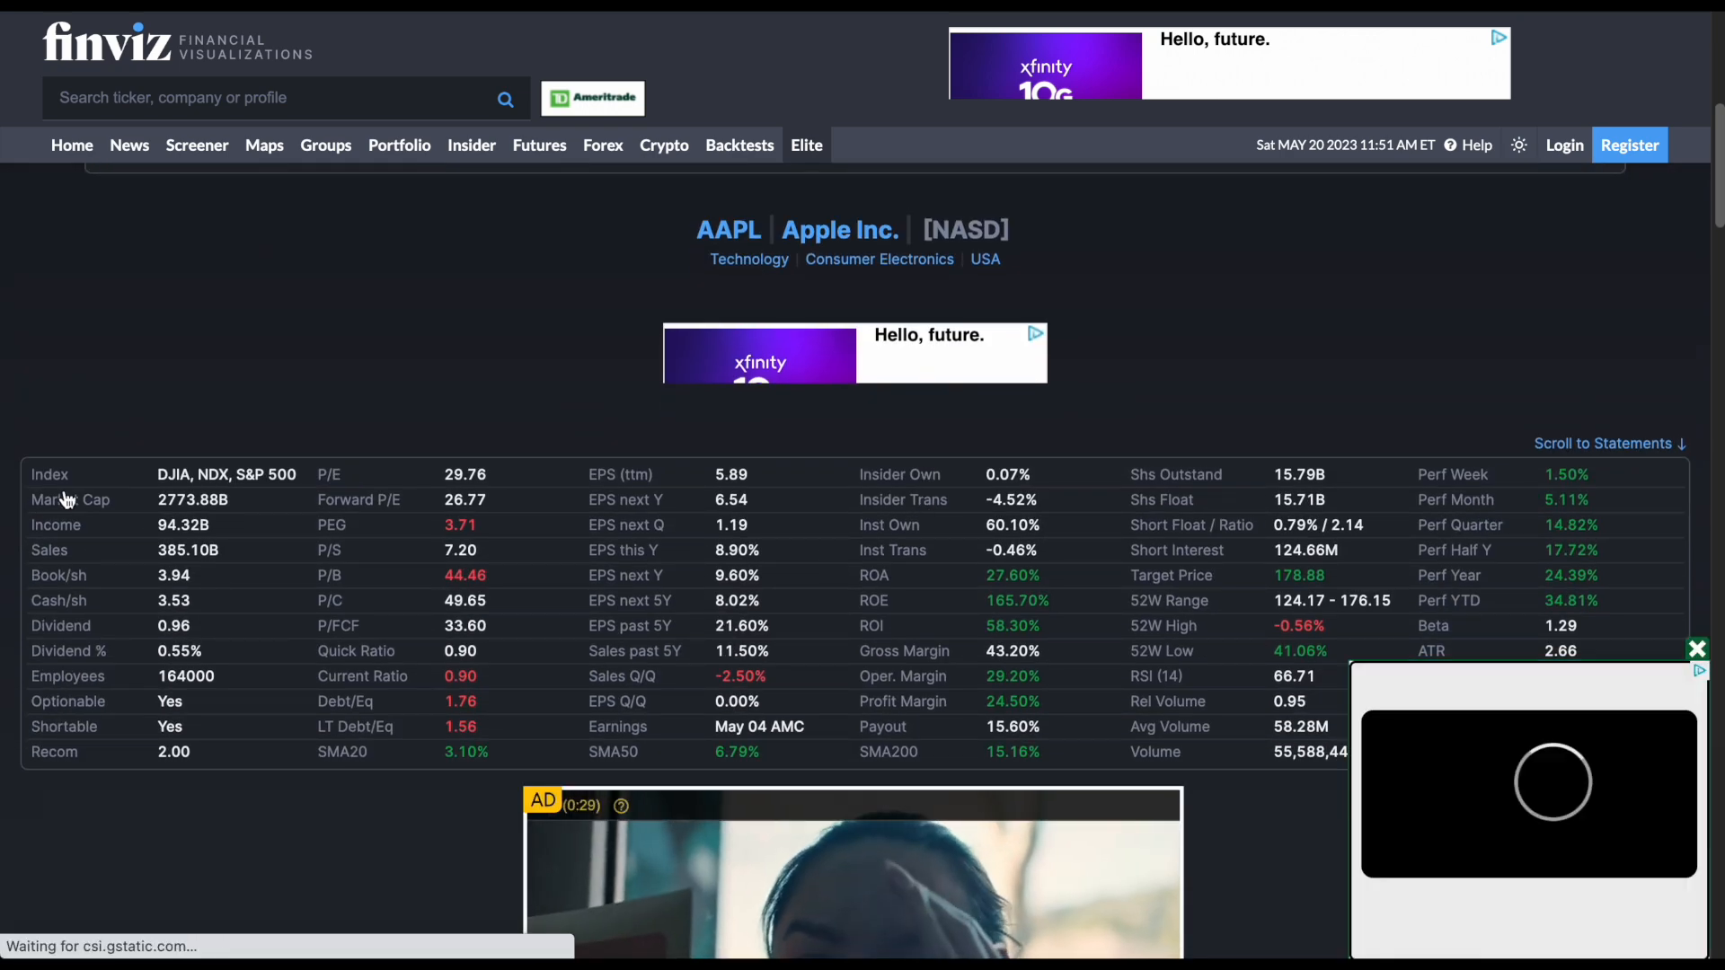
Dismiss the ad covering the AAPL fundamentals table, examine the dividend figures and return to the spreadsheet
left_click(1697, 649)
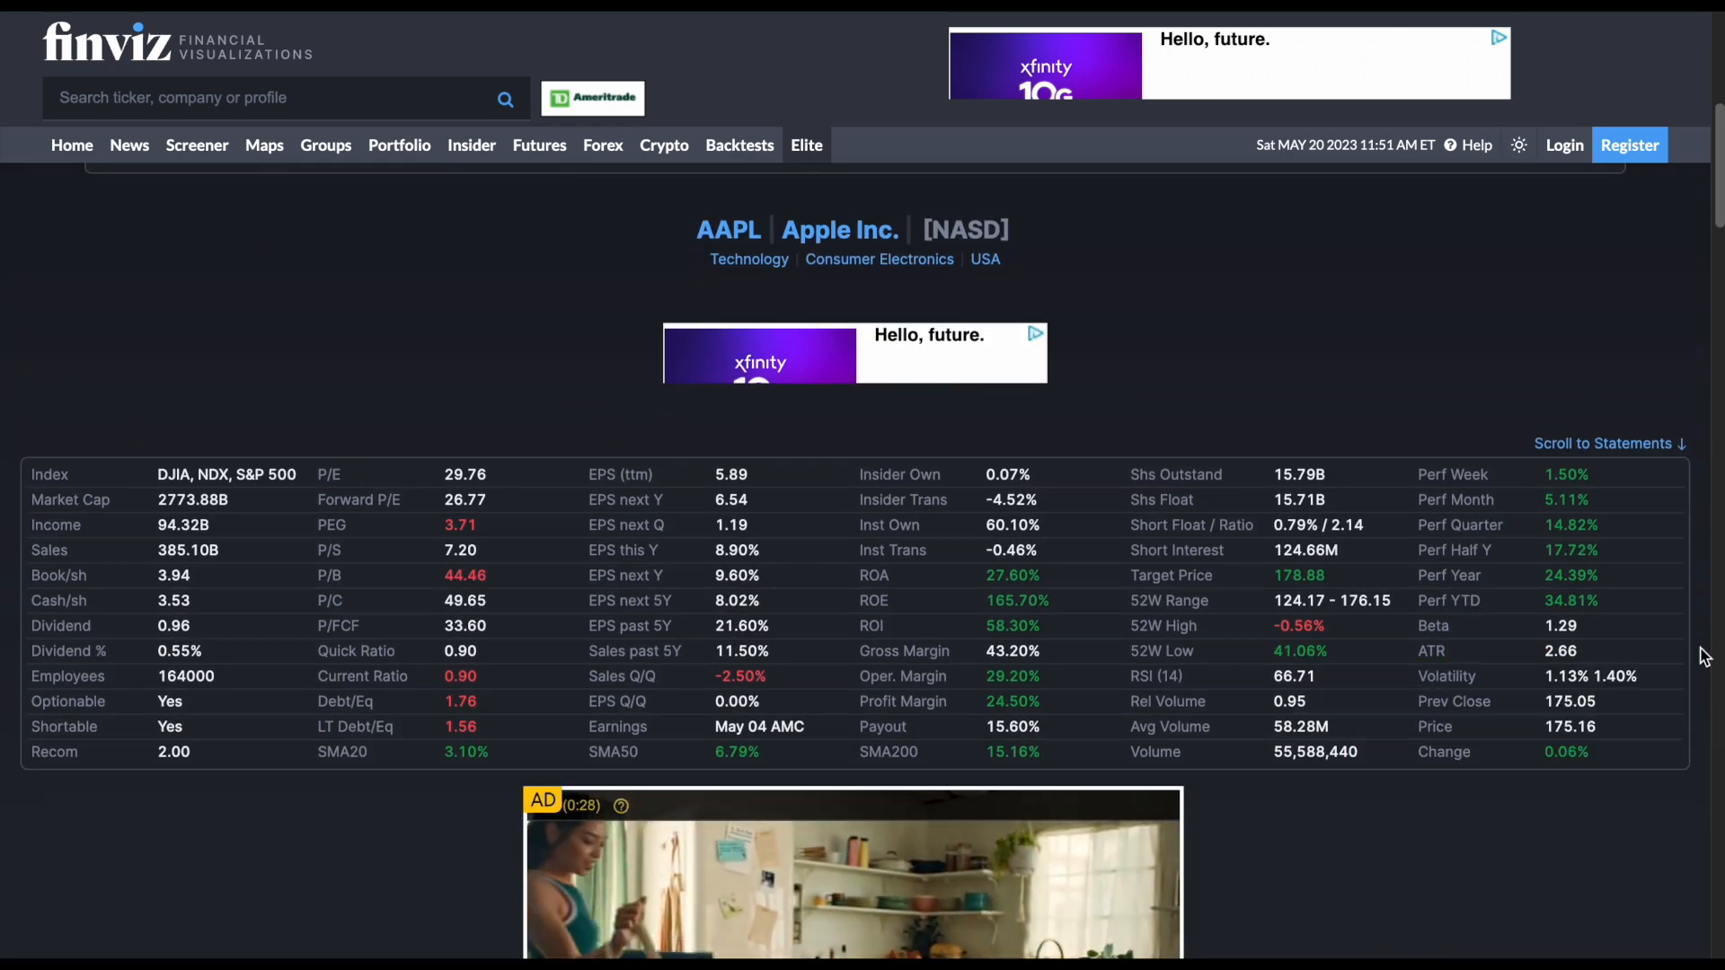
scroll(1128, 605, "down", 1)
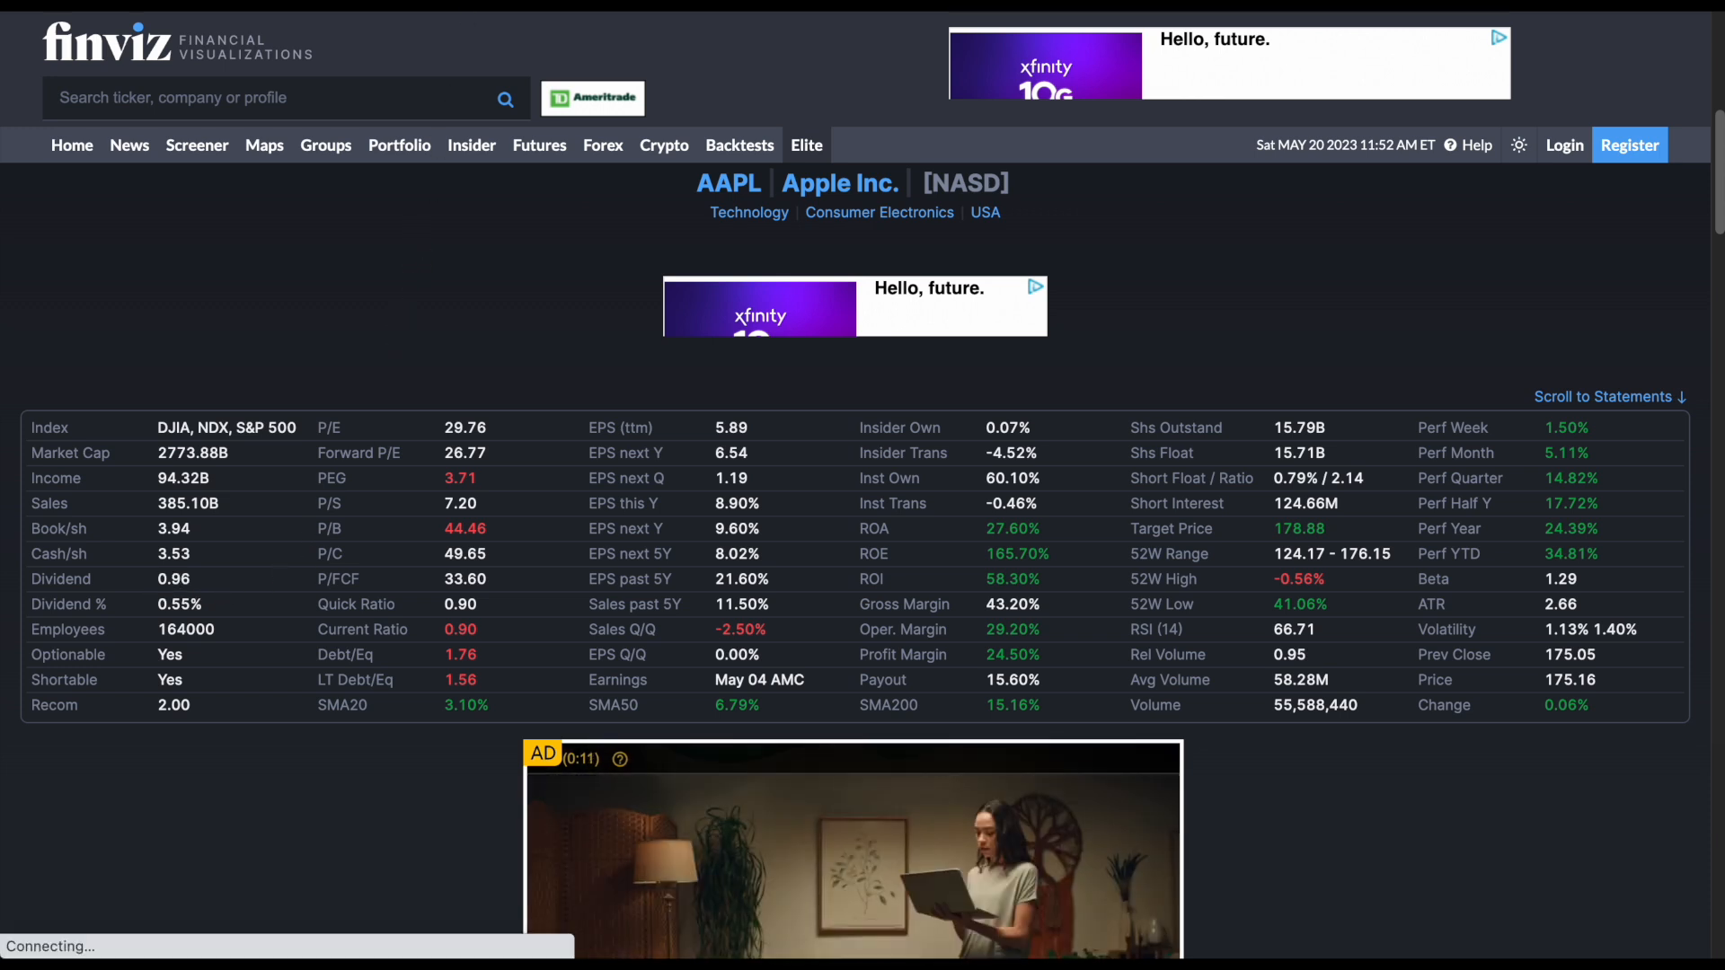
left_click(449, 4)
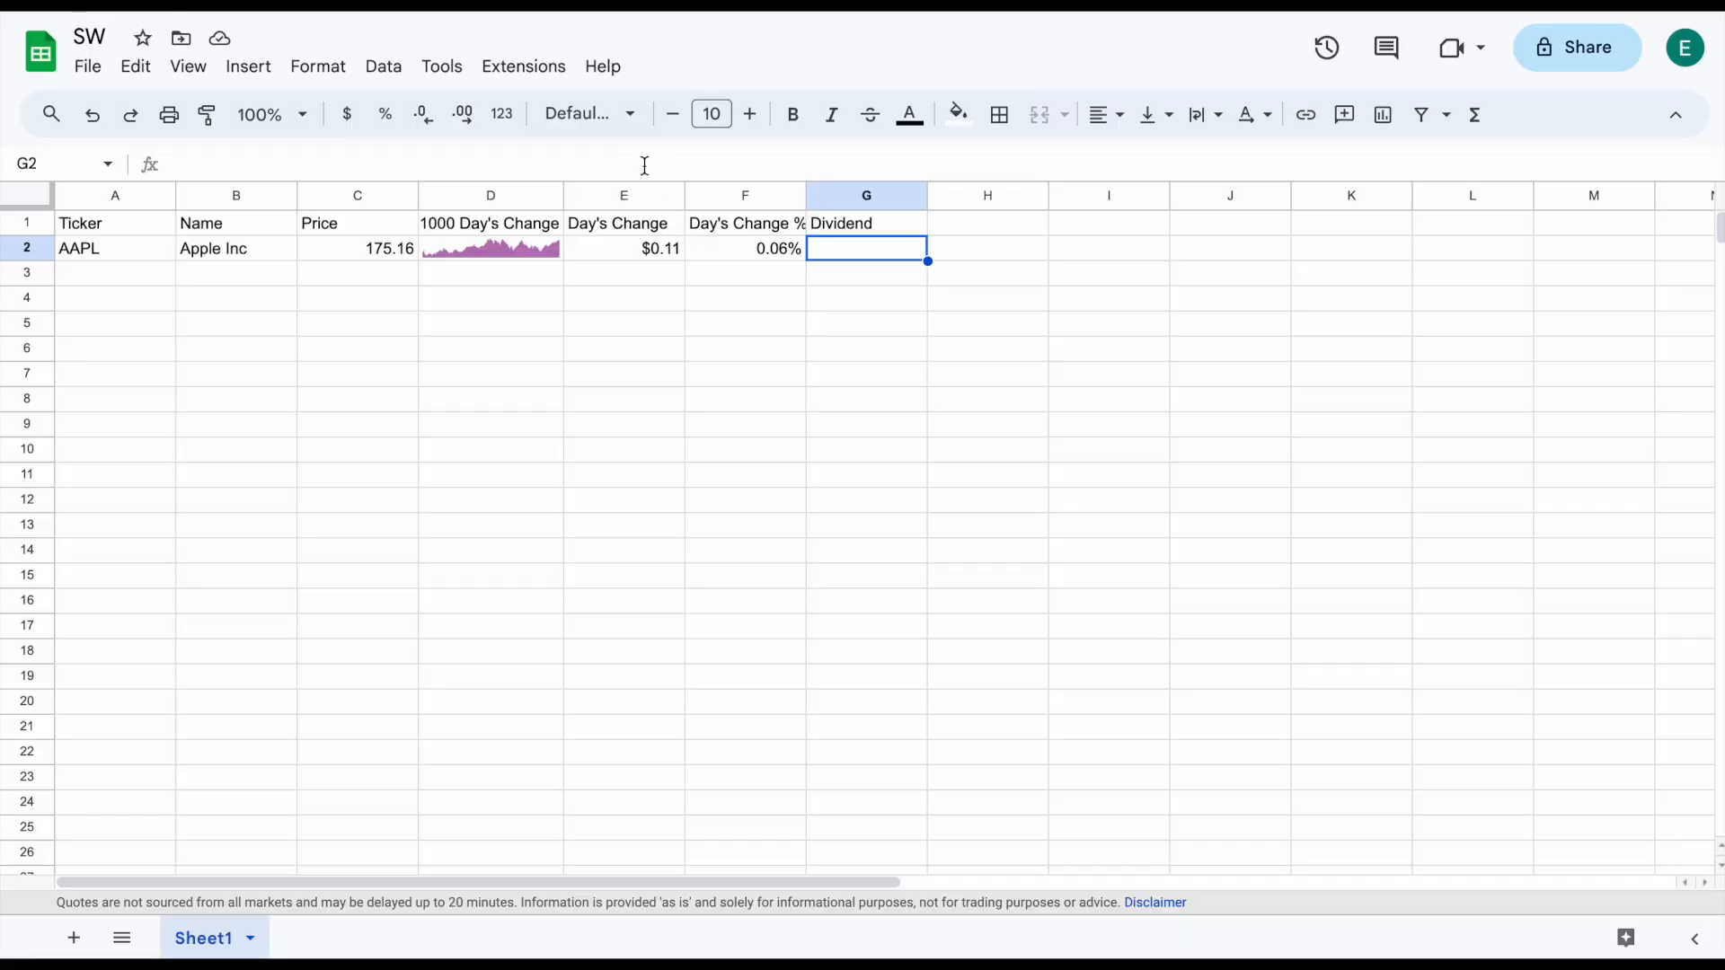
left_click(604, 156)
type("=if(A2=\"\",\"\",substitute(SUBSTITUTE(index(importhtml(\"http://finviz.com/quote.ashx?t=\"&A2,\"table\",10),7,2),\"*\",\"\"),\"-\",\"0.00\"))")
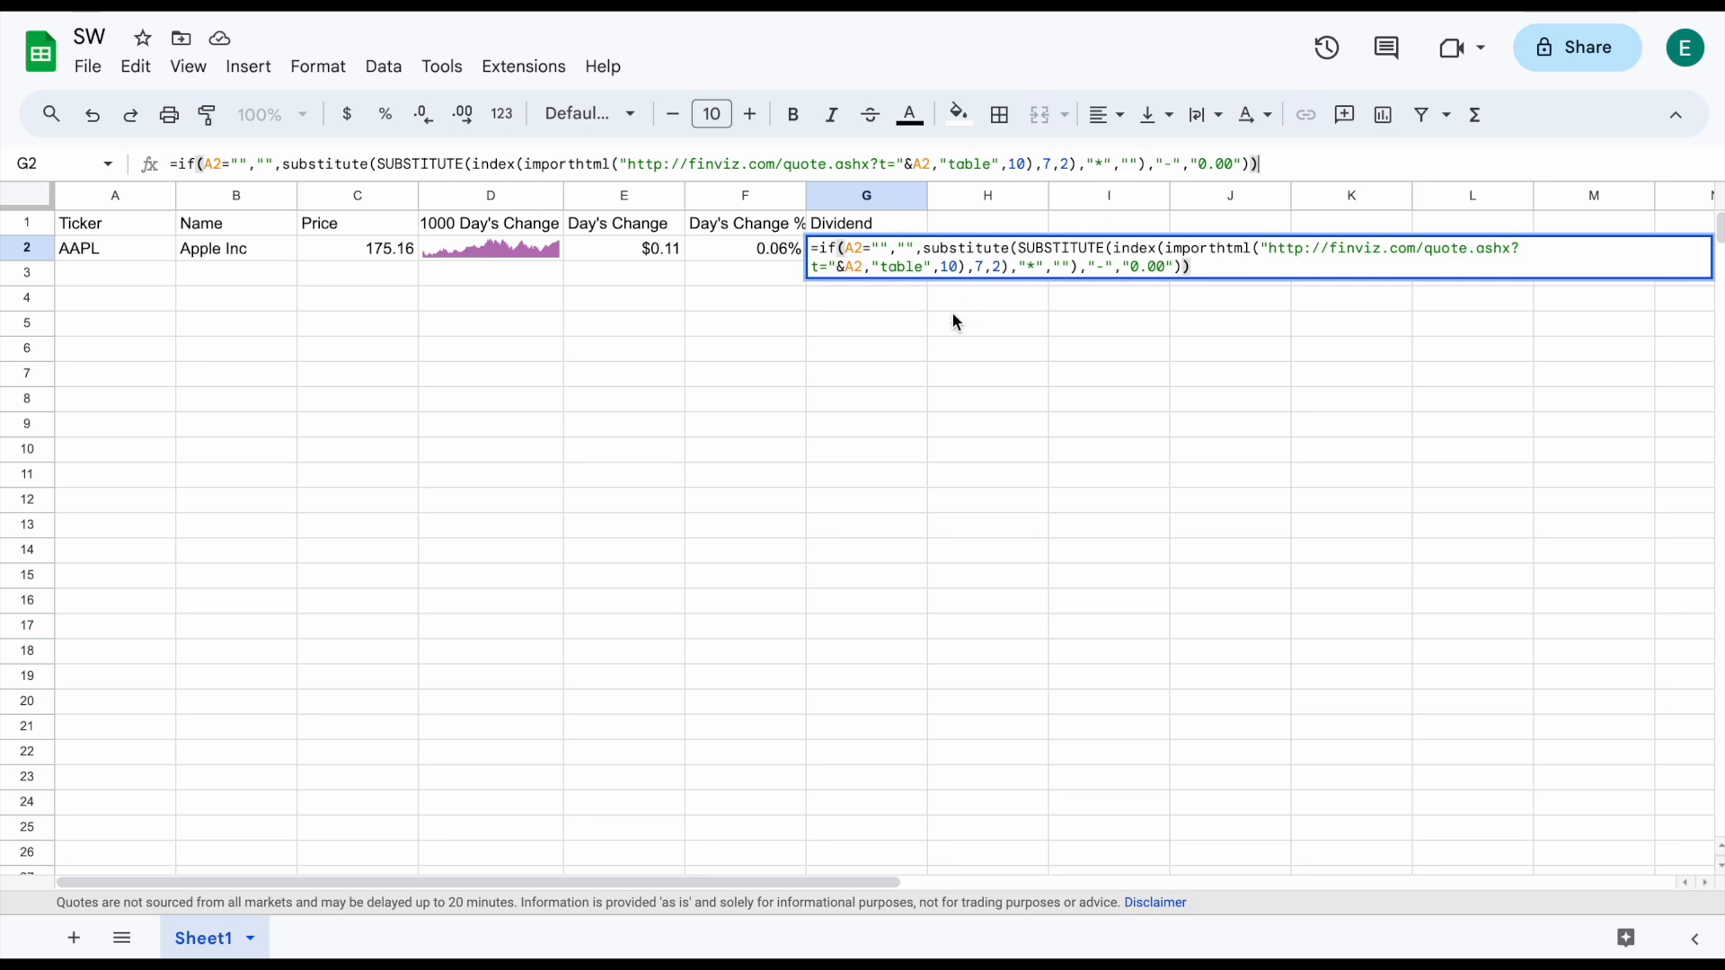
key("Return")
left_click(901, 257)
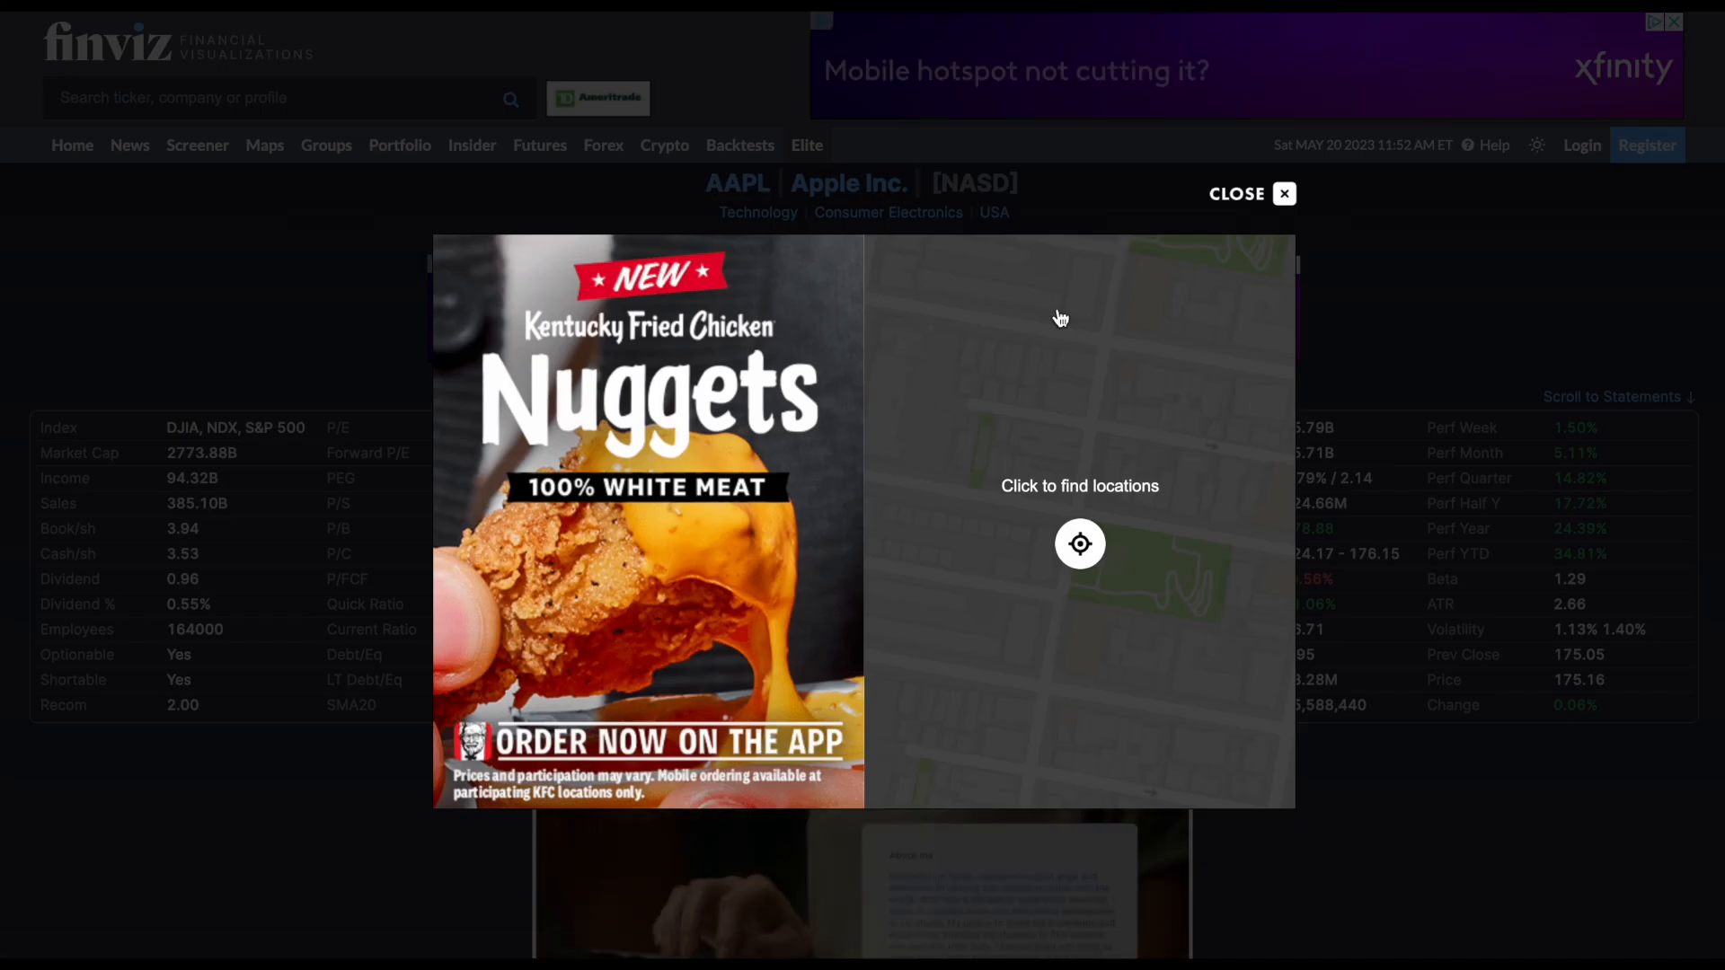
left_click(1239, 194)
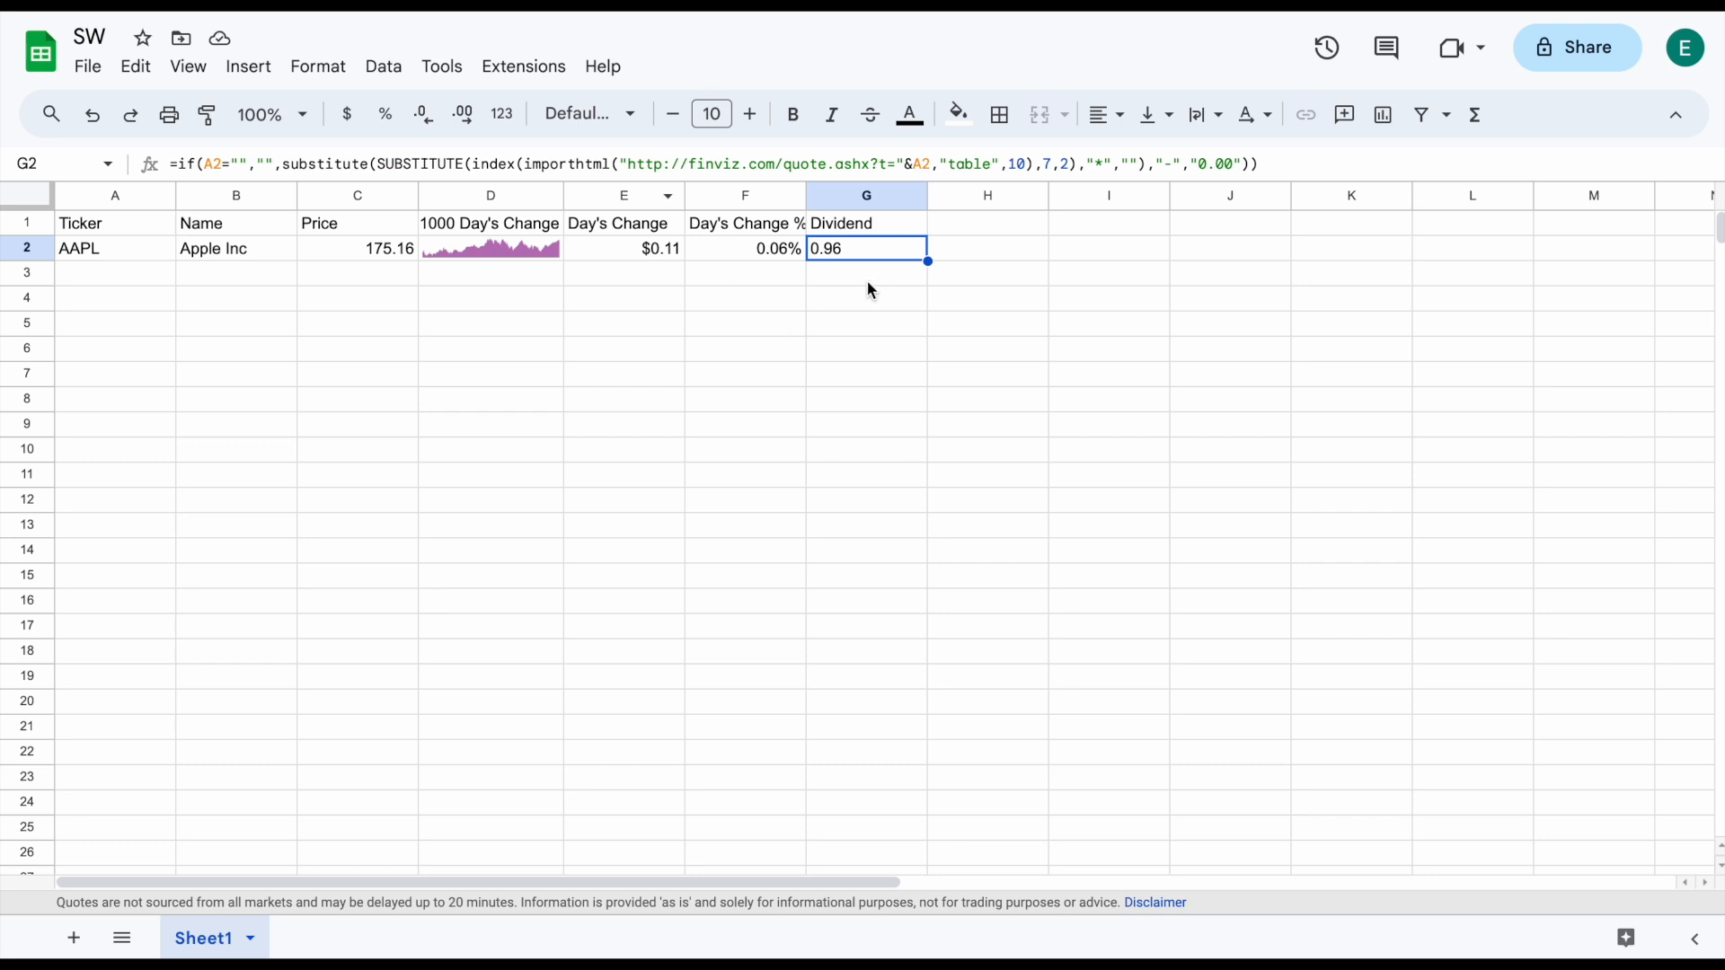
Test the row's lookups with the ticker JNJ in A2, and set the ticker back to AAPL
left_click(144, 255)
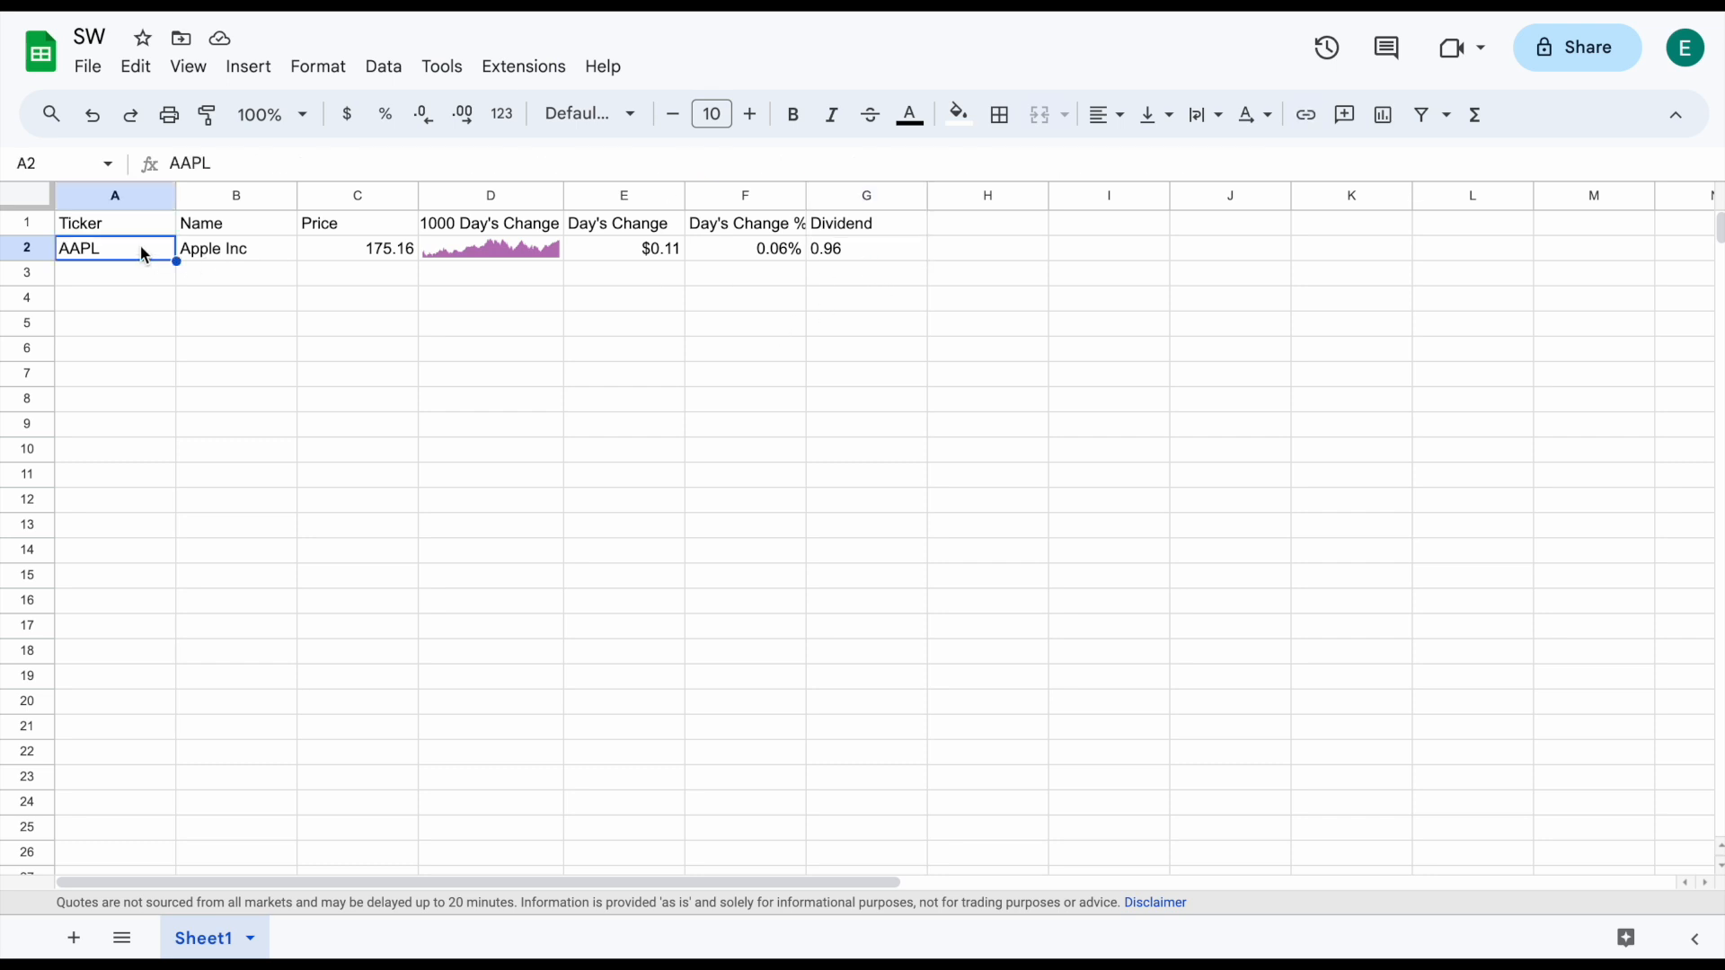
type("JNJ")
key("Return")
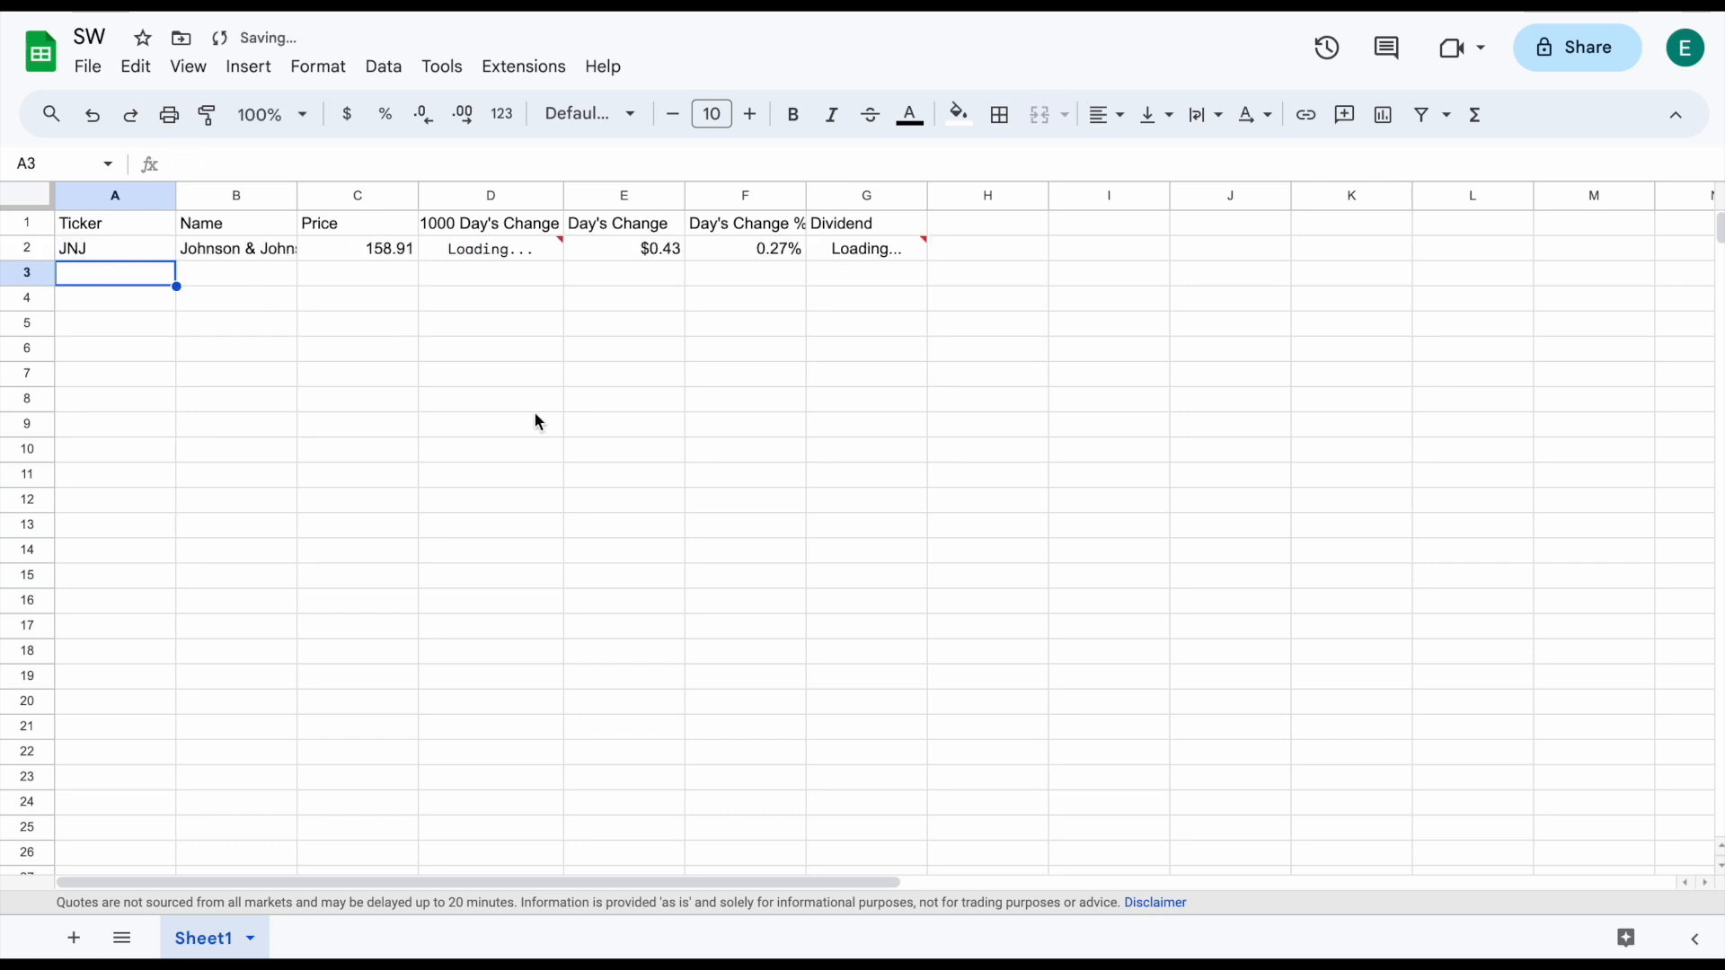
left_click(136, 250)
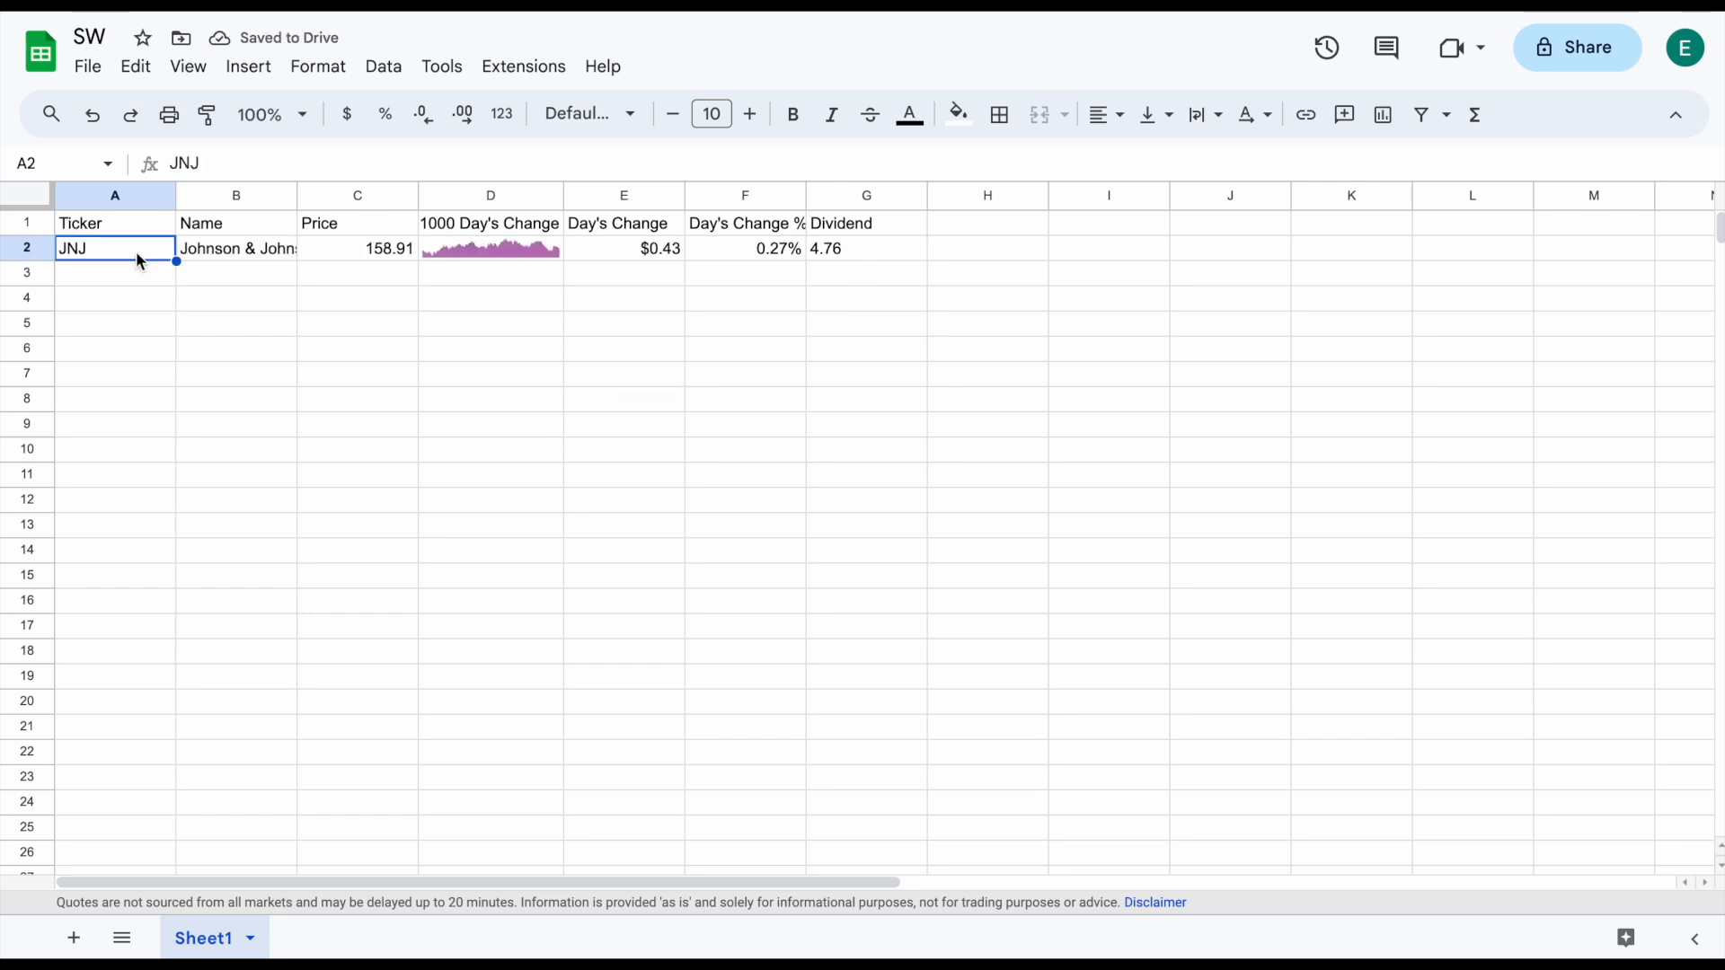
type("AAPL")
key("Return")
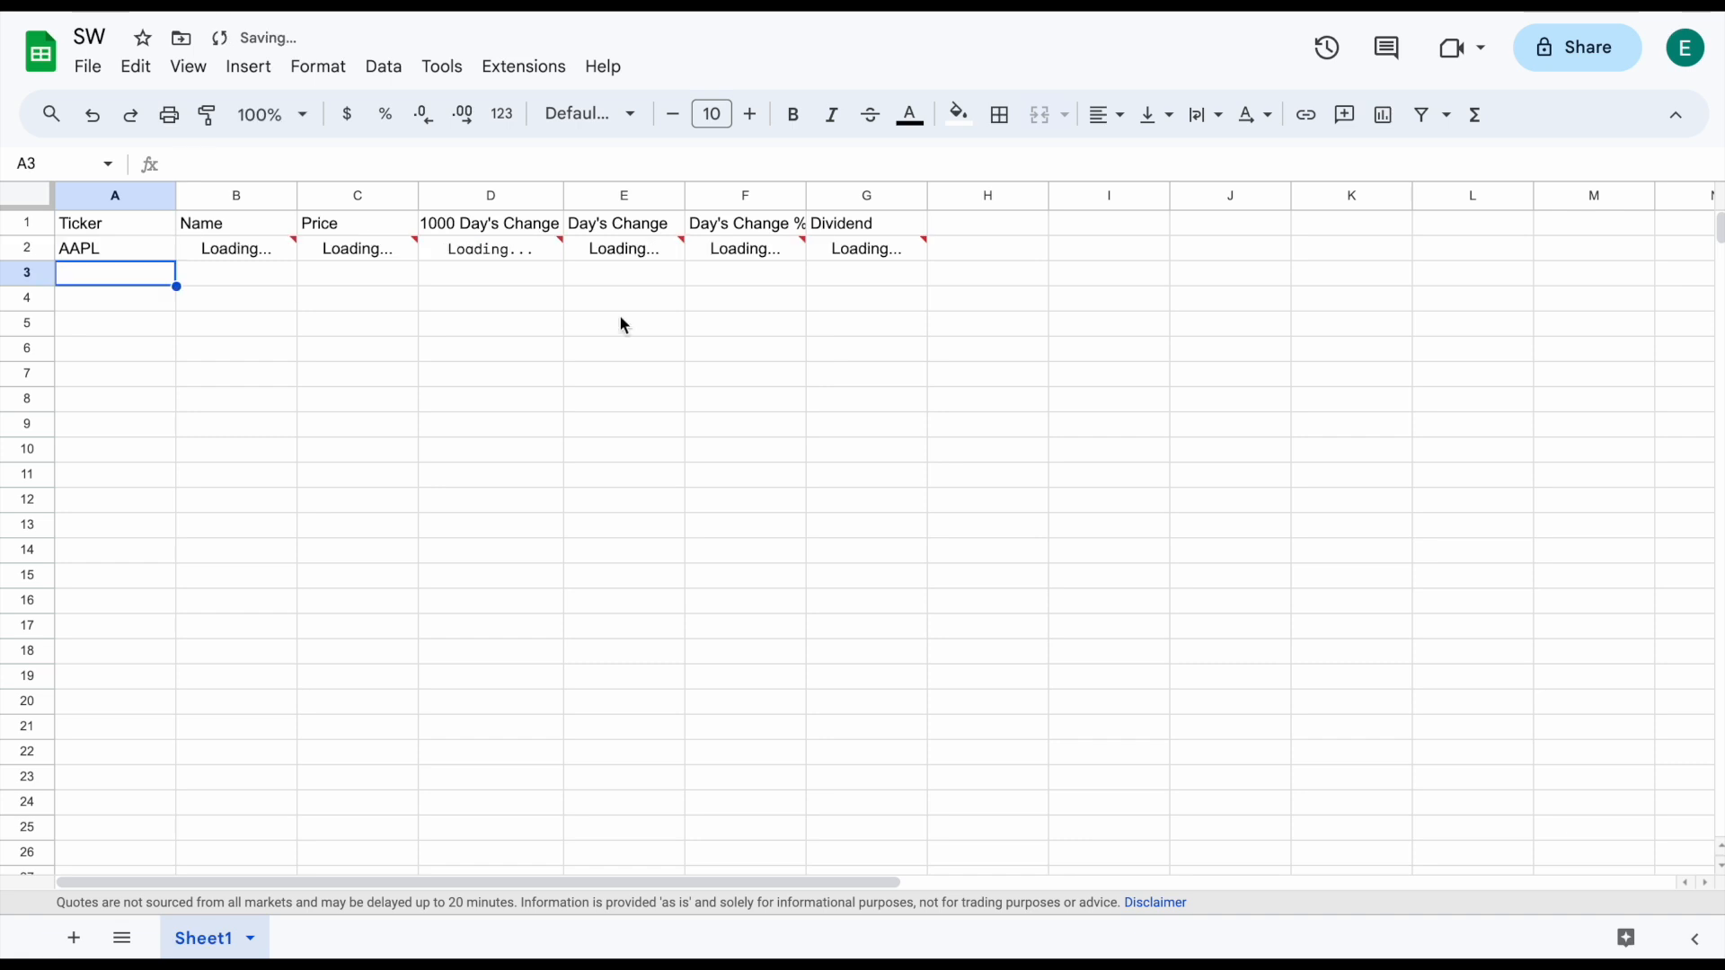
Add the column header Yield in H1
left_click(1007, 236)
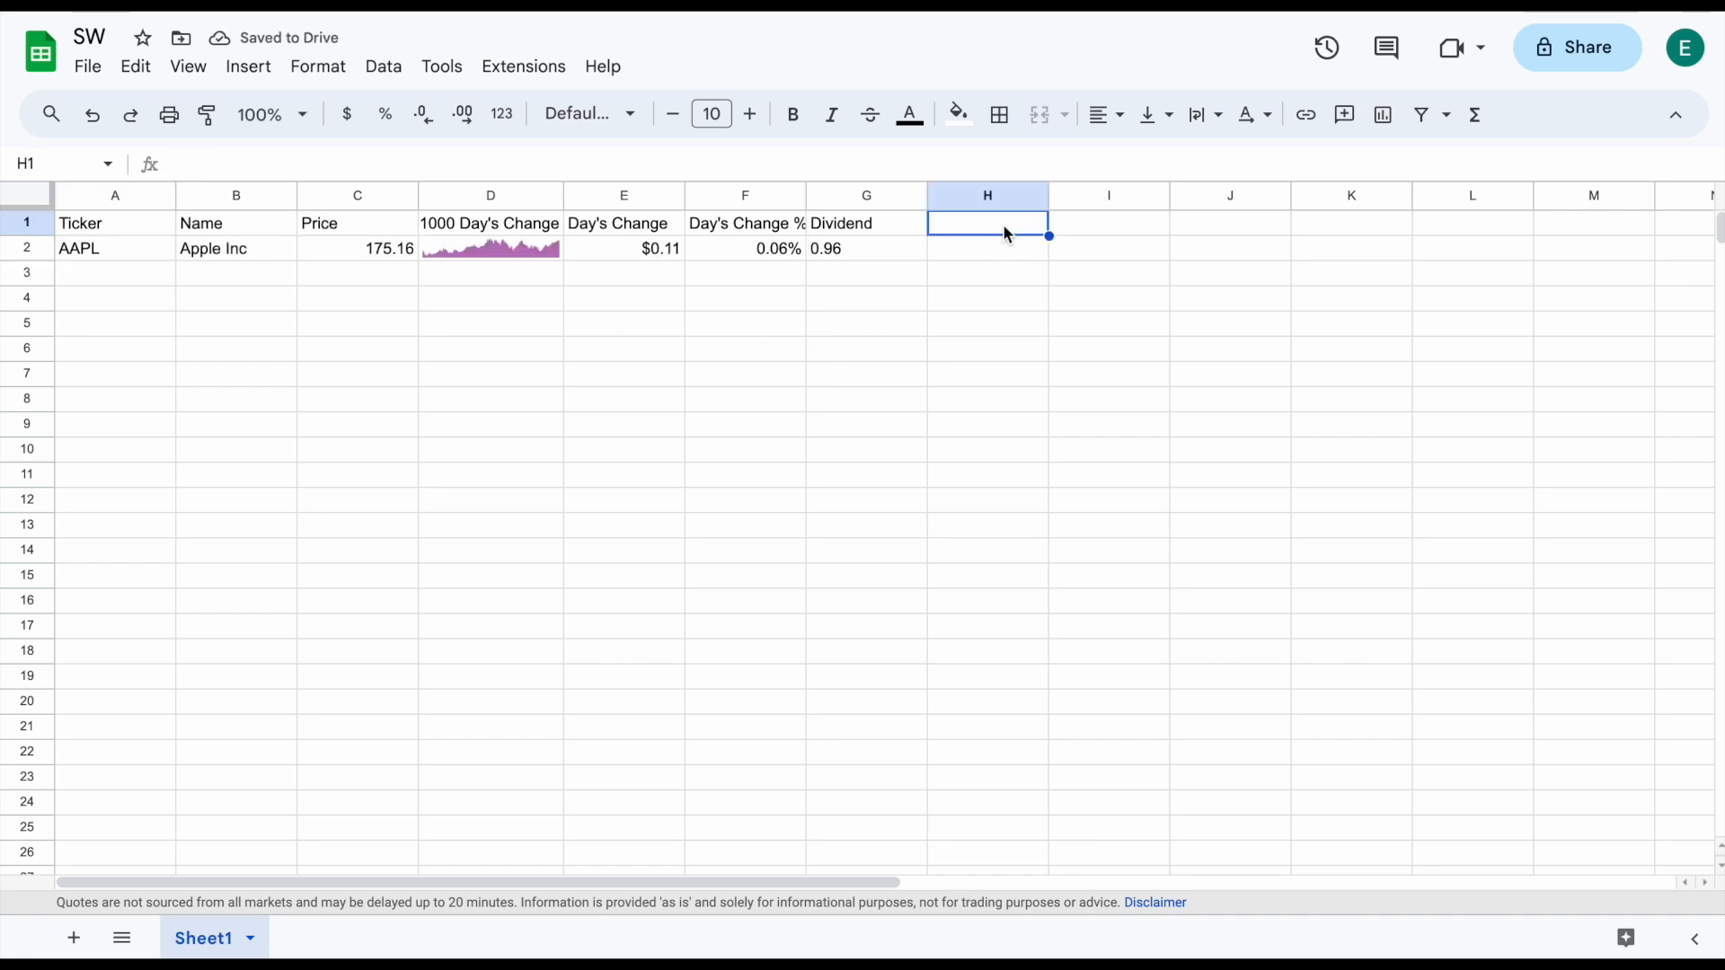
type("Yield")
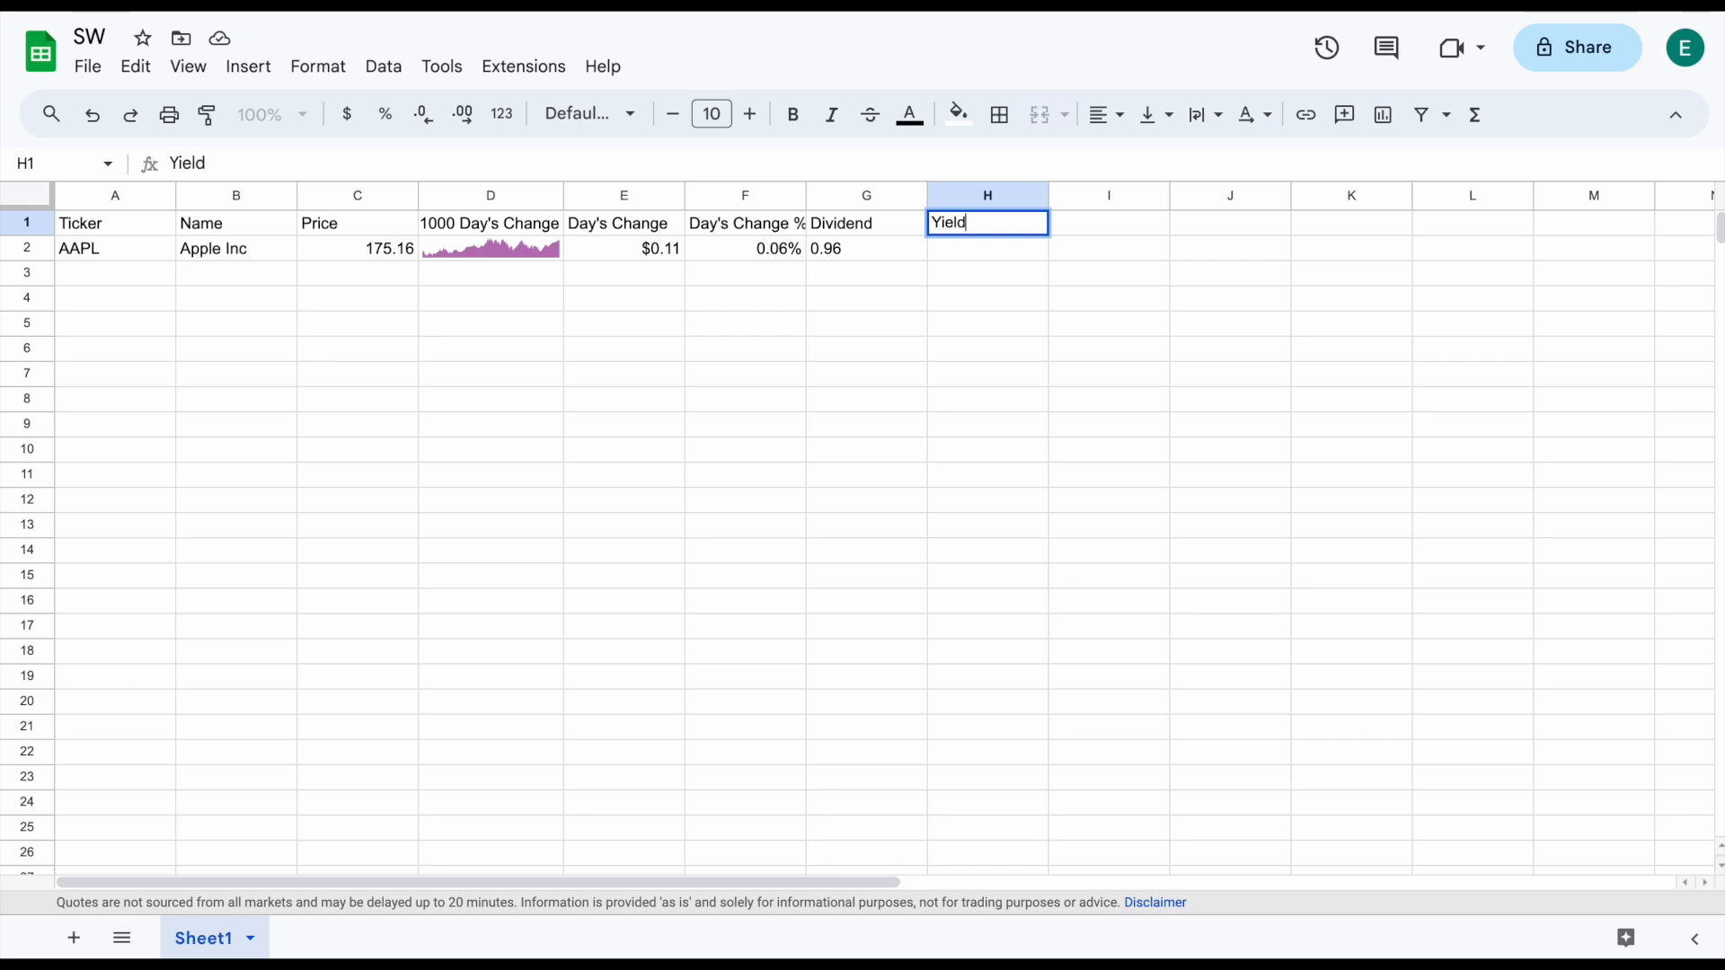
key("Return")
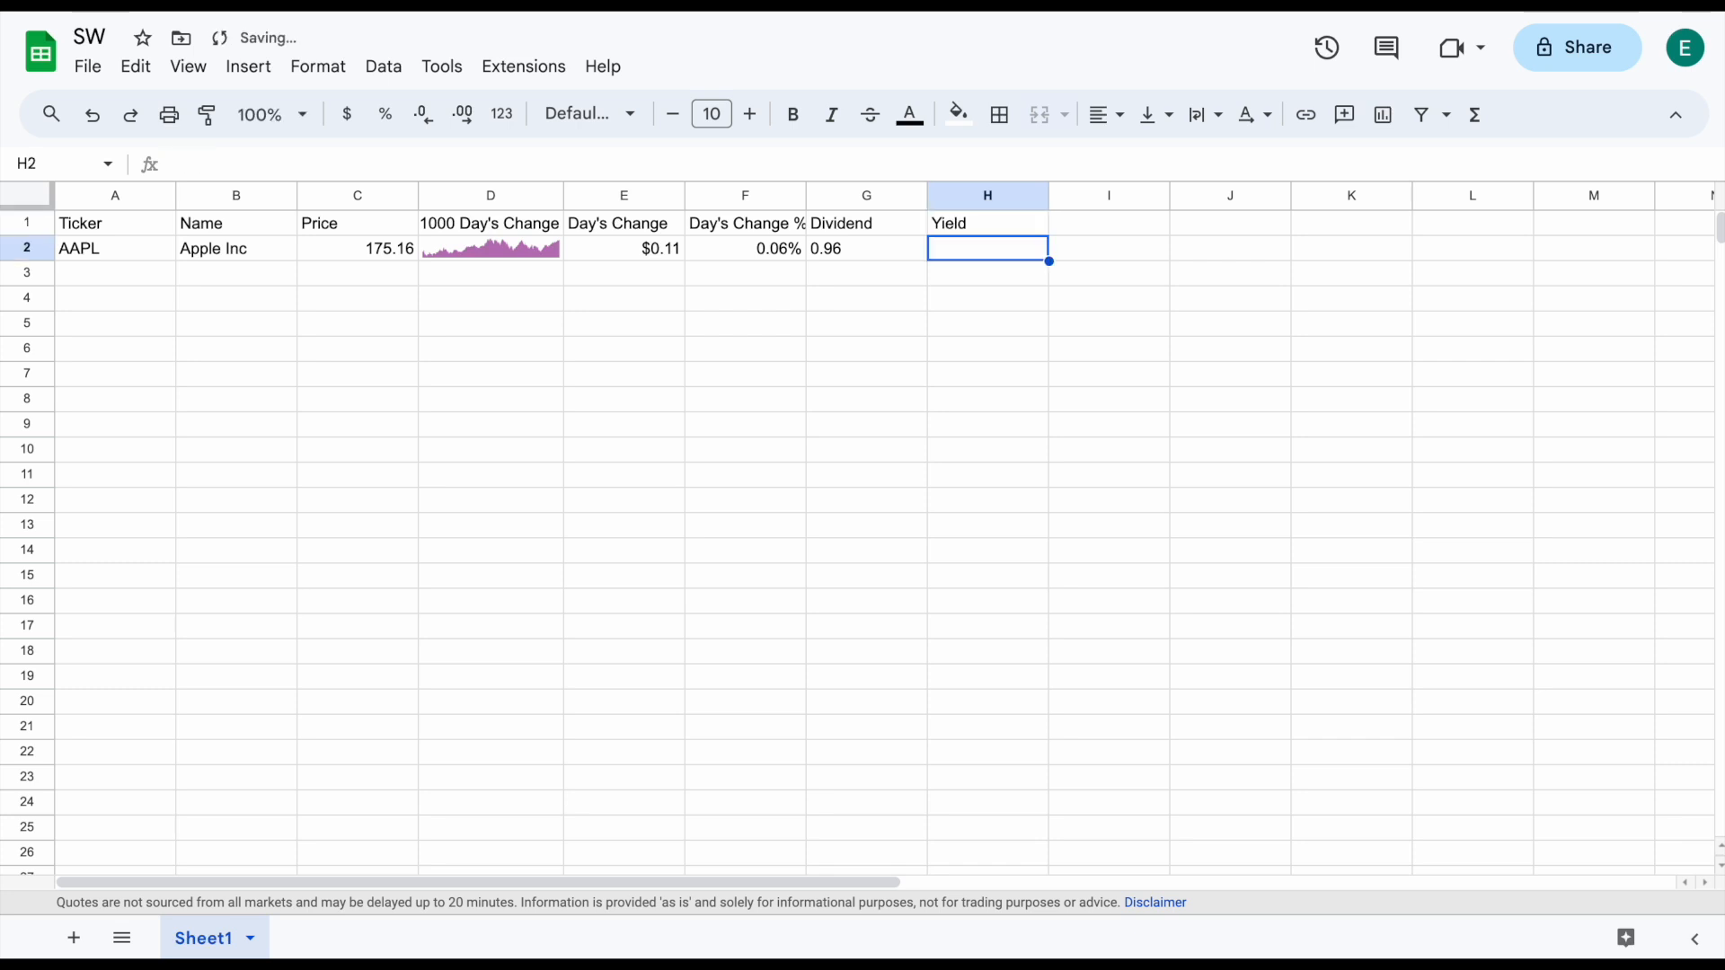
Calculate the dividend yield in H2 with =G2/C2 and format the cell as a percentage
type("=")
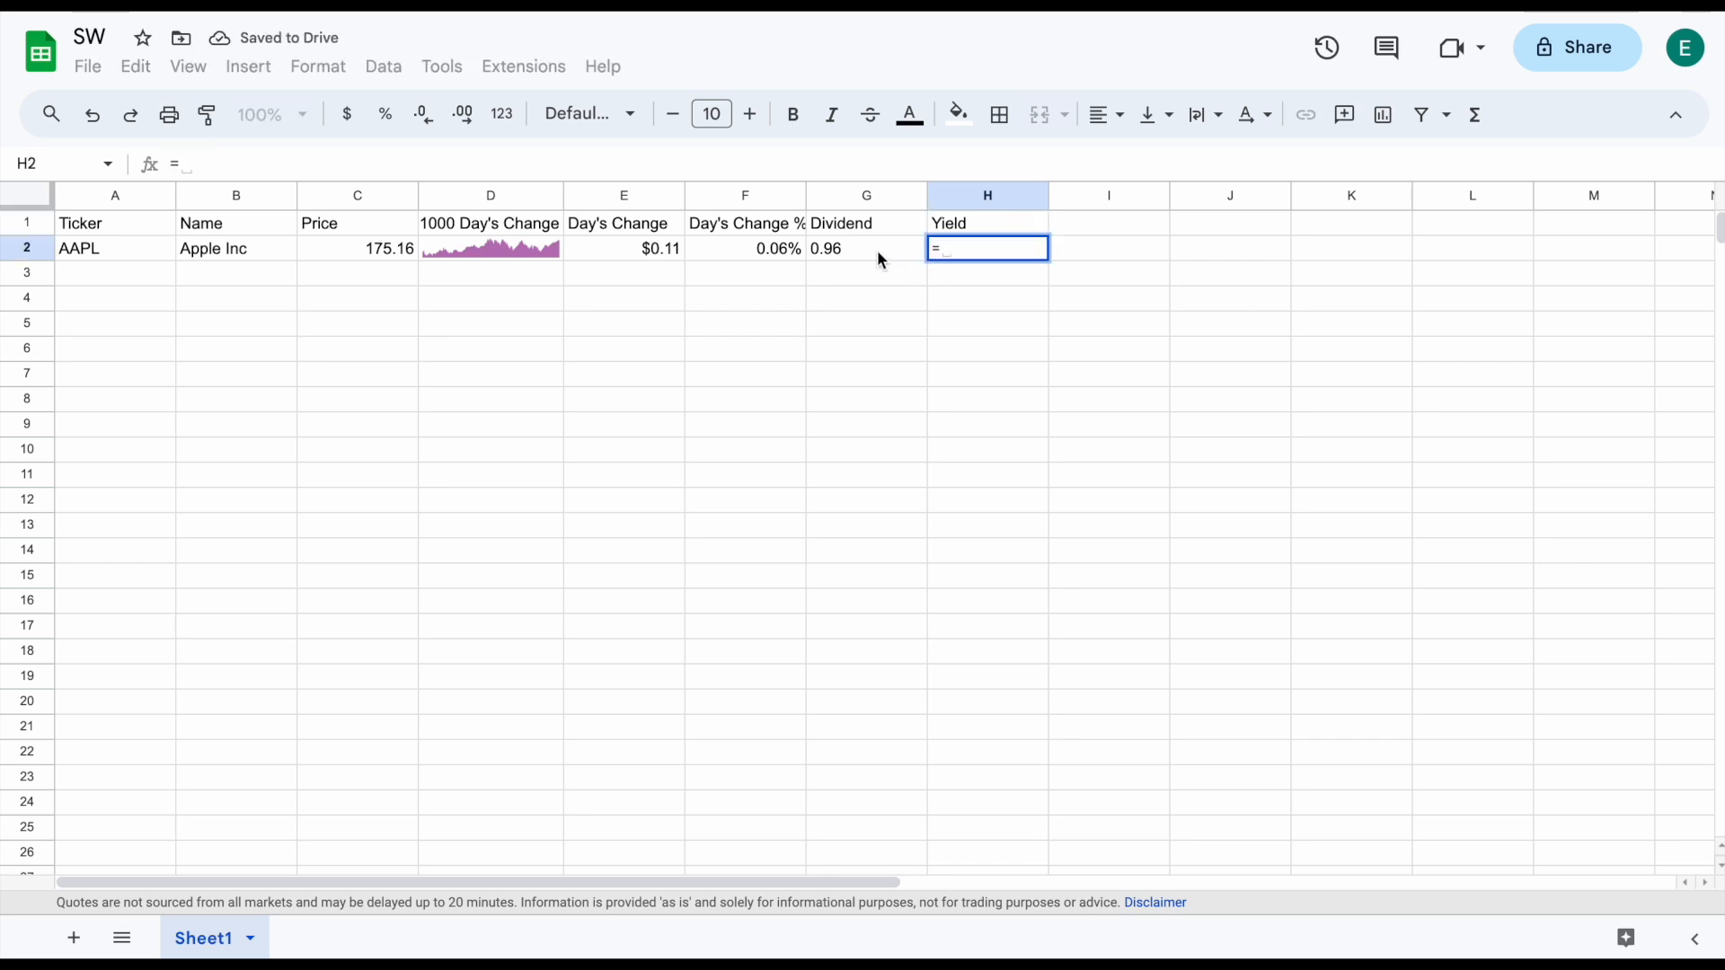
left_click(872, 252)
type("/")
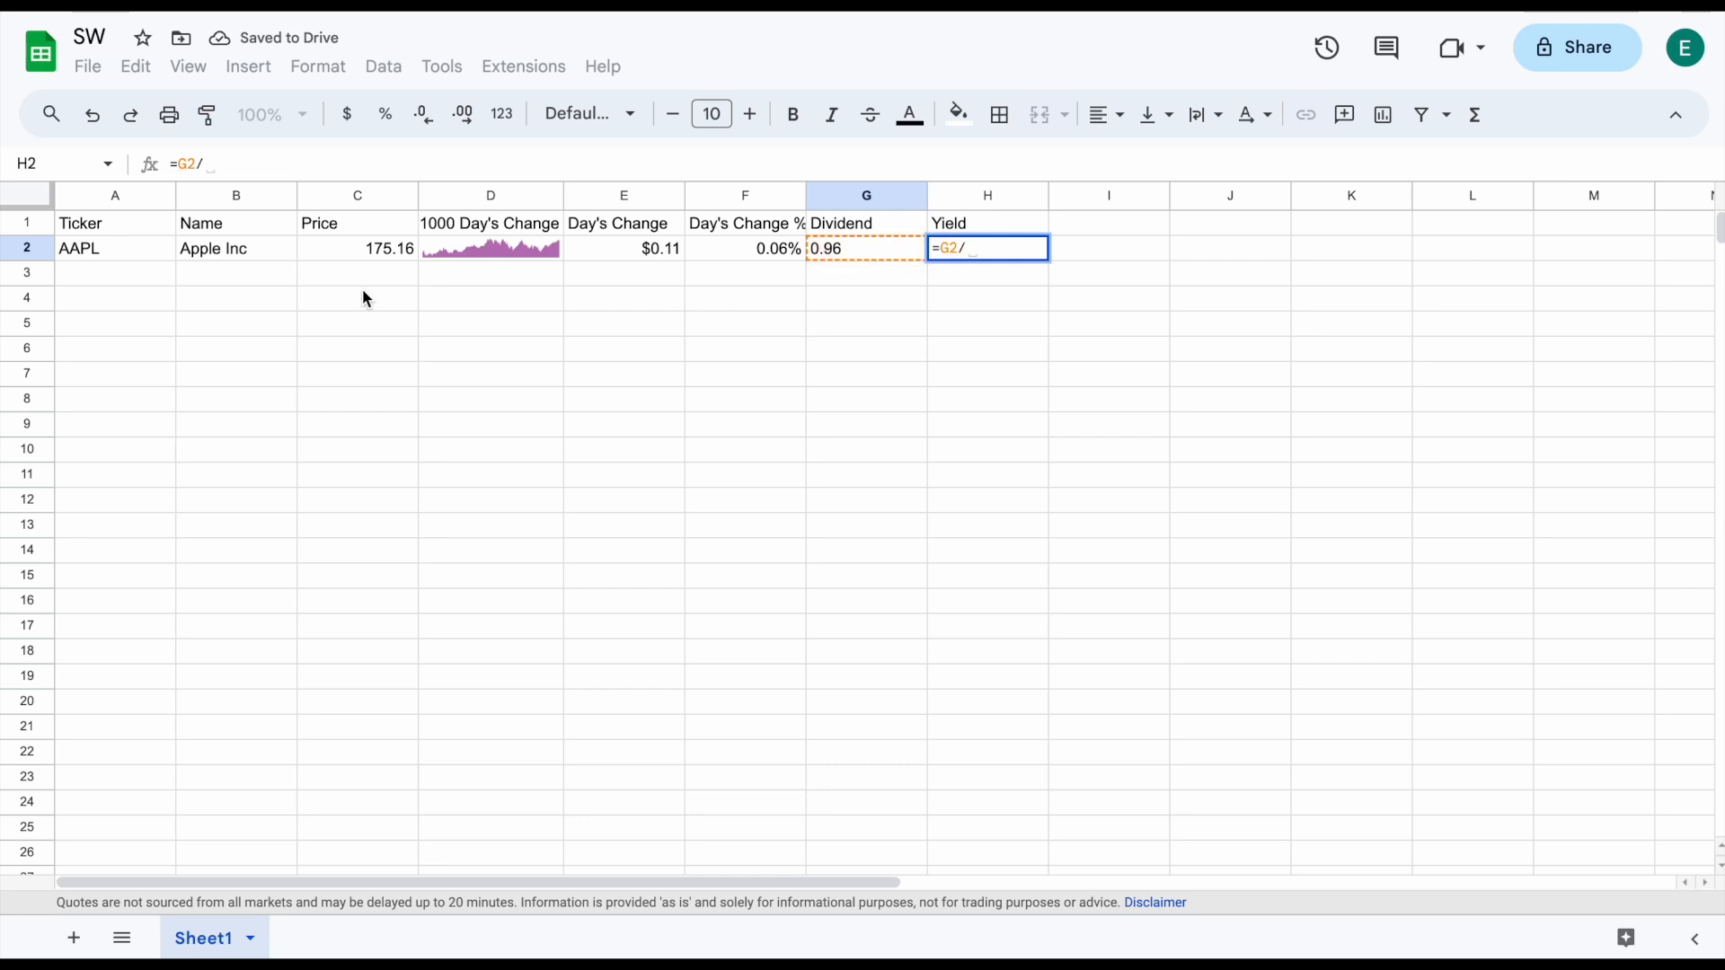
left_click(377, 258)
key("Return")
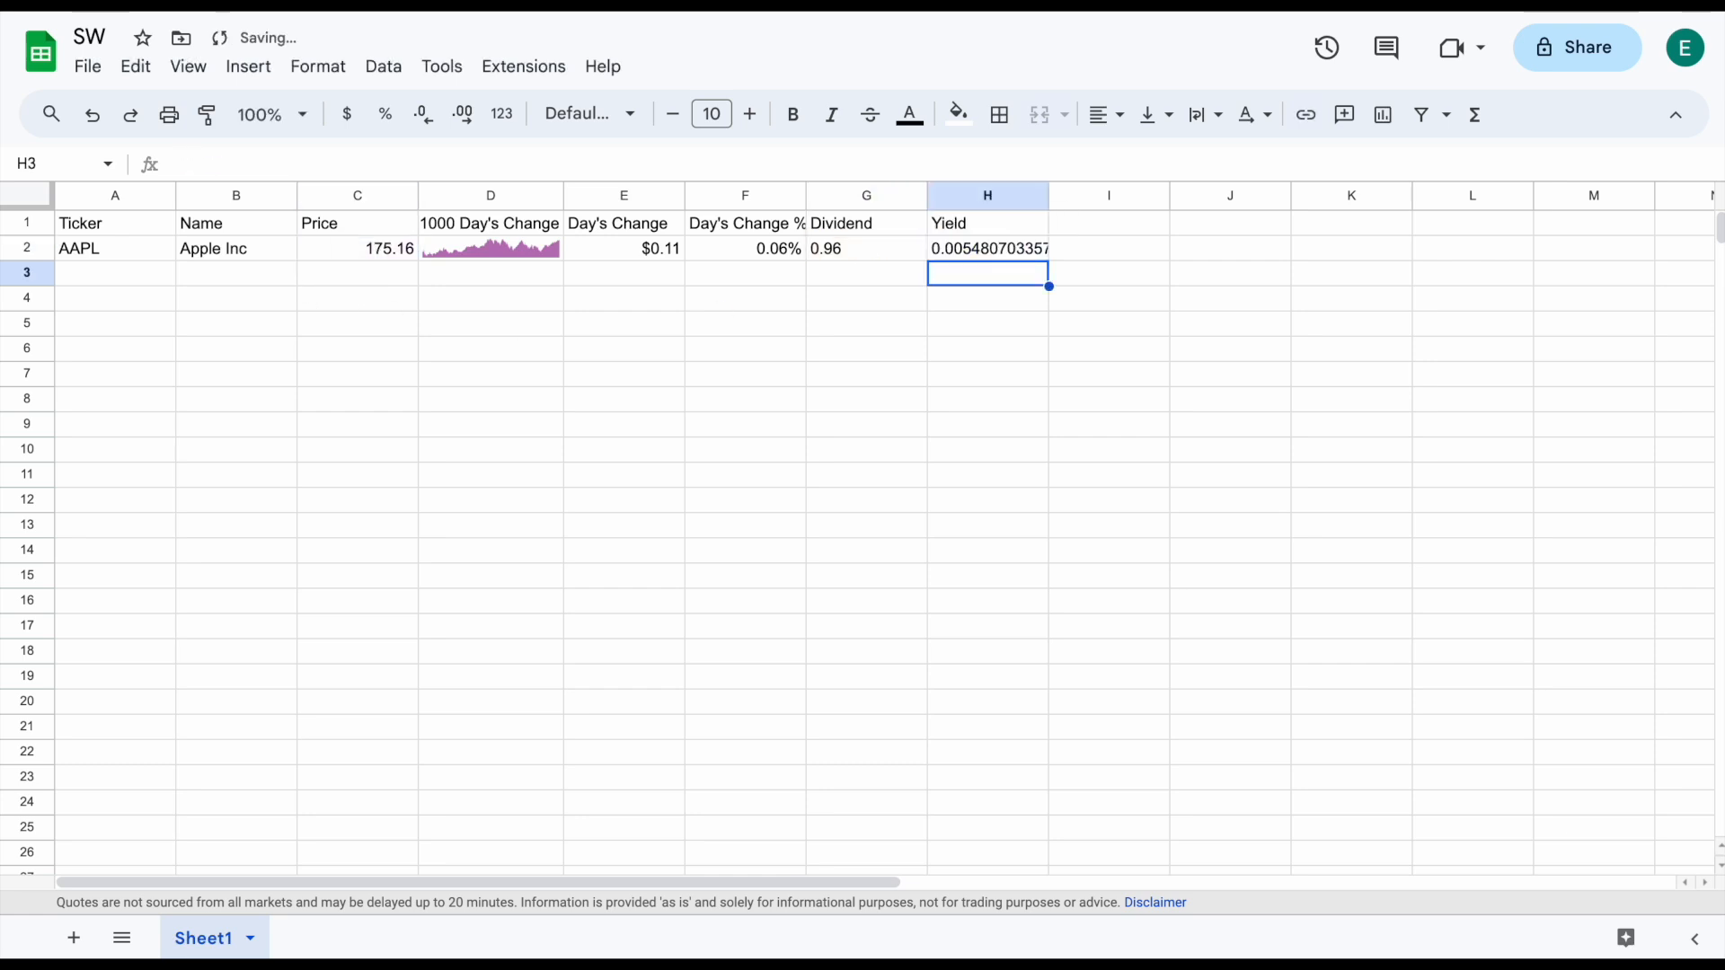
left_click(988, 253)
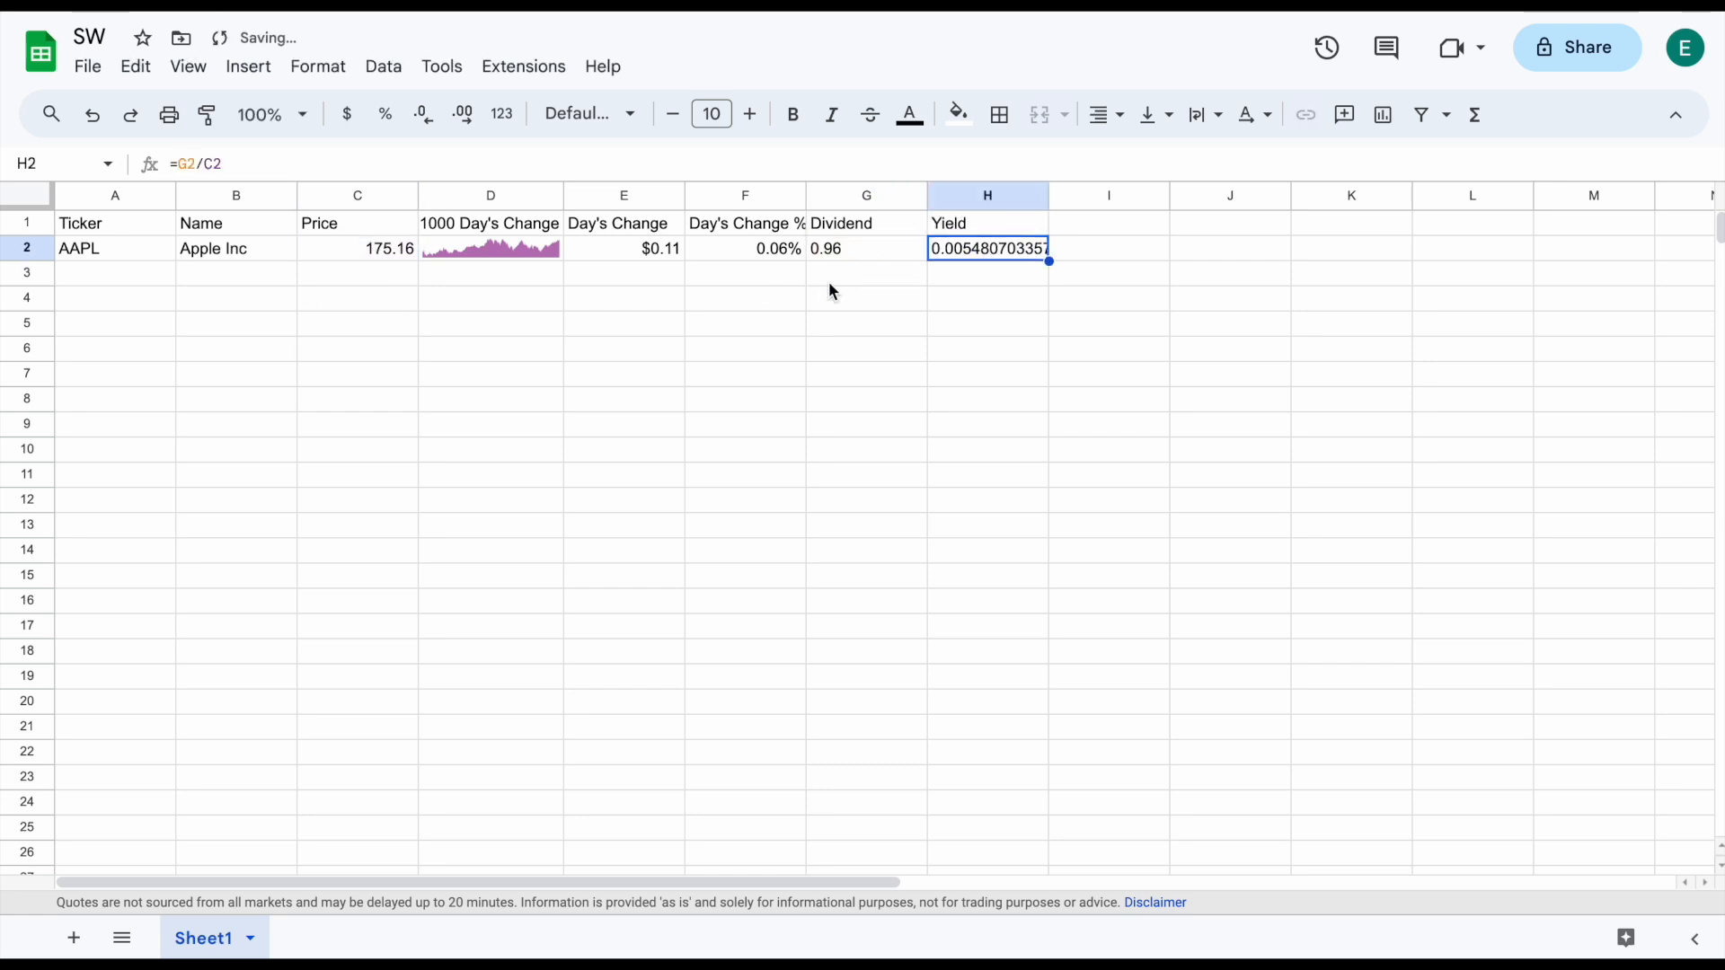
left_click(389, 117)
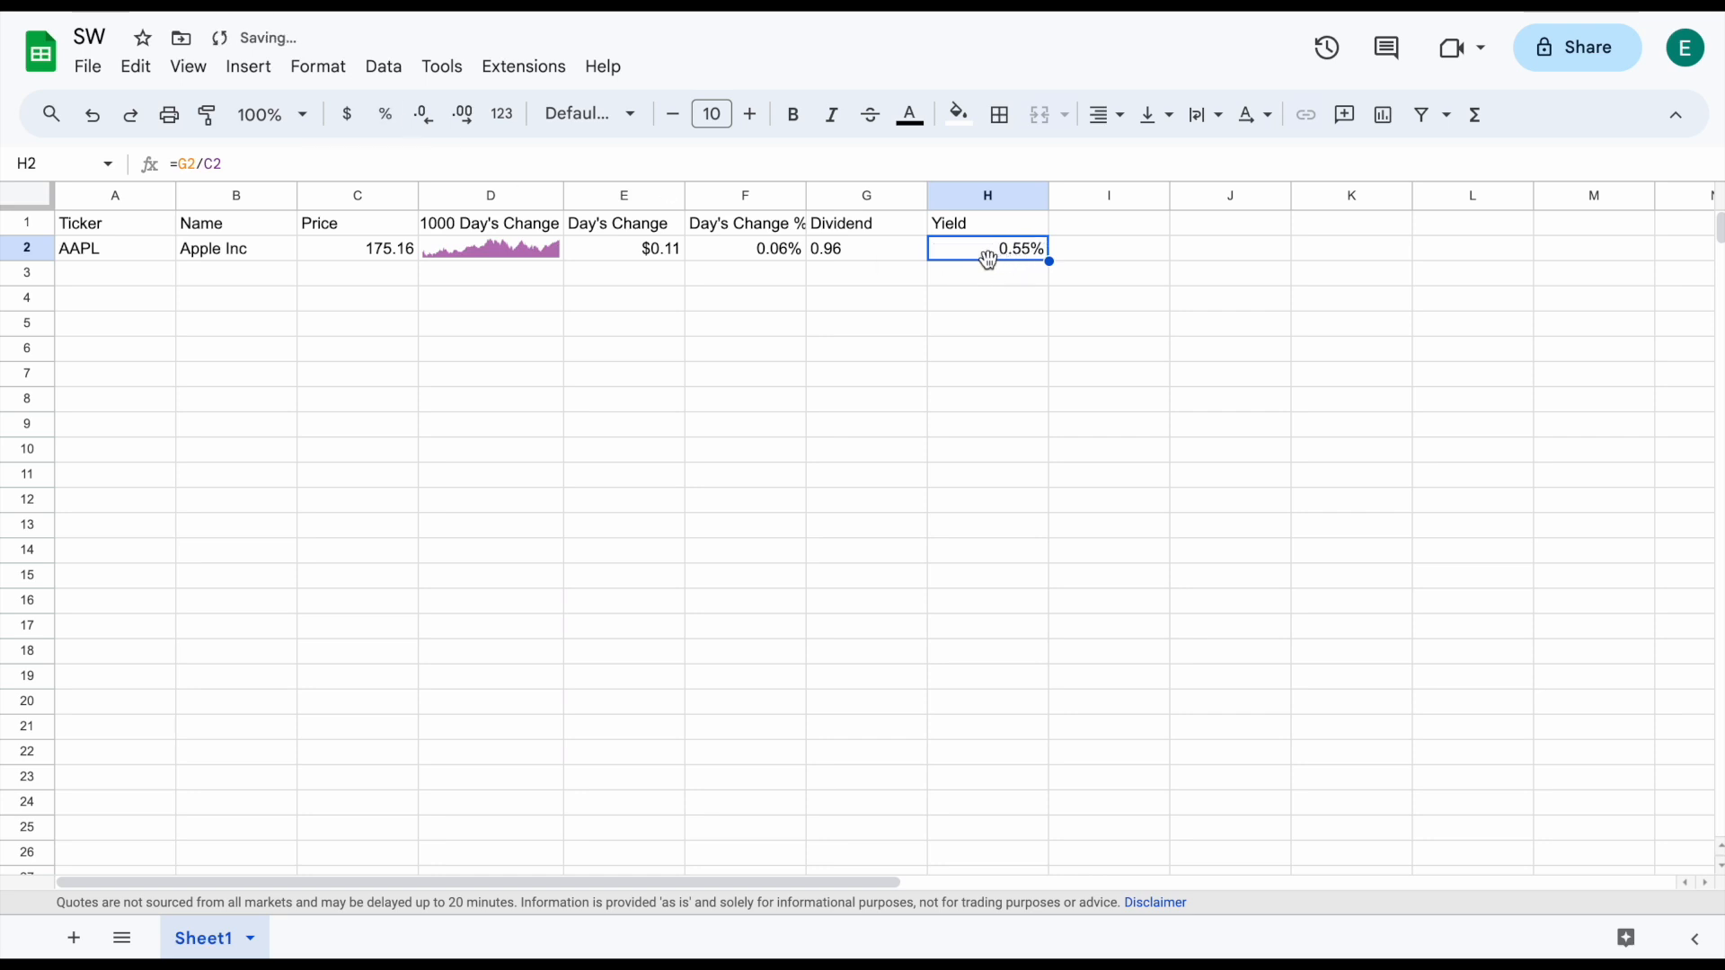
left_click(876, 246)
left_click(994, 248)
Add the column headers 52 Week High in I1 and 52 Week Low in J1
left_click(1092, 223)
type("5")
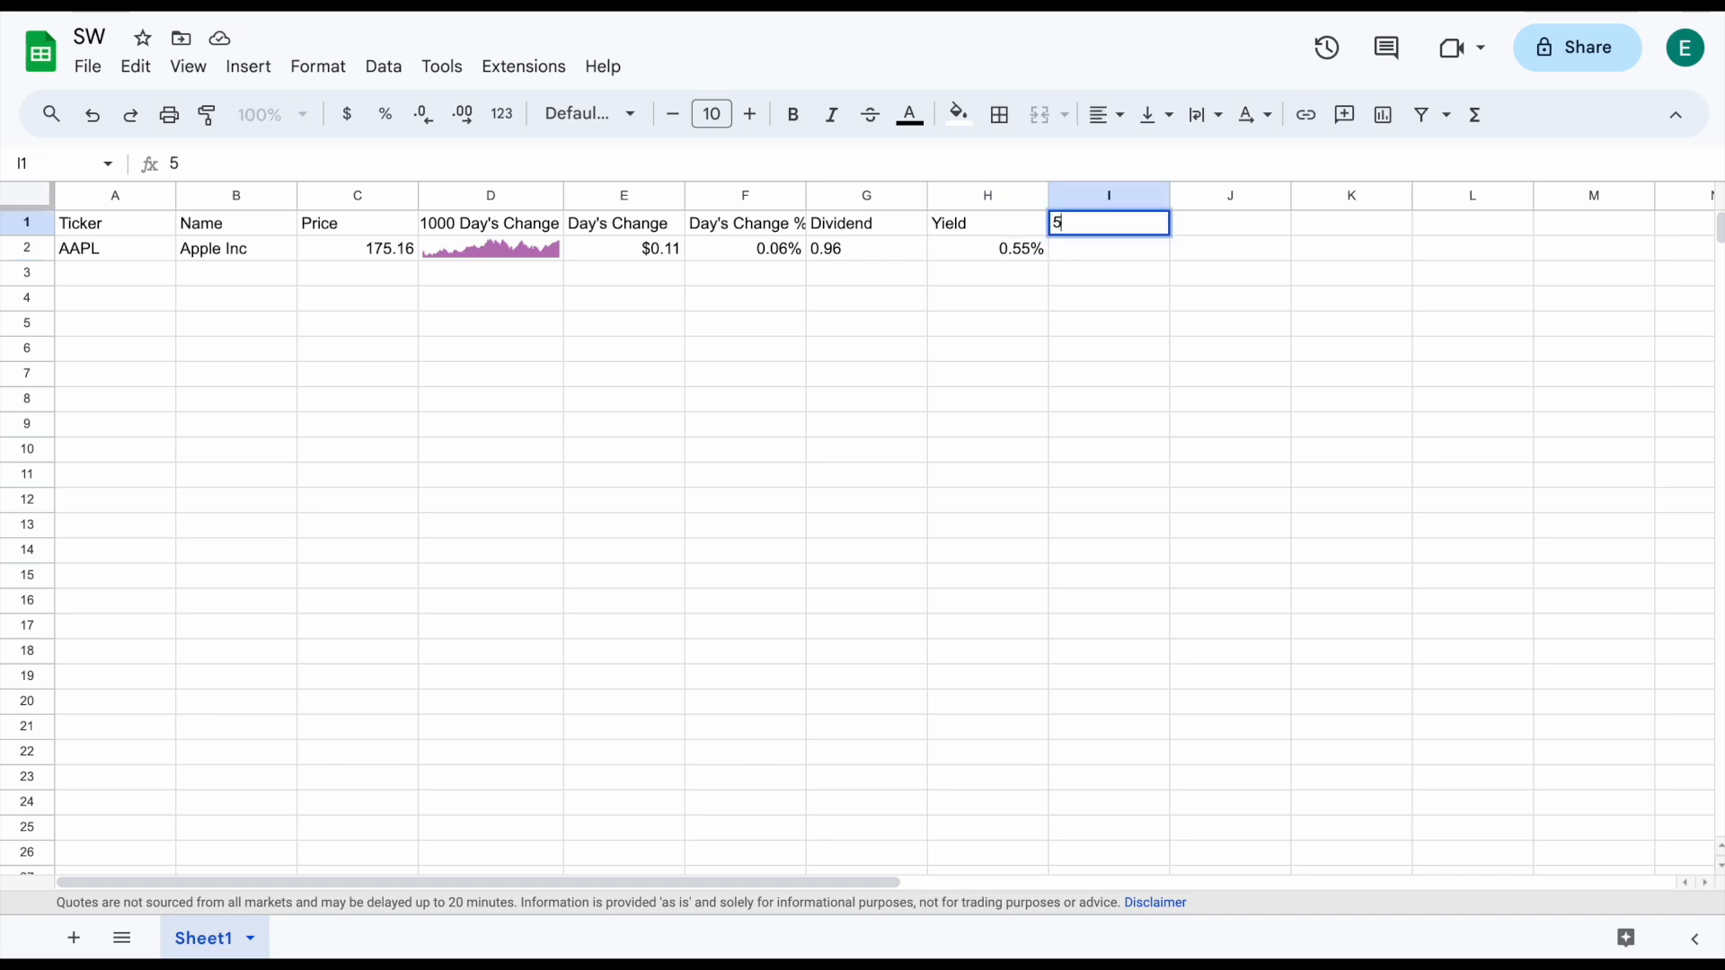
type("2 Week High")
key("Tab")
type("52 Week")
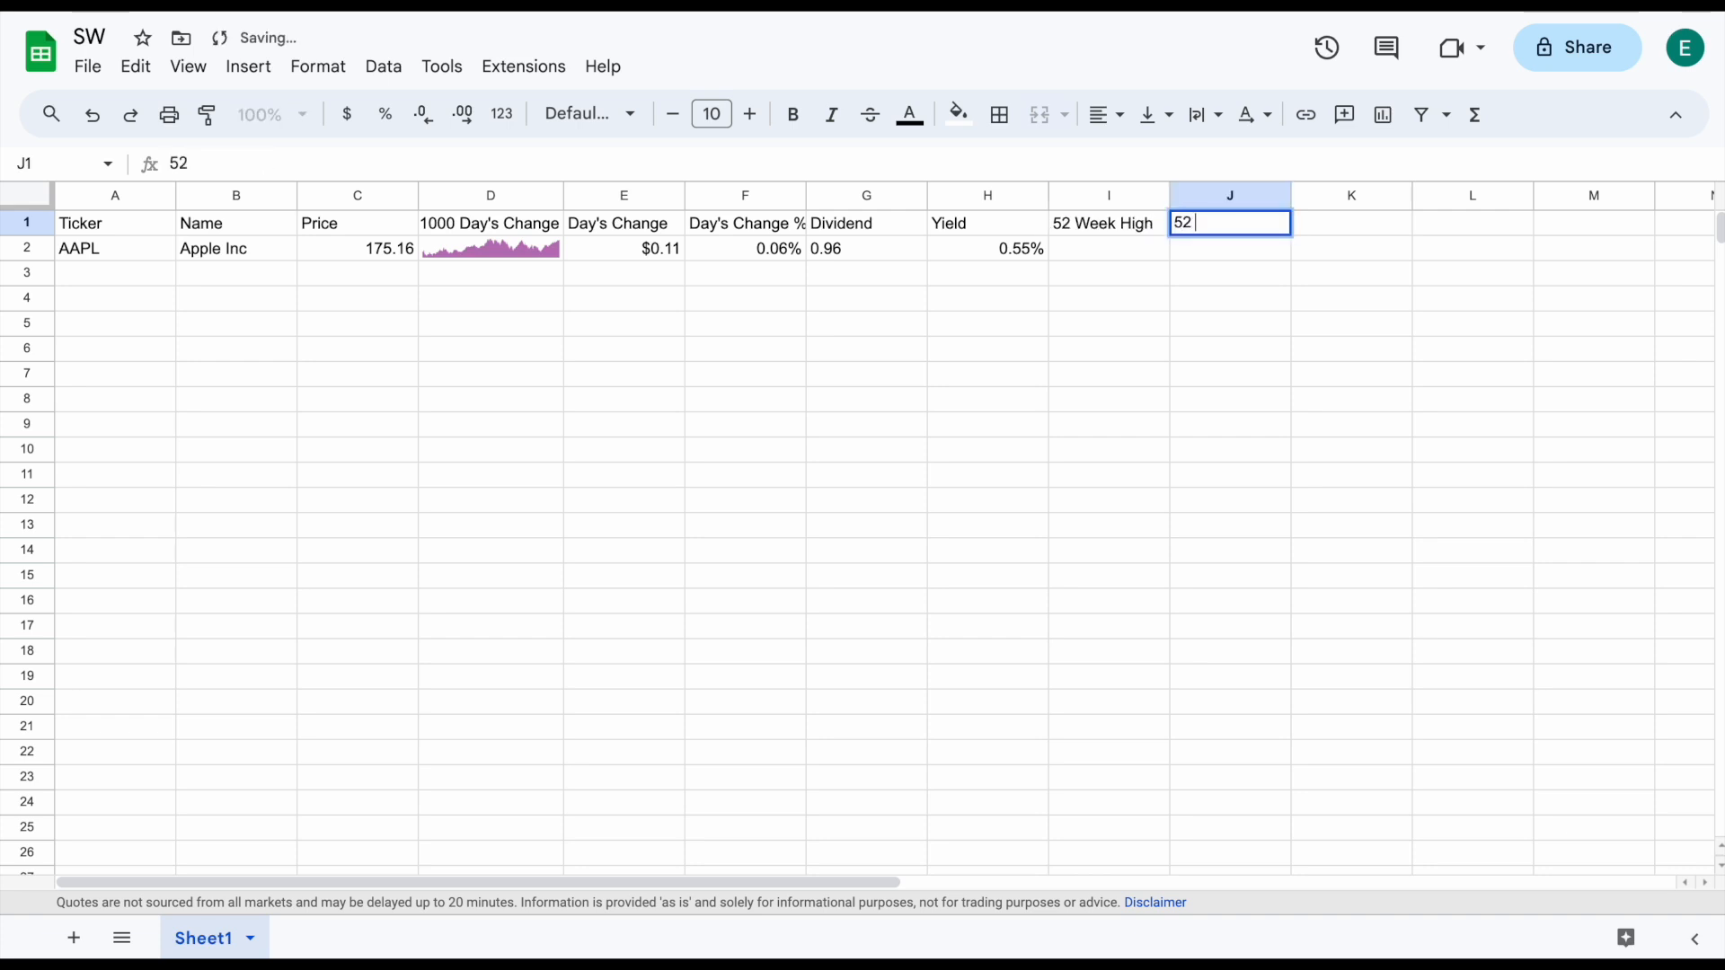
type(" Low")
key("Return")
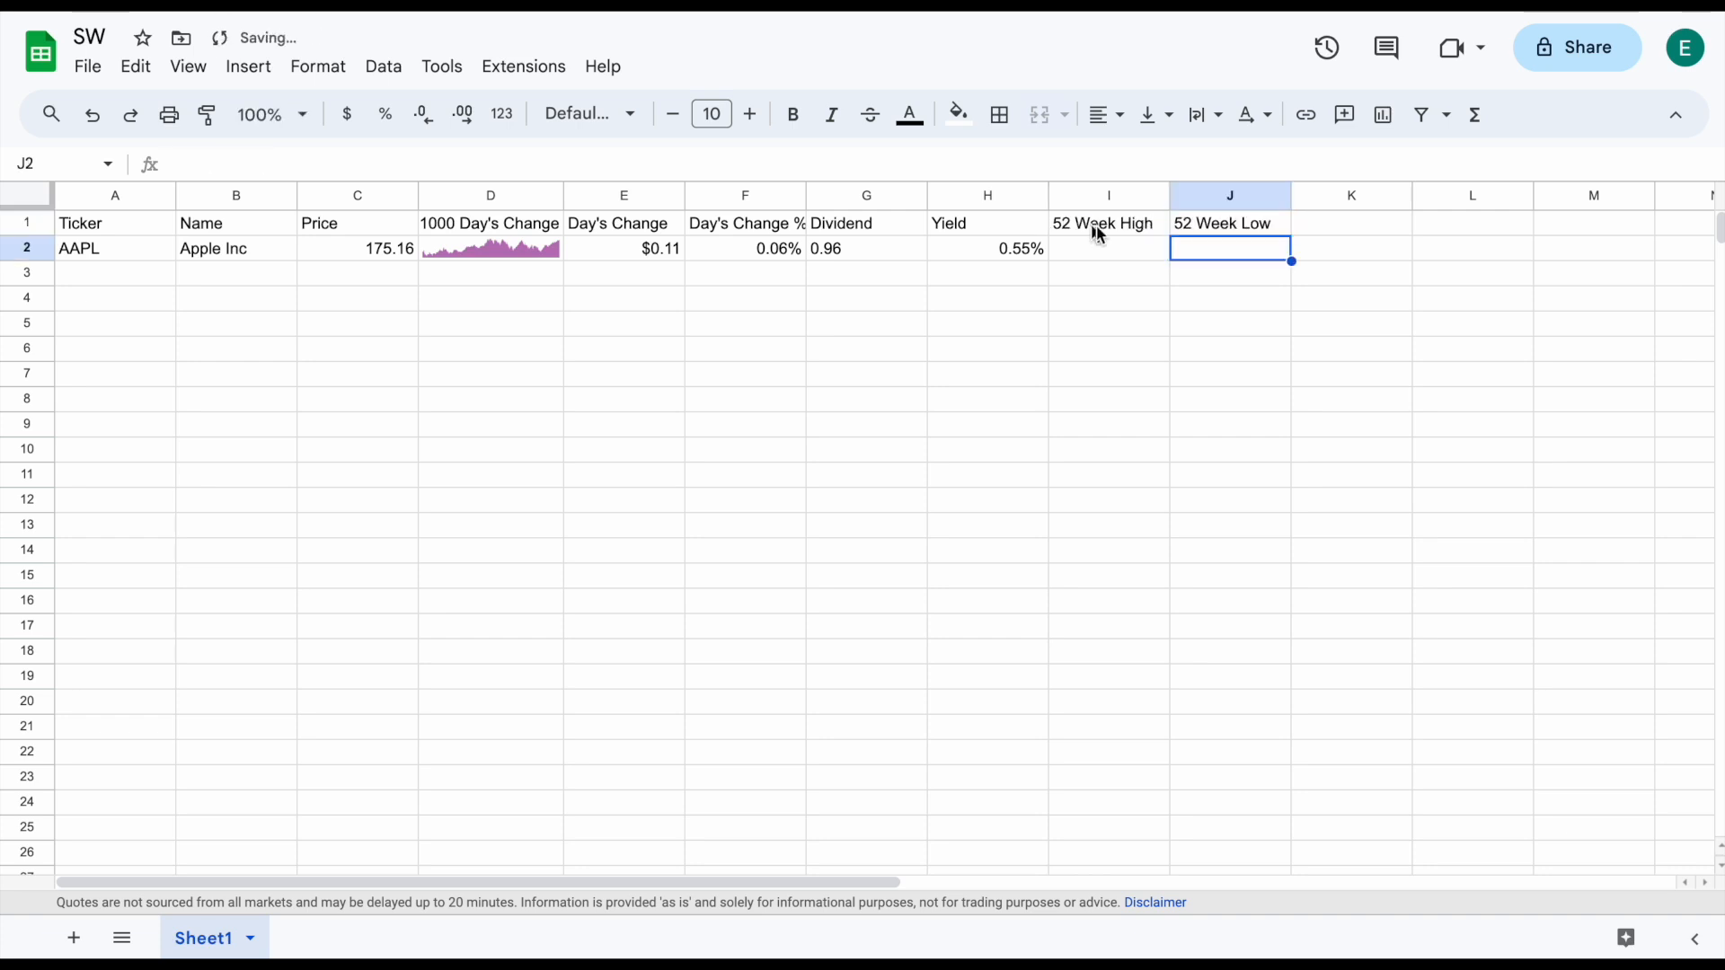
Enter =GOOGLEFINANCE(A2,"high52") in I2 to fetch the 52-week high
left_click(1125, 258)
type("=goo")
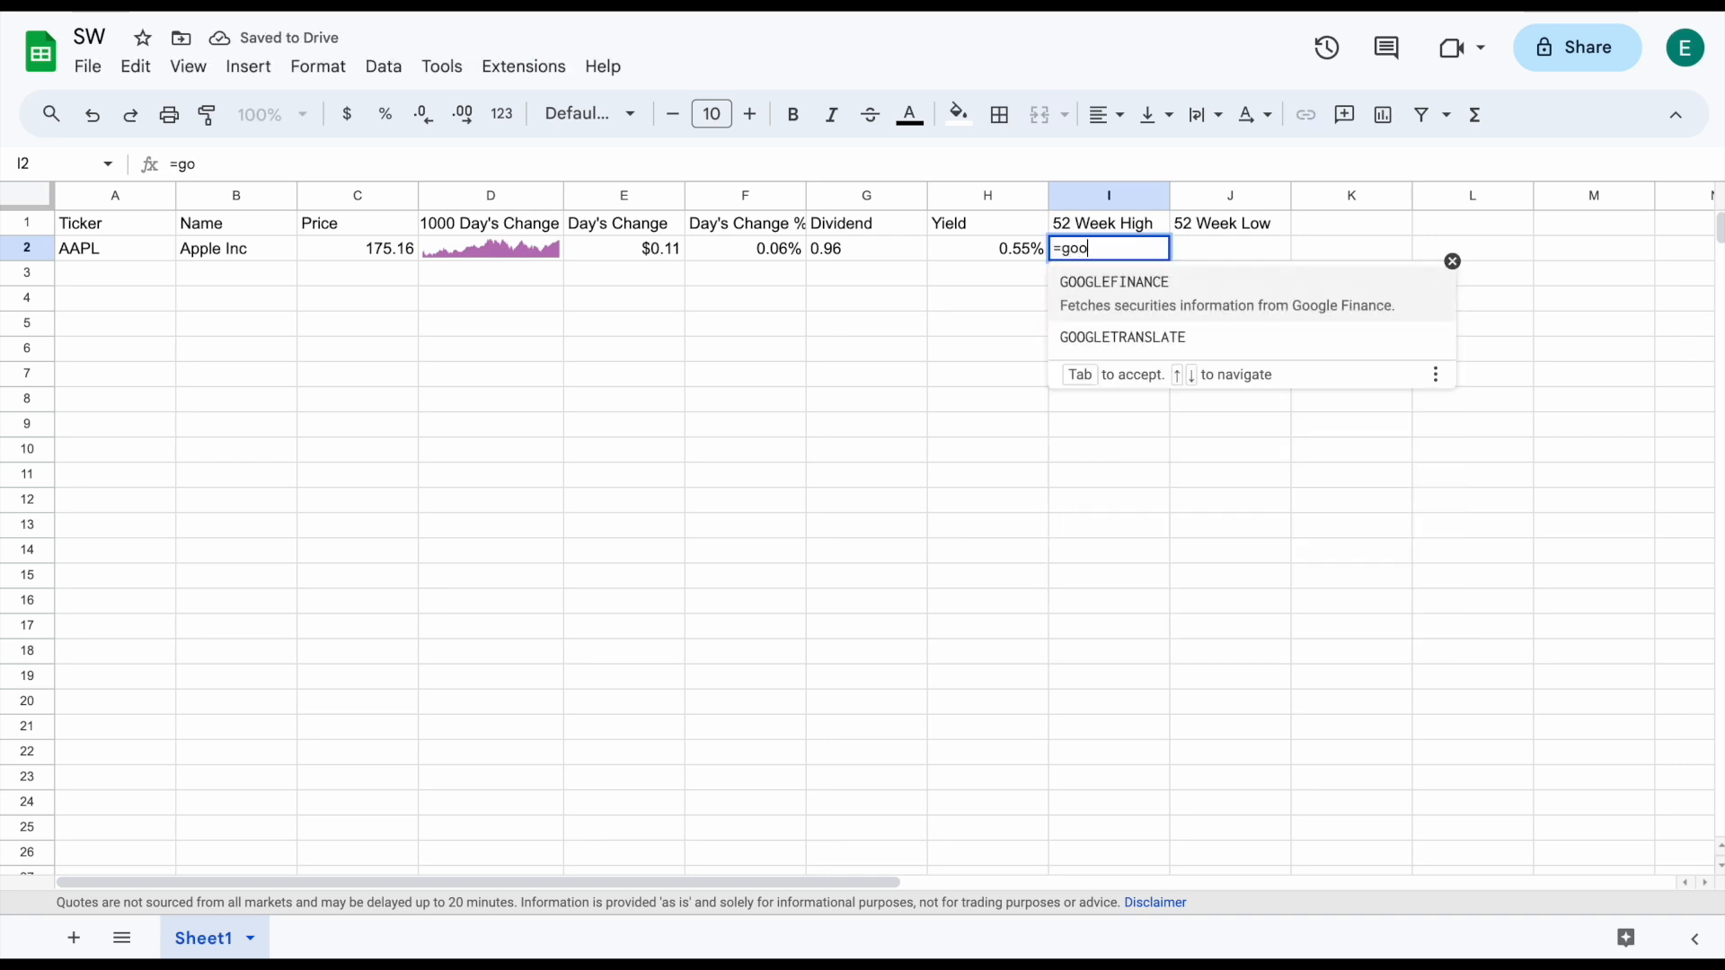
left_click(1172, 292)
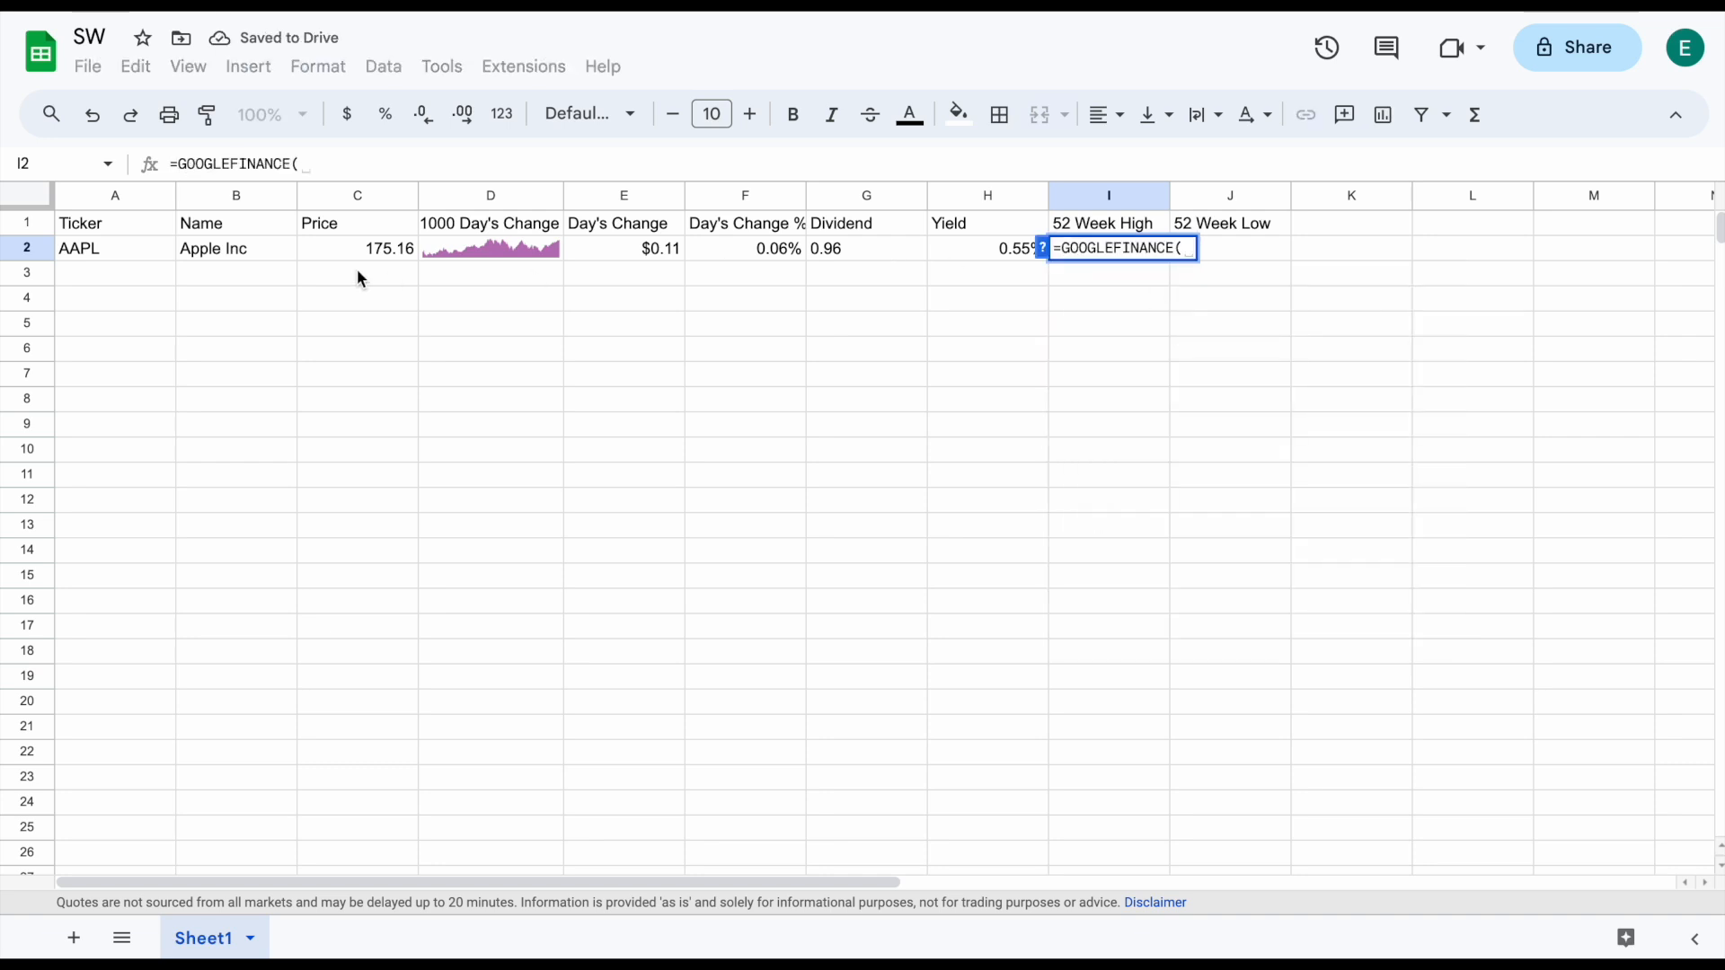
left_click(116, 248)
type(",")
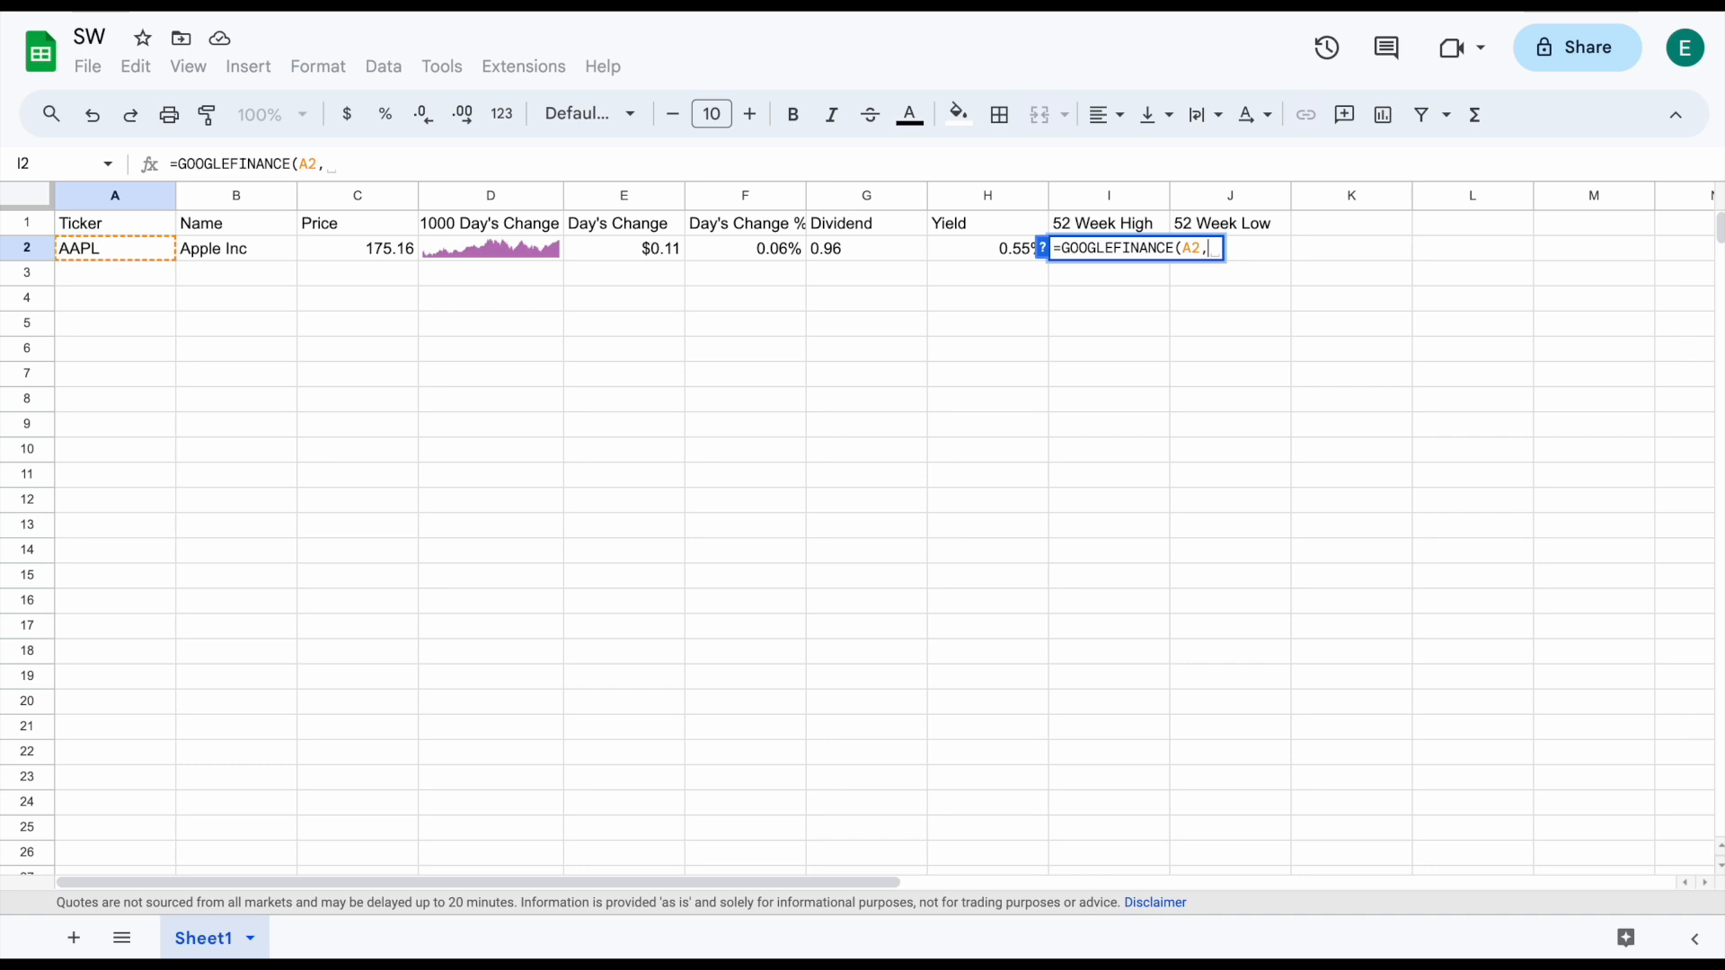
type("\"high")
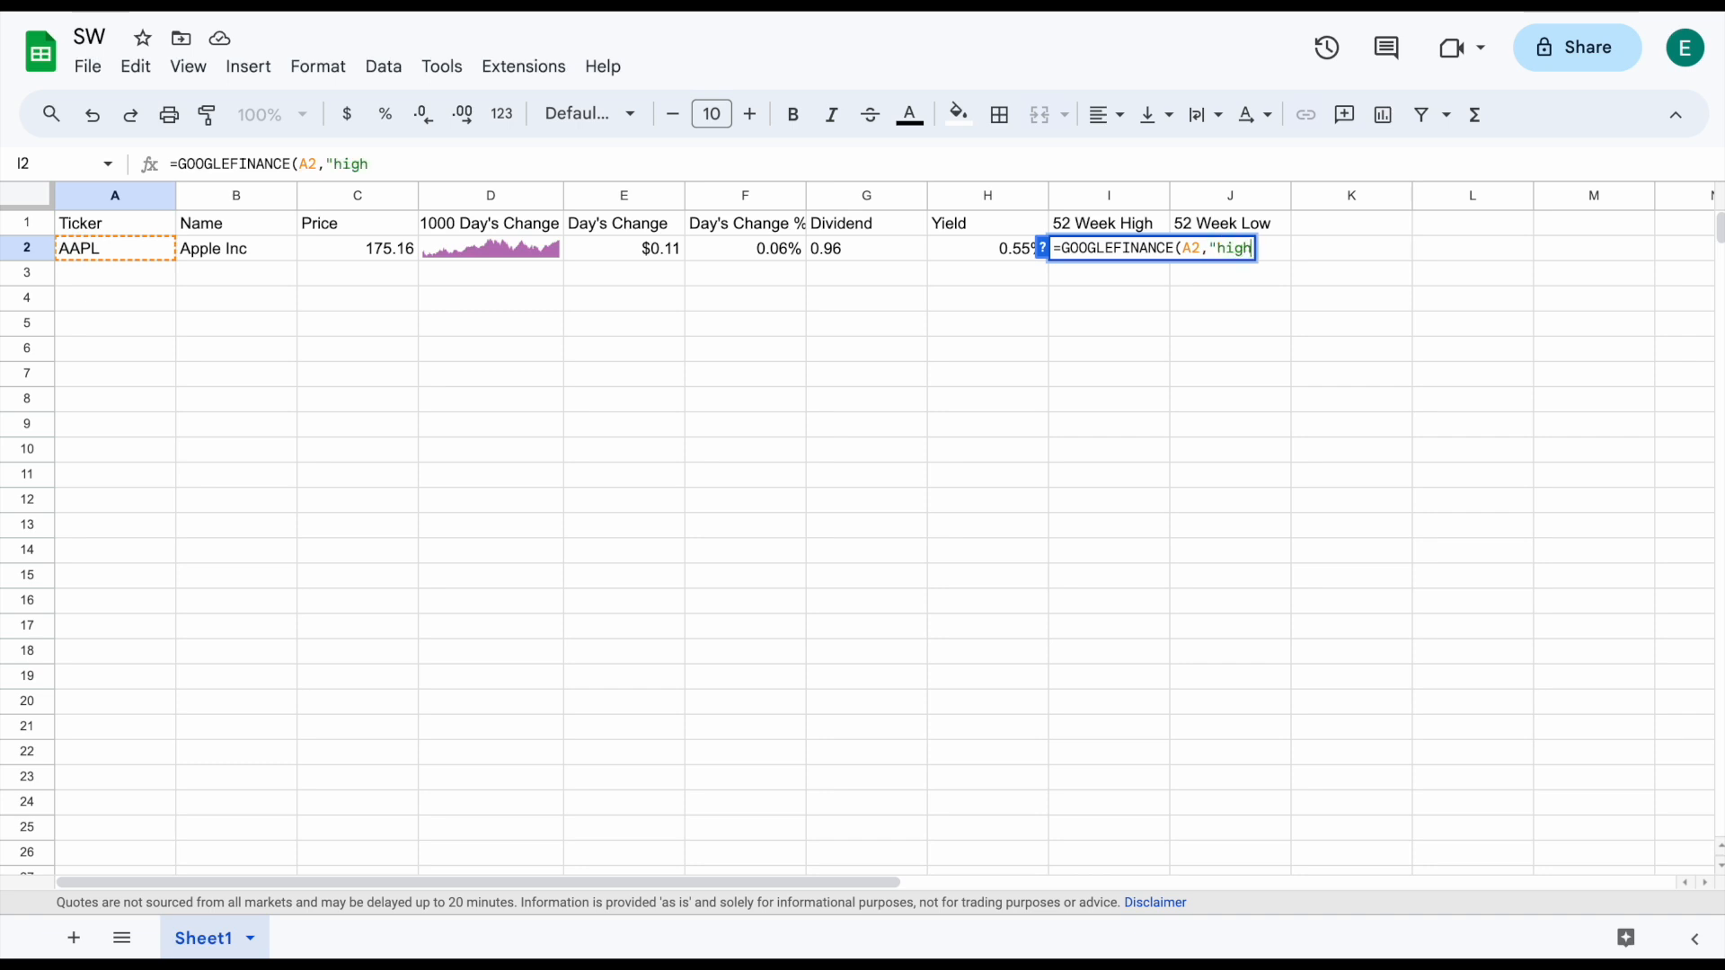
type("\")")
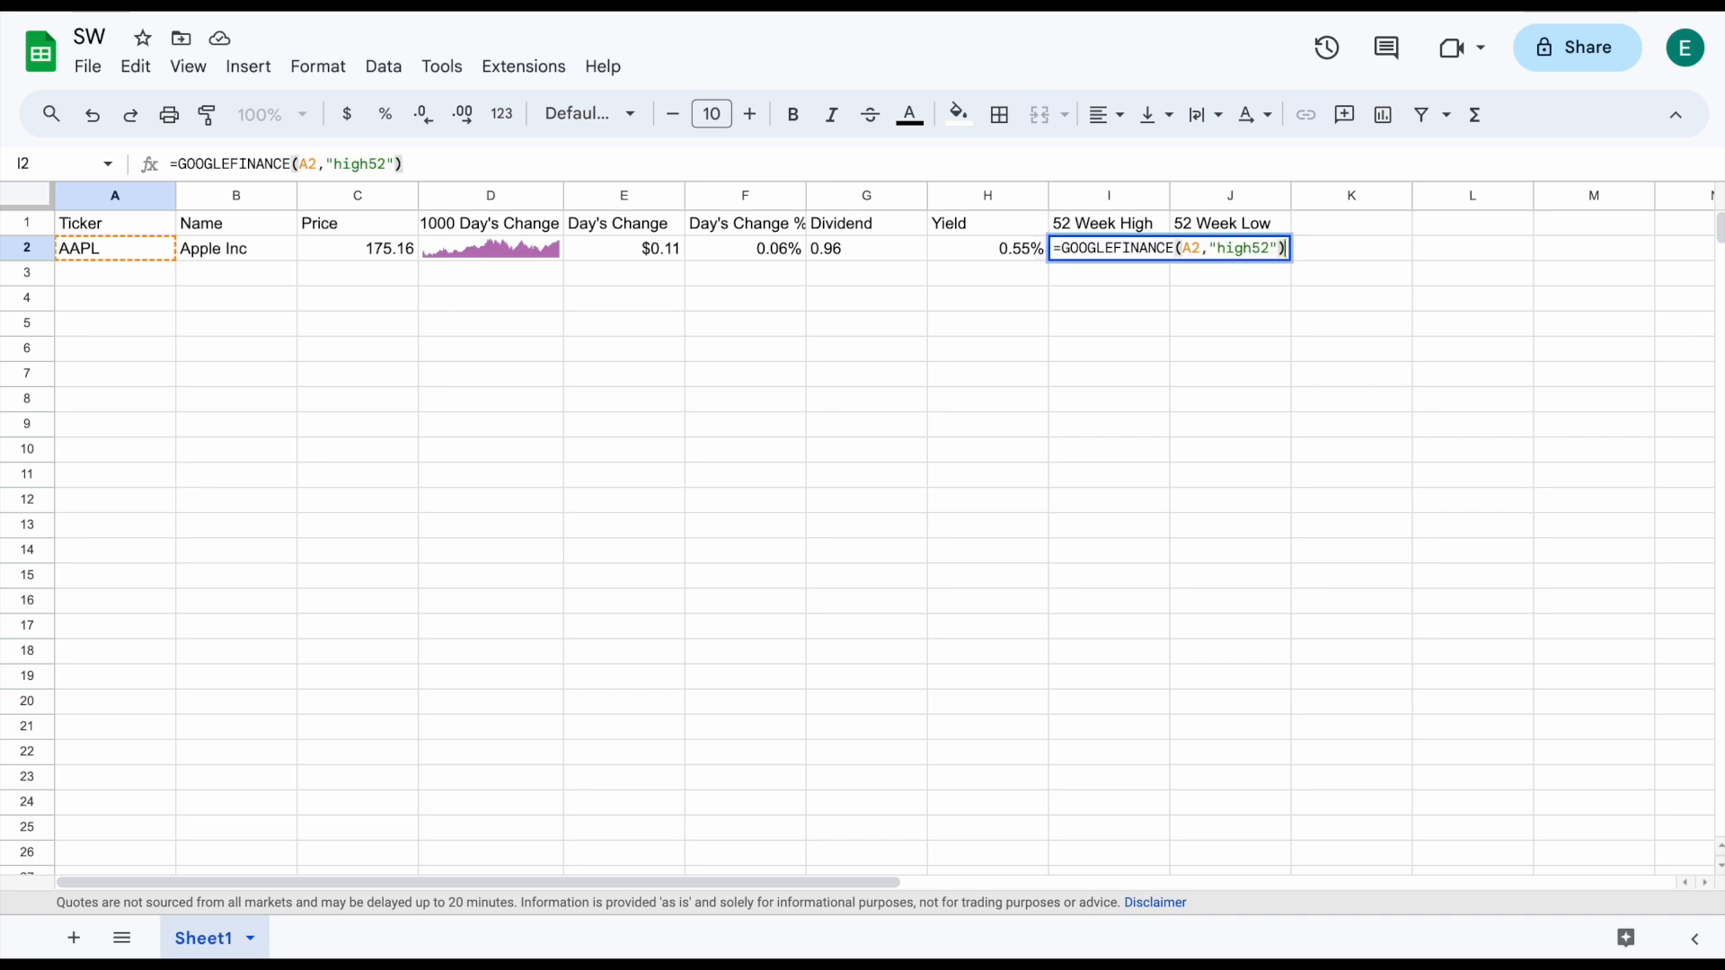
key("Return")
Enter =GOOGLEFINANCE(A2,"low52") in J2 to fetch the 52-week low
left_click(1251, 255)
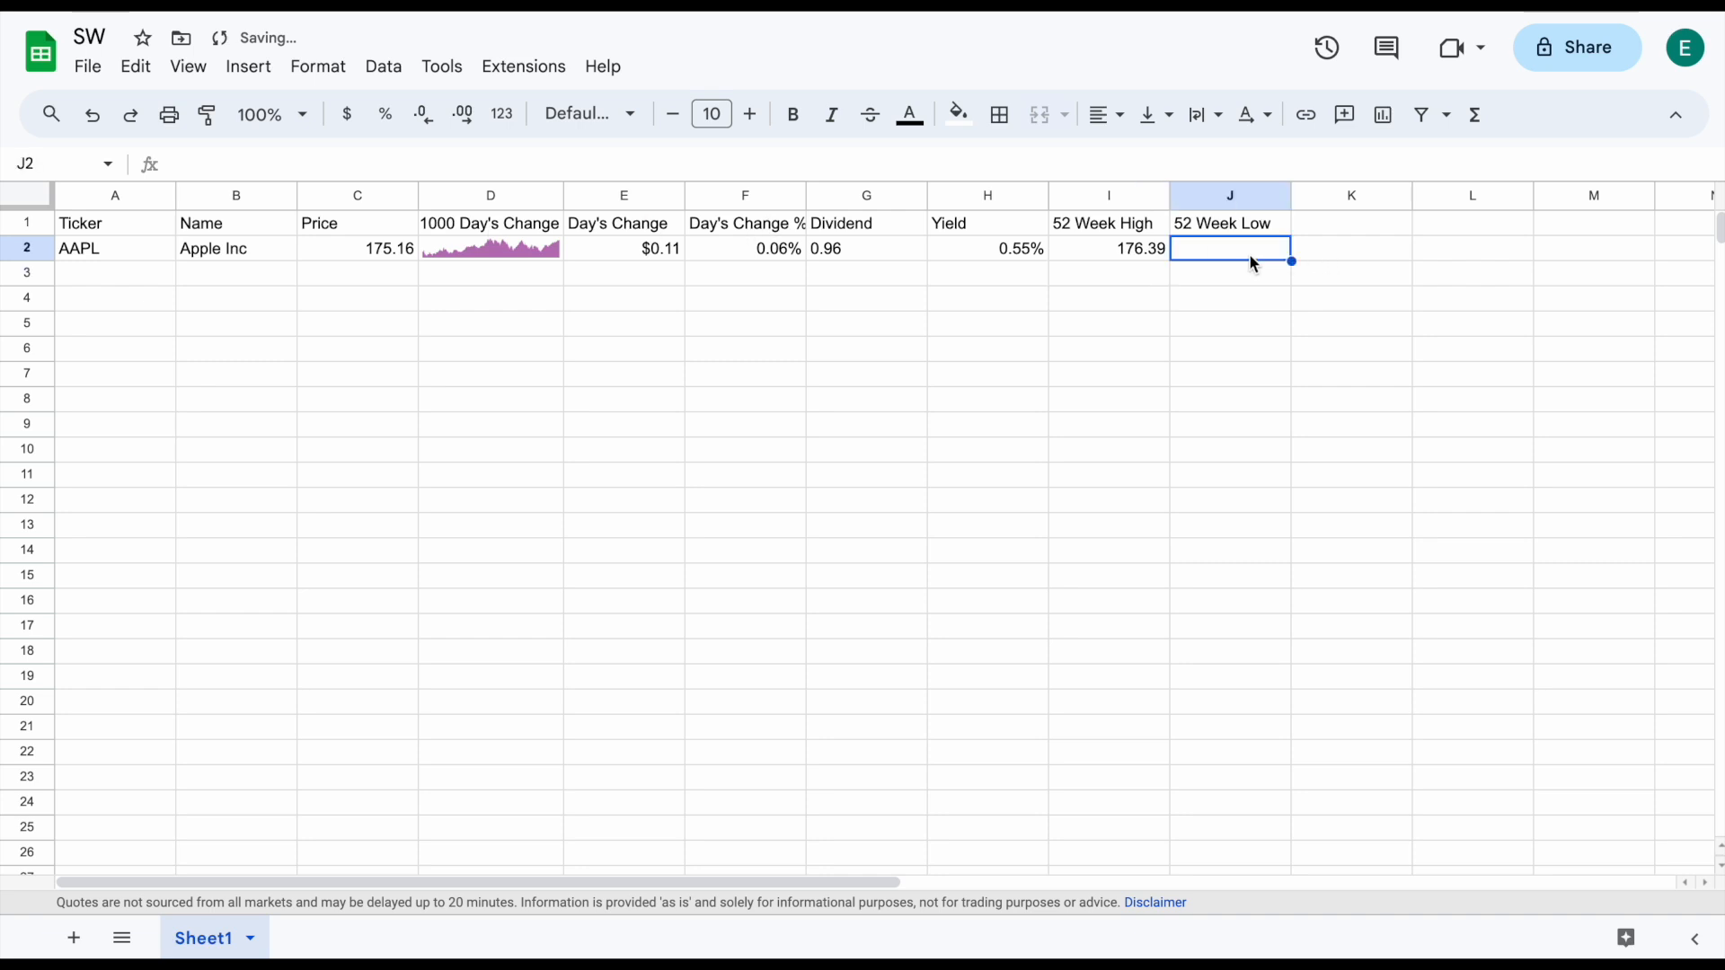
type("=")
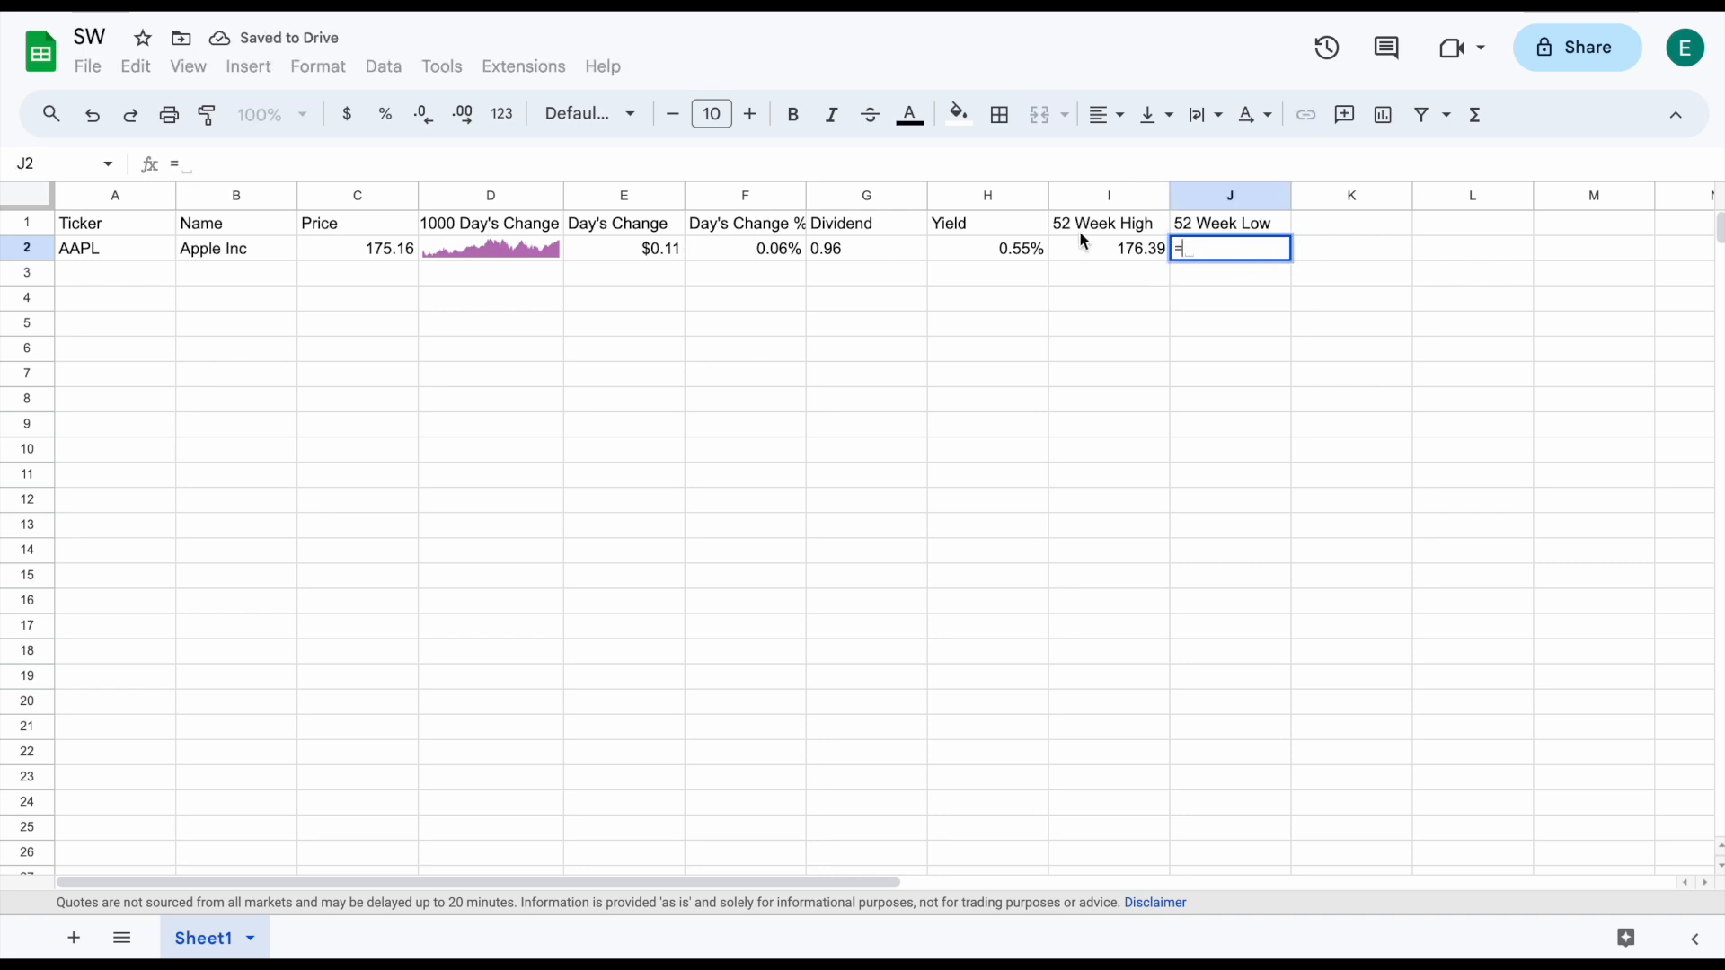
type("goo")
left_click(1229, 285)
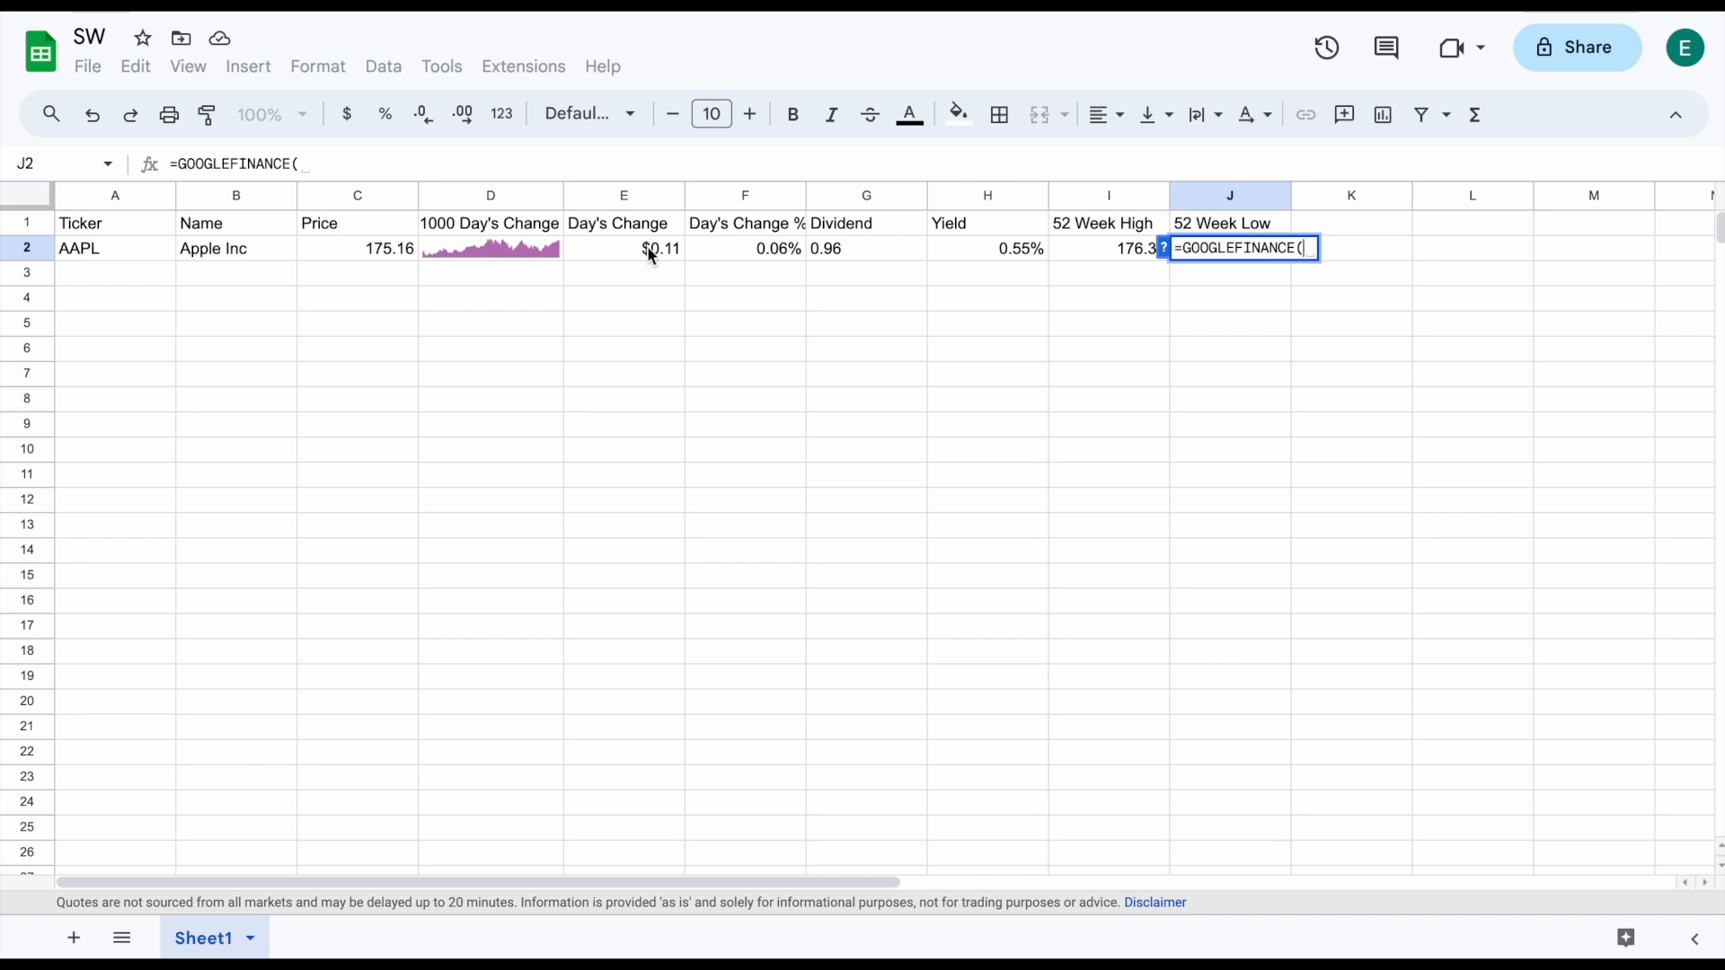
left_click(134, 257)
type(",")
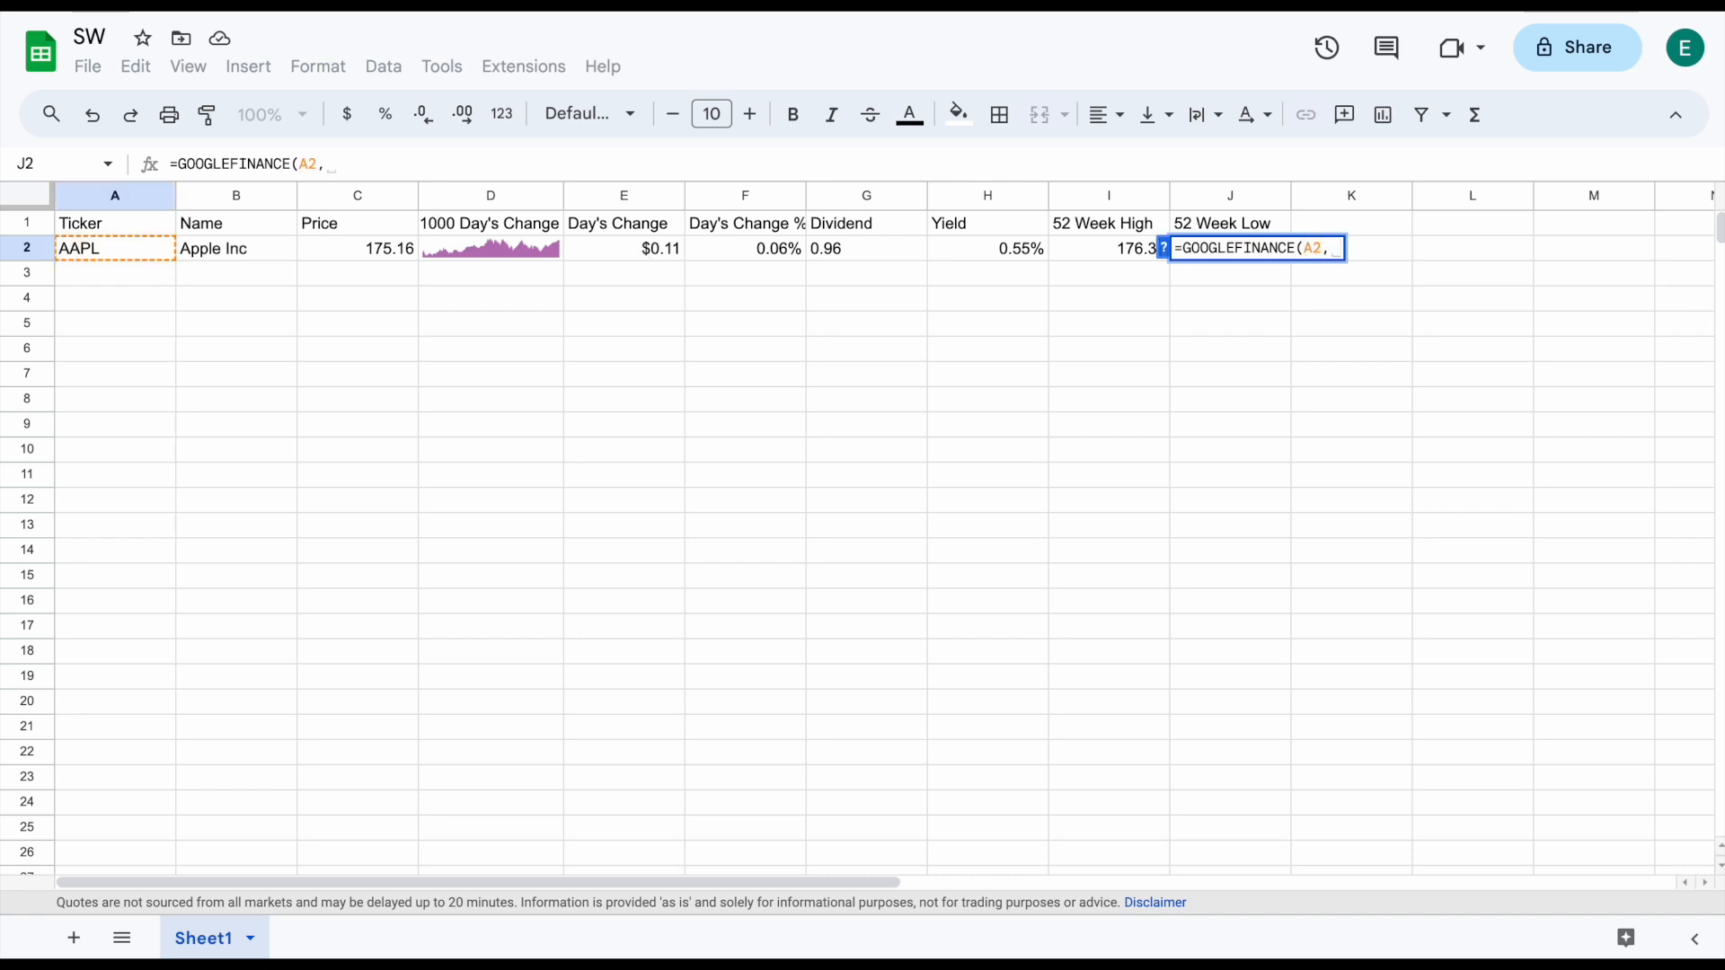
type("\"1")
type("ow52\"")
type(")")
key("Return")
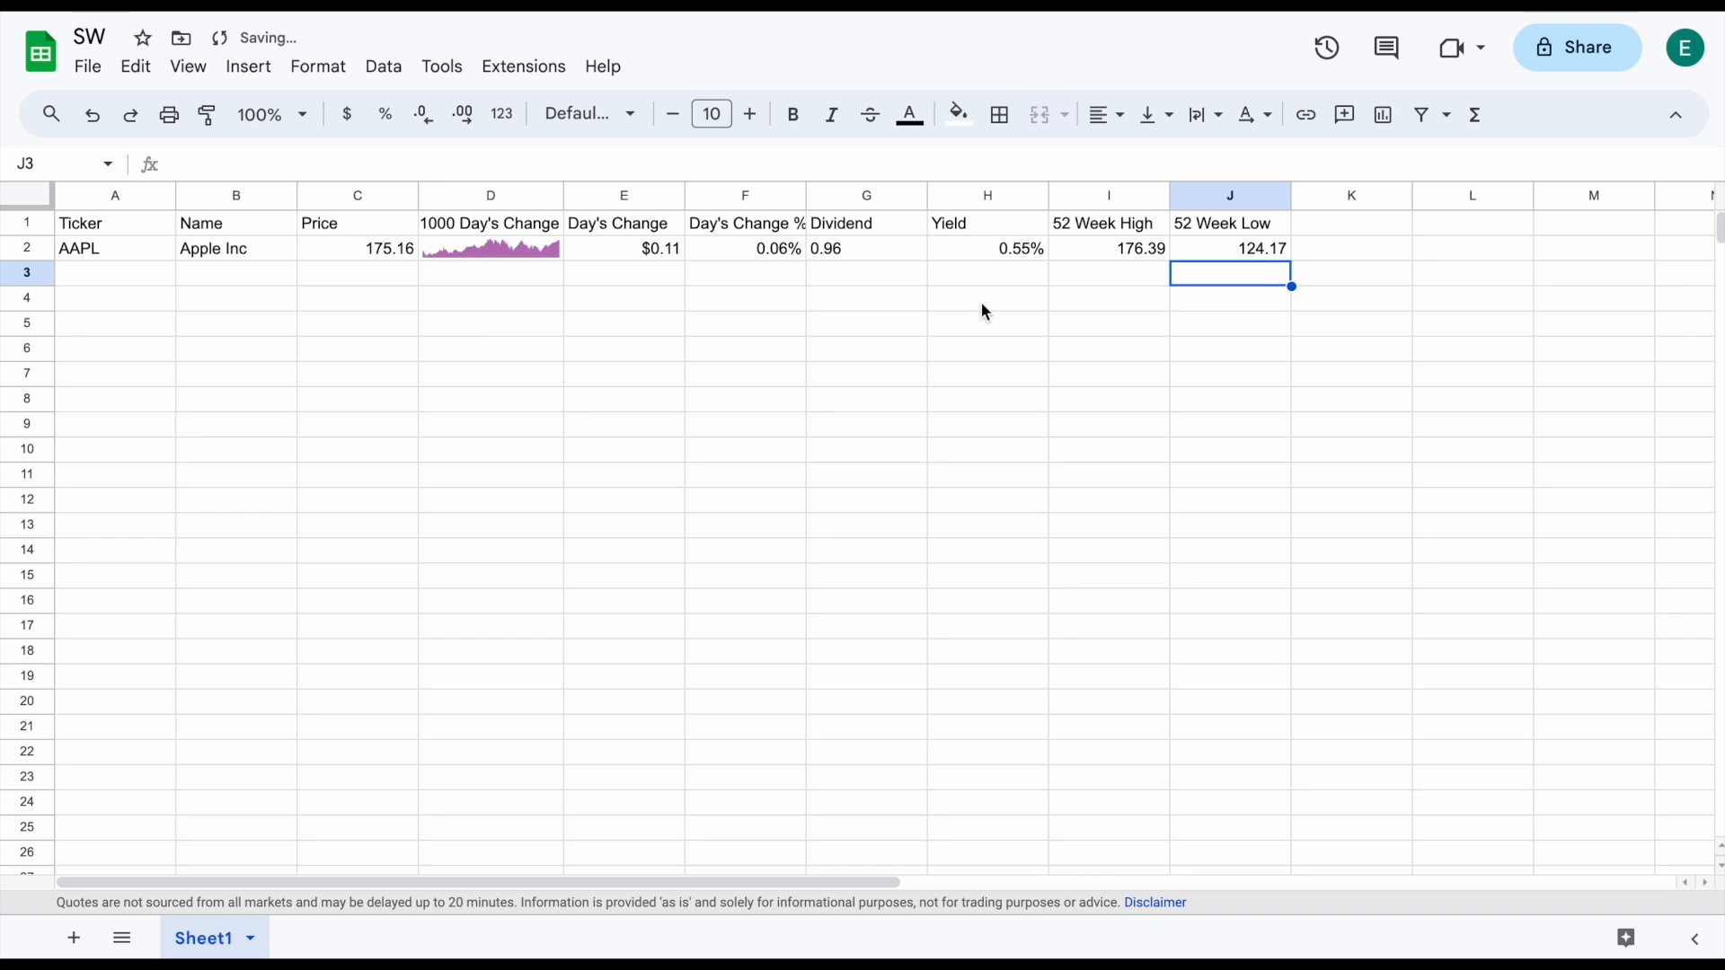
left_click_drag(1125, 258, 1193, 261)
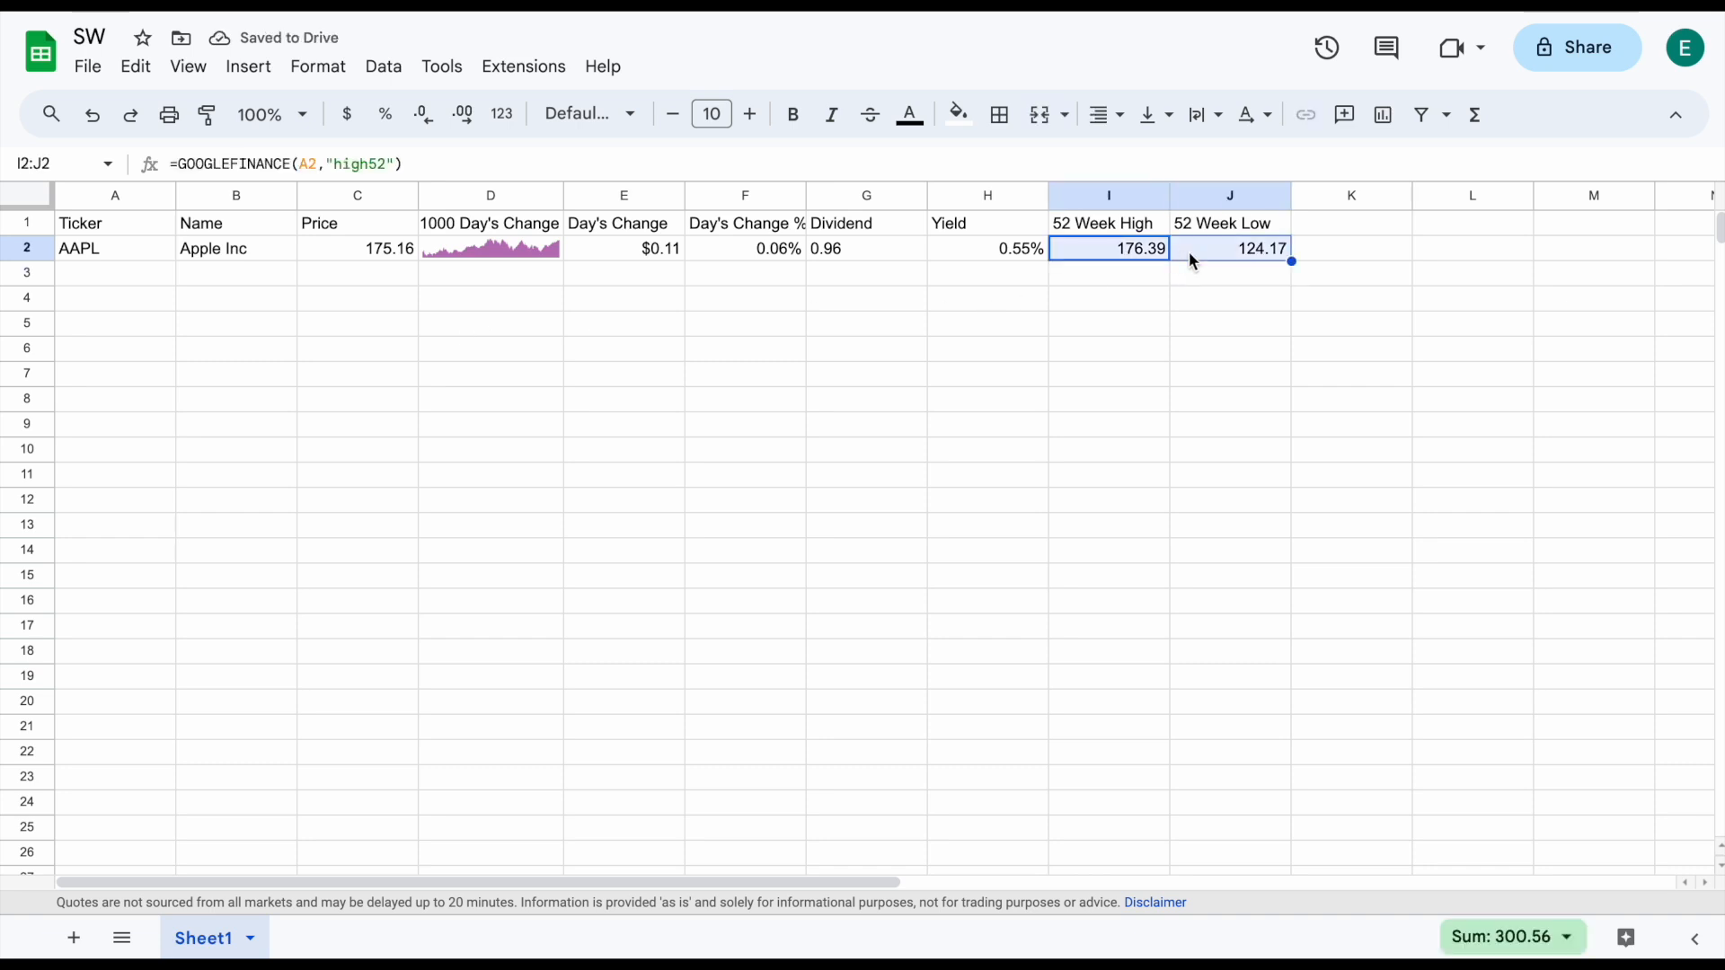
Add the column header 12 Month Return in K1
left_click(1348, 226)
type("12")
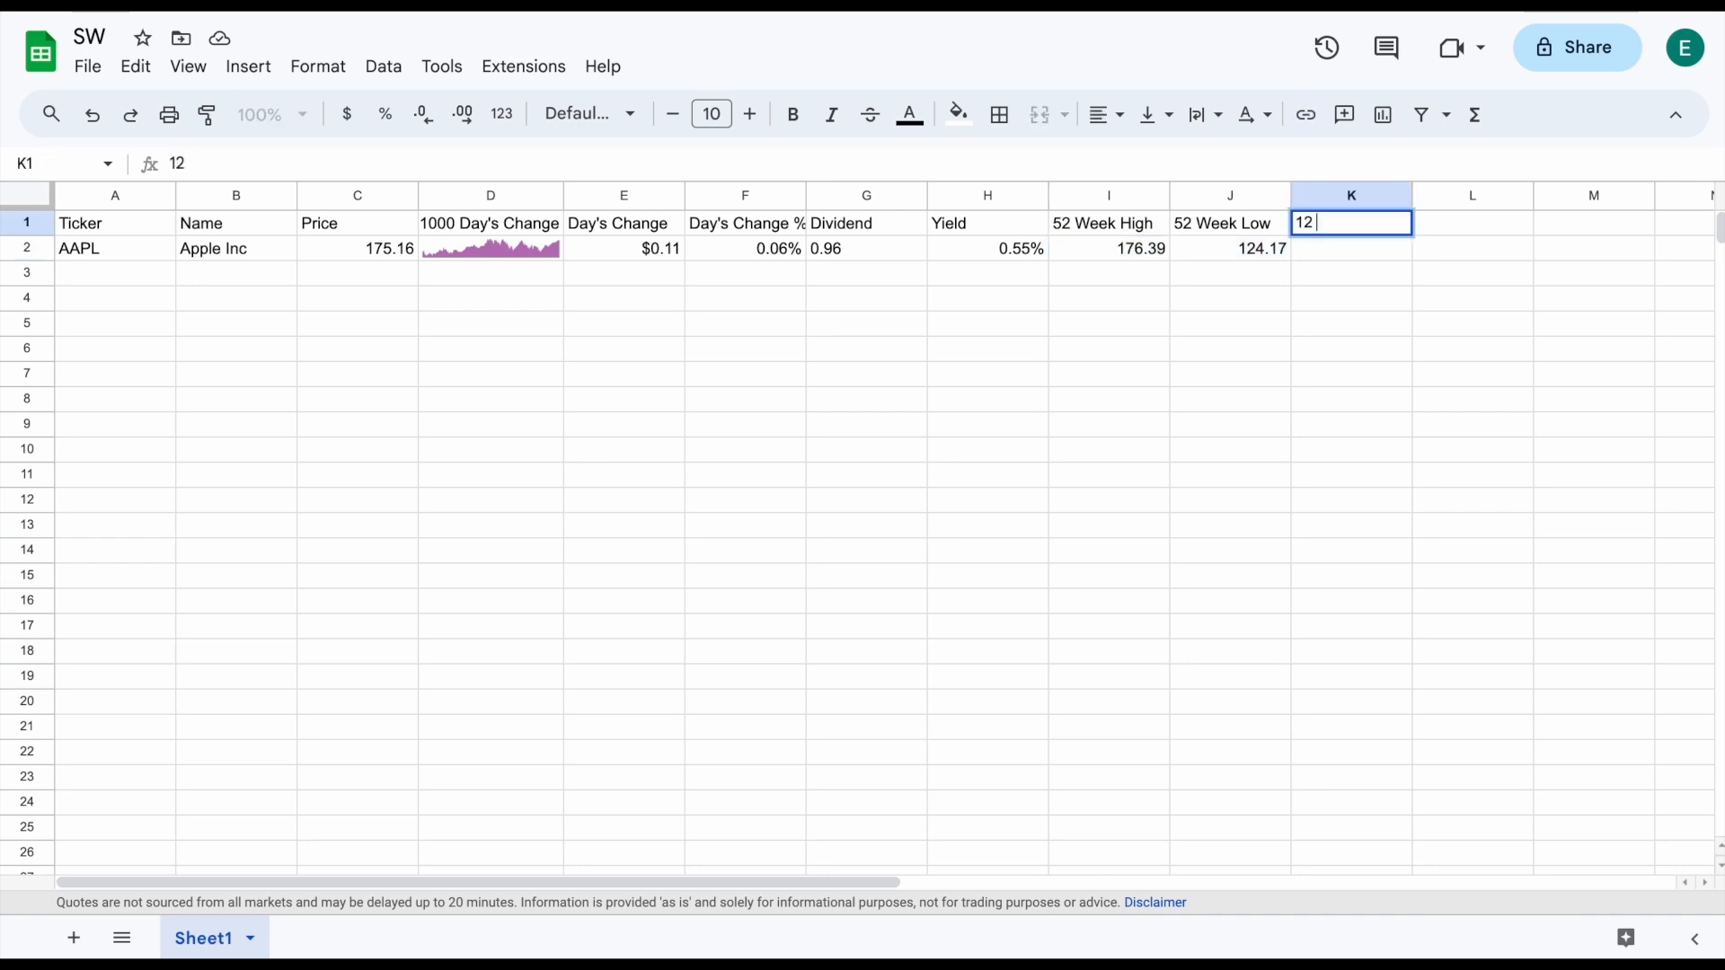
type(" Month Return")
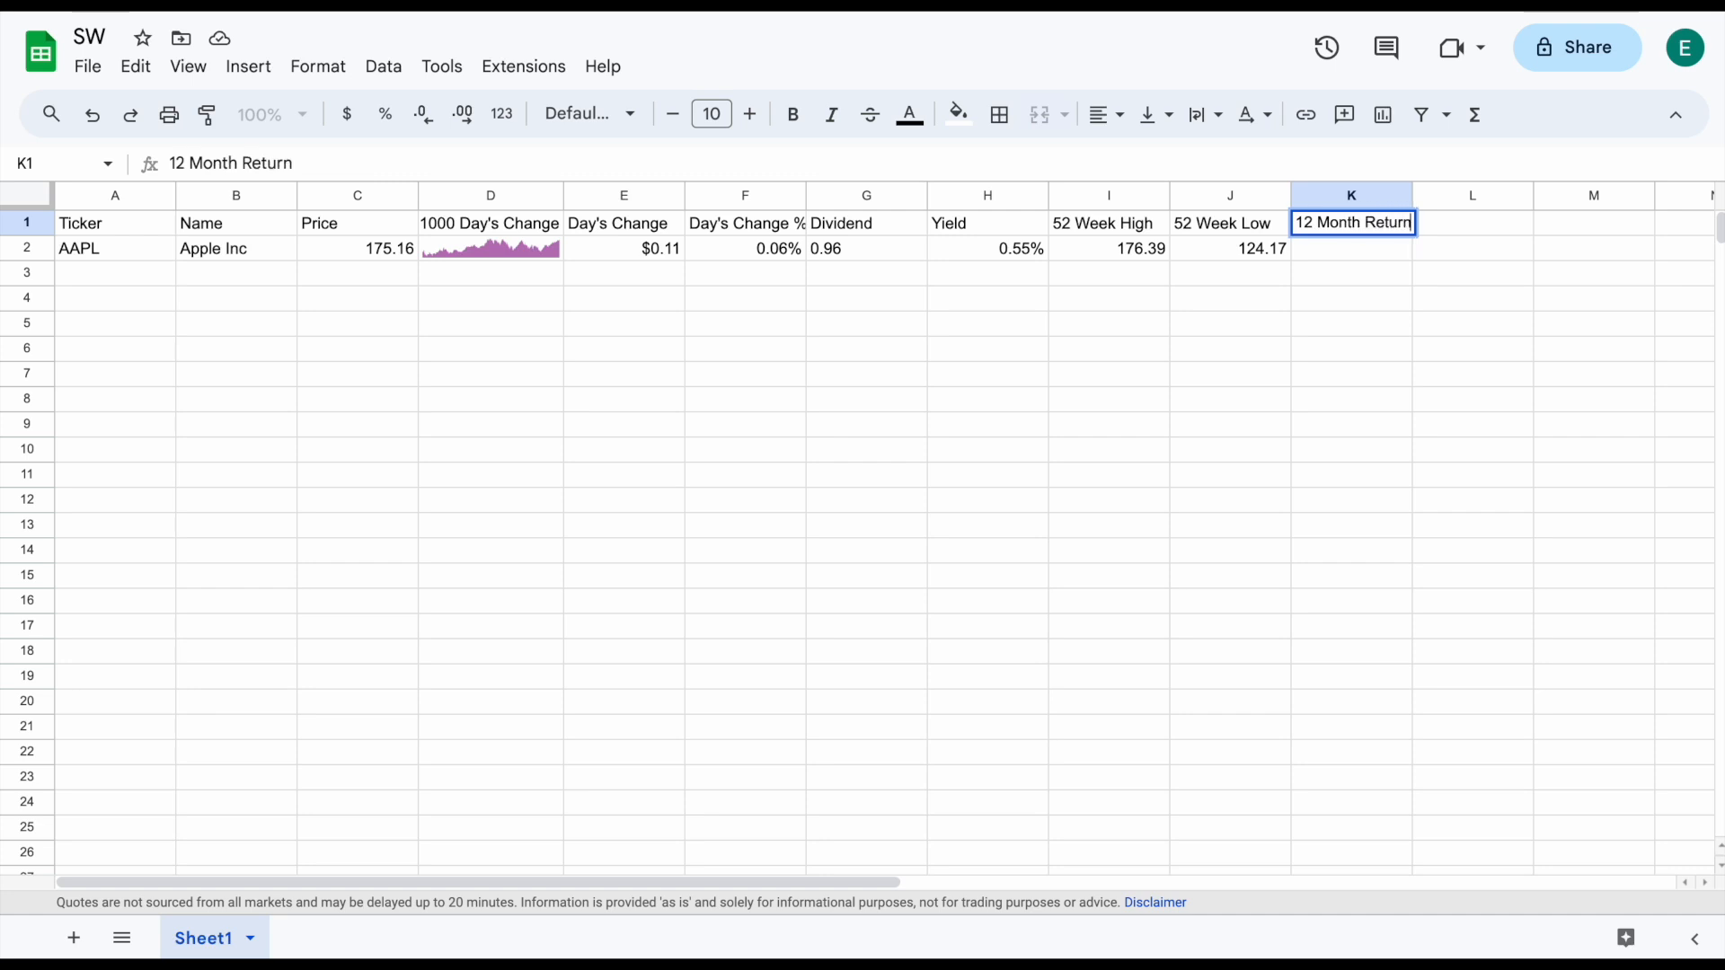
key("Return")
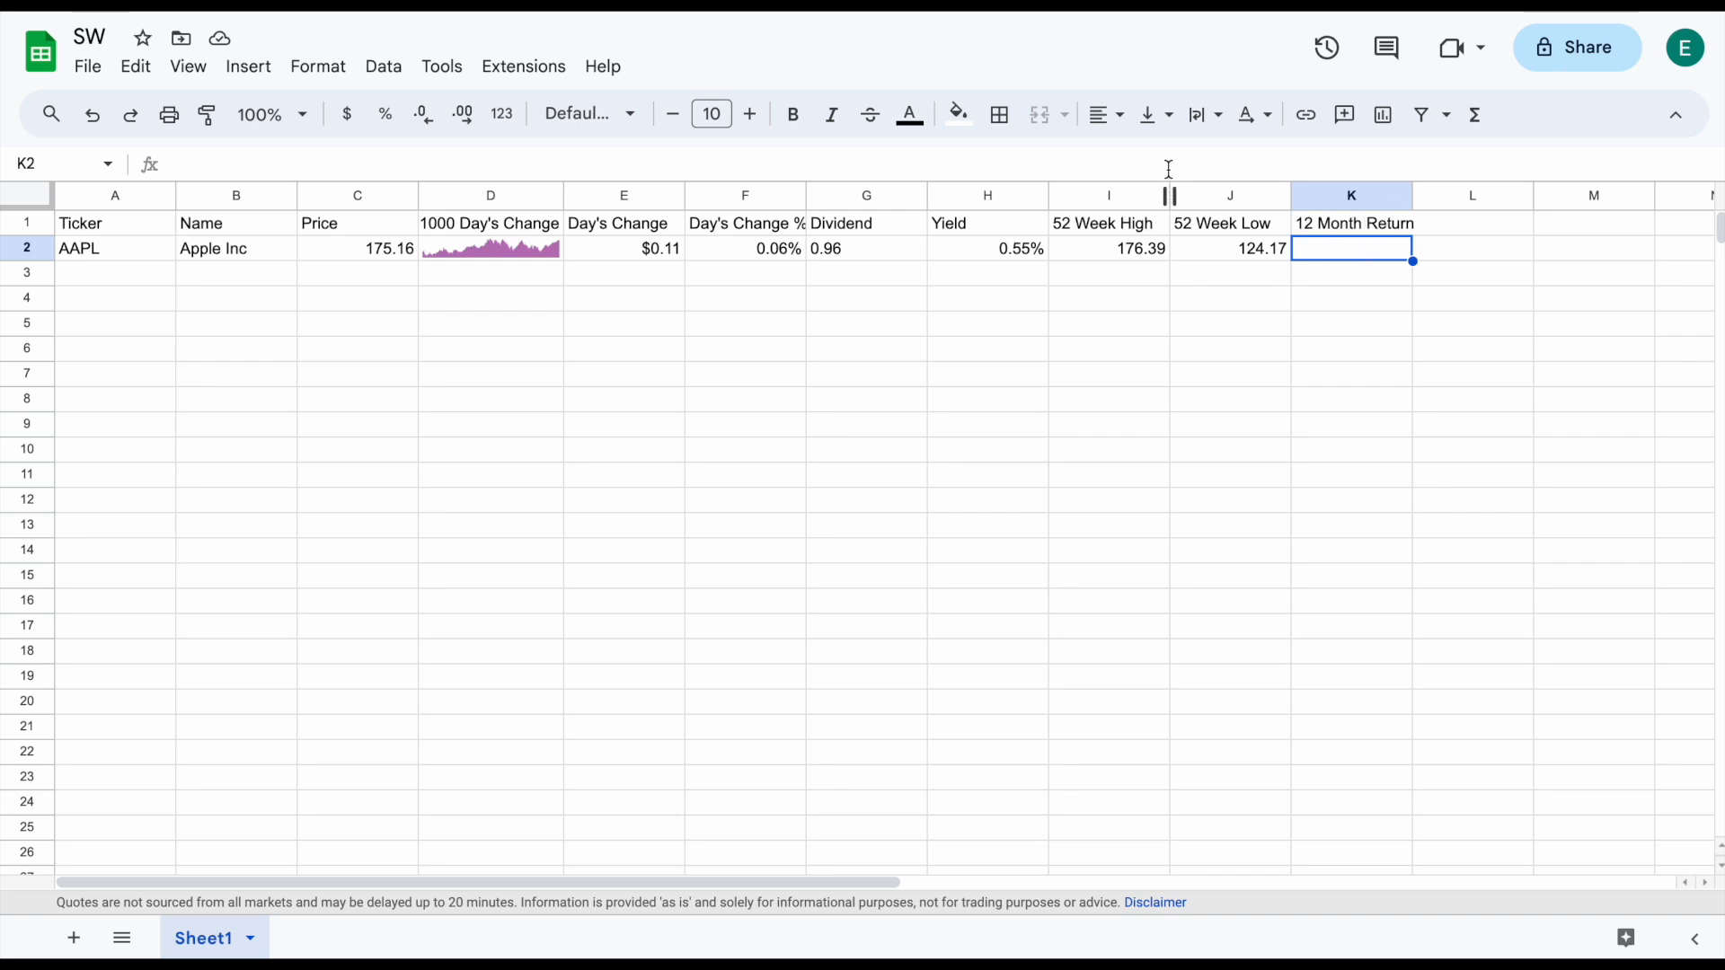
Enter =(GOOGLEFINANCE(A2,"price") / index(GOOGLEFINANCE(A2,"price", datevalue(today()-365) ) , 2,2) - 1 ) in K2 to calculate the 12-month return
type("=(GOOGLEFINANCE(A2,\"price\") / index(GOOGLEFINANCE(A2,\"price\", datevalue(today()-365) ) , 2,2) - 1 )")
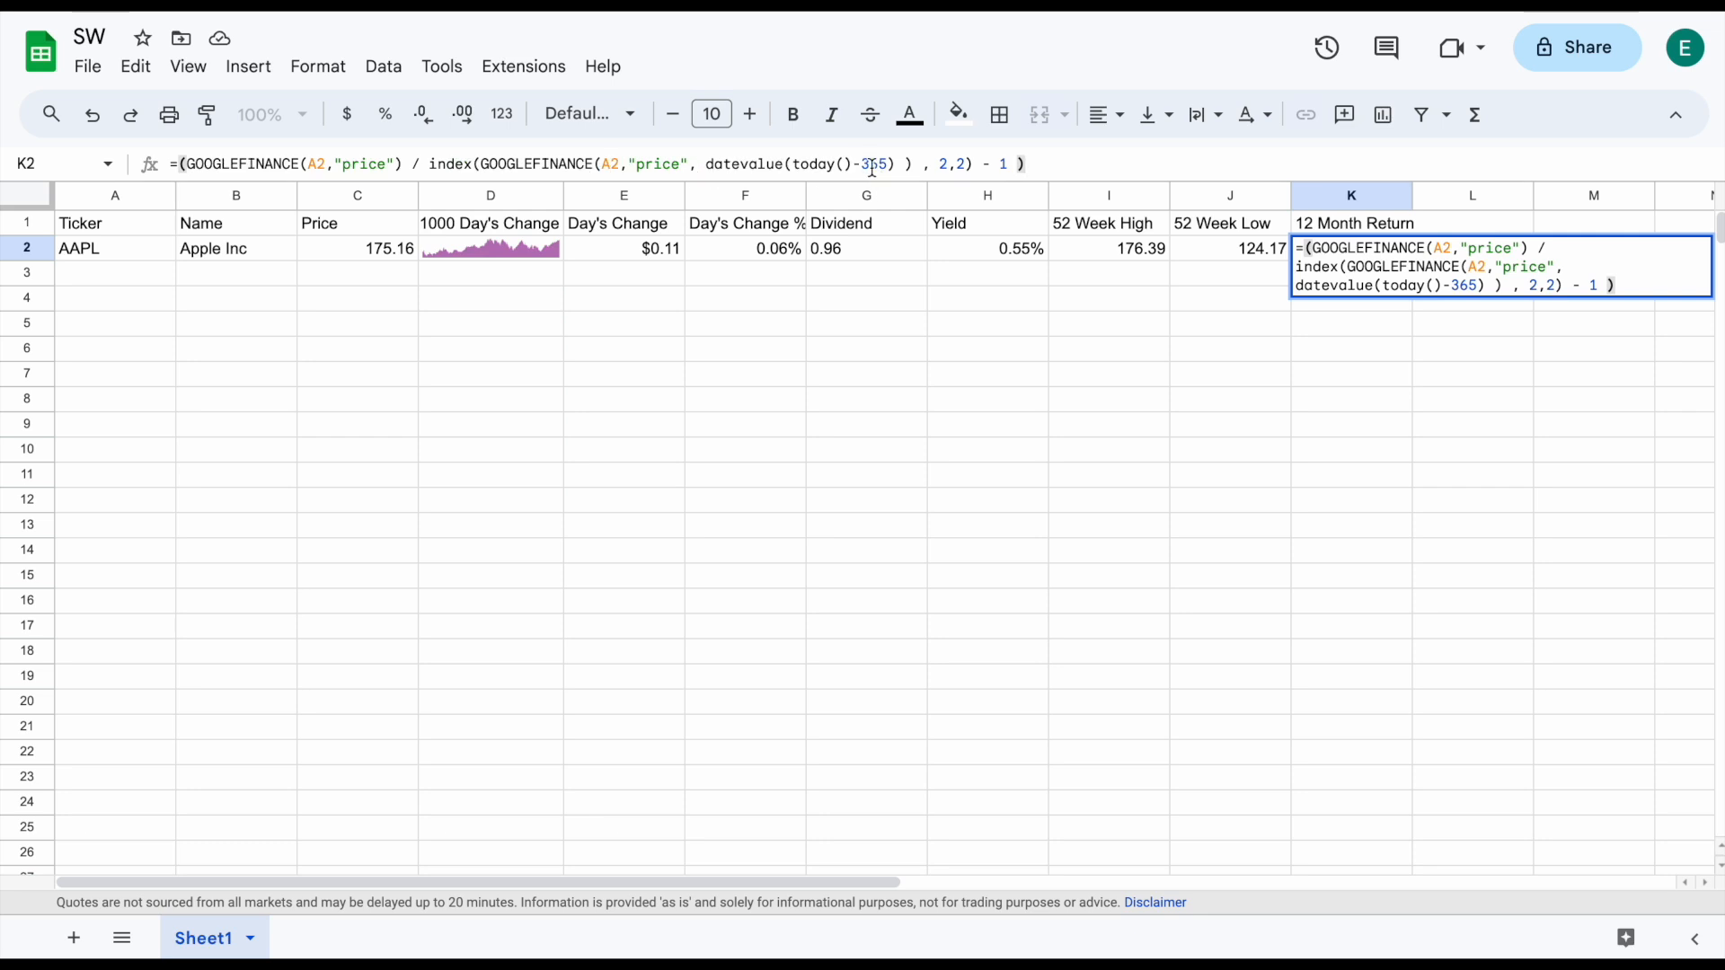
key("Return")
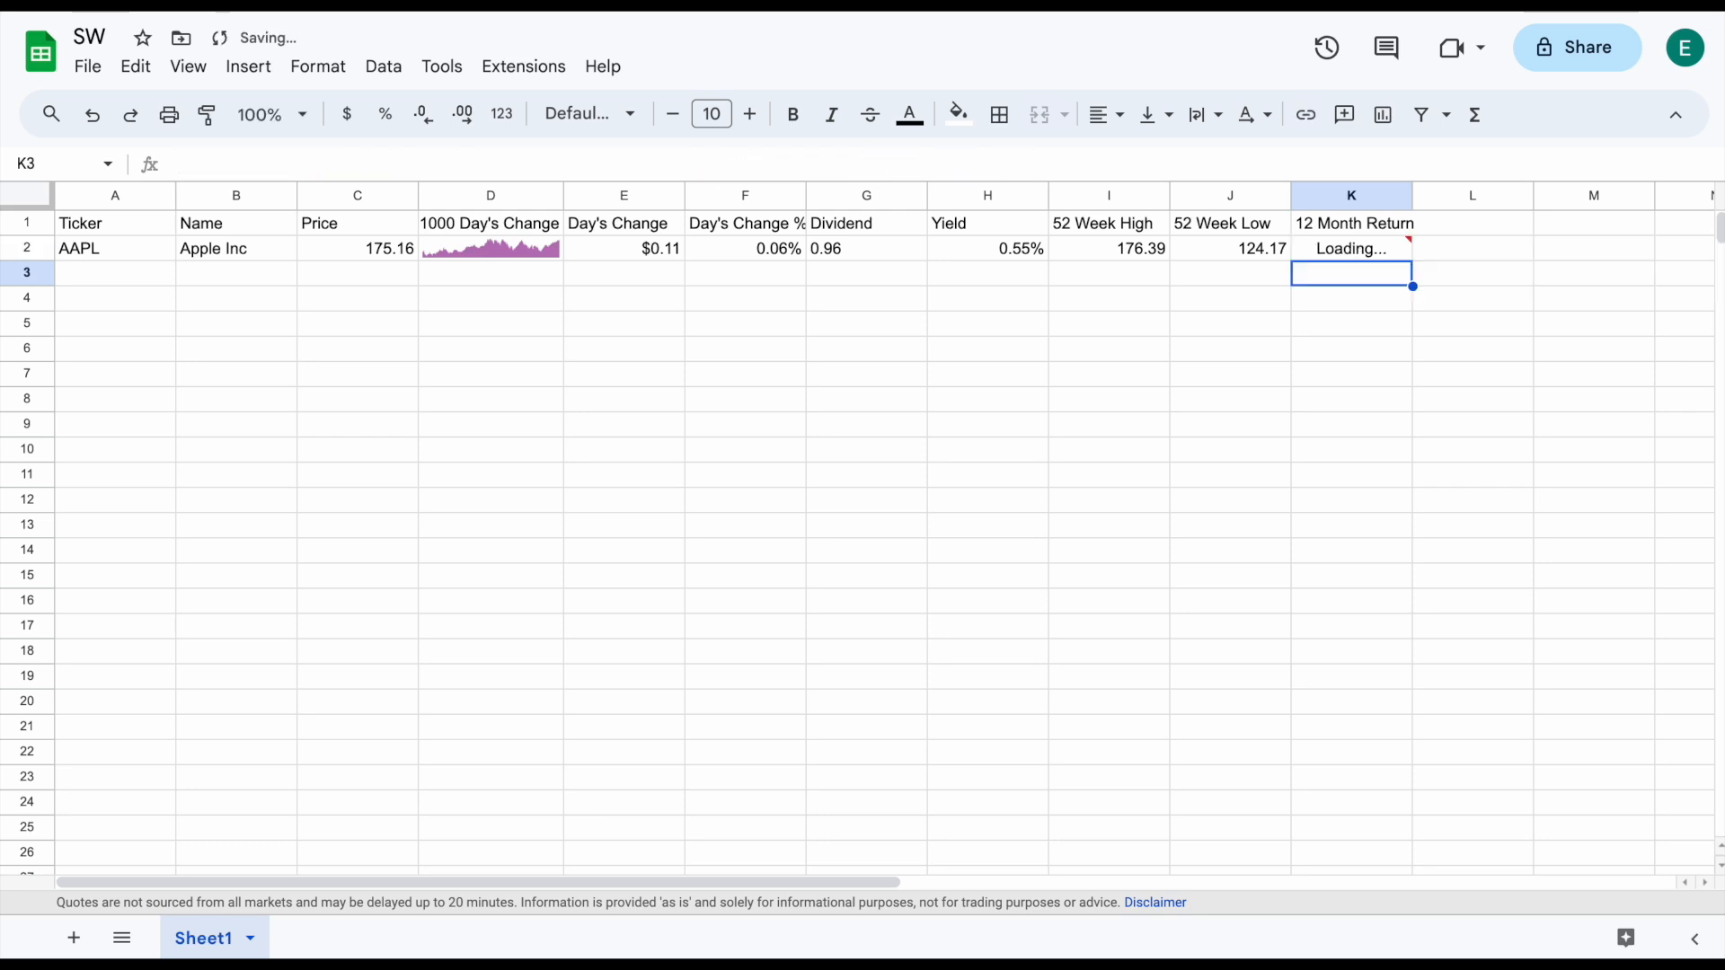
left_click(1384, 252)
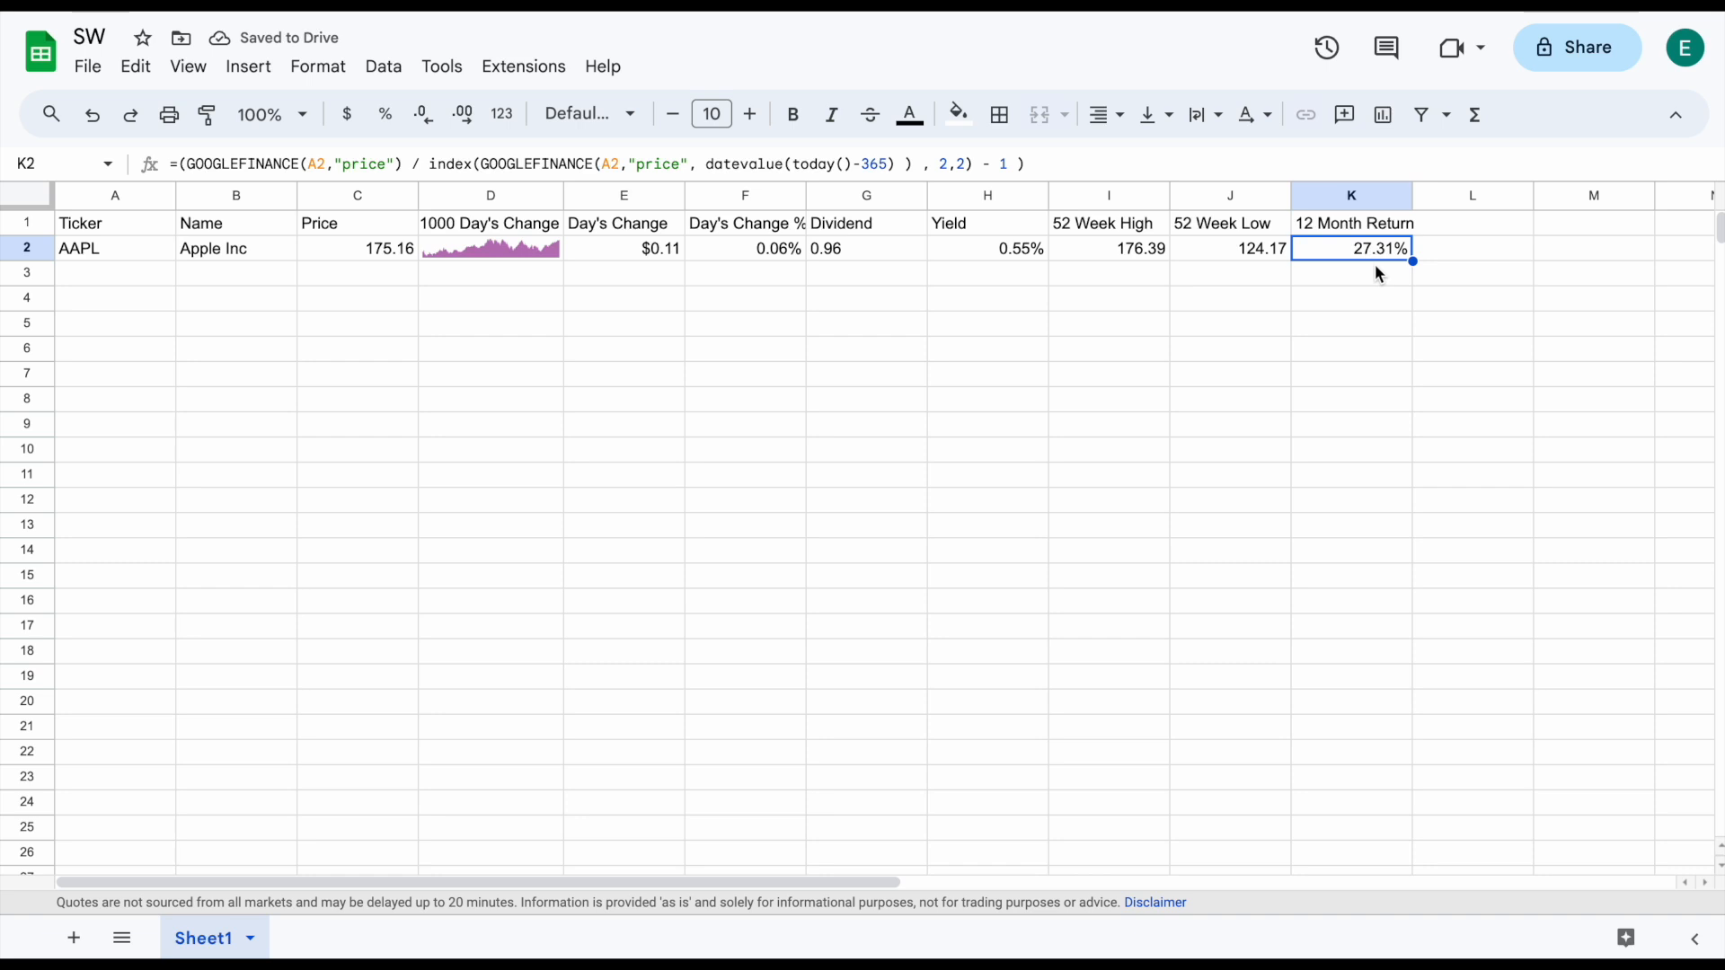
Add the column header PE in L1
left_click(1471, 225)
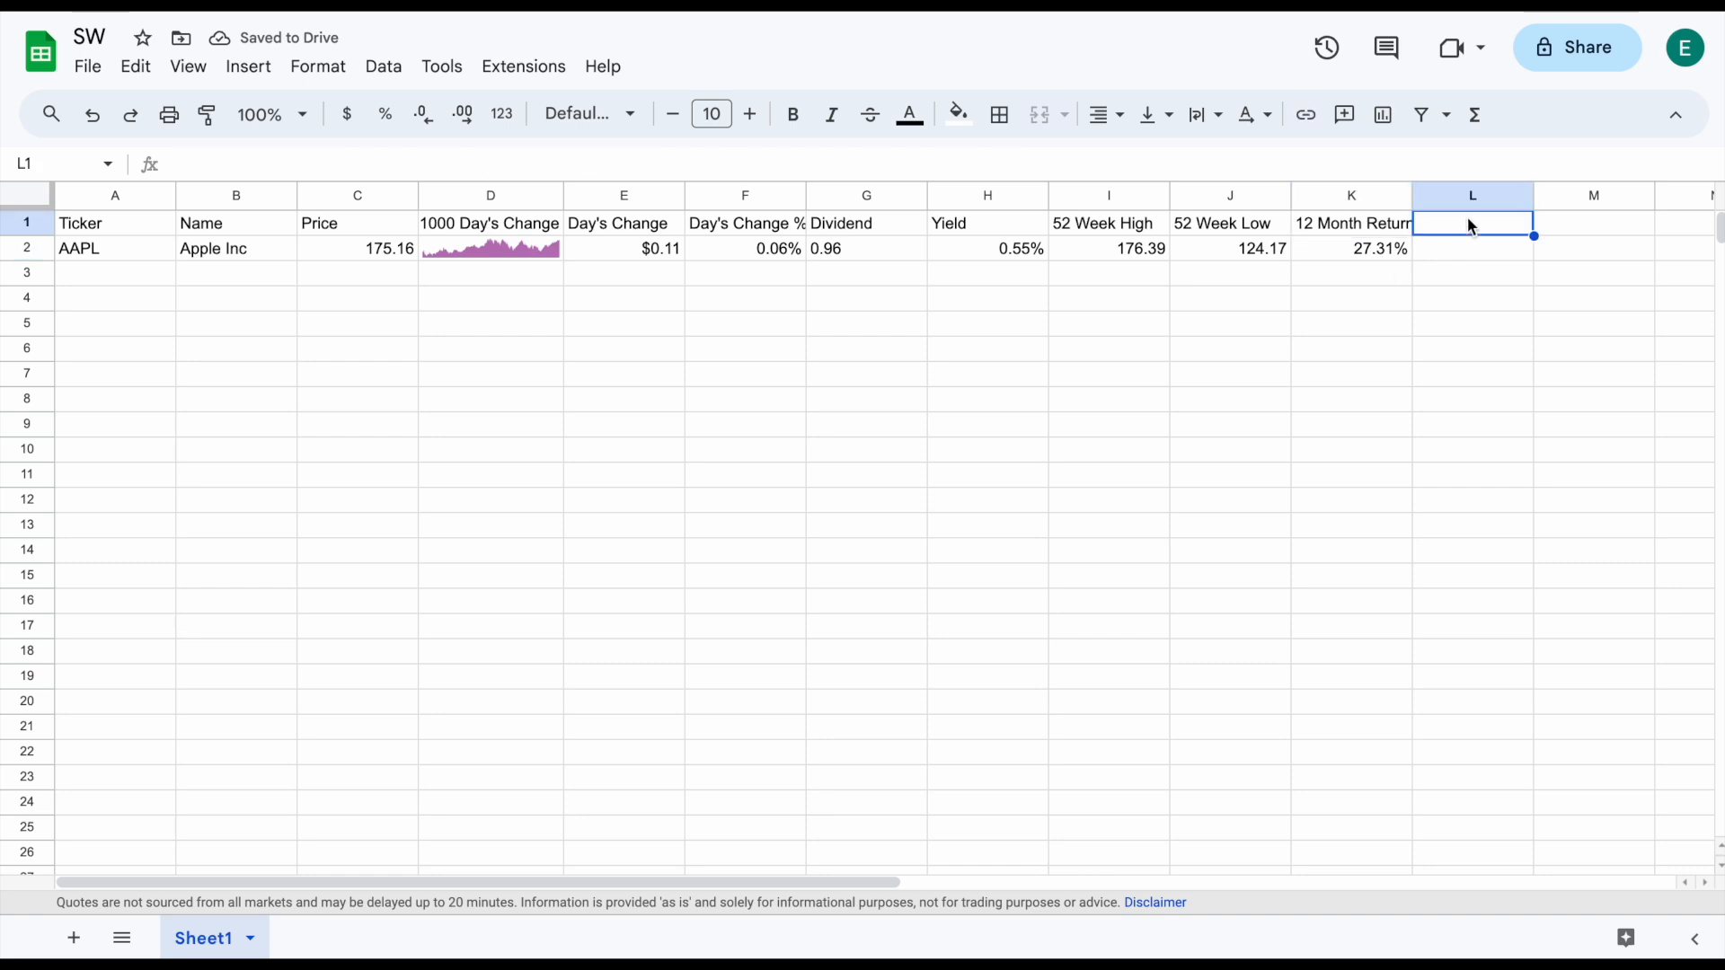
type("PE")
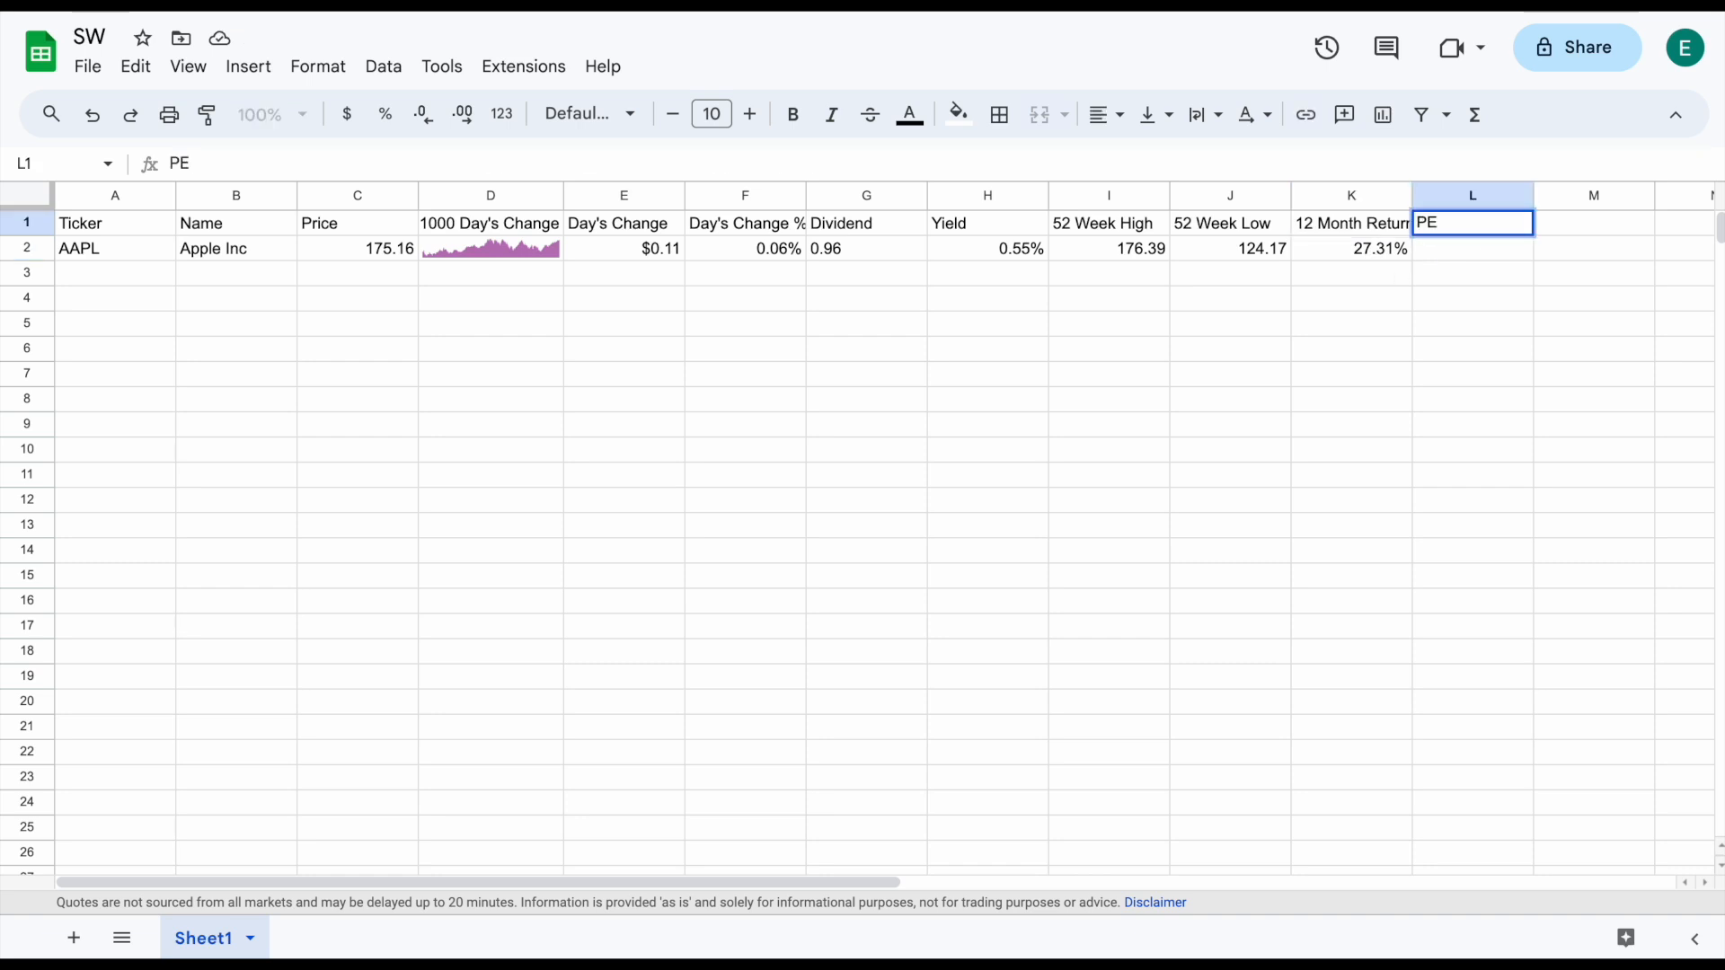
key("Return")
Enter =GOOGLEFINANCE(A2,"pe") in L2 to fetch the stock's price-to-earnings ratio
type("=go")
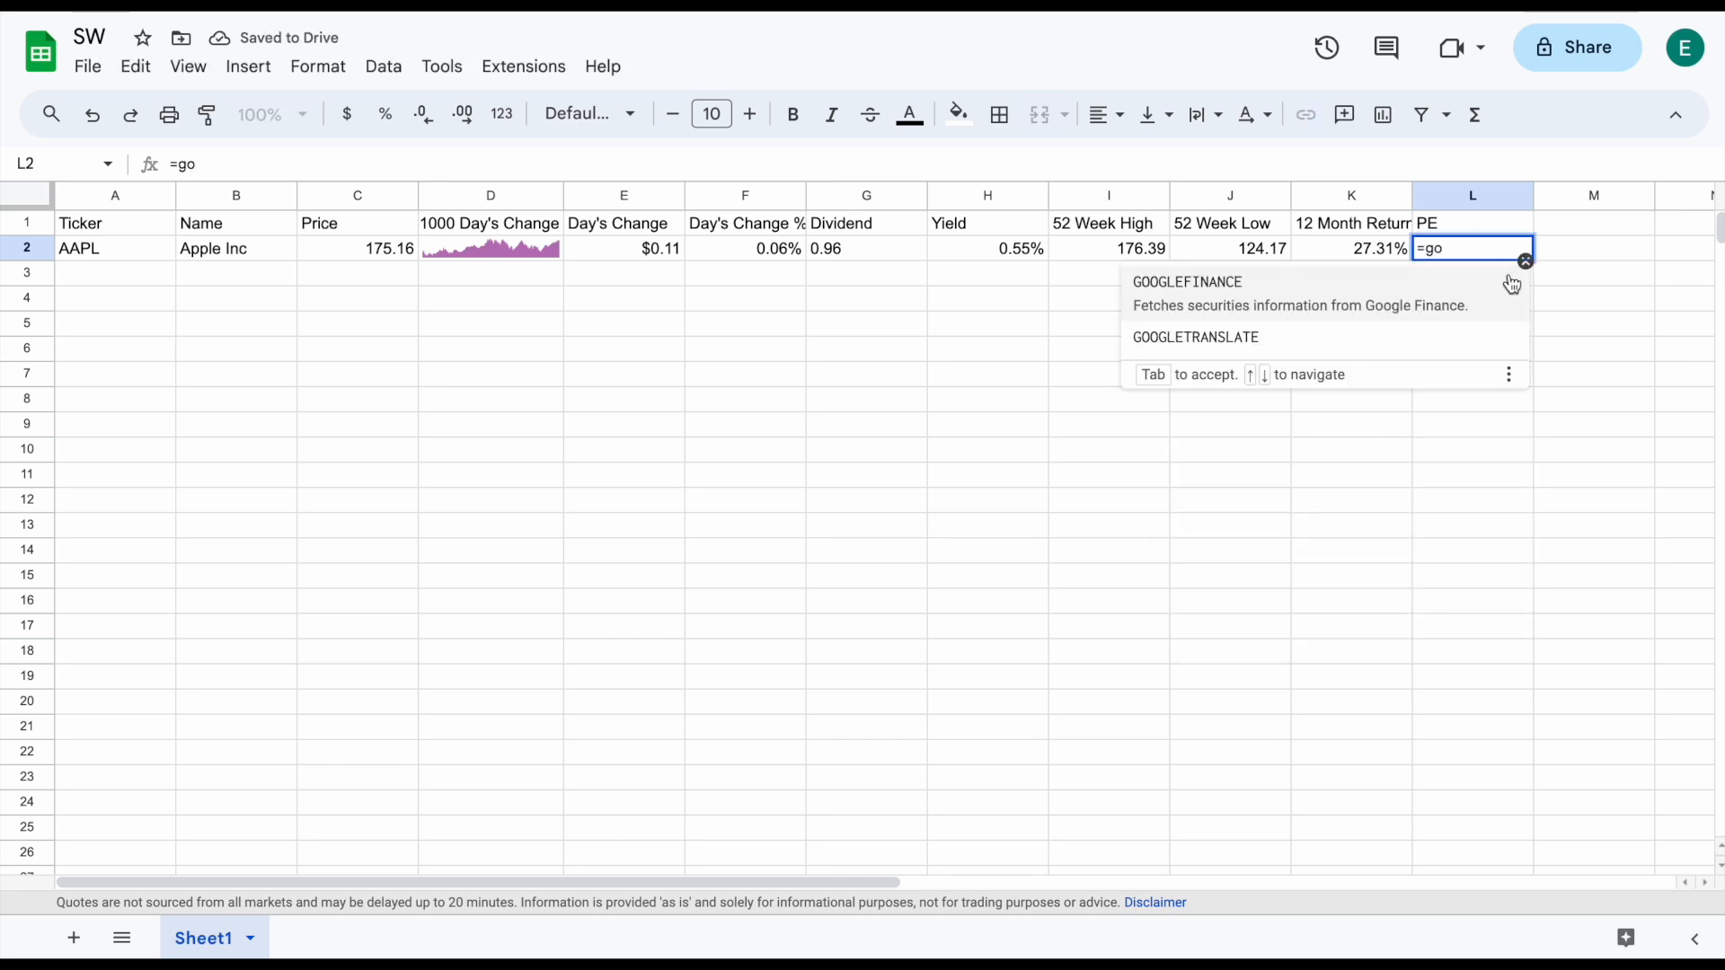
left_click(1512, 285)
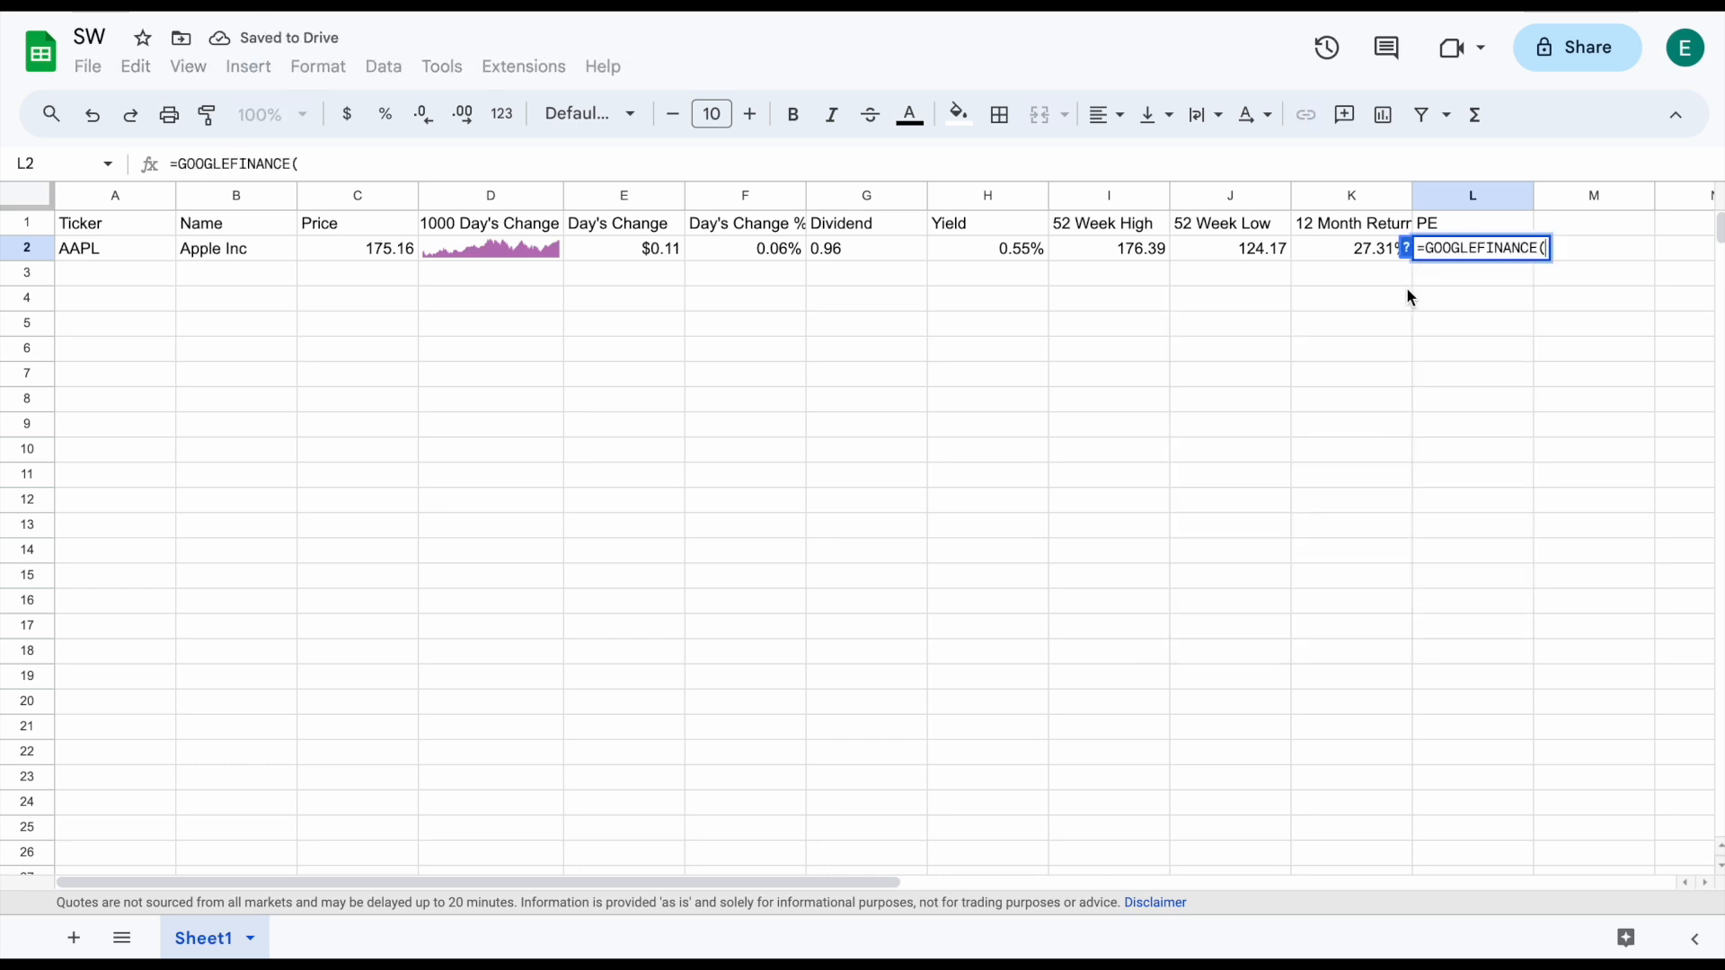
left_click(143, 246)
type(",")
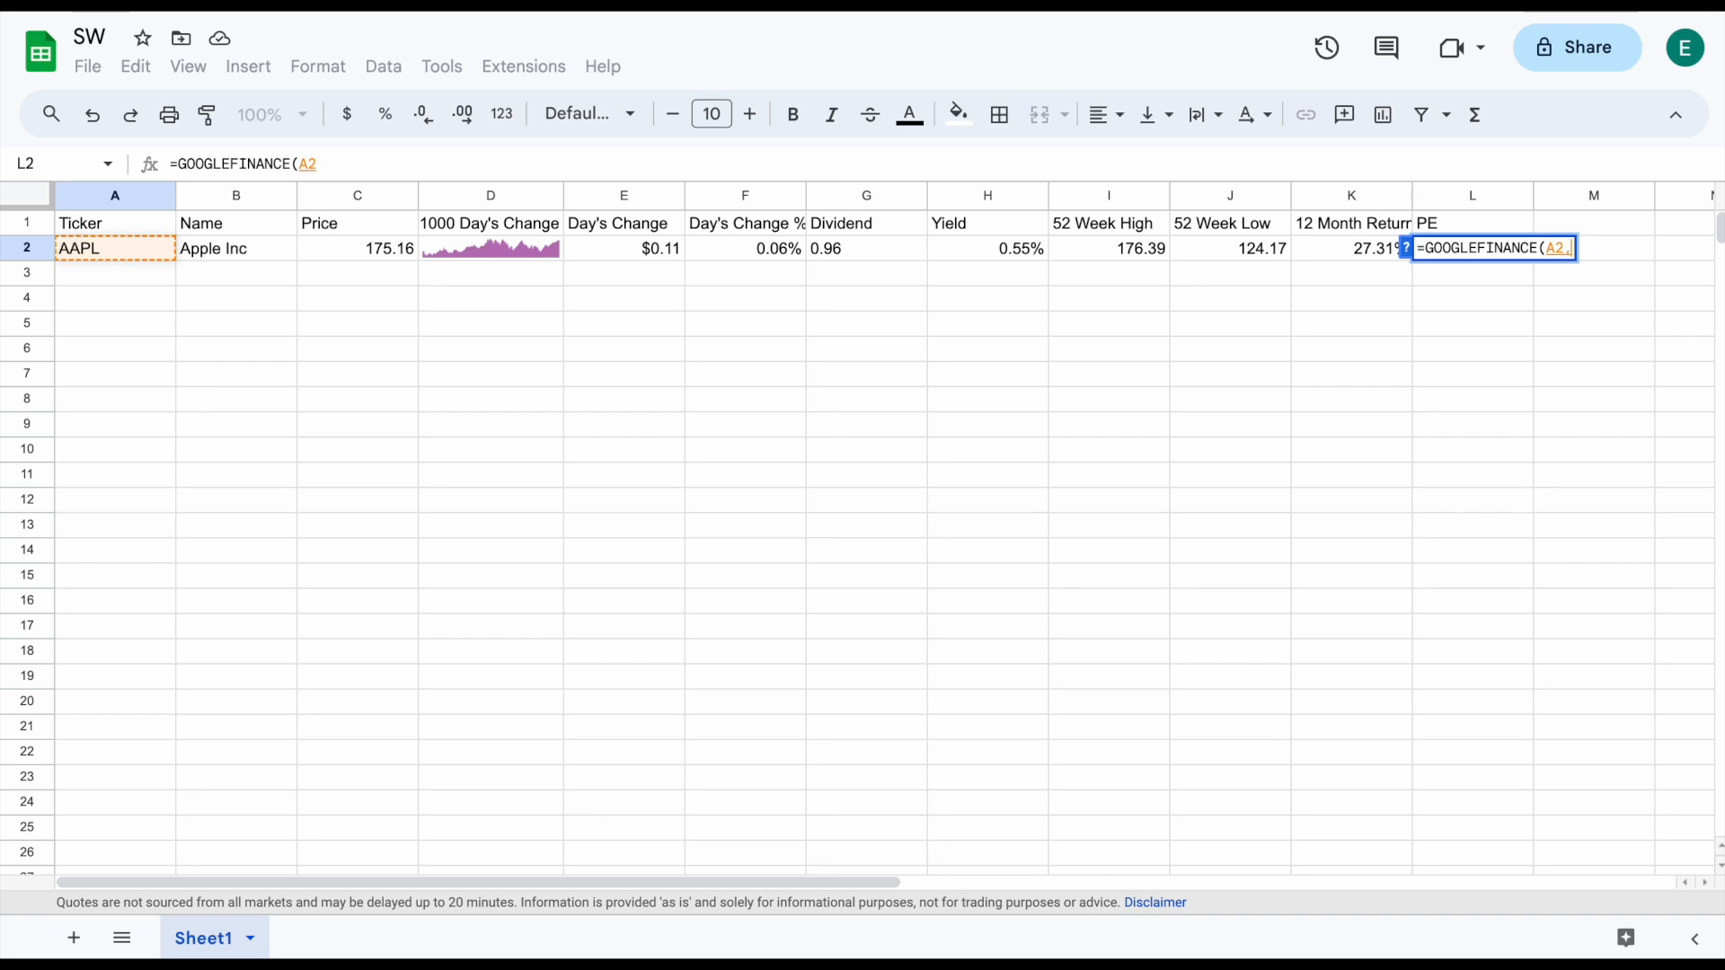
type("\"pe\")")
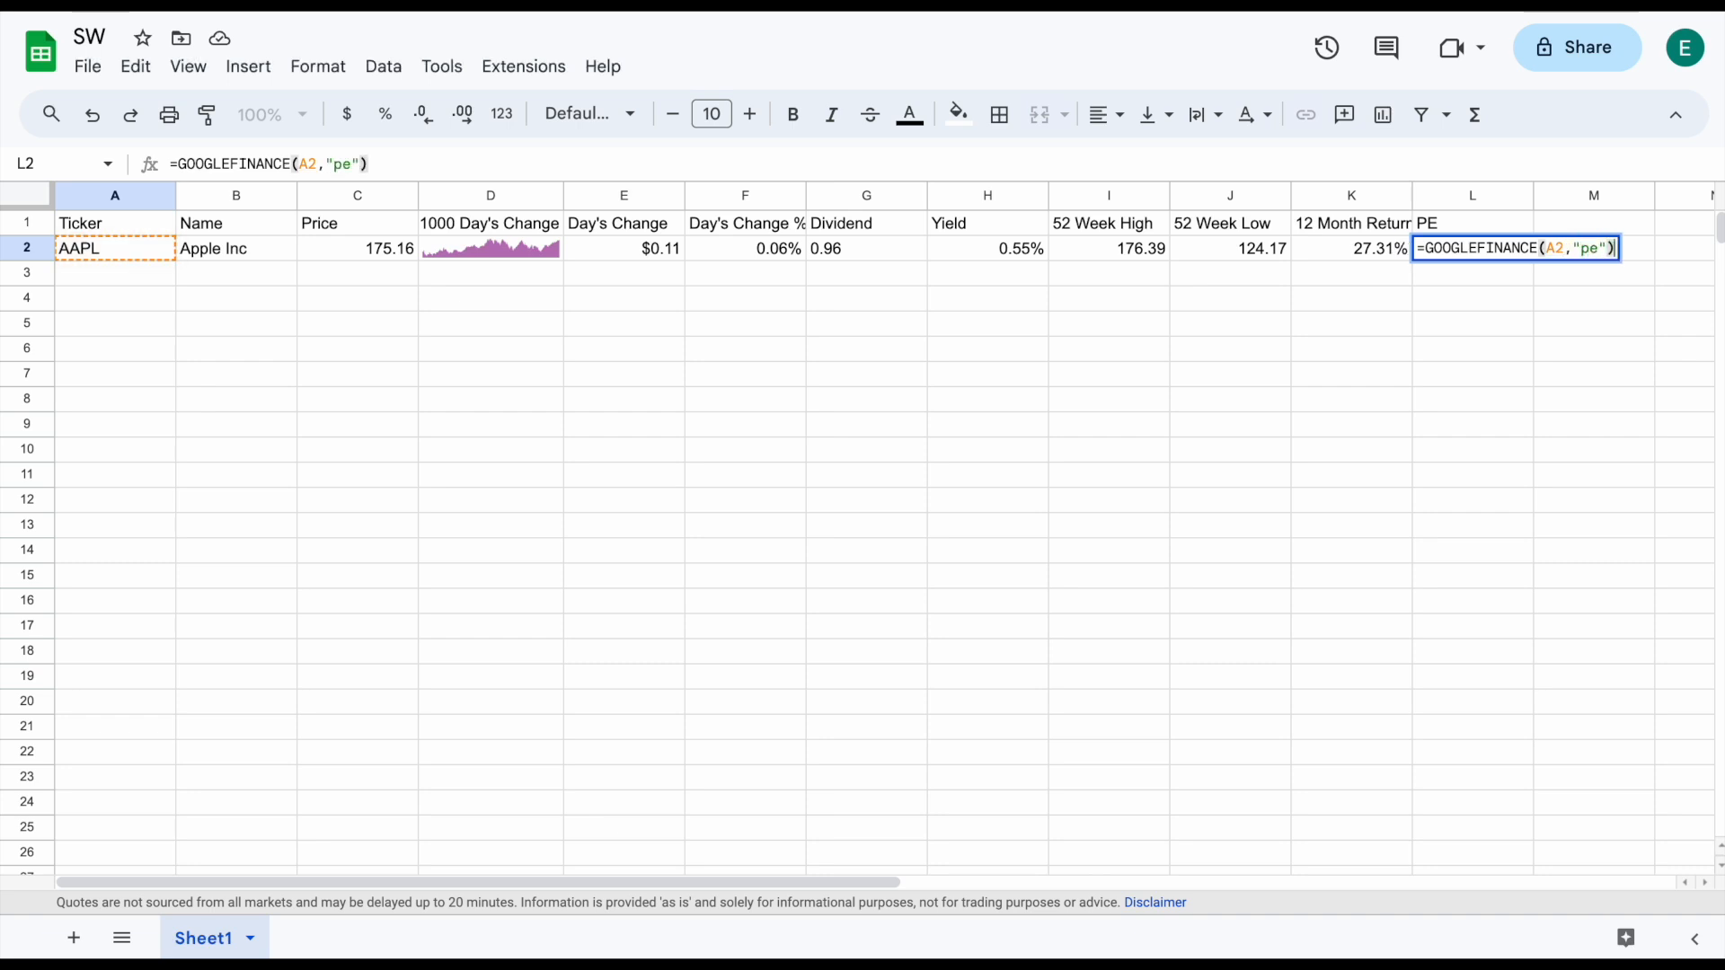
key("Return")
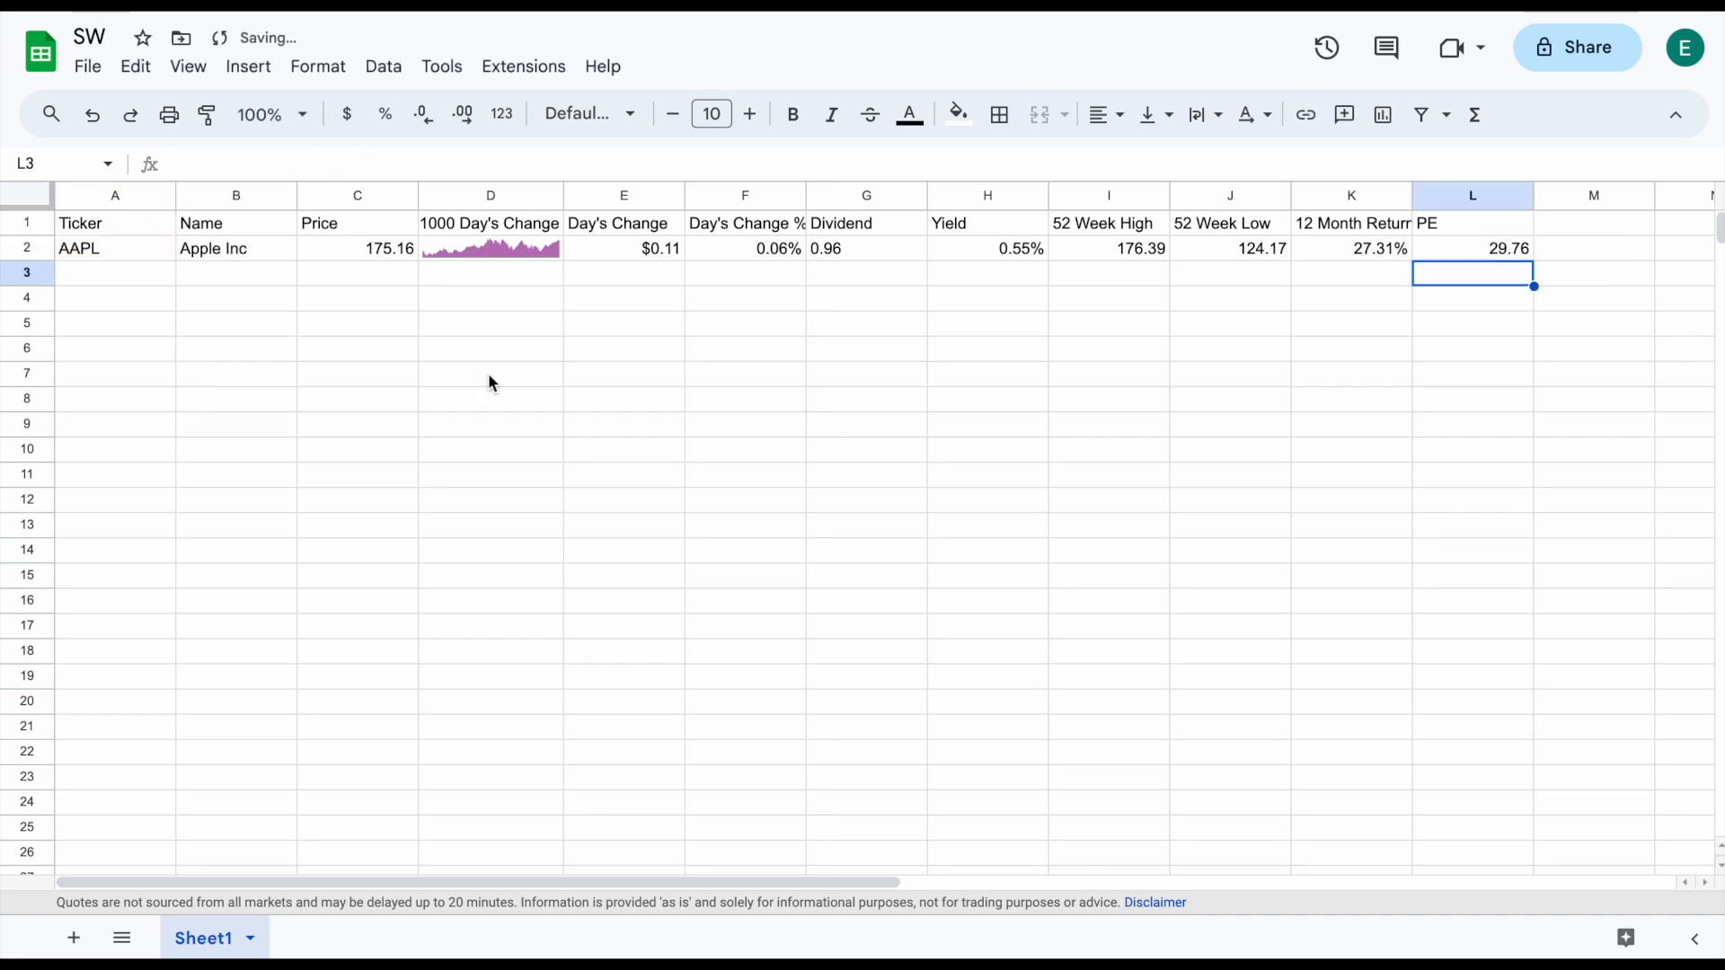
left_click(1477, 253)
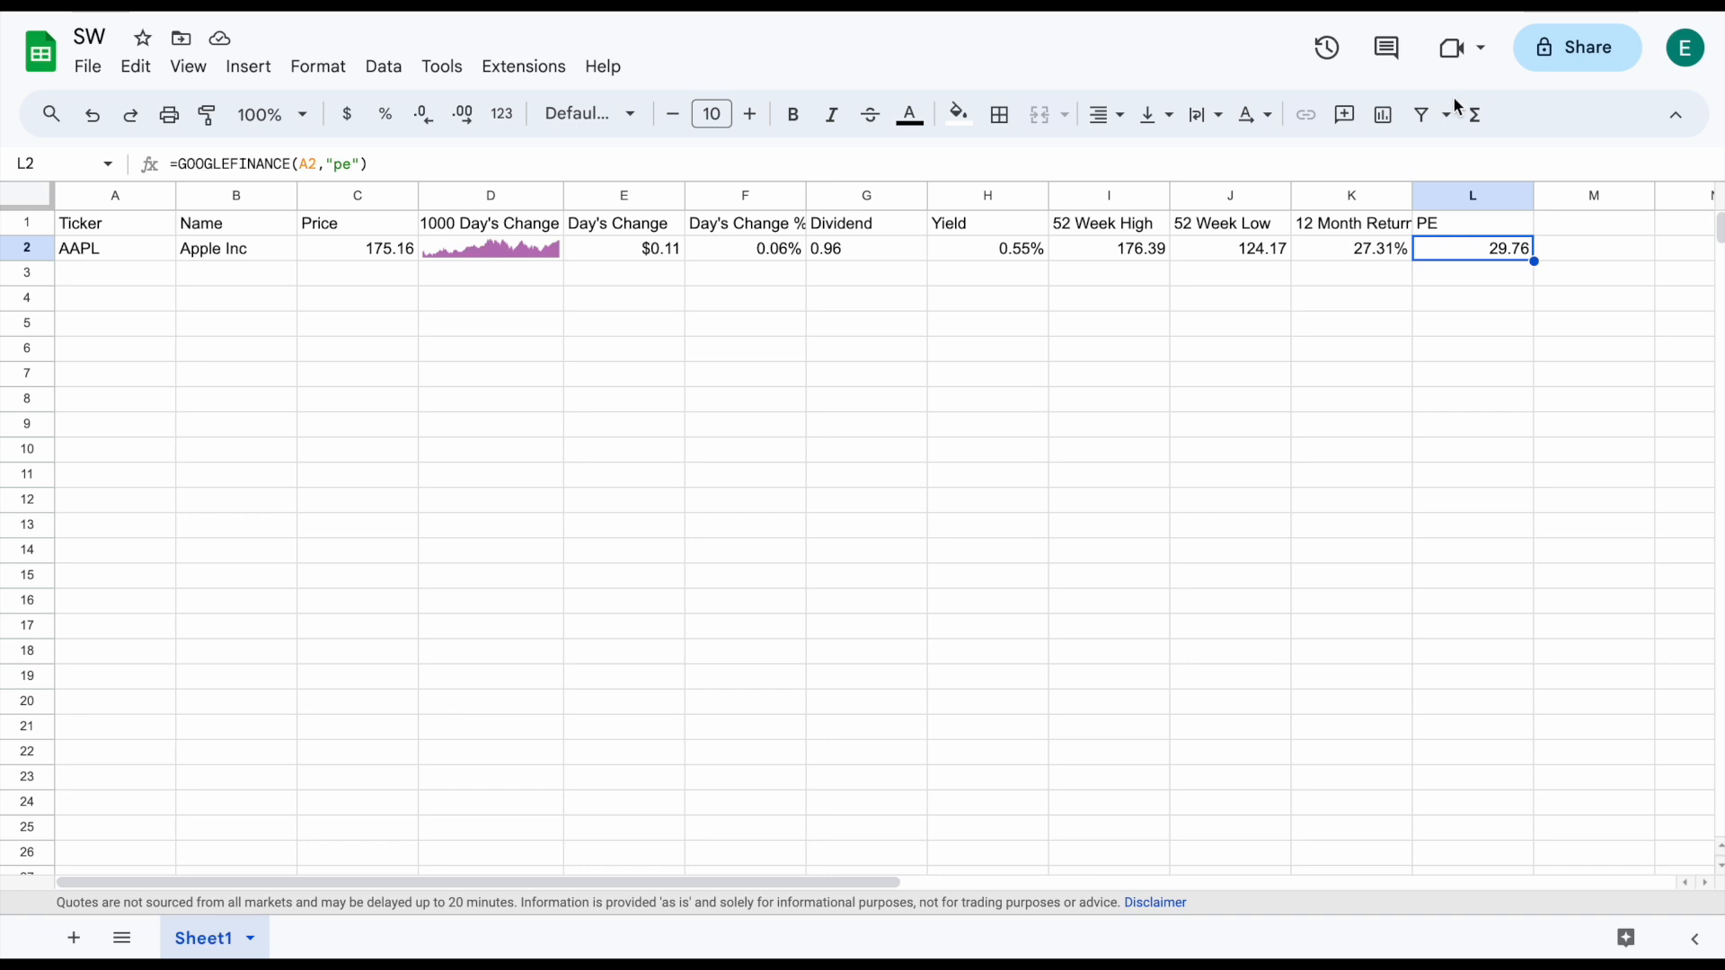
Add the column header Industry in M1
left_click(1583, 227)
type("Industry")
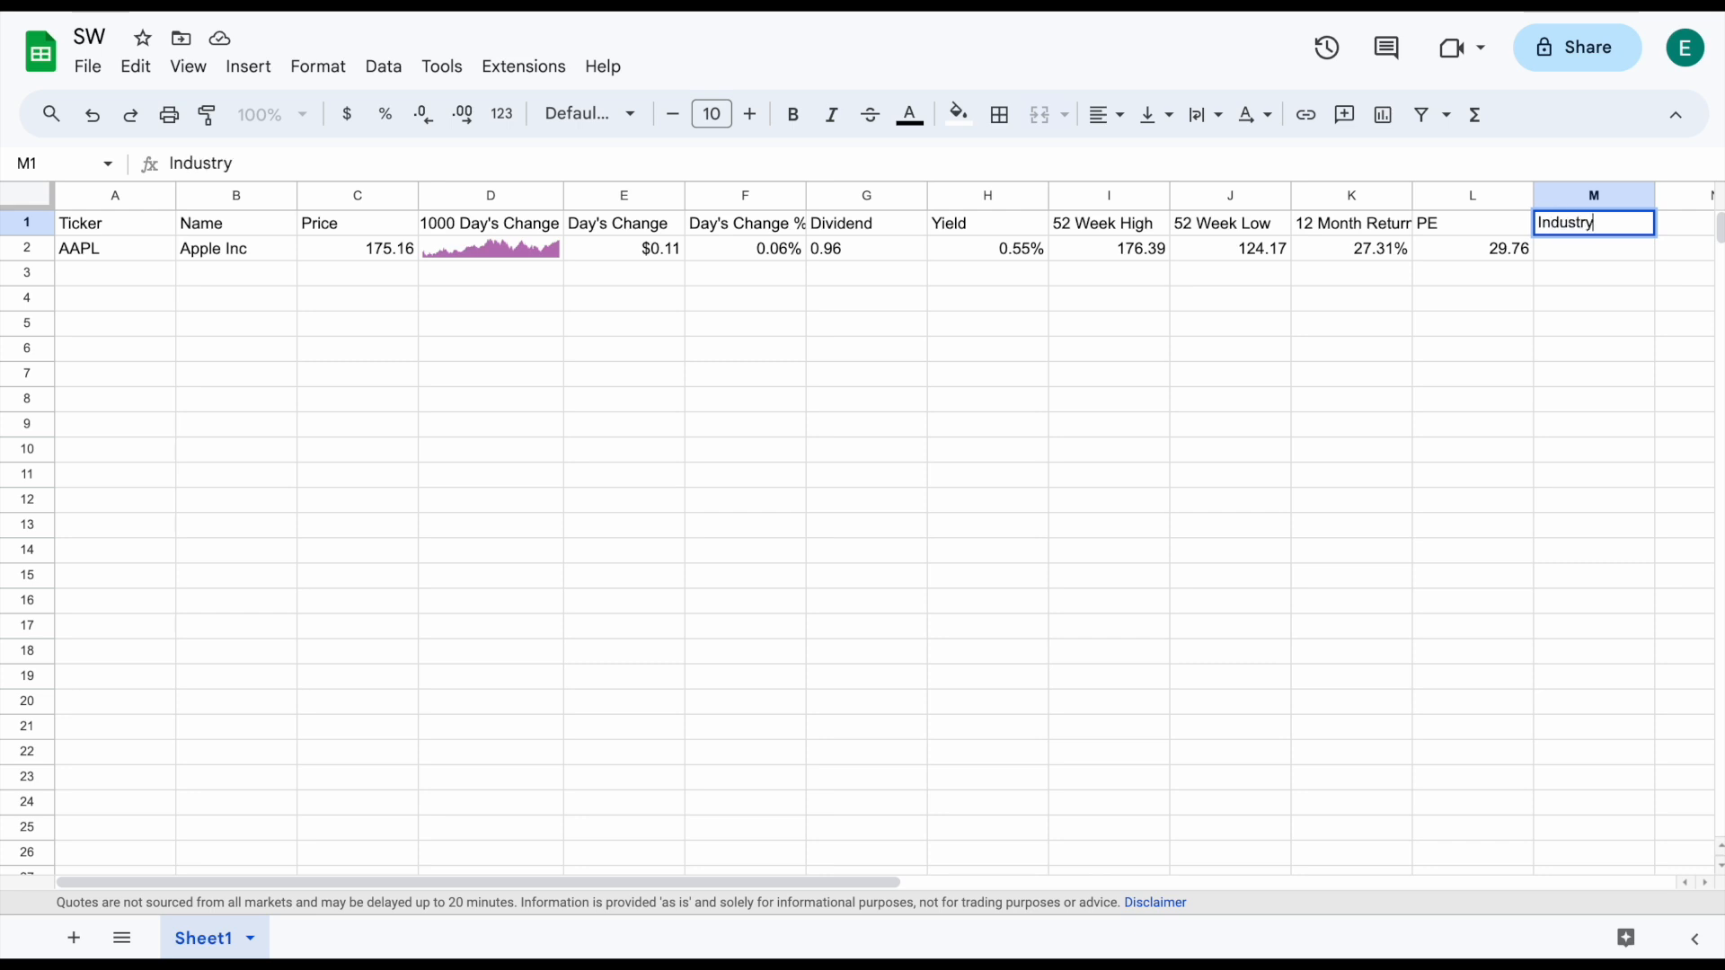
key("Return")
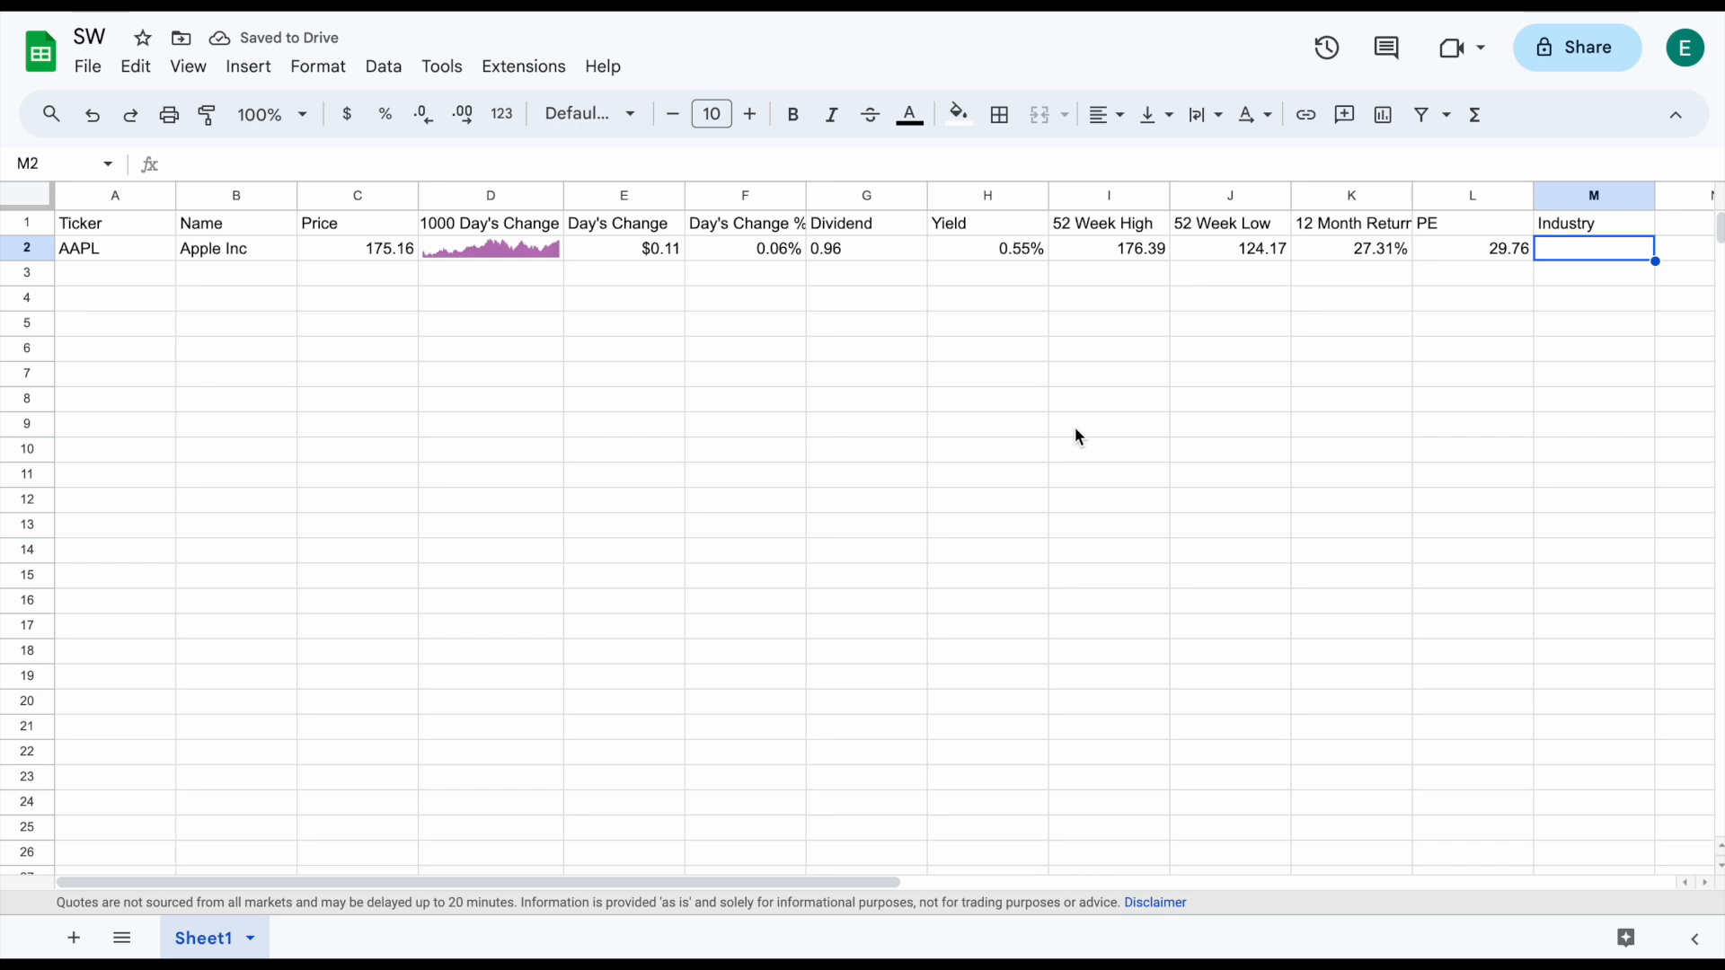
scroll(965, 424, "right", 5)
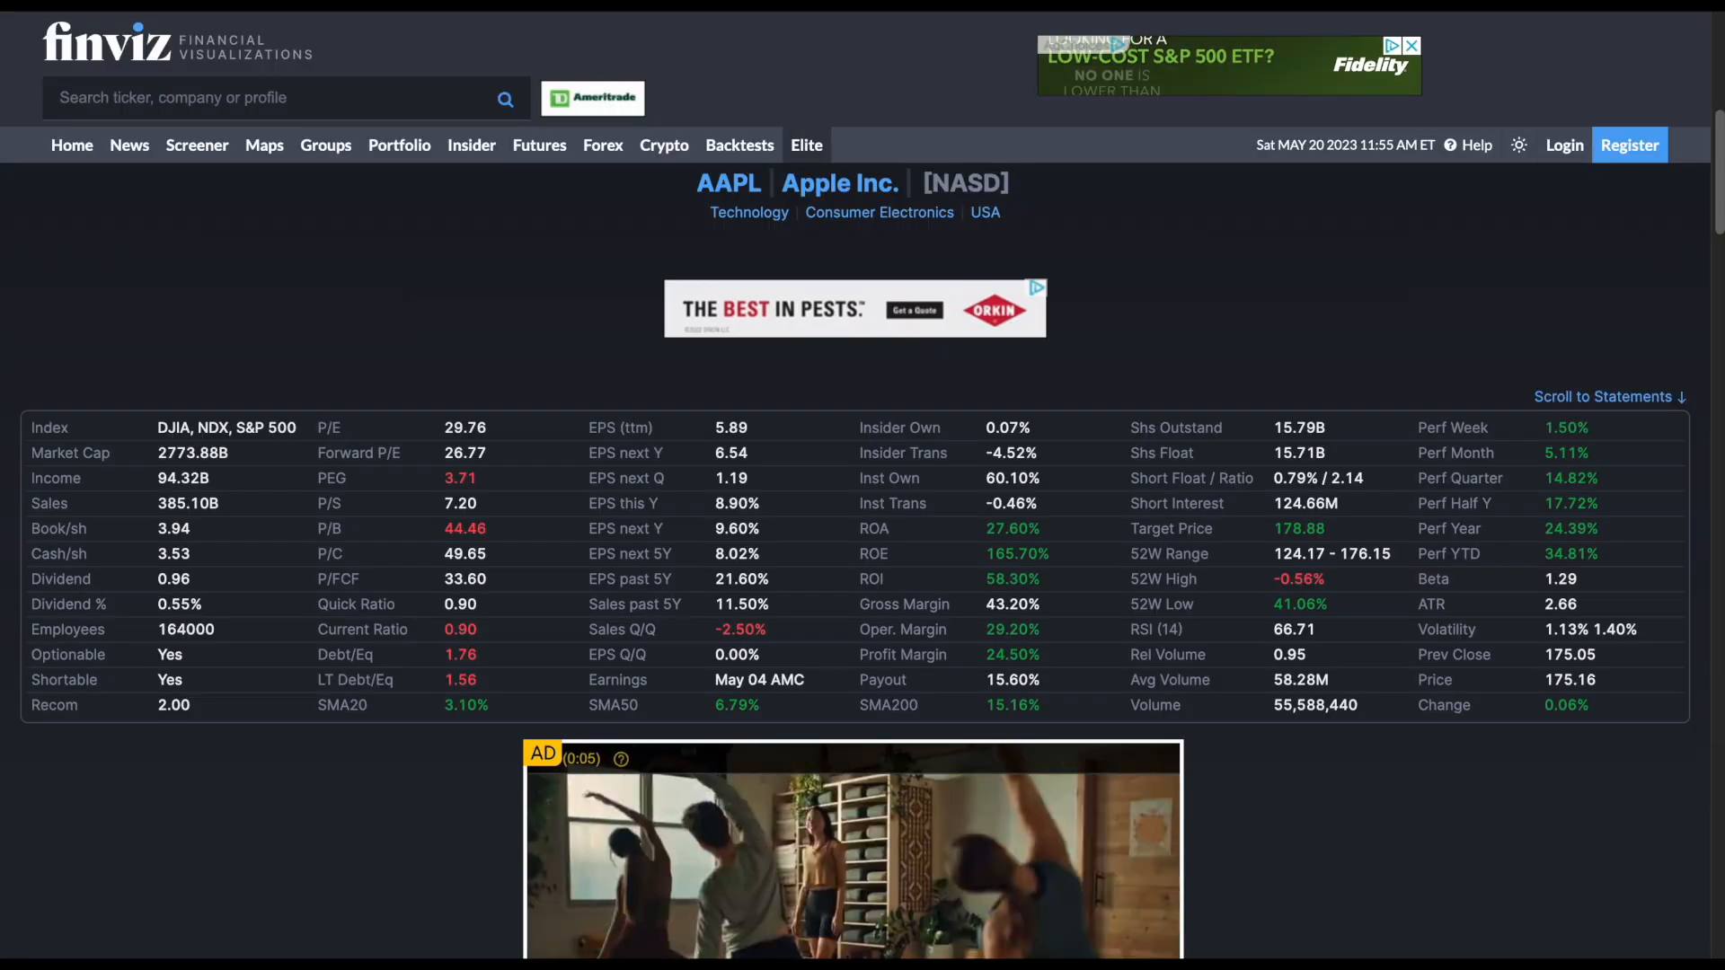
scroll(1160, 380, "up", 3)
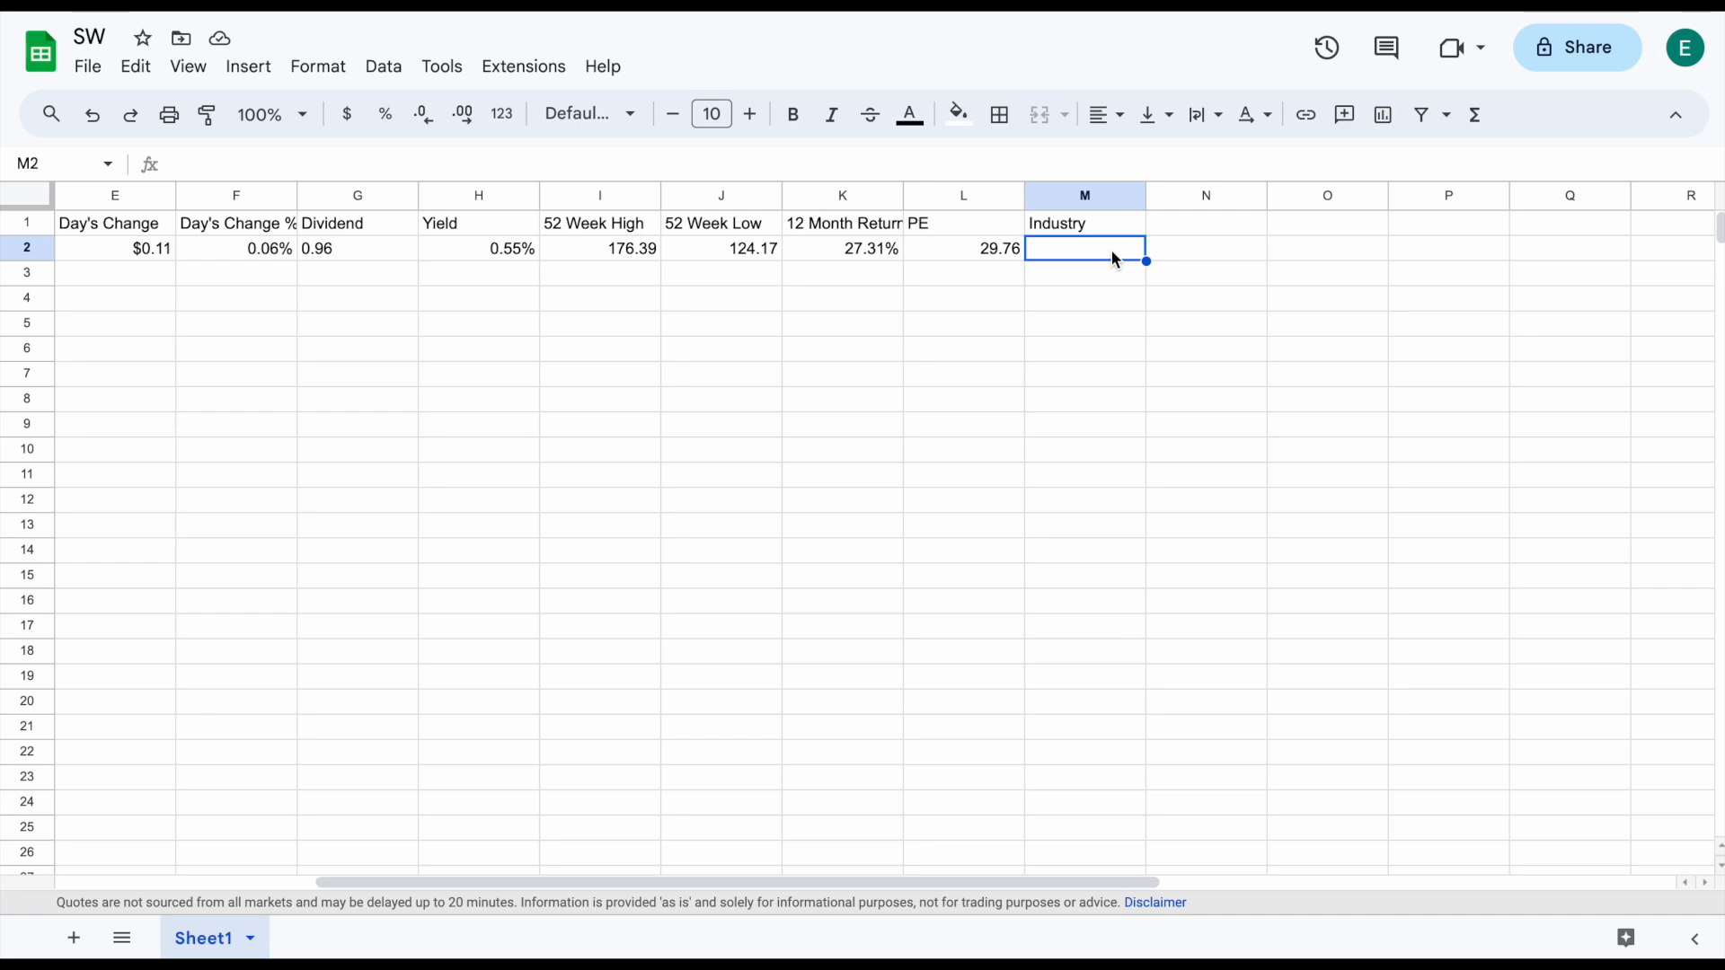
left_click(1316, 252)
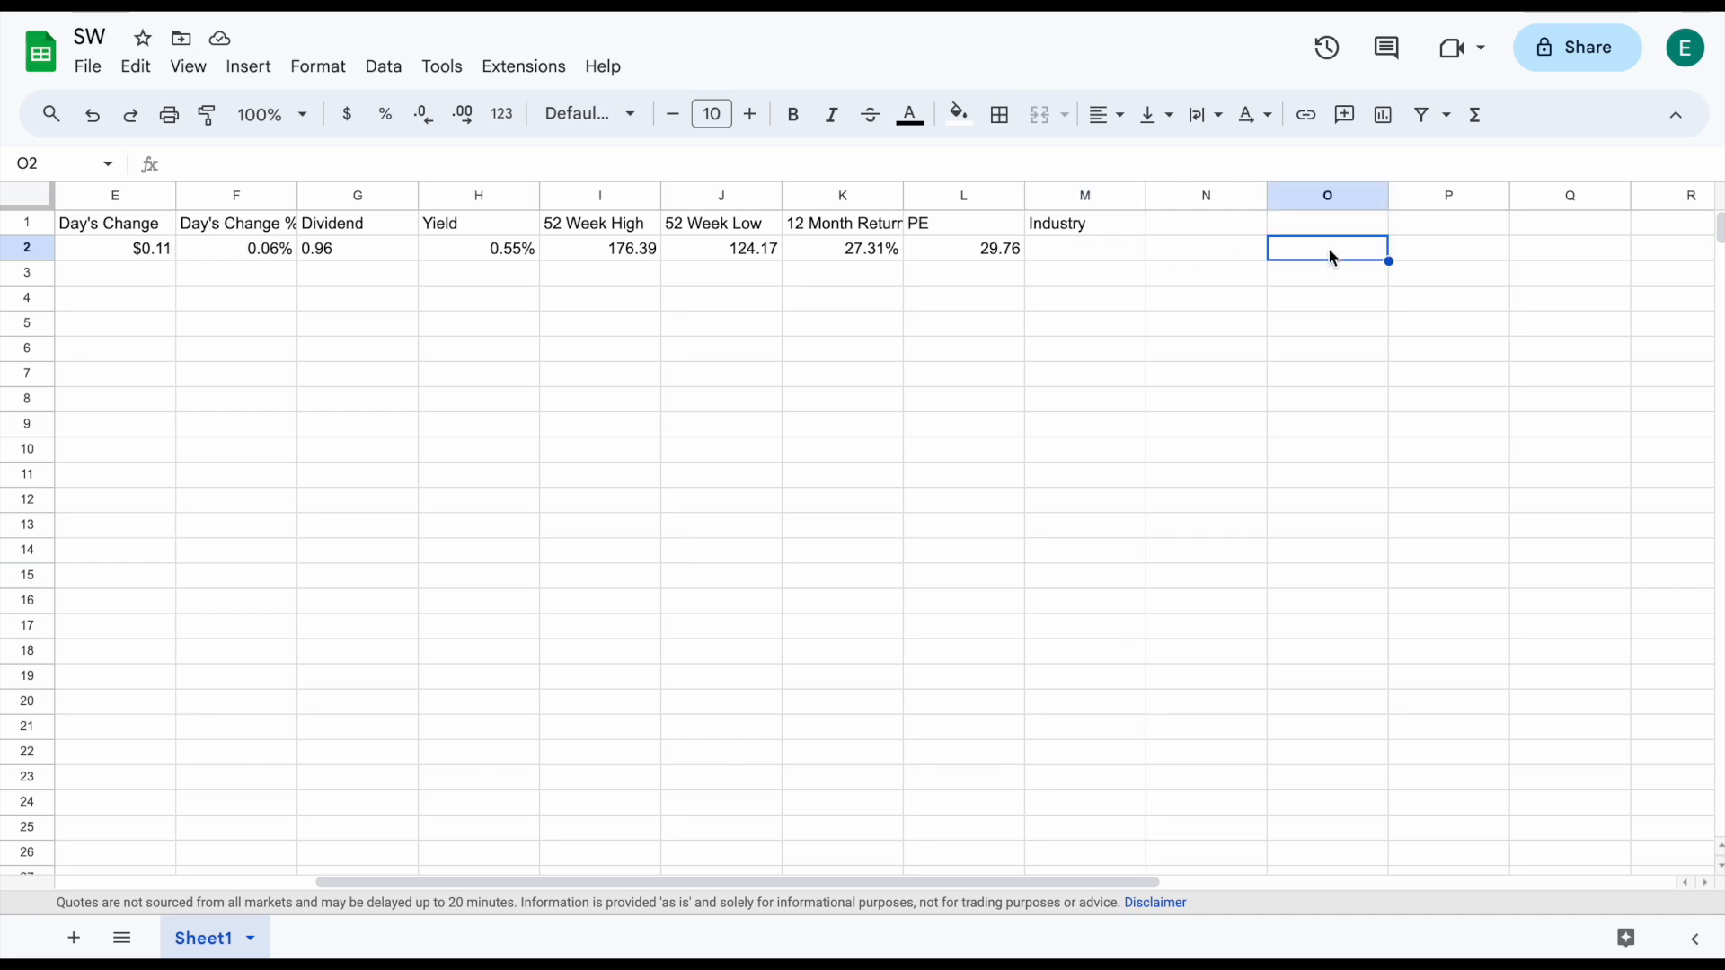
left_click(940, 165)
type("=if(A2=\"\",\"\",IFERROR(substitute(Index(IMPORTHTML(\"https://finviz.com/quote.ashx?t=\"&A2,\"Table\",8),2,1),\"*\",\"\"),\"-\"))")
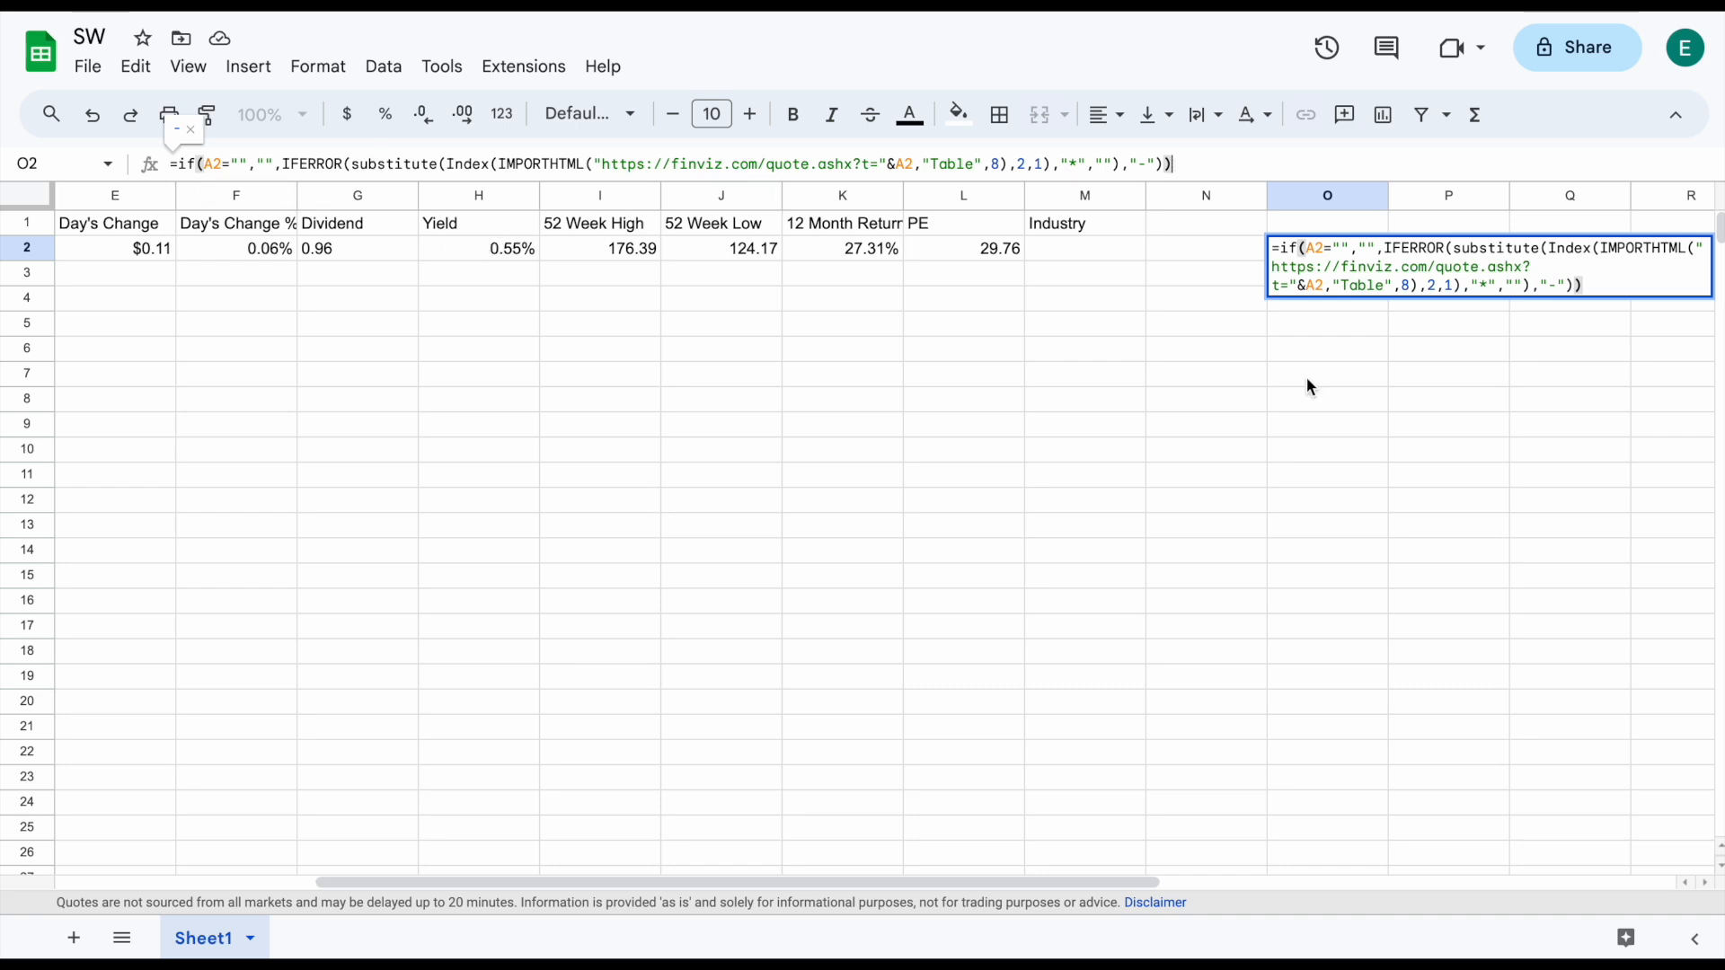
key("Return")
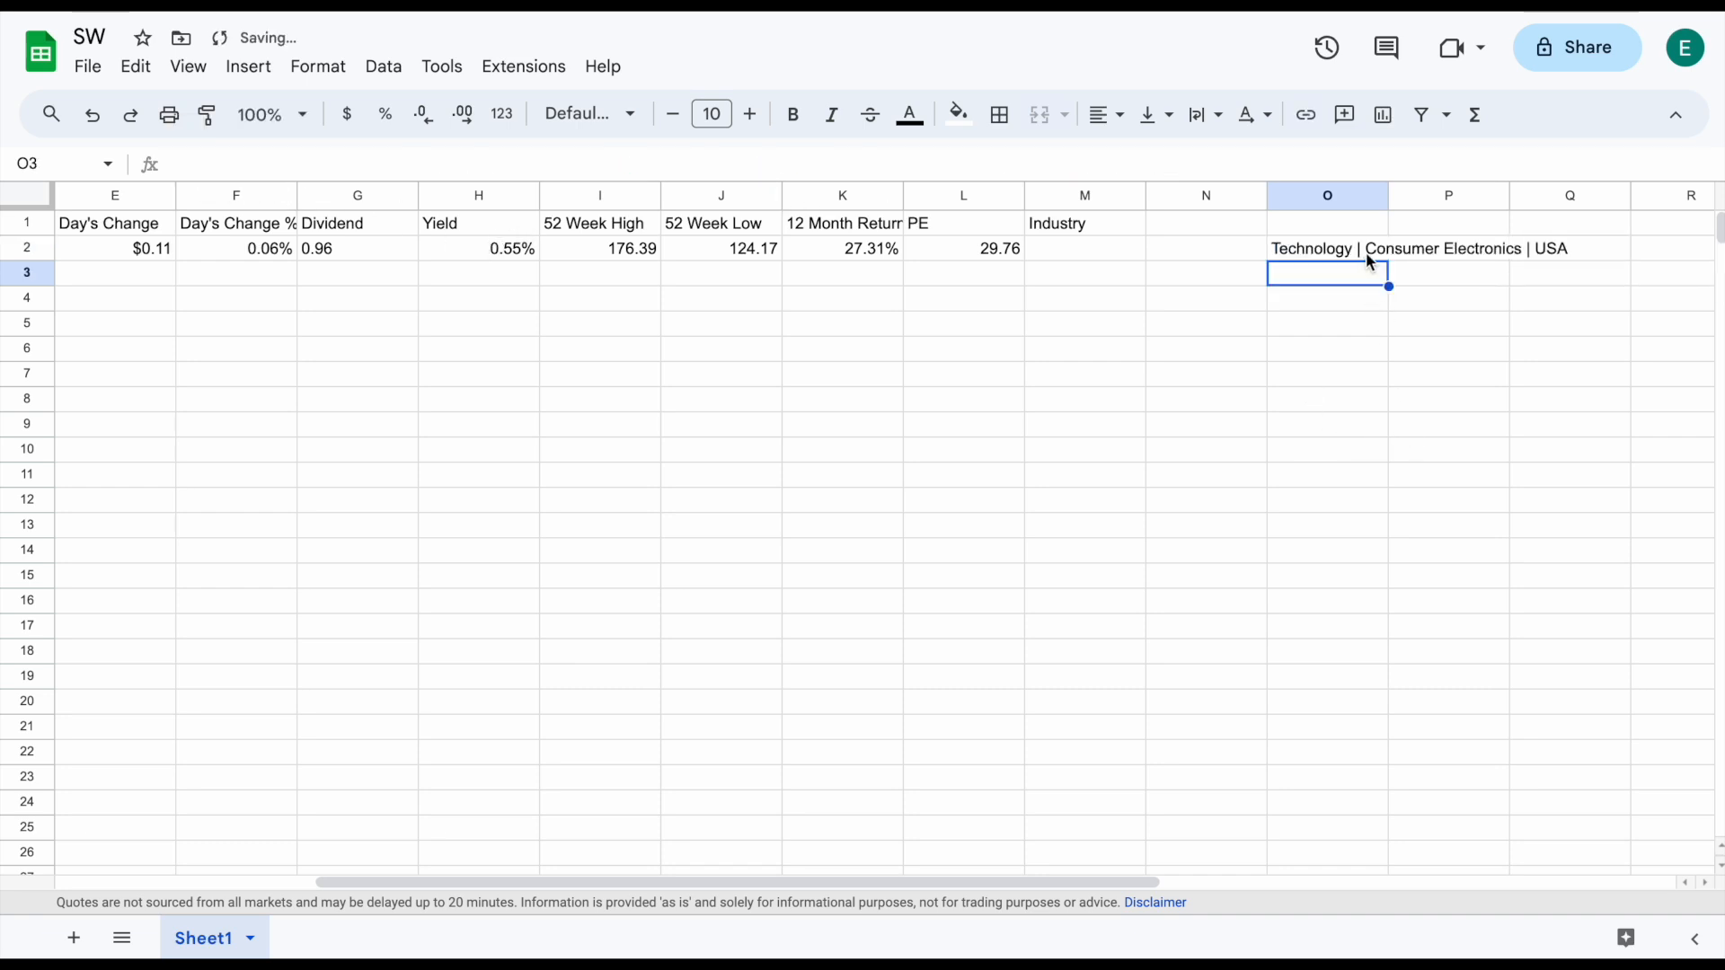
left_click(1365, 251)
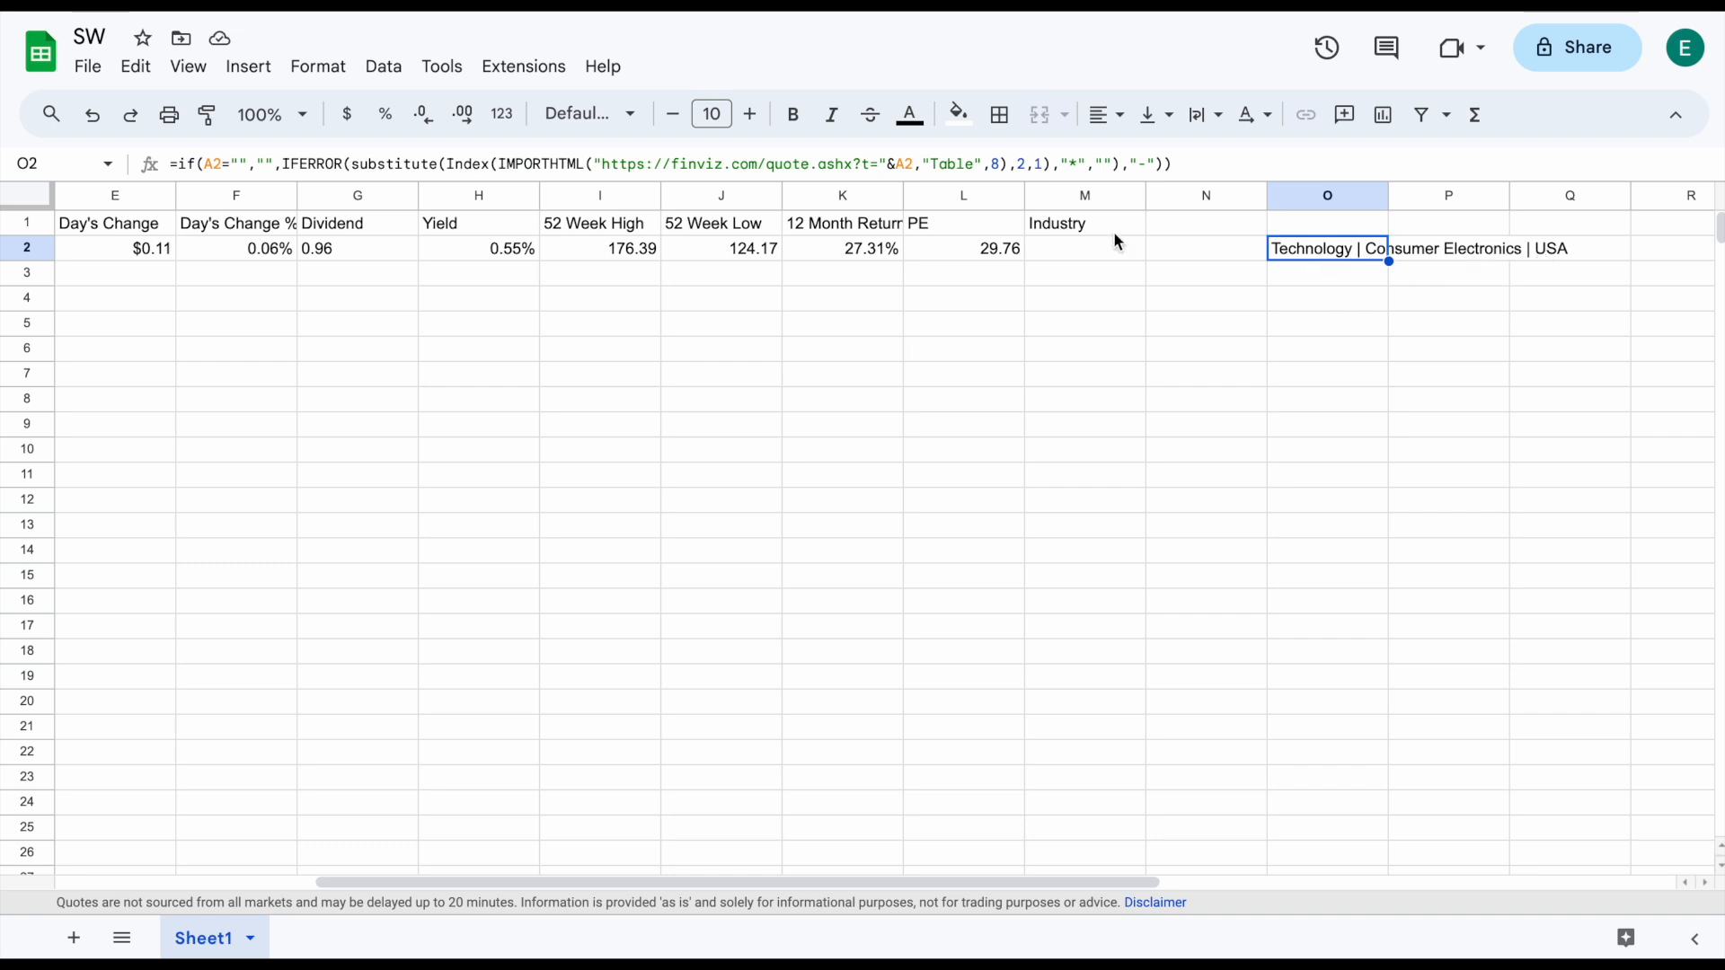
Check the classification line on the Finviz page, and extract its first part in M2 with =if(O2="","",Left(O2, Search(" |",O2)))
key("ctrl+Tab")
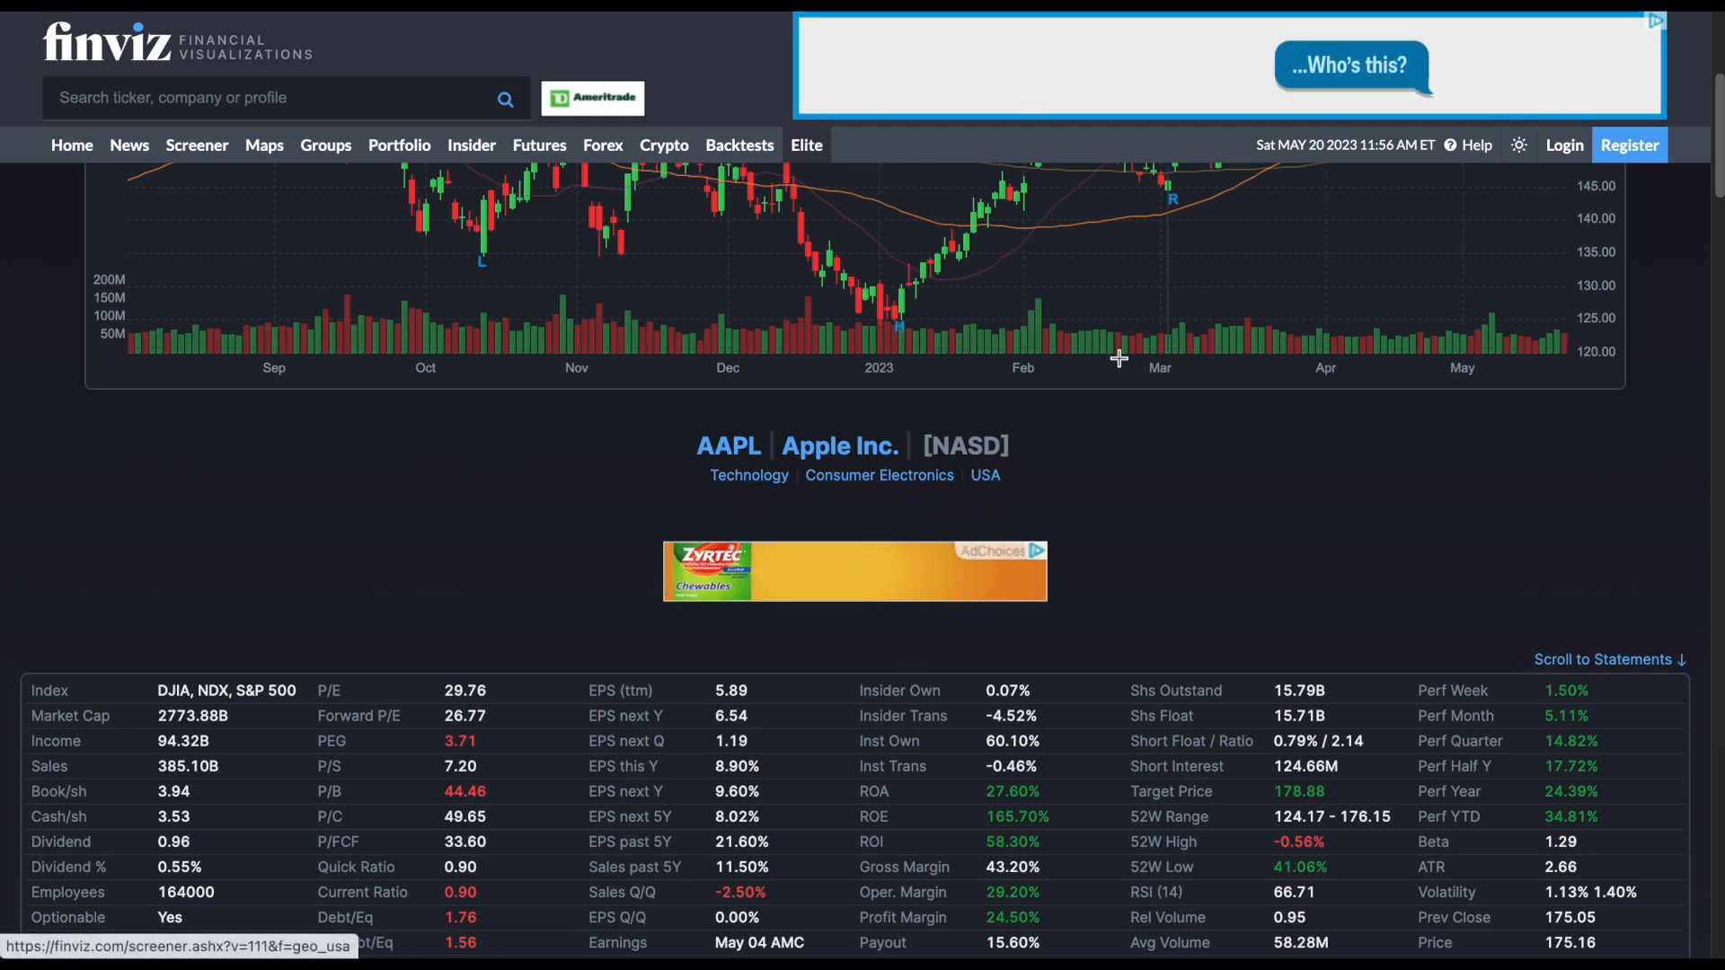
key("ctrl+shift+Tab")
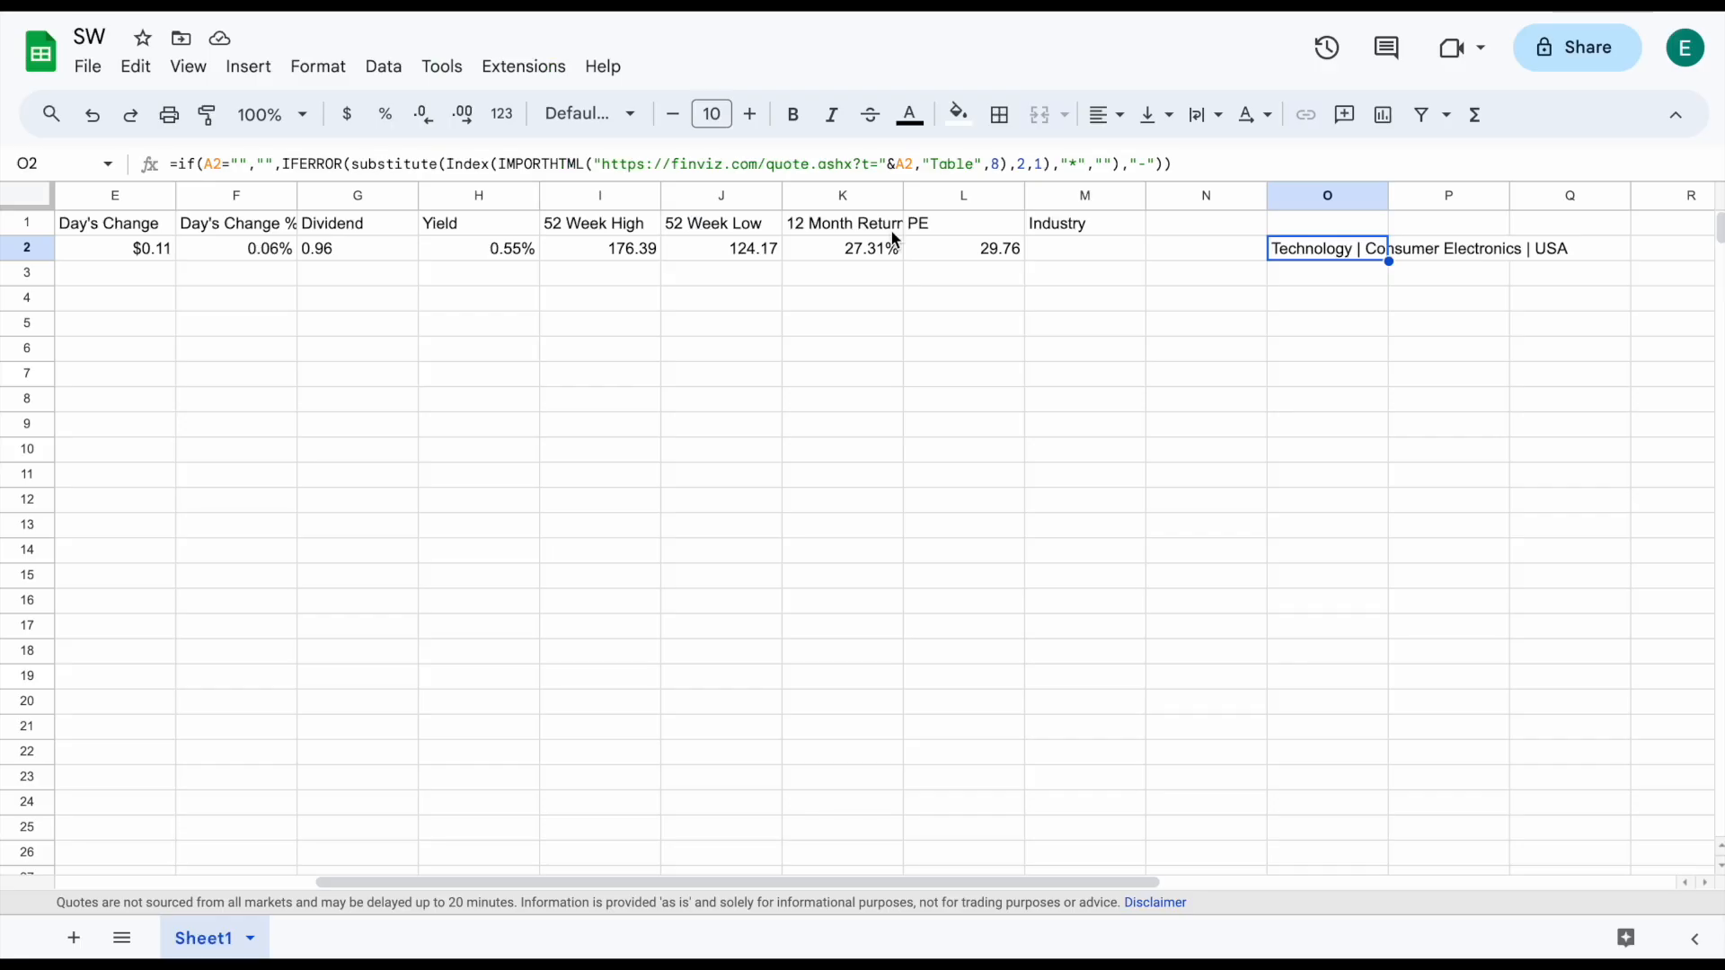
left_click(1079, 251)
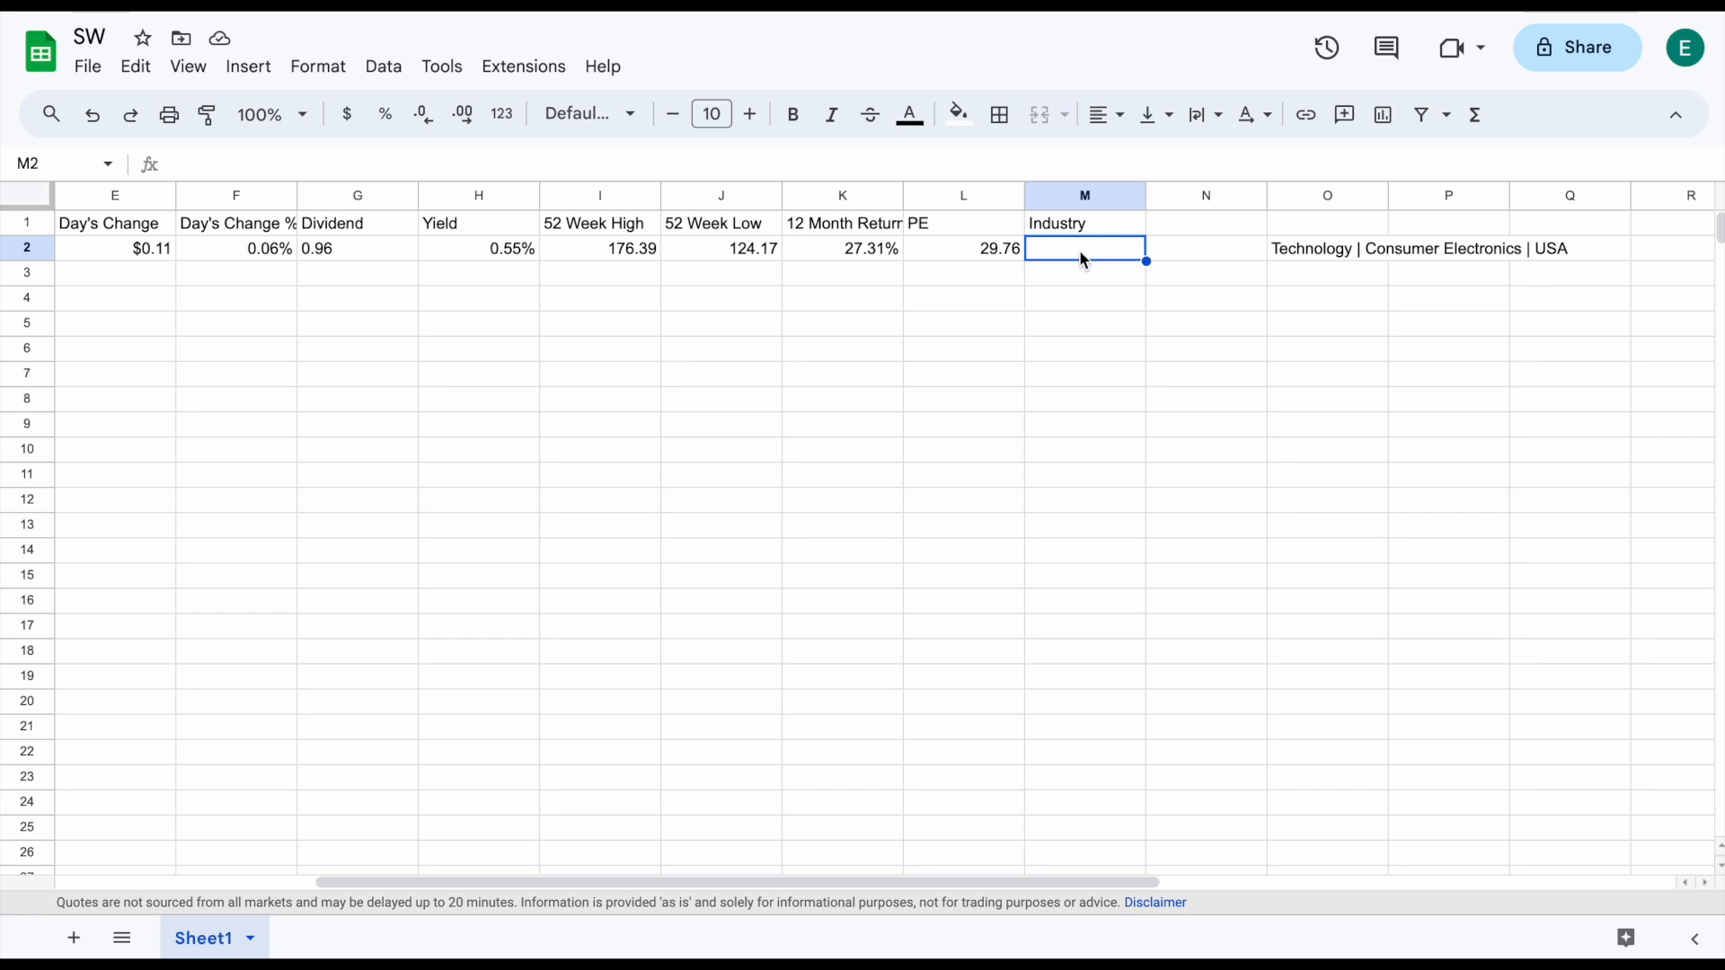
type("=if(O2=\"\",\"\",Left(O2, Search(\" |\",O2)))")
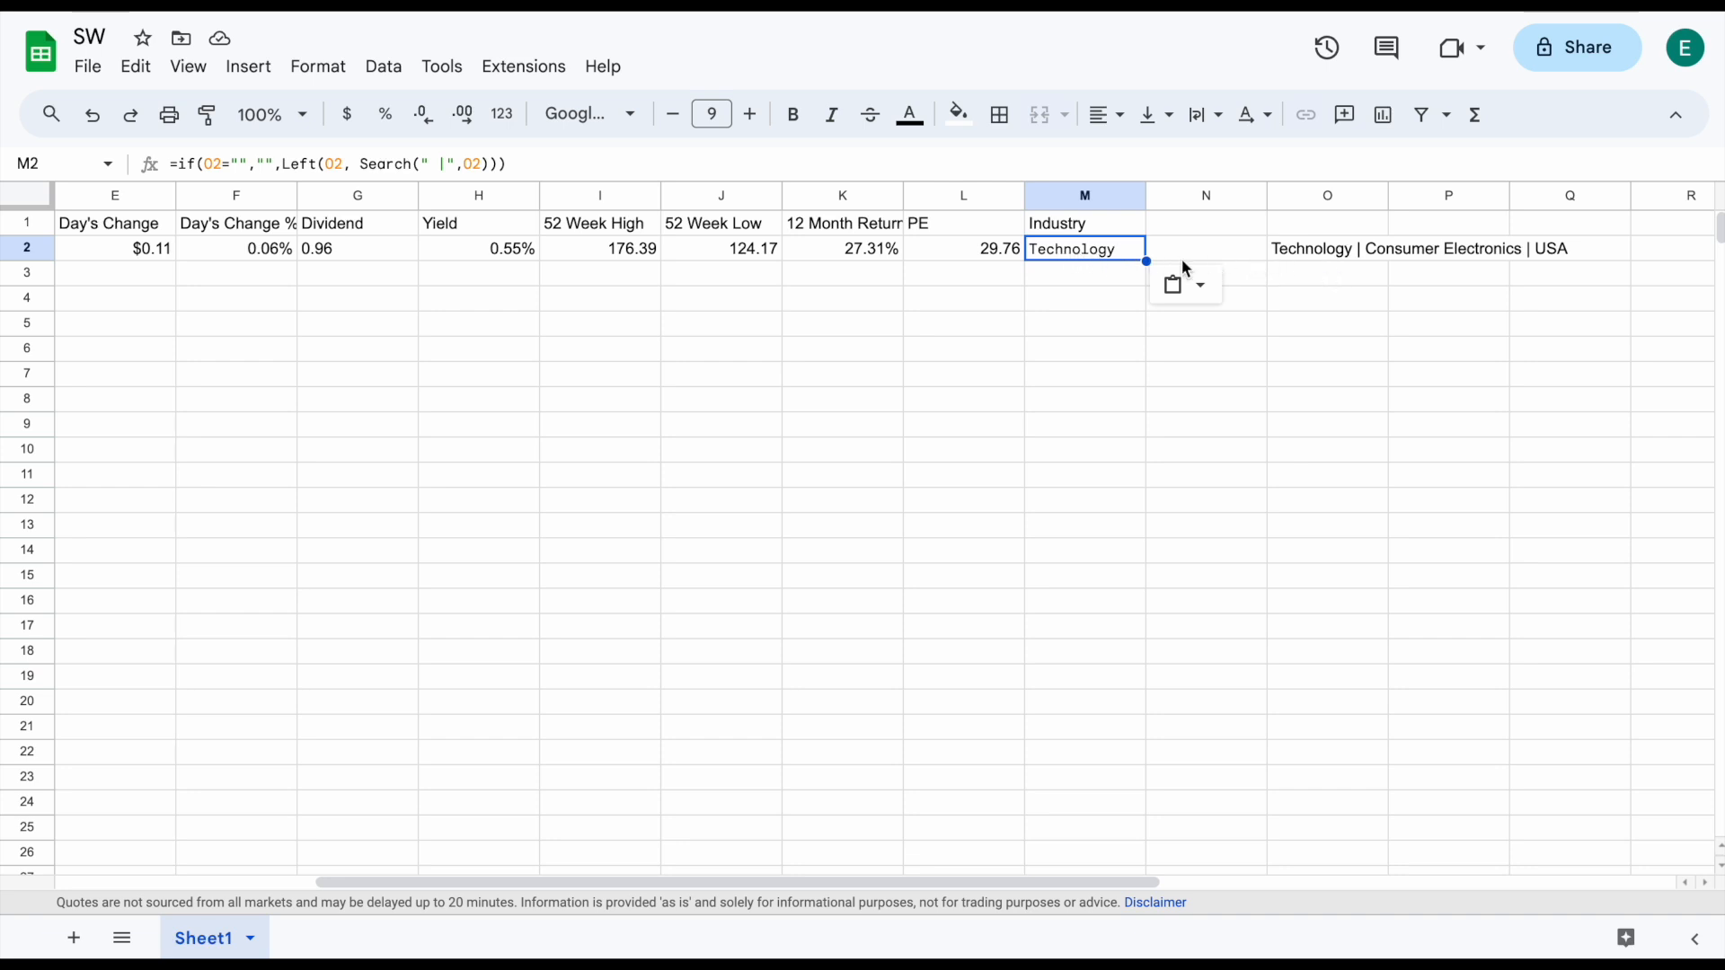
Replace the ticker in A2 with JNJ and review the values across B2:M2 to test the formulas
scroll(1168, 265, "left", 5)
left_click(124, 251)
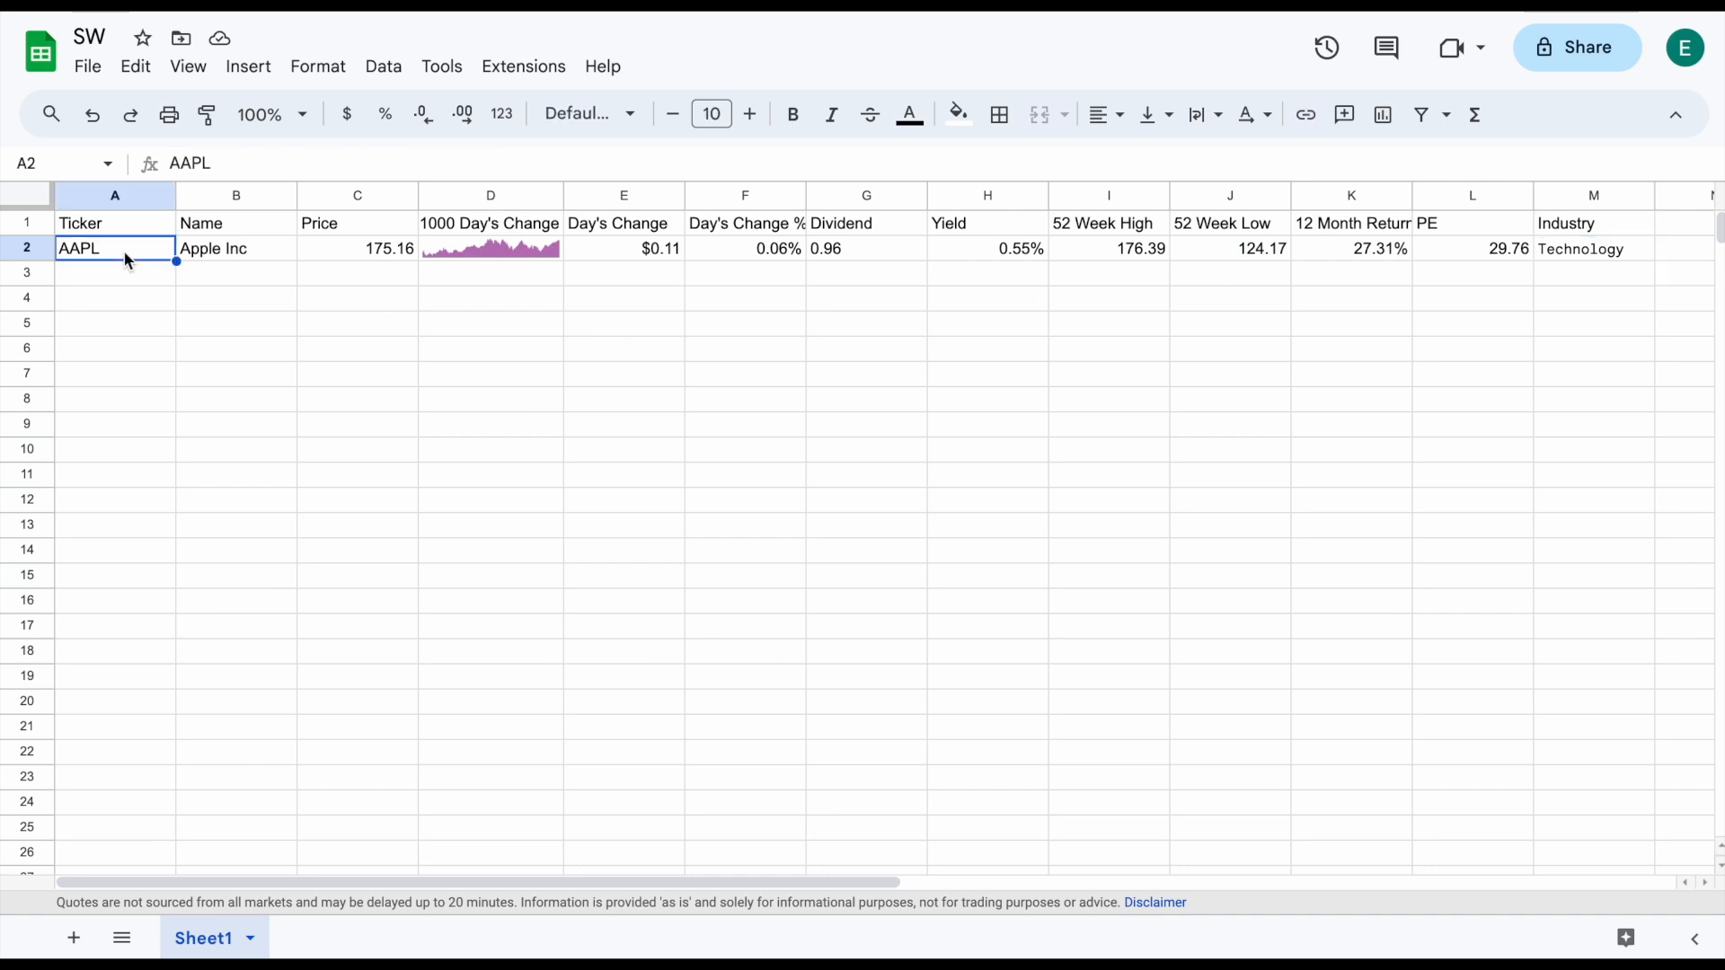
type("JNJ")
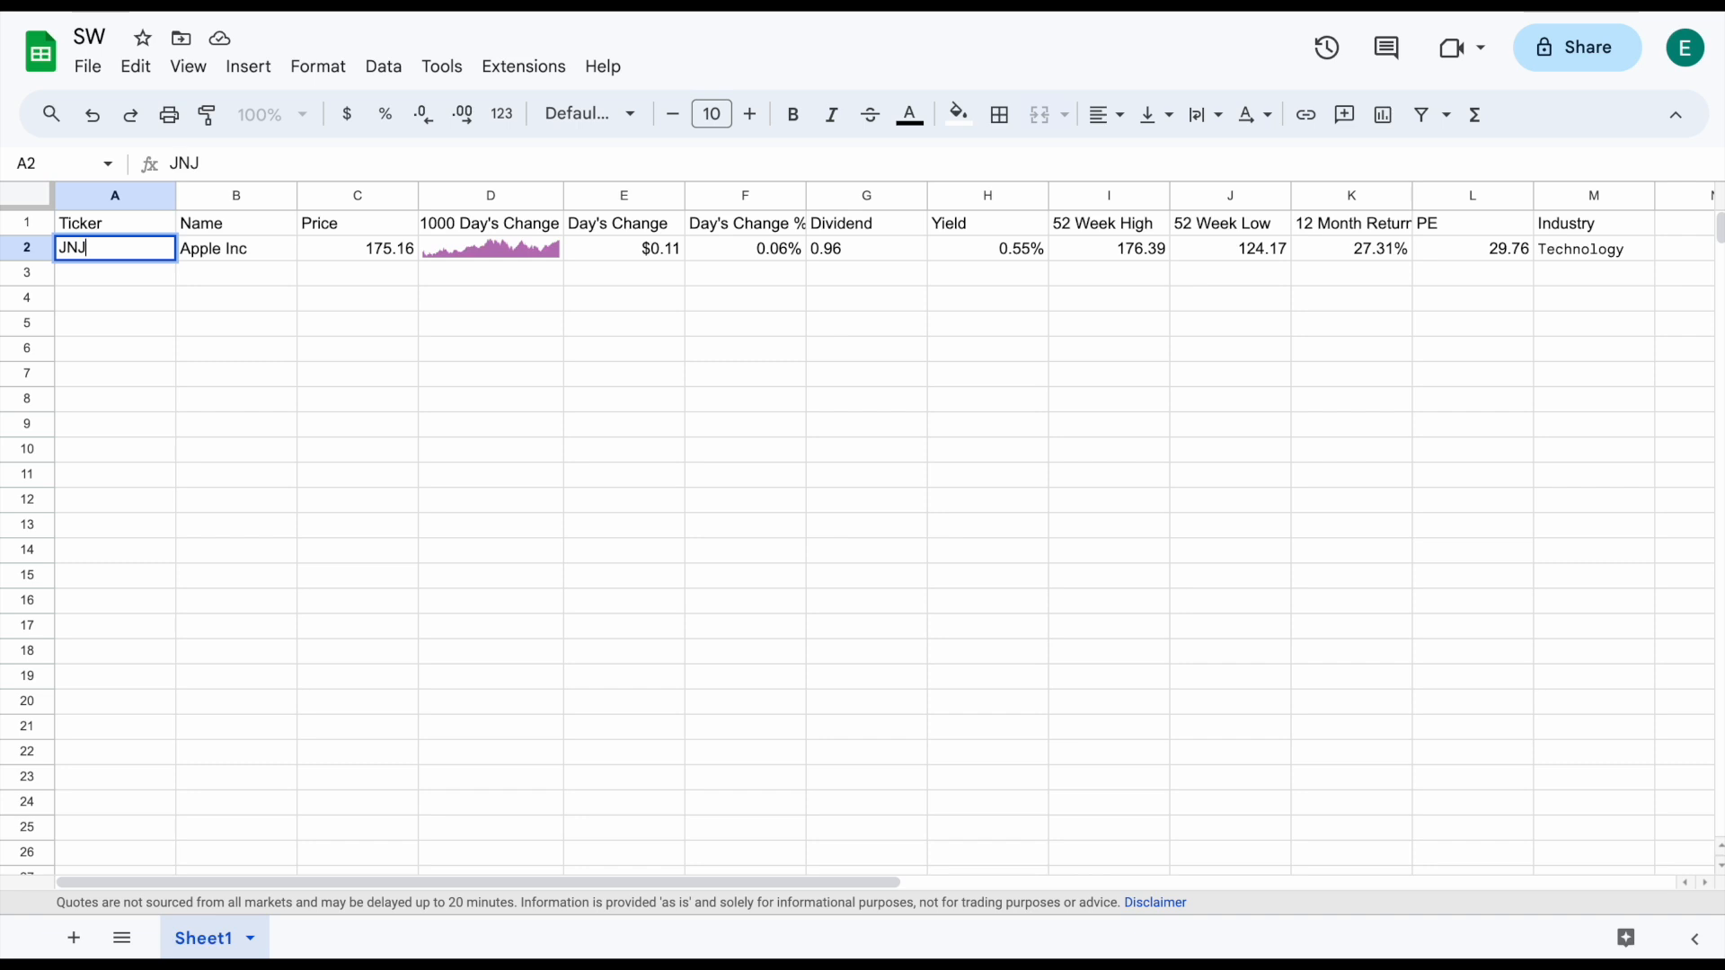
key("Return")
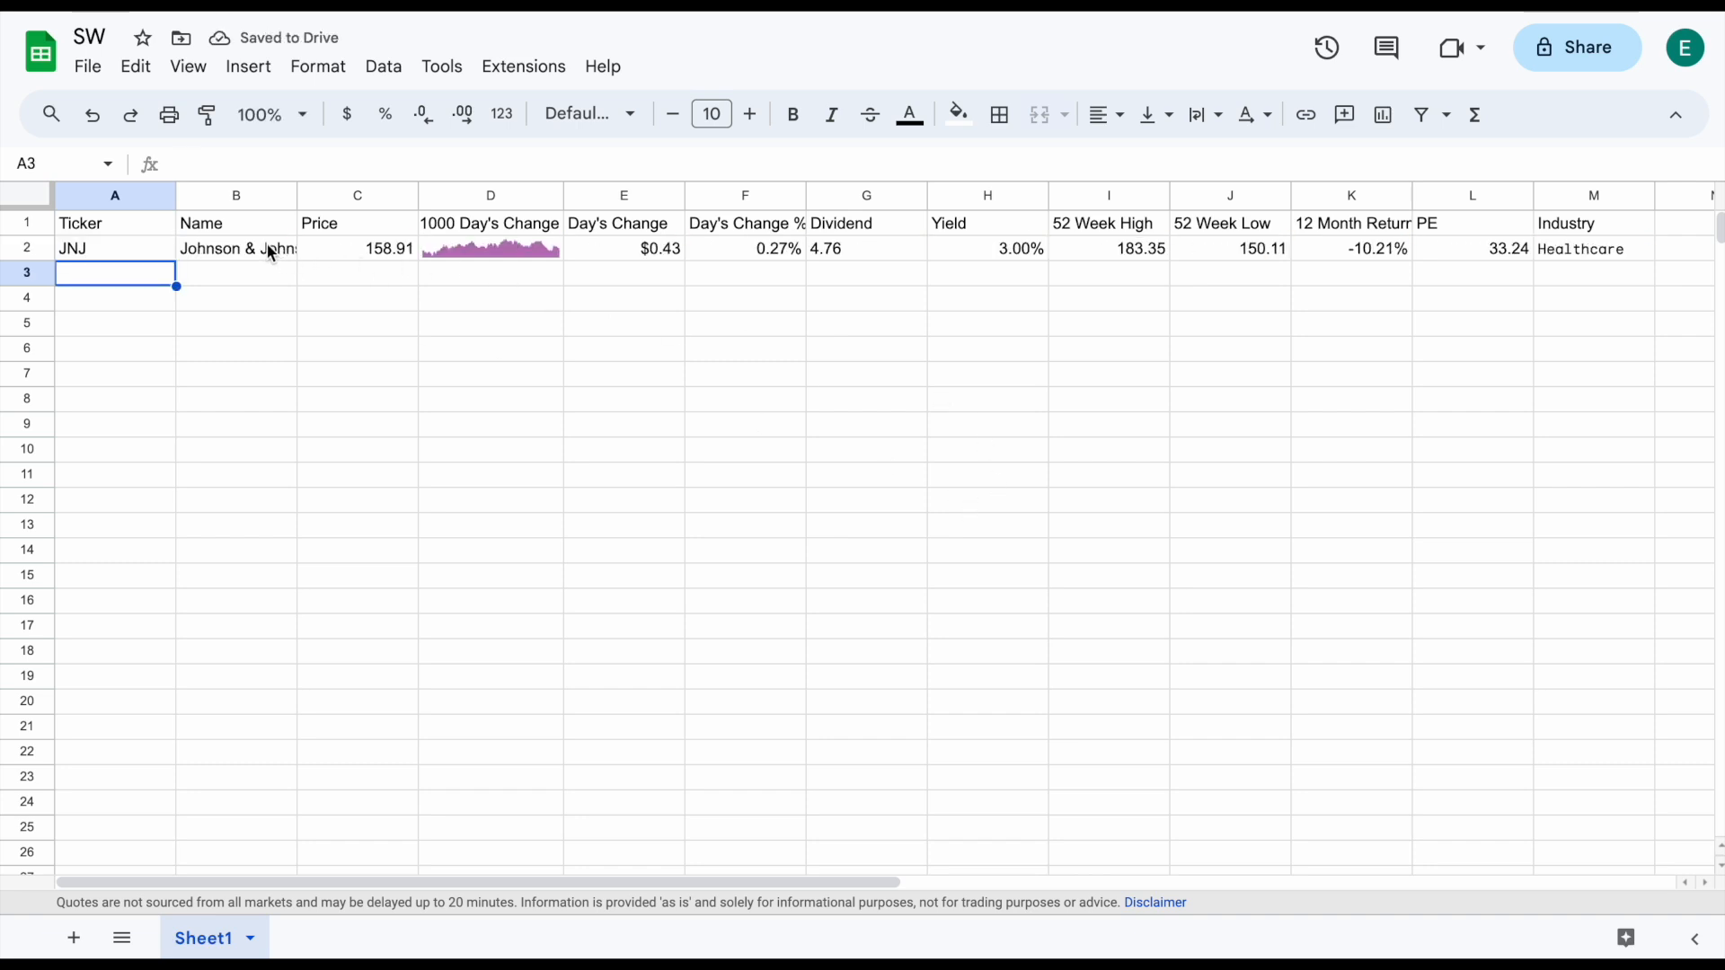
left_click_drag(269, 252, 1579, 256)
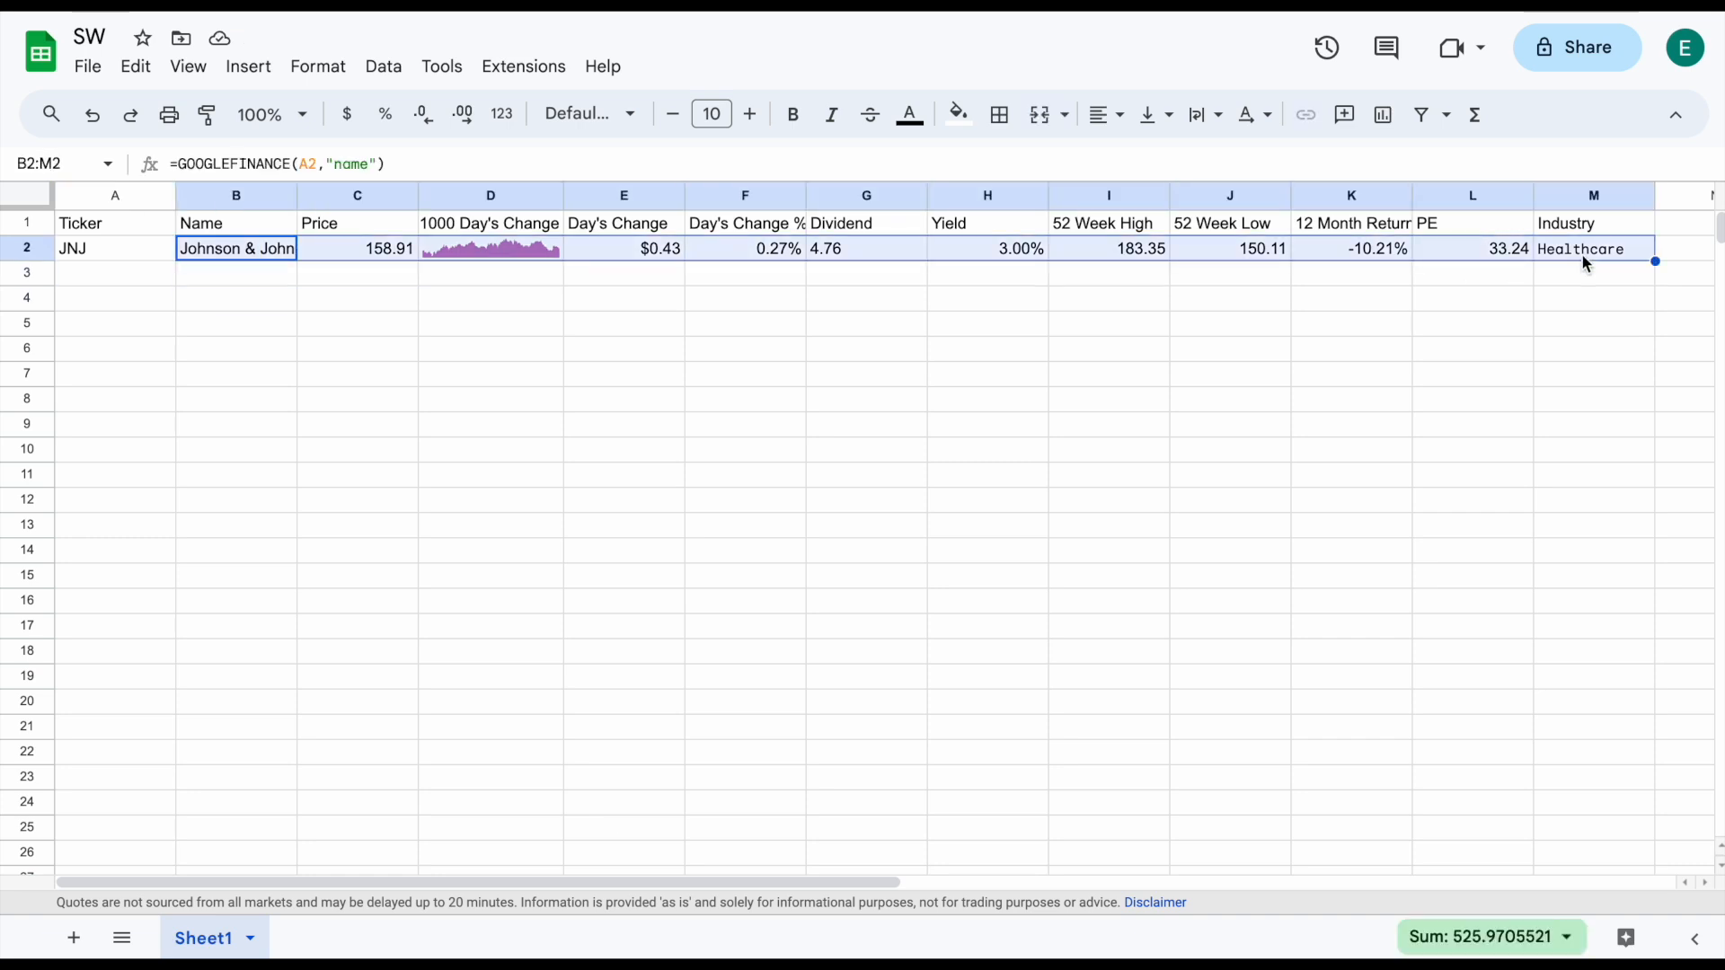
left_click(1447, 358)
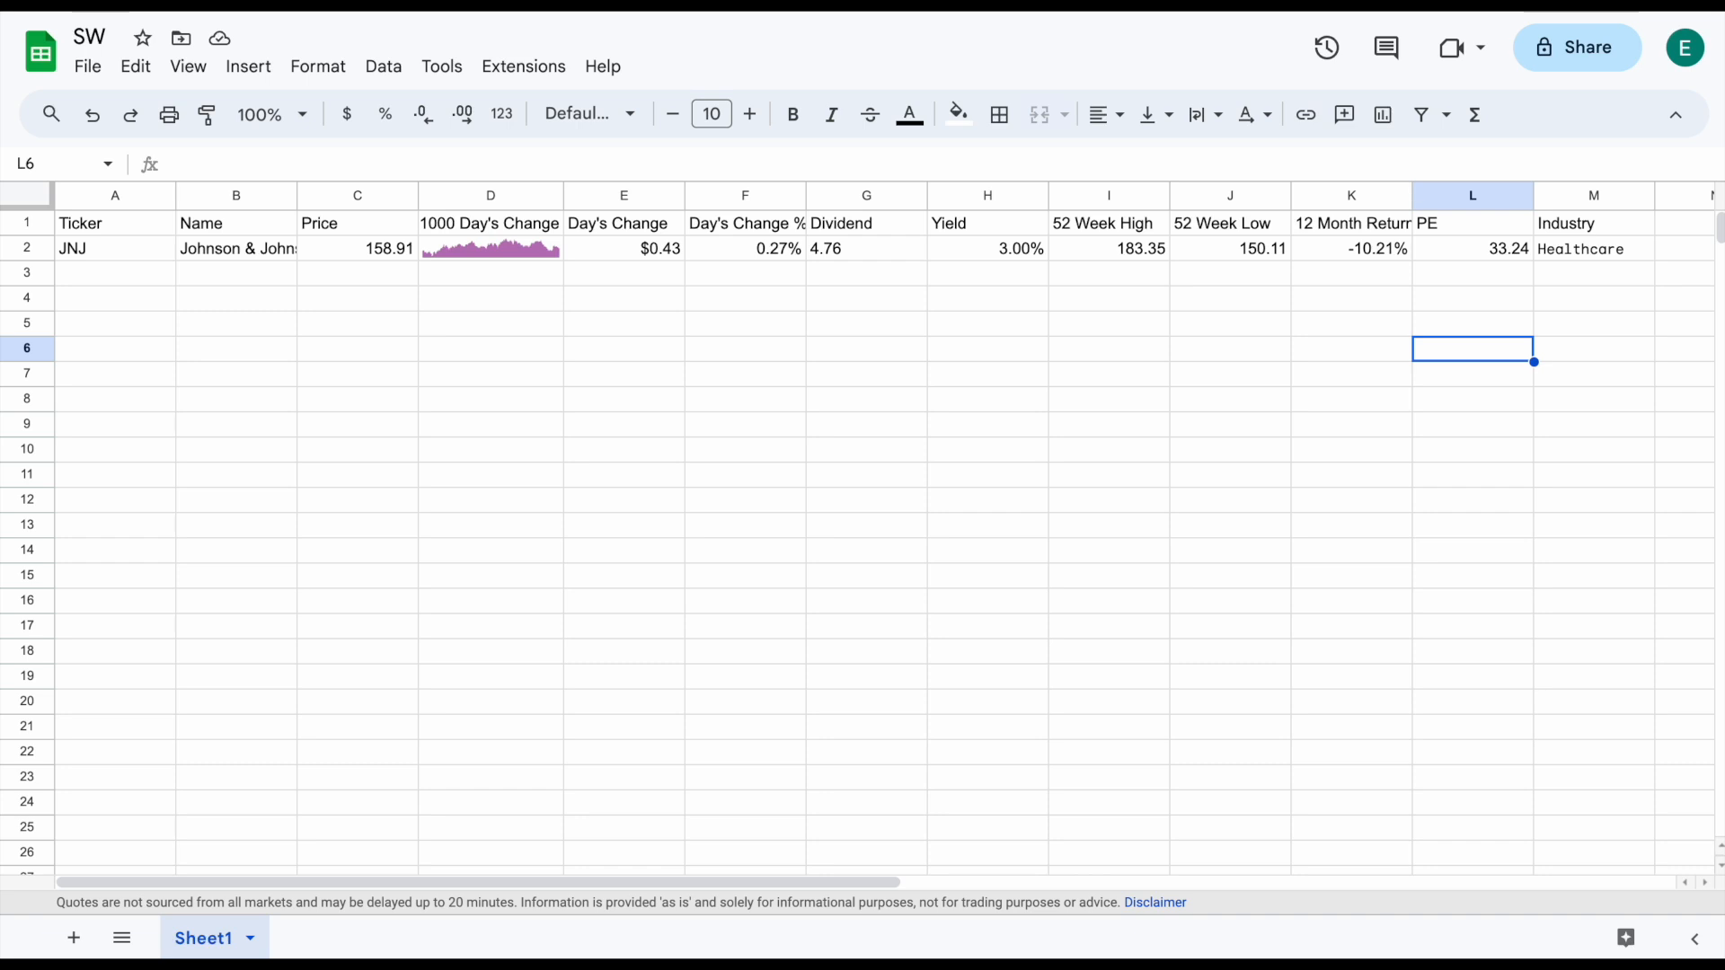
Fill A2:A15 with the tickers MMM, TSLA, VZ, AMZN, JPM, DPZ, O, KO, KR, MO, WMT, TGT, BAC and JNJ
left_click(125, 257)
type("MMM TSLA VZ AMZN JPM DPZ O KO KR MO WMT TGT BAC JNJ")
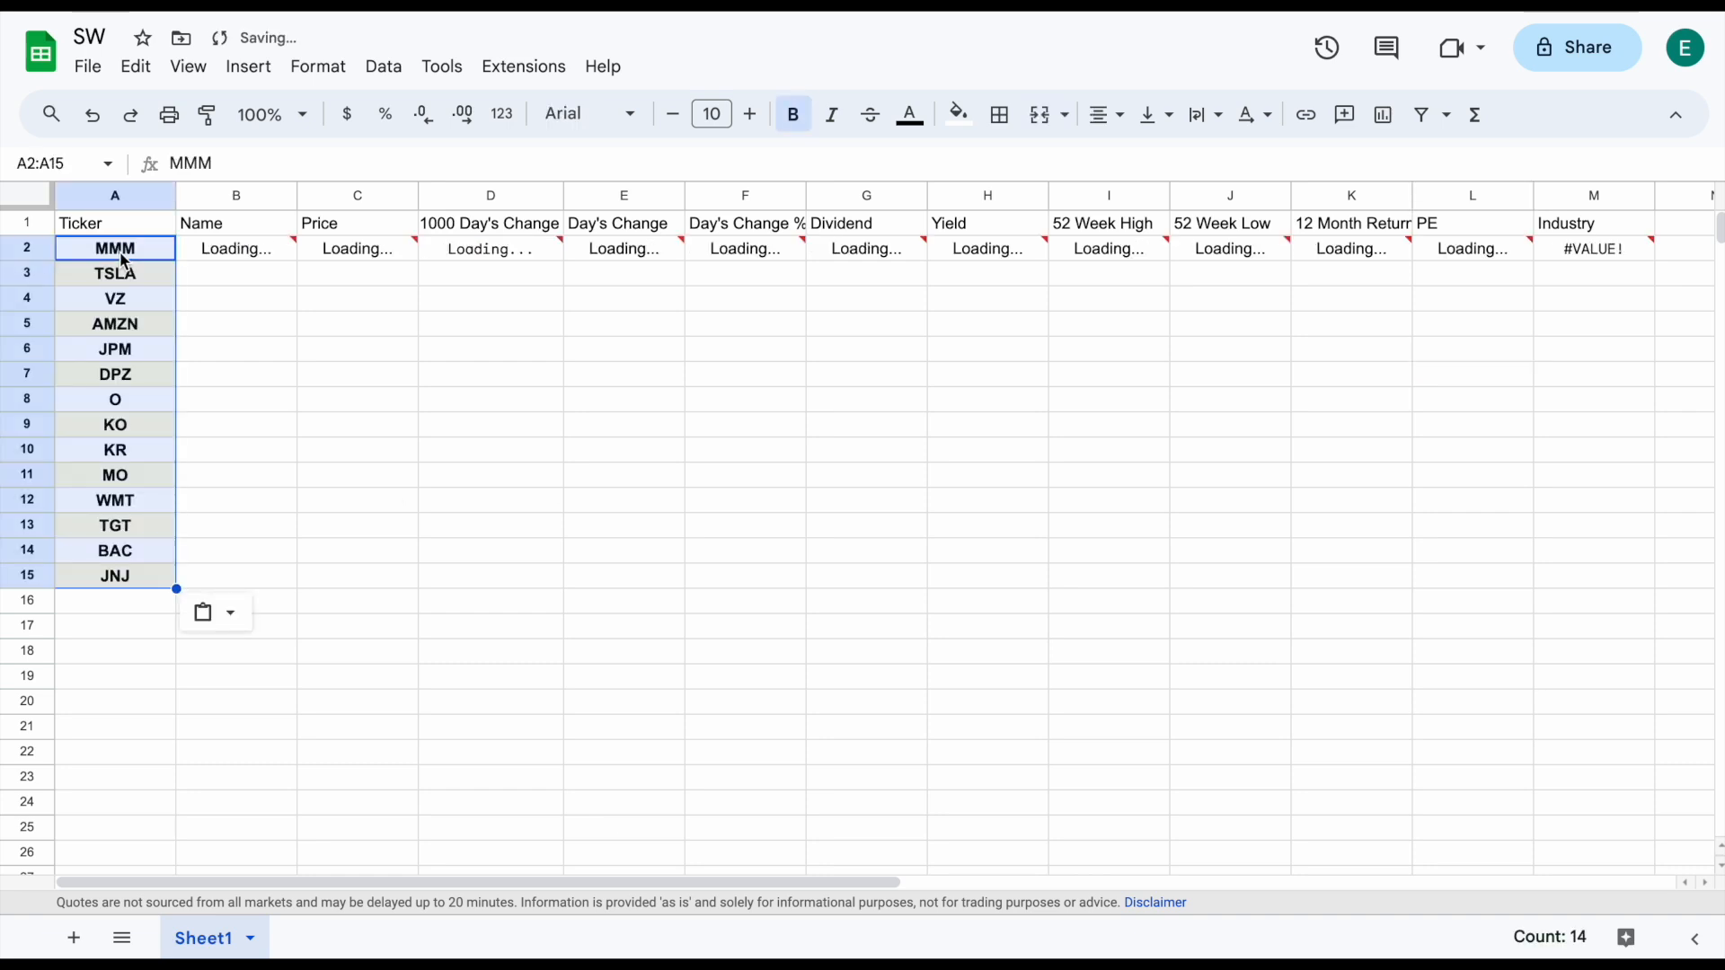
Copy the Name through PE formulas from B2:L2 down to row 15
left_click_drag(235, 275, 1474, 584)
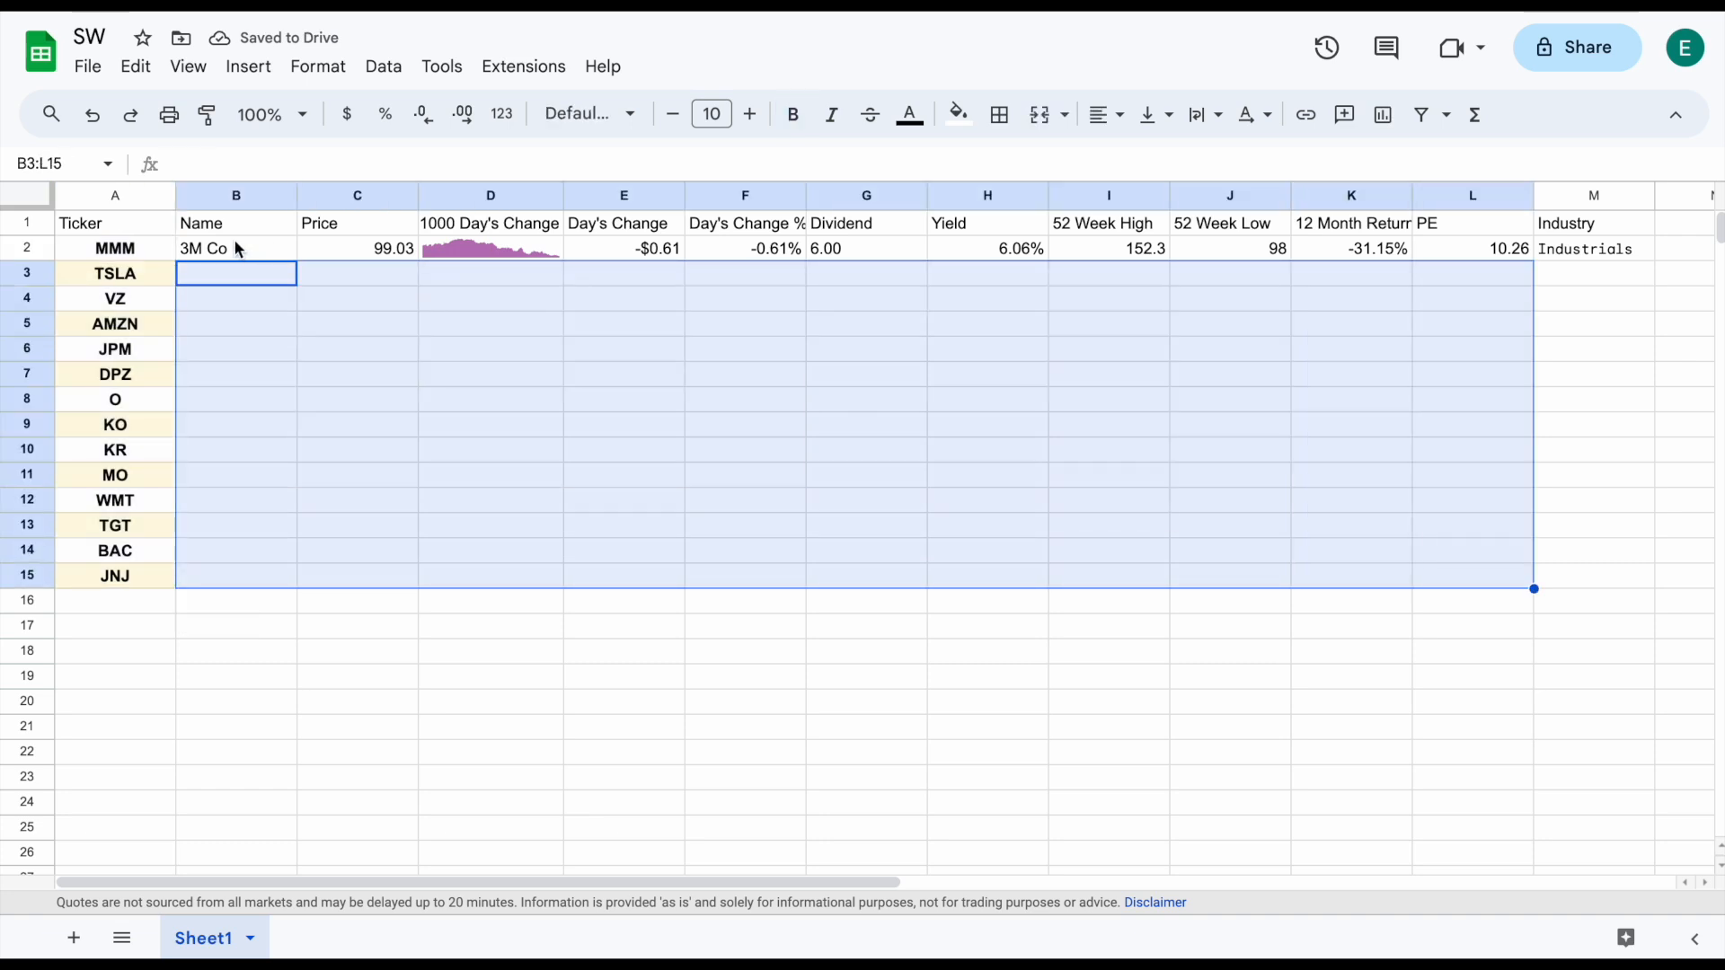
left_click_drag(239, 248, 1651, 584)
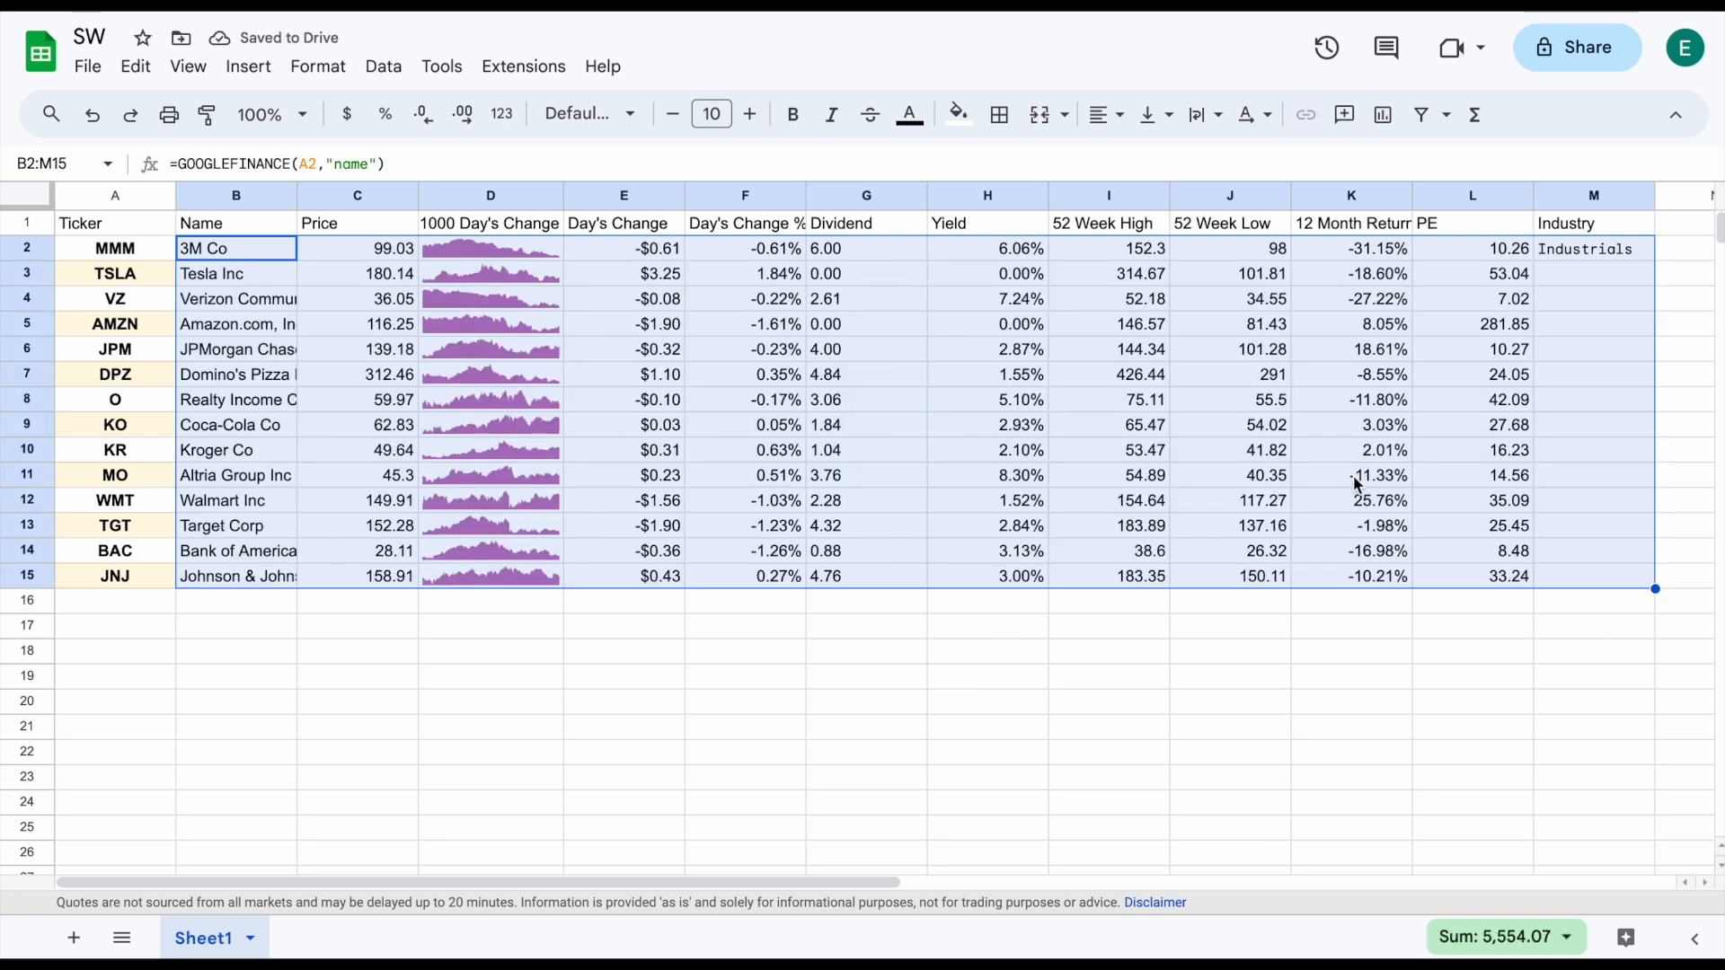
Fill the Industry formula in M2 and the Finviz import formula in O2 down to row 15
scroll(1353, 476, "right", 2)
left_click(1630, 255)
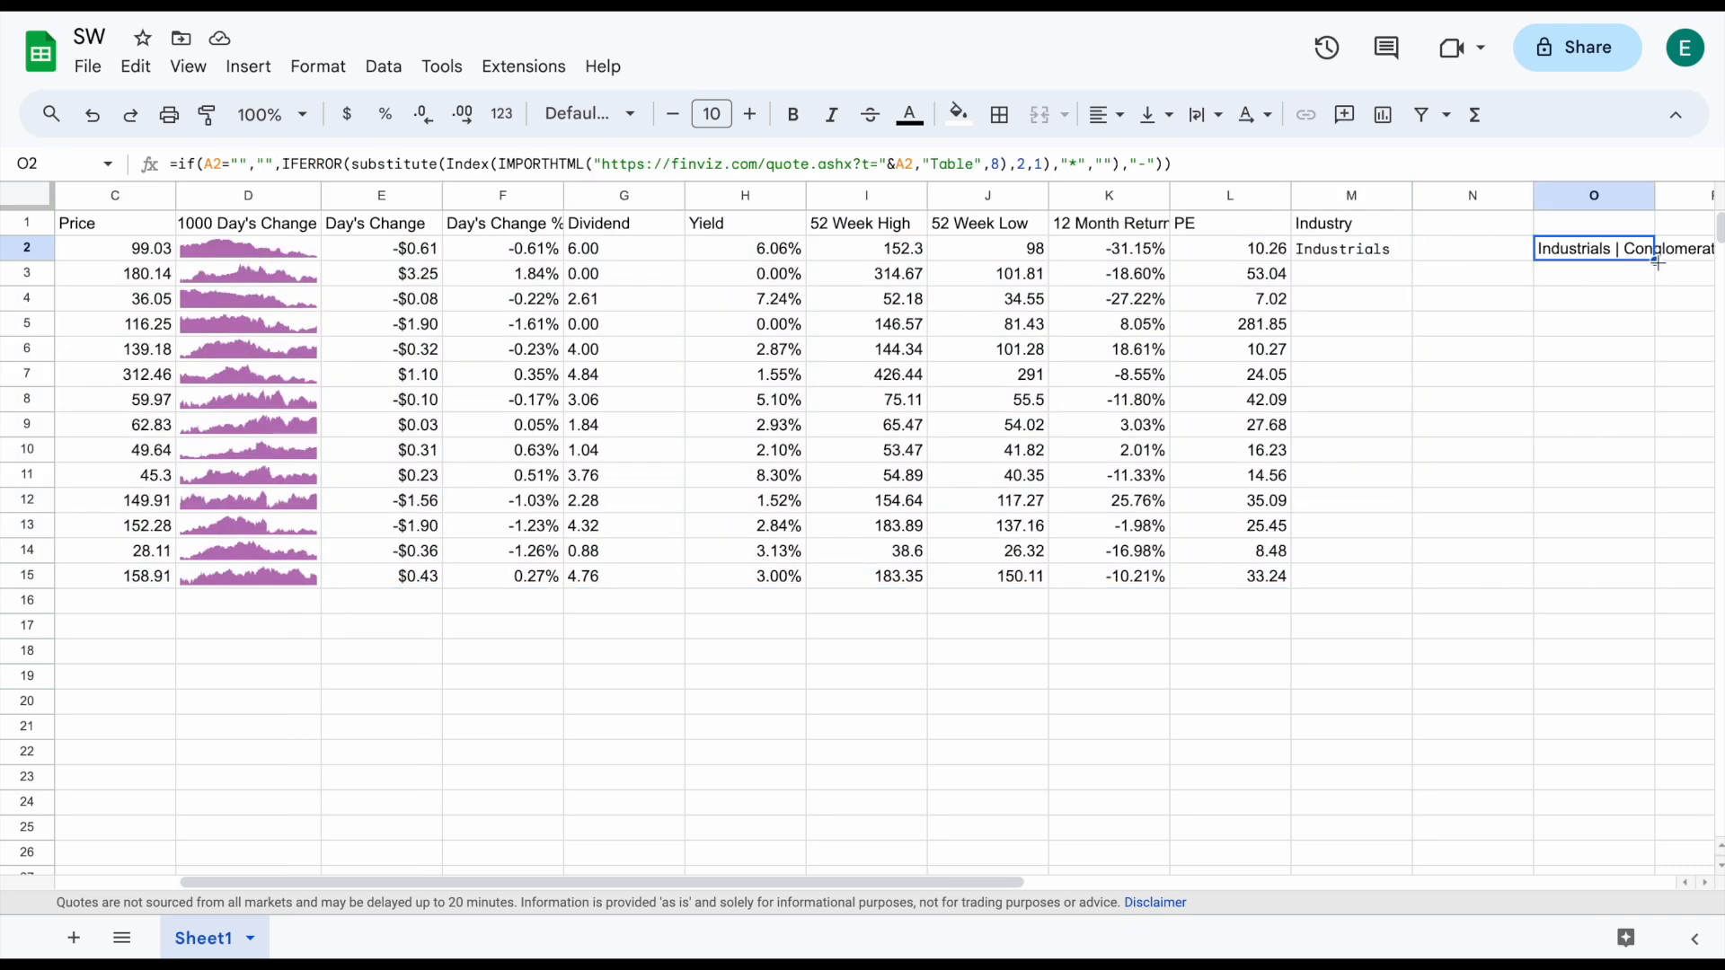
left_click_drag(1654, 261, 1630, 577)
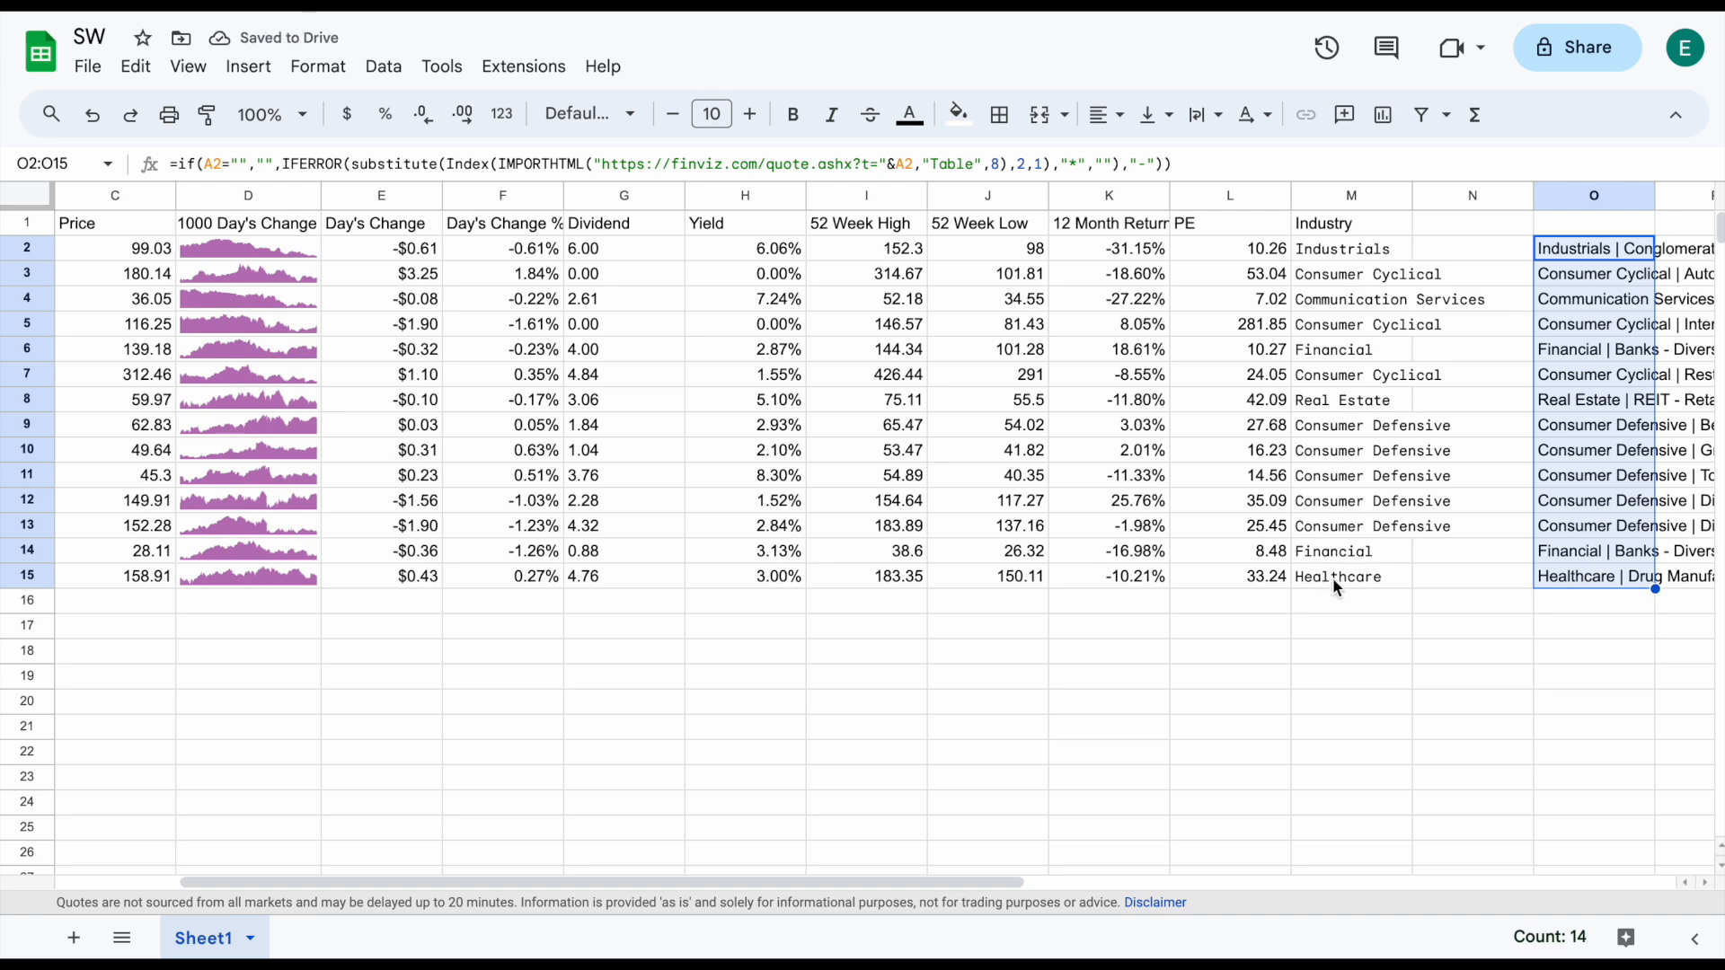
left_click(1381, 655)
Hide column O, which holds the imported Finviz industry text, and check the Industry formulas in M2:M15
scroll(1382, 656, "right", 1)
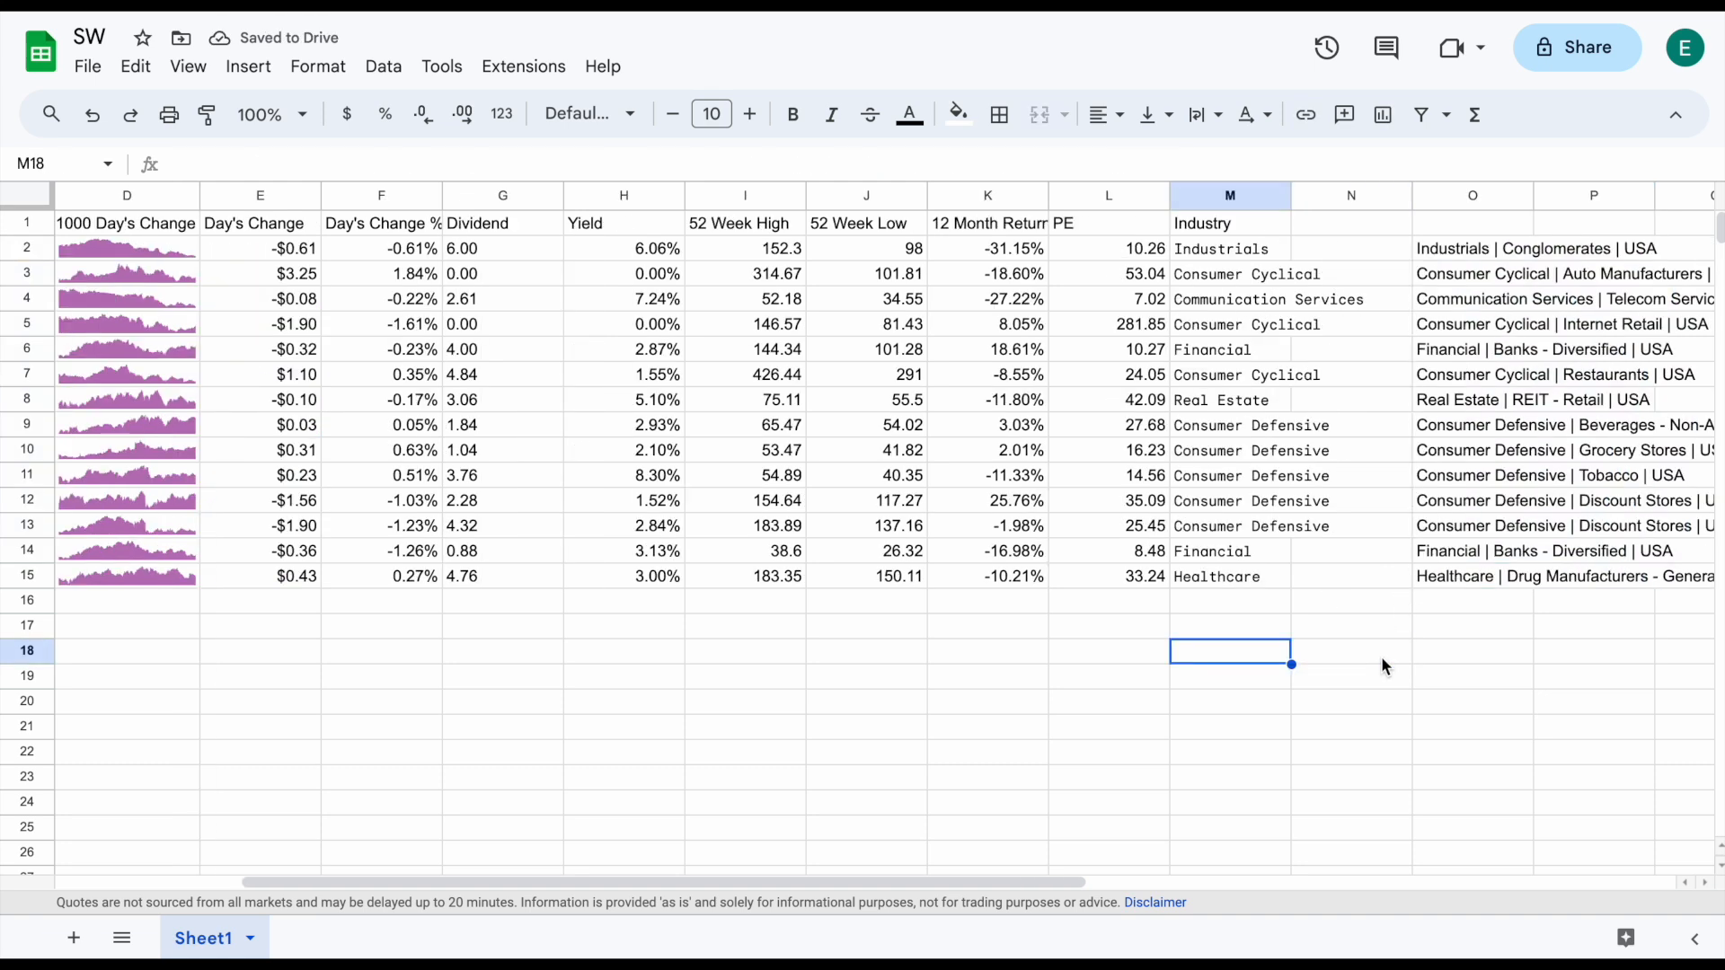
left_click(1482, 252)
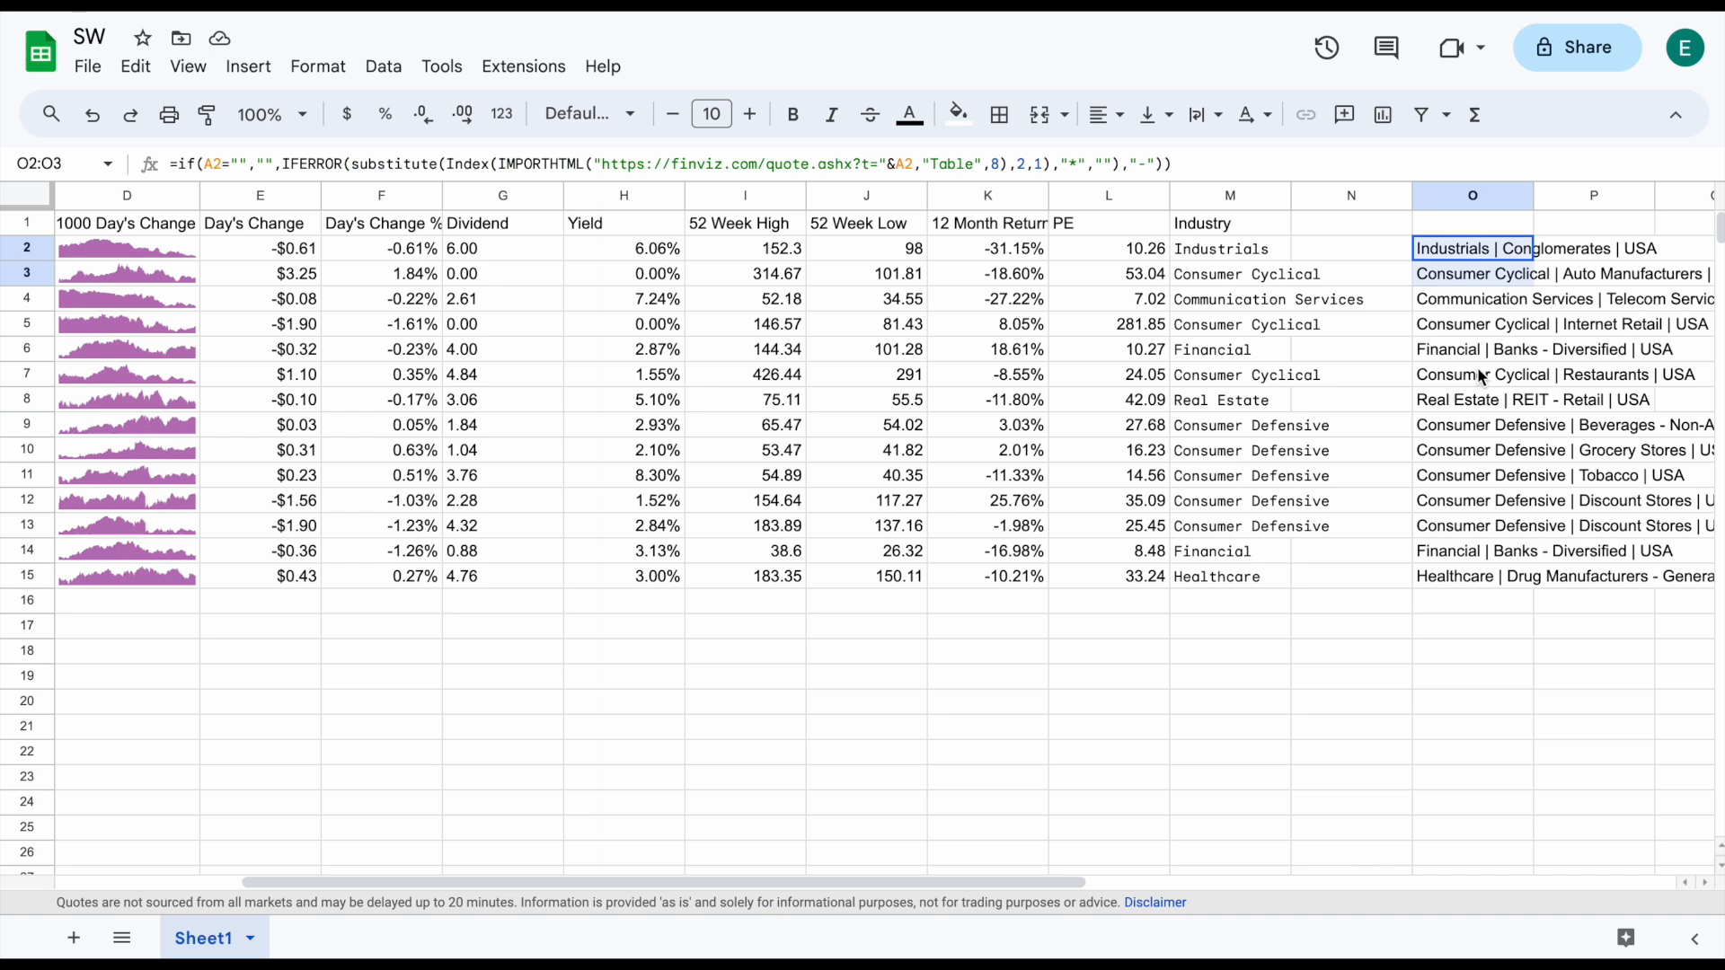
key("shift+Down")
key("shift+Down")
key("shift+Down")
key("shift+Down")
key("shift+Down")
key("shift+Down")
key("shift+Down")
key("shift+Down")
key("shift+Down")
key("shift+Down")
key("shift+Down")
key("shift+Down")
left_click(1478, 203)
right_click(1477, 203)
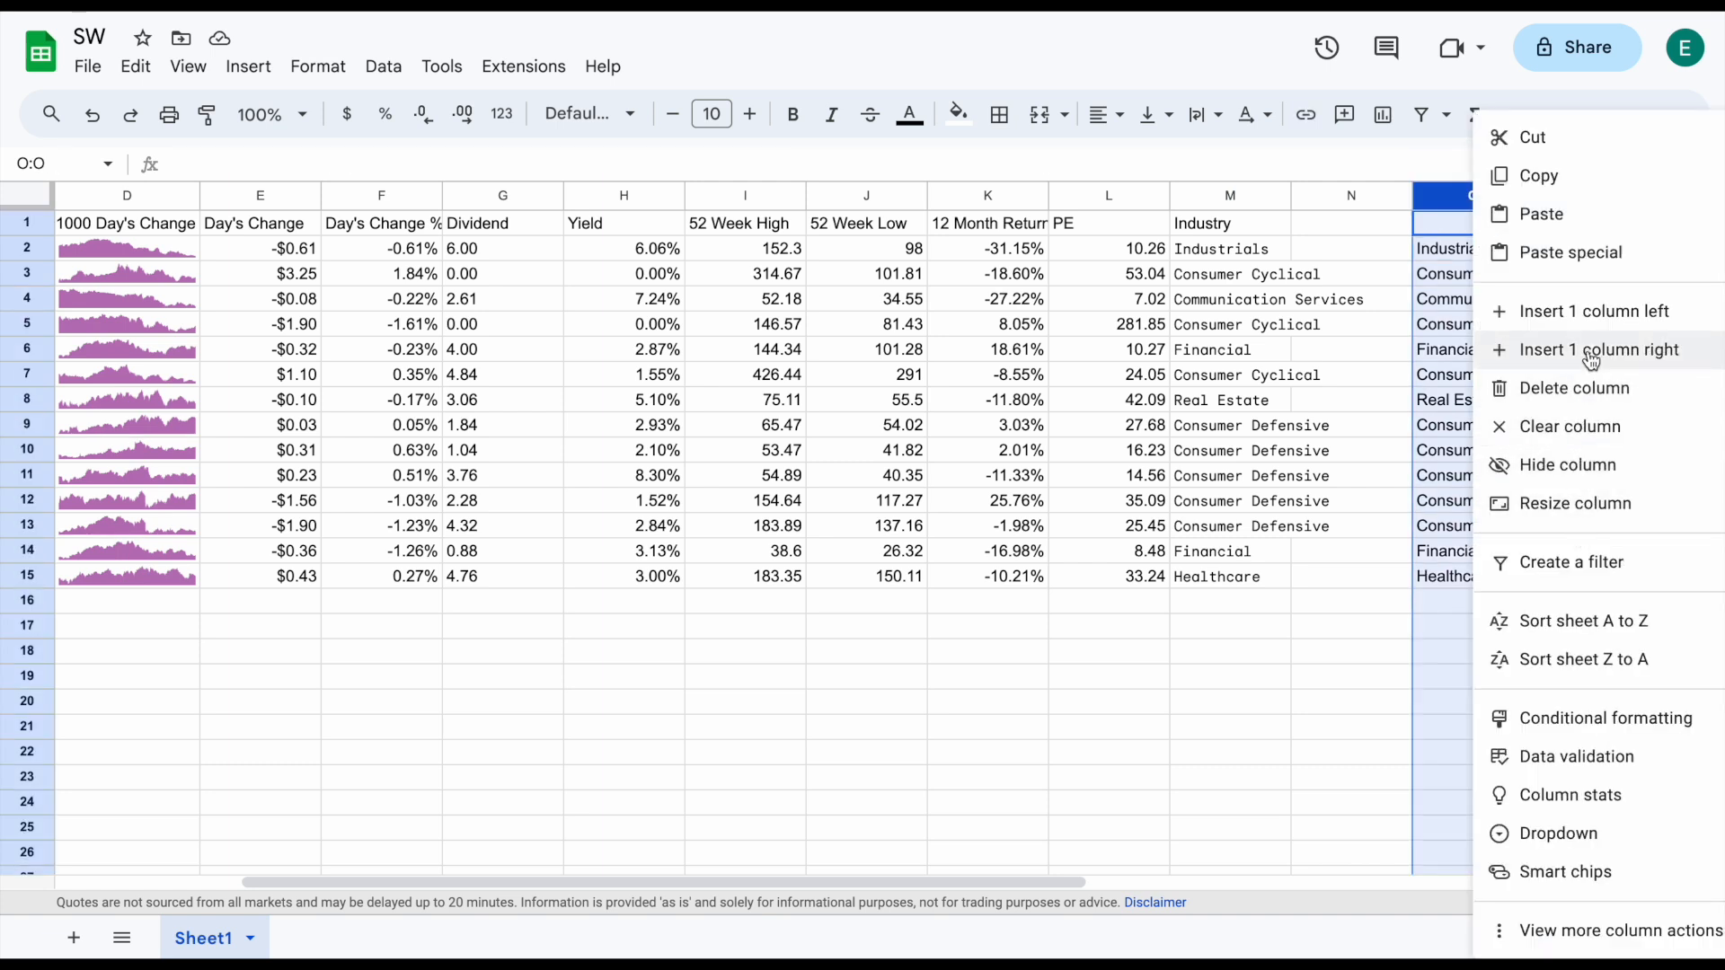
left_click(1590, 473)
left_click(1374, 571)
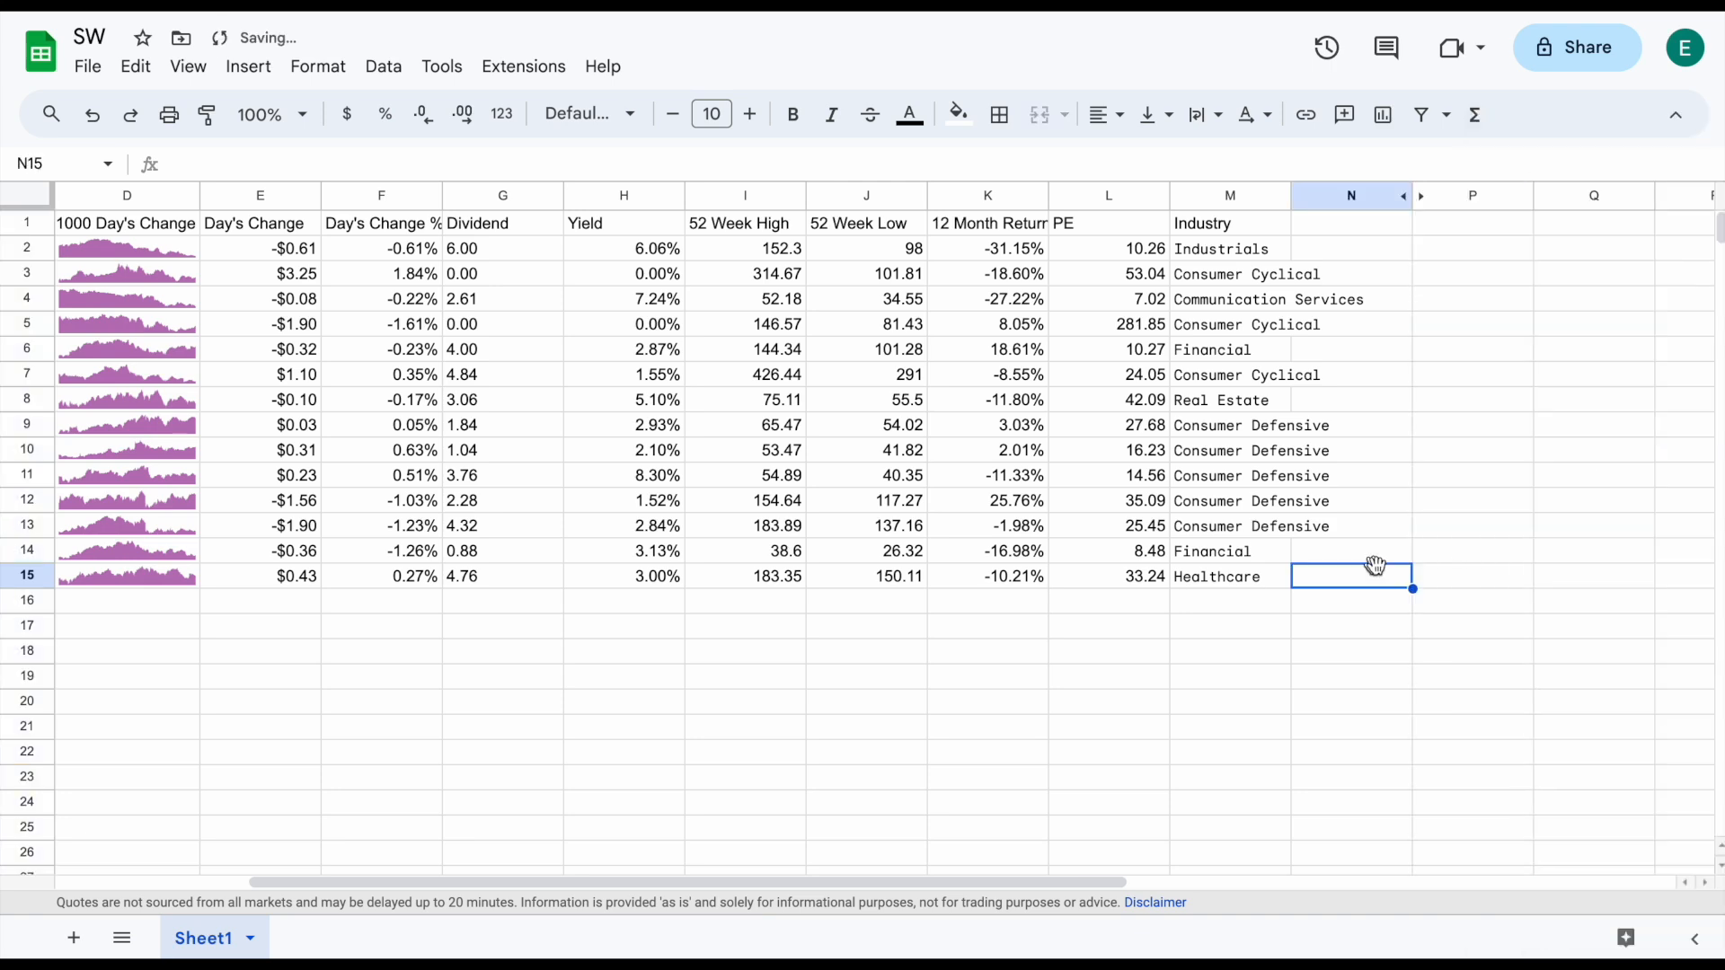
left_click_drag(1245, 246, 1205, 570)
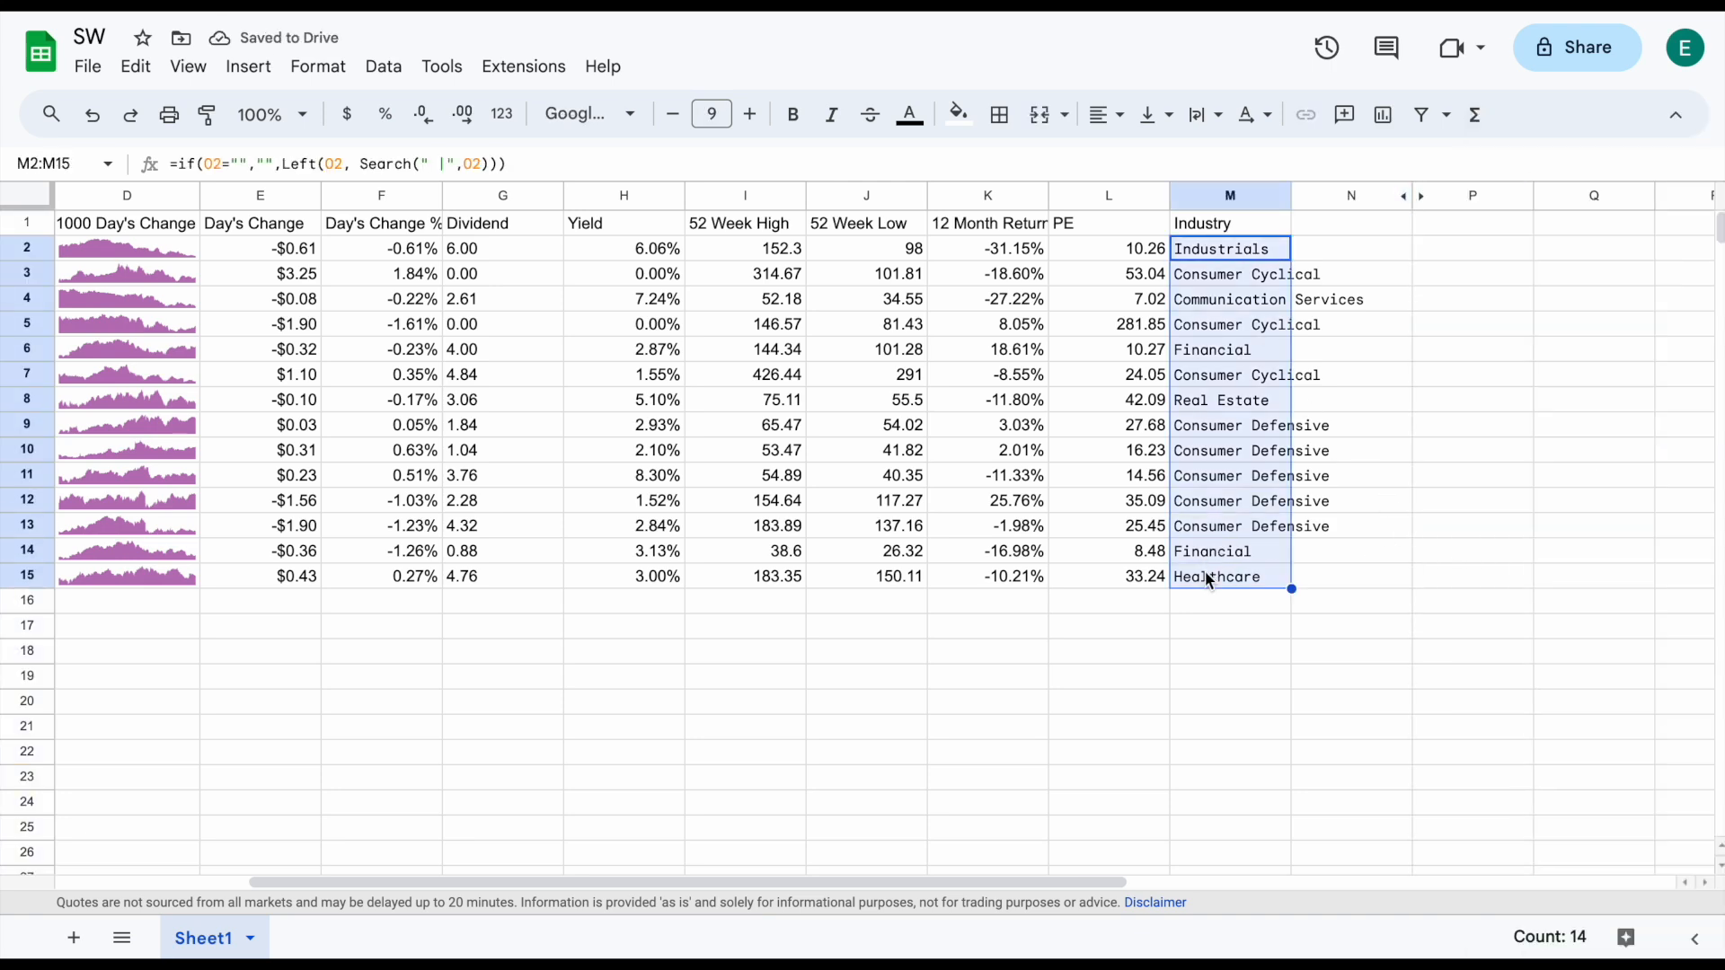
Align all cells of the sheet to the center horizontally and to the middle vertically
scroll(1030, 447, "left", 5)
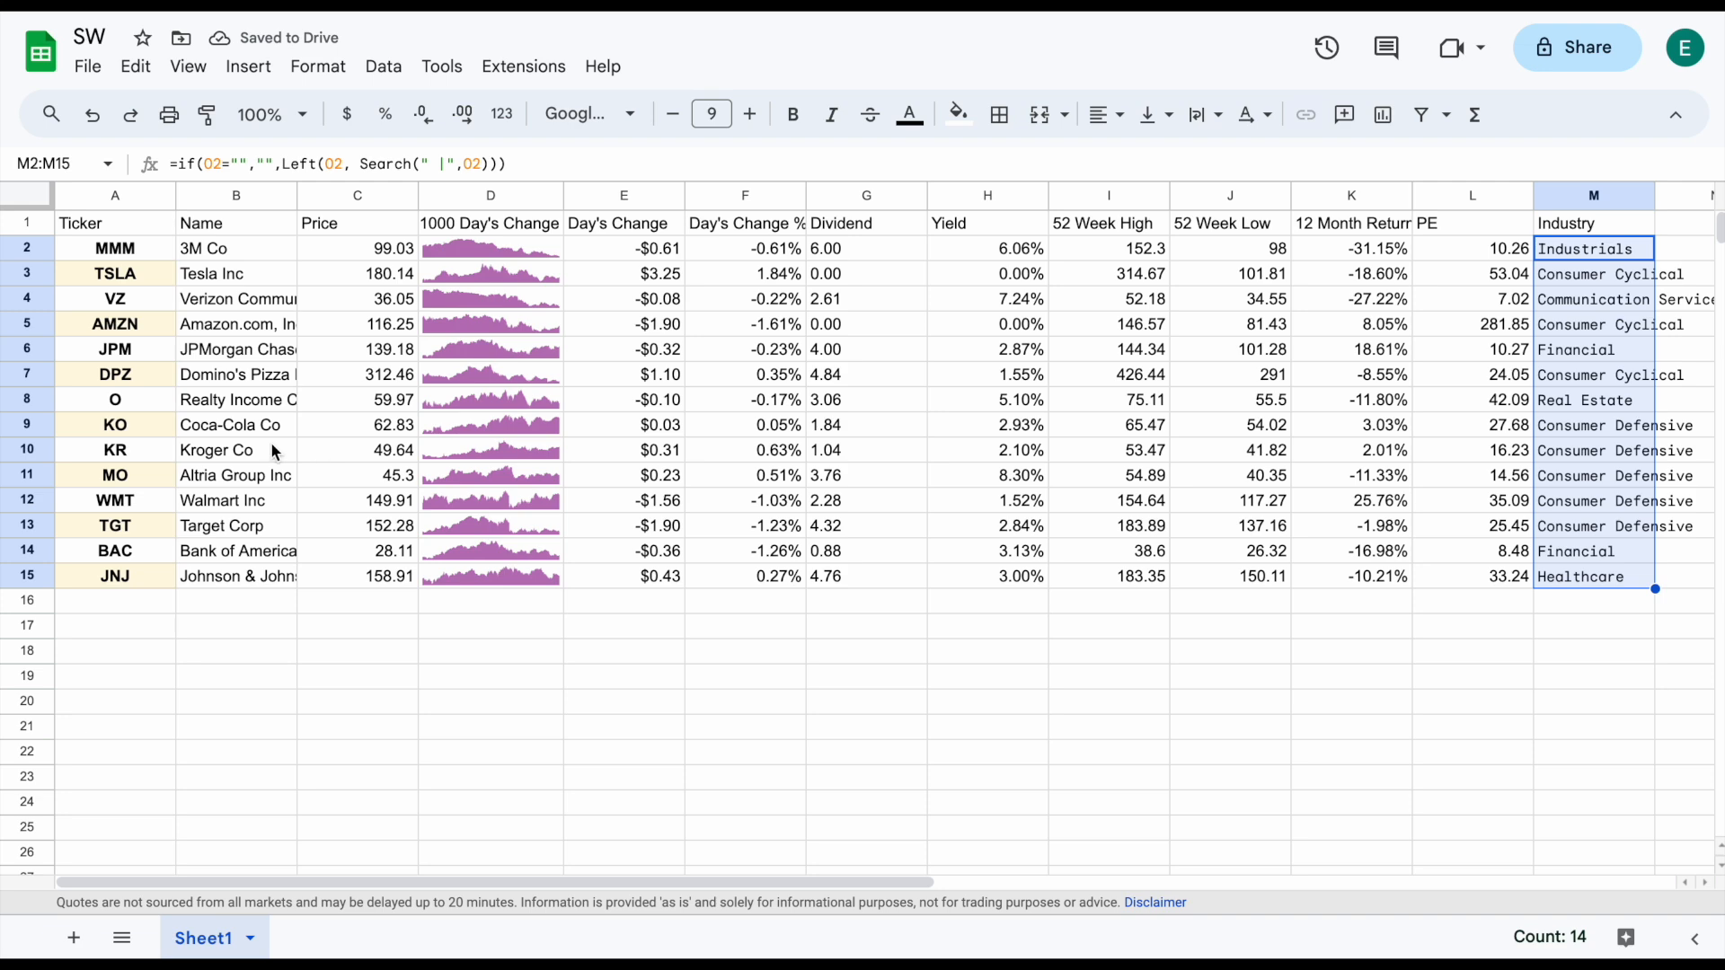
left_click(29, 203)
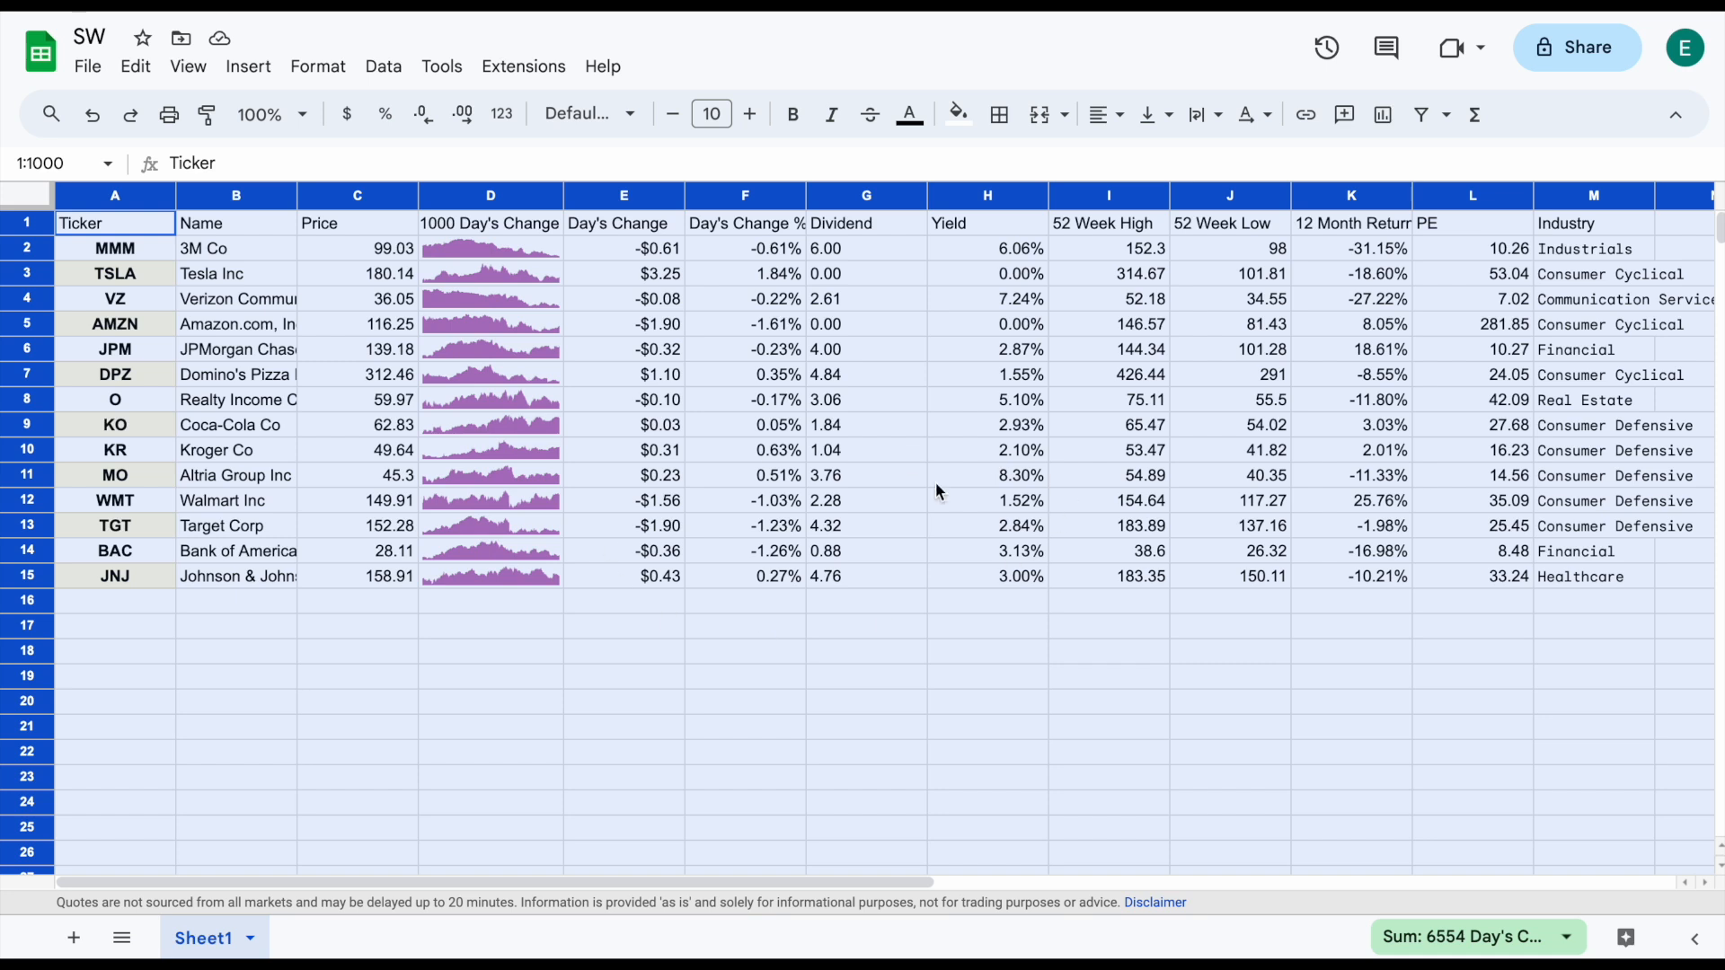
left_click(1106, 114)
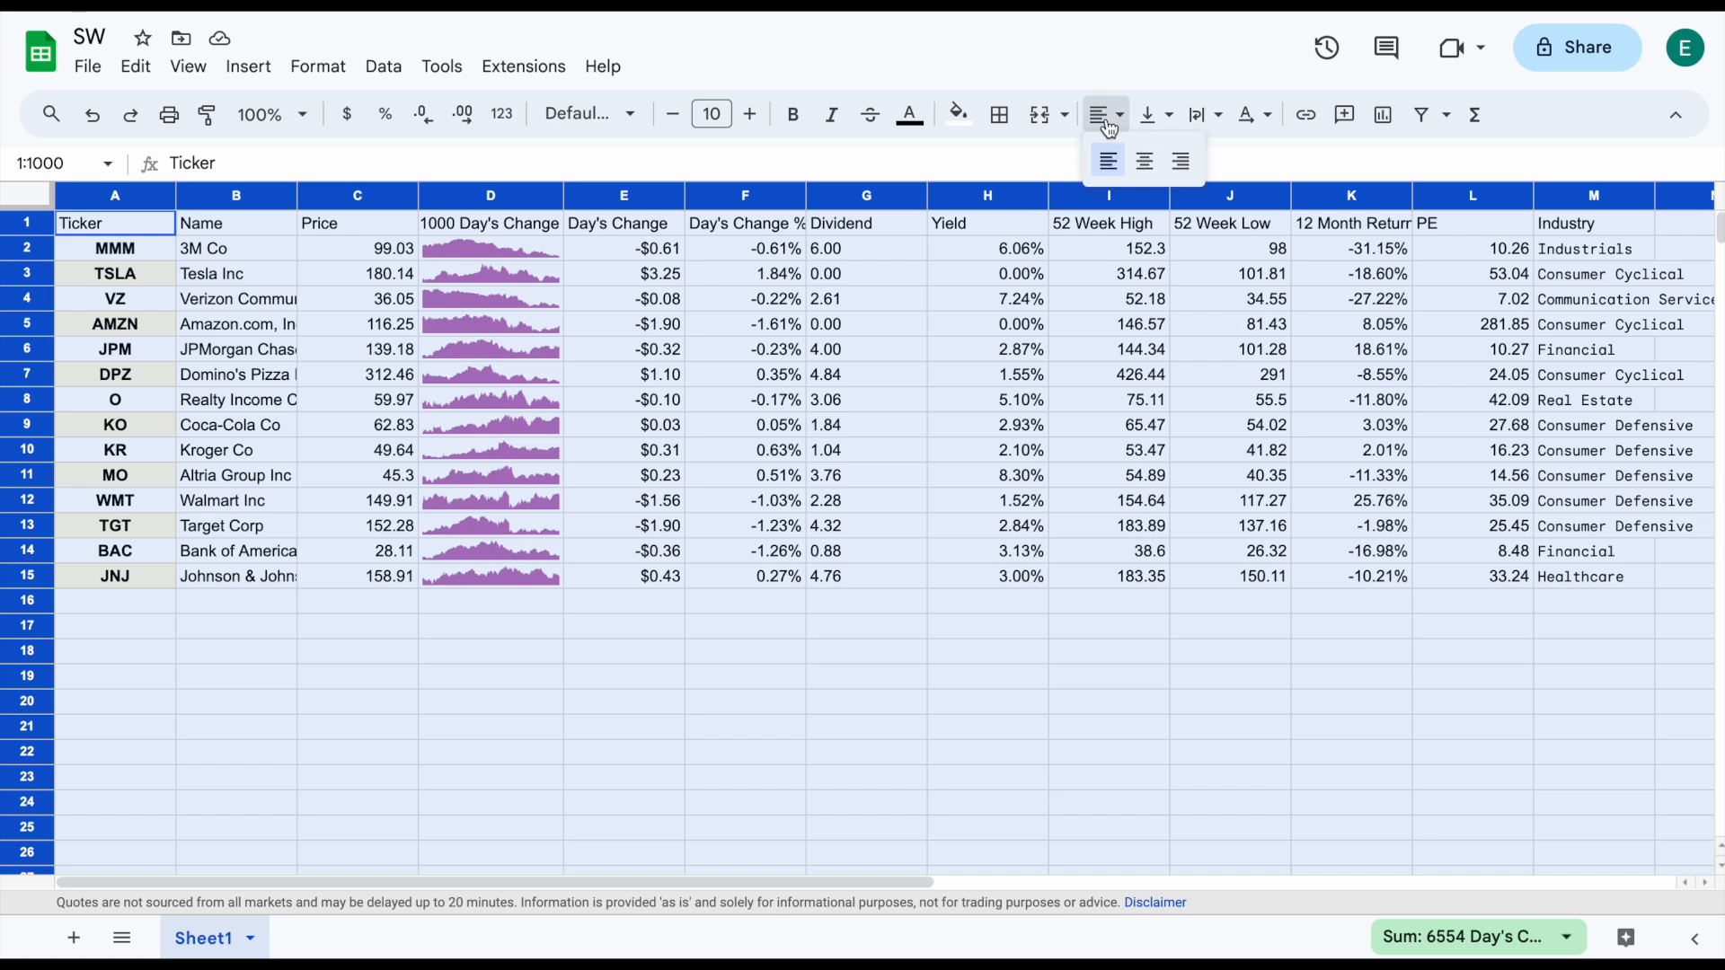
left_click(1147, 163)
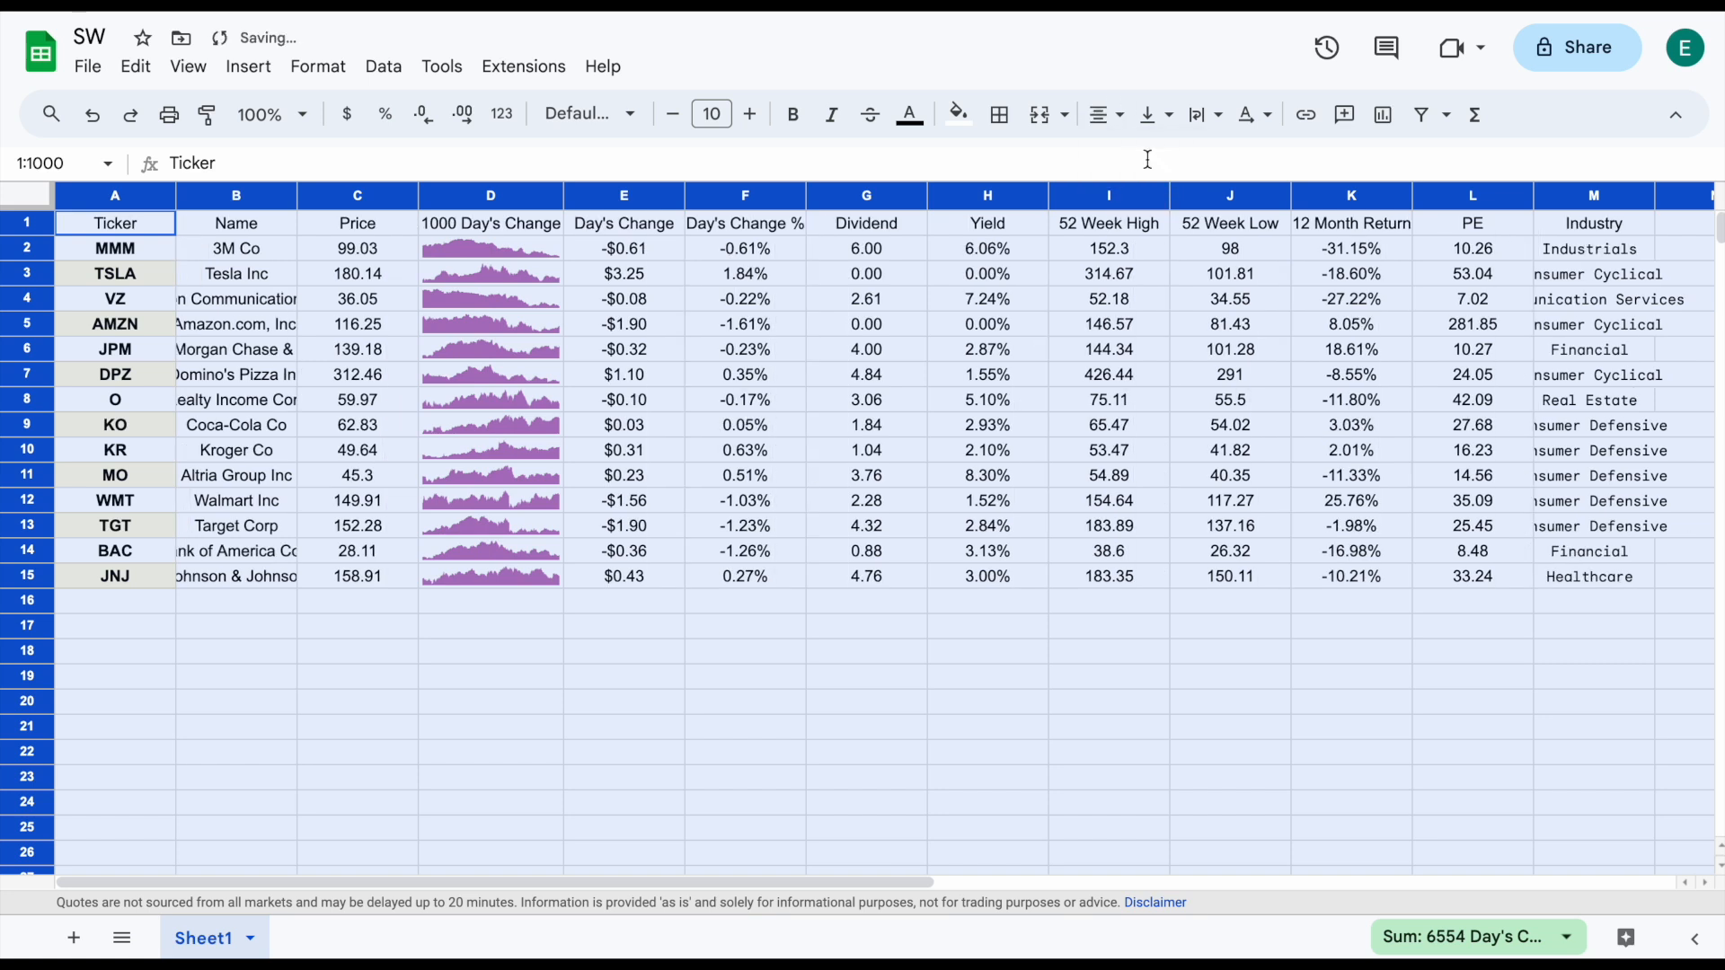
left_click(1156, 114)
left_click(1195, 163)
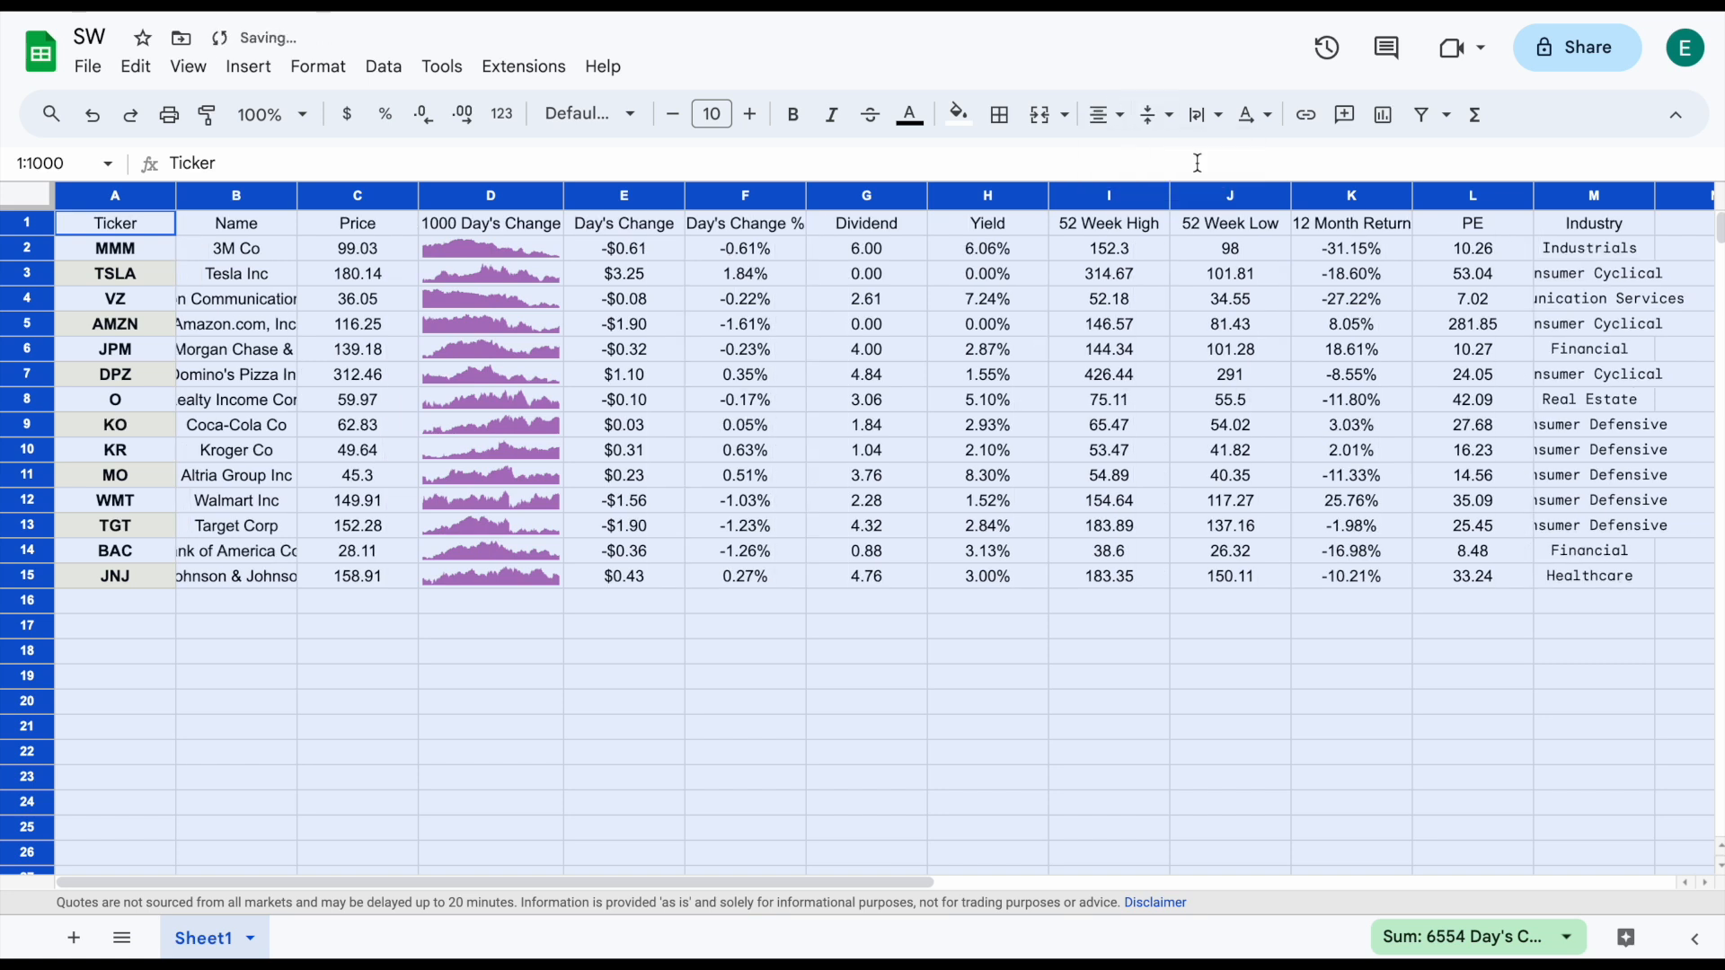
Apply the default yellow alternating colors style with a header to the entire sheet, range 1:1000
left_click(138, 224)
left_click(14, 203)
left_click(320, 72)
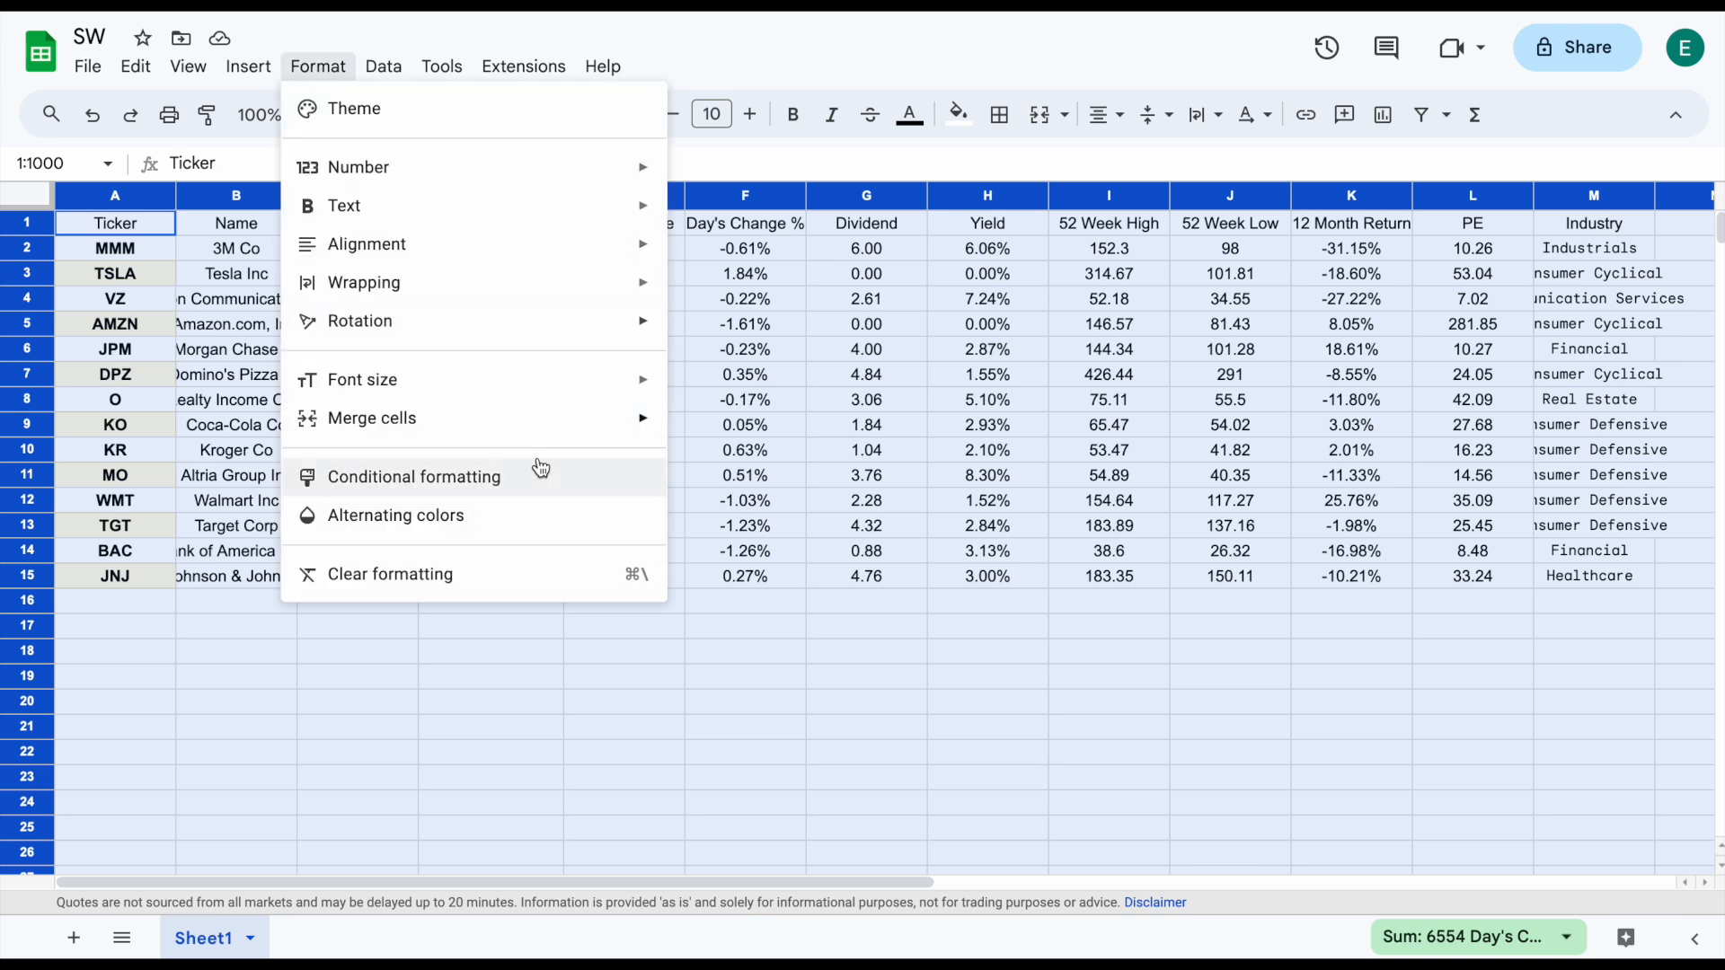
left_click(497, 530)
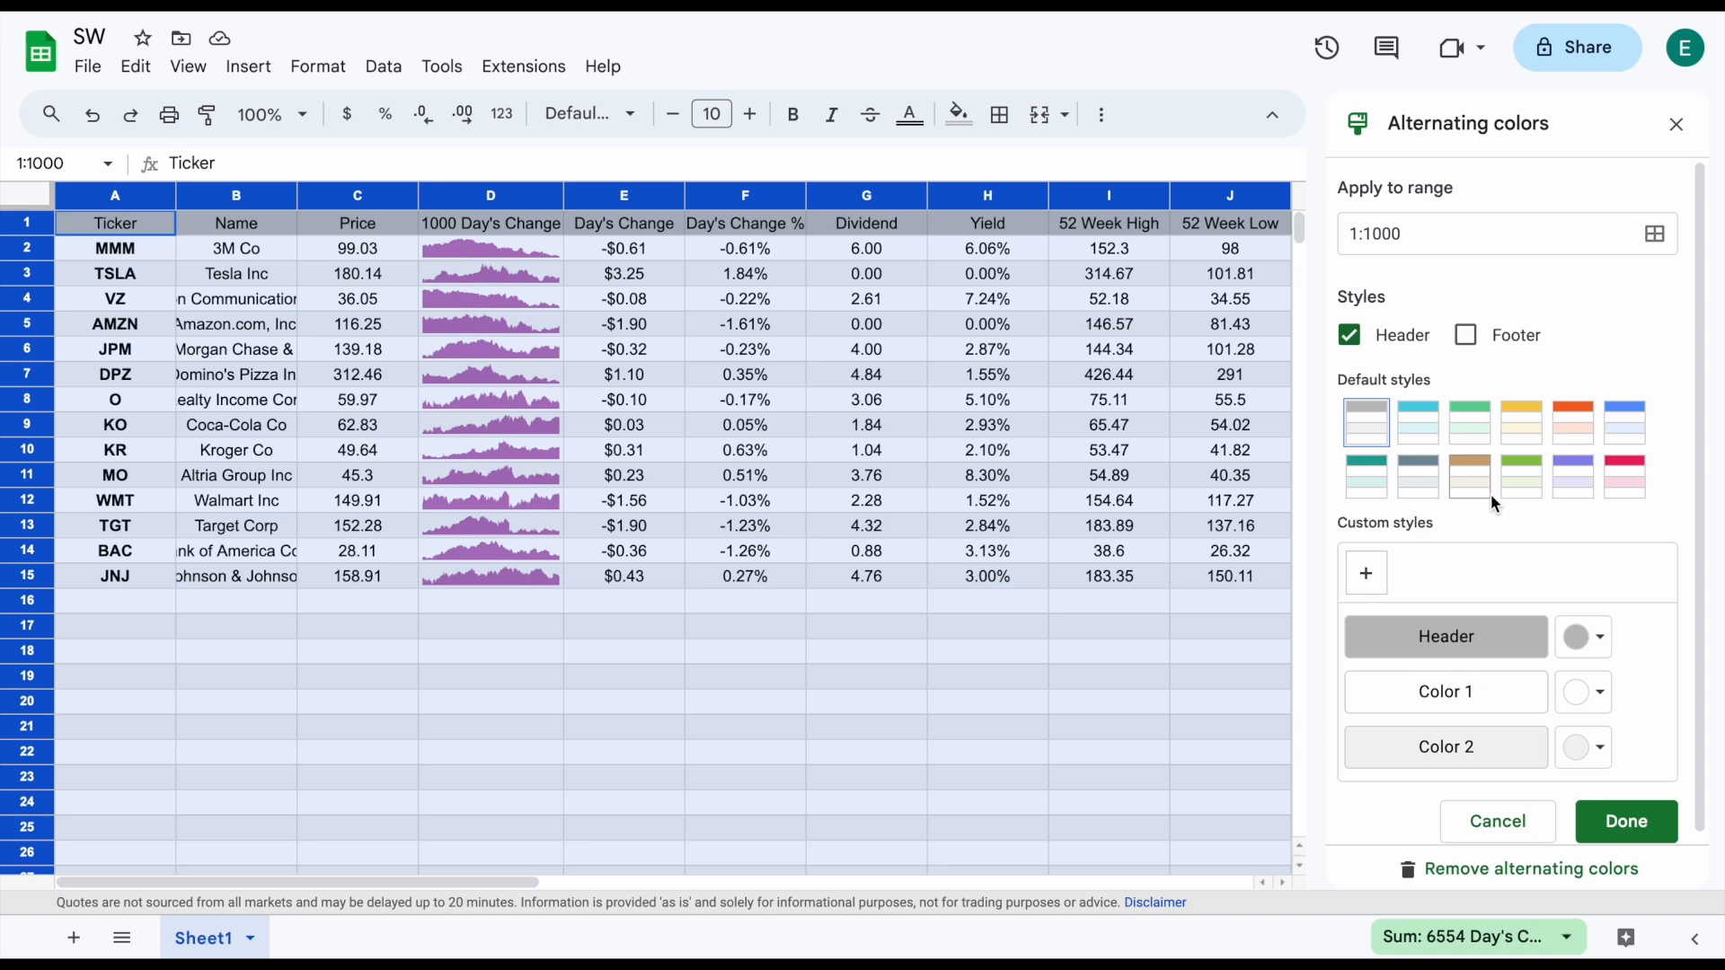
left_click(1532, 434)
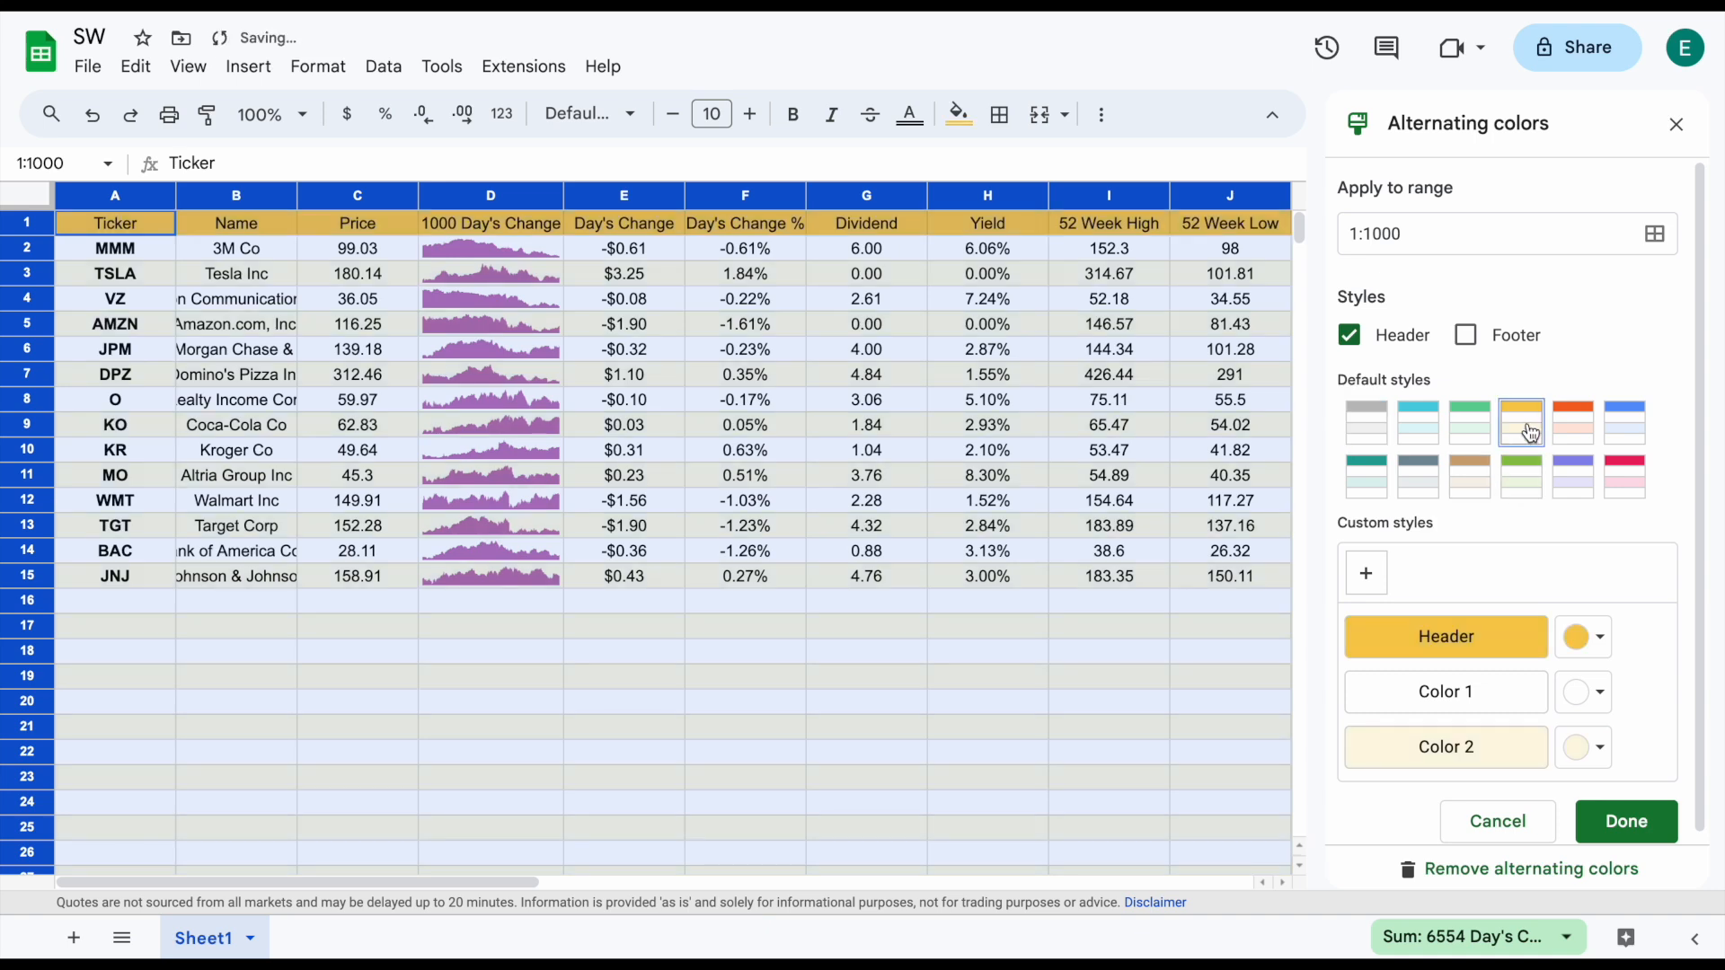
left_click(1642, 828)
left_click(1317, 753)
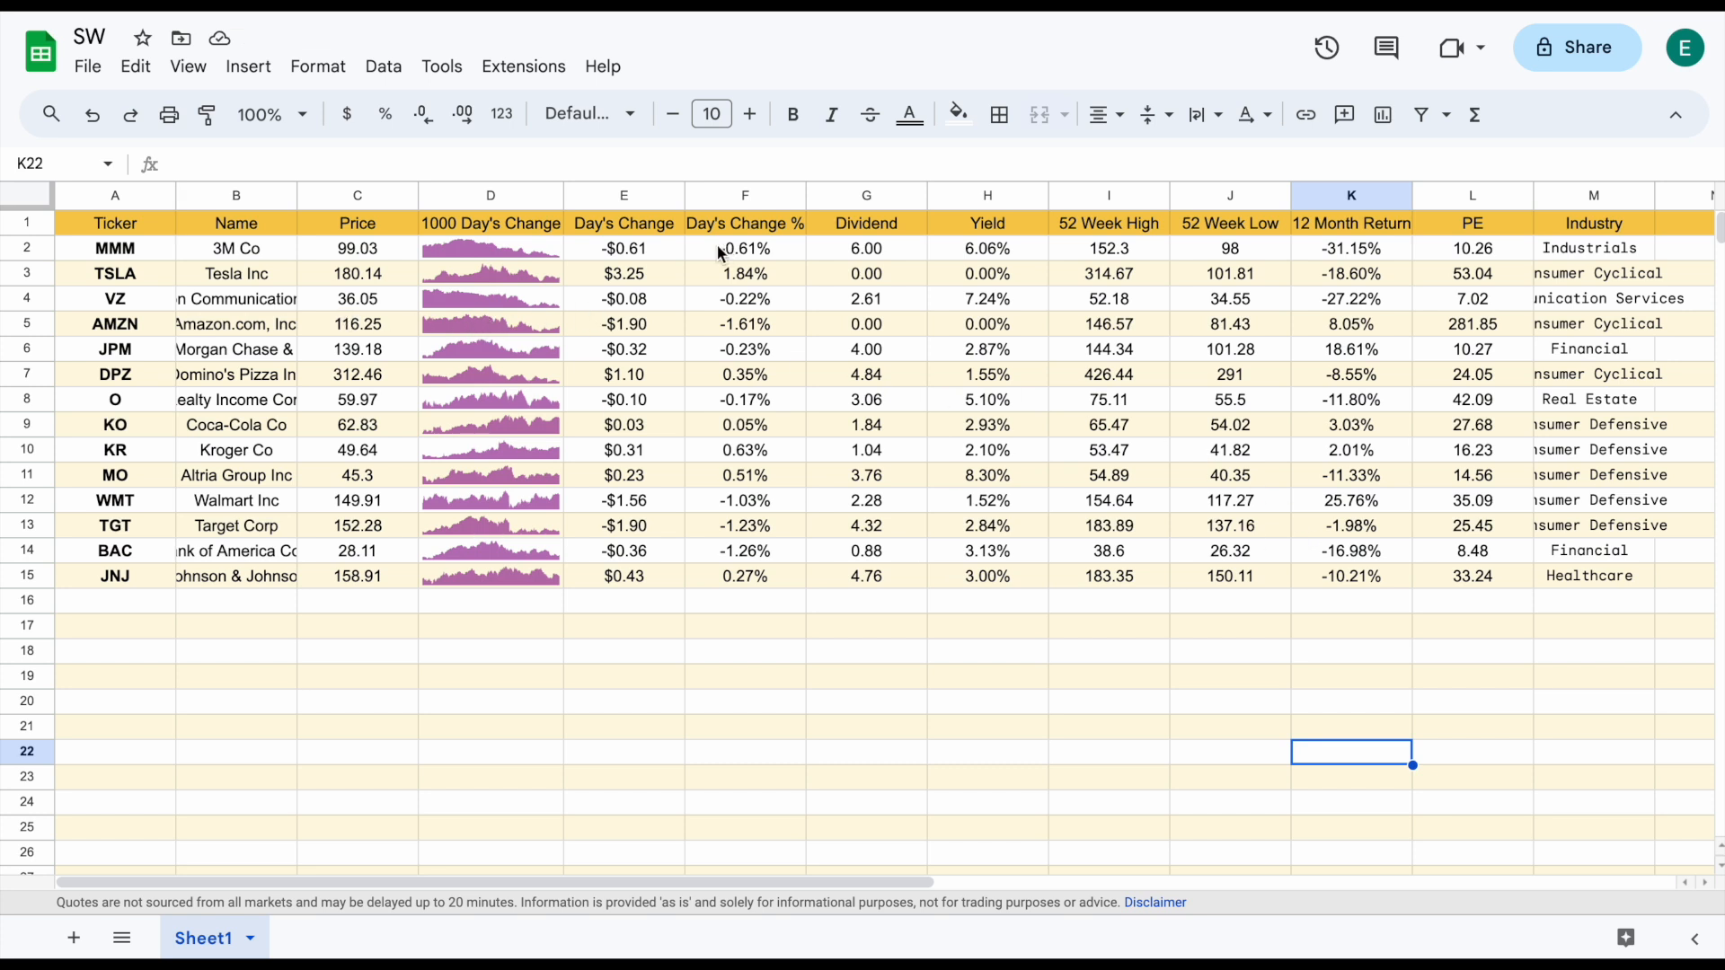
Set the sheet's display zoom to 90%
left_click(274, 115)
type("90")
key("Return")
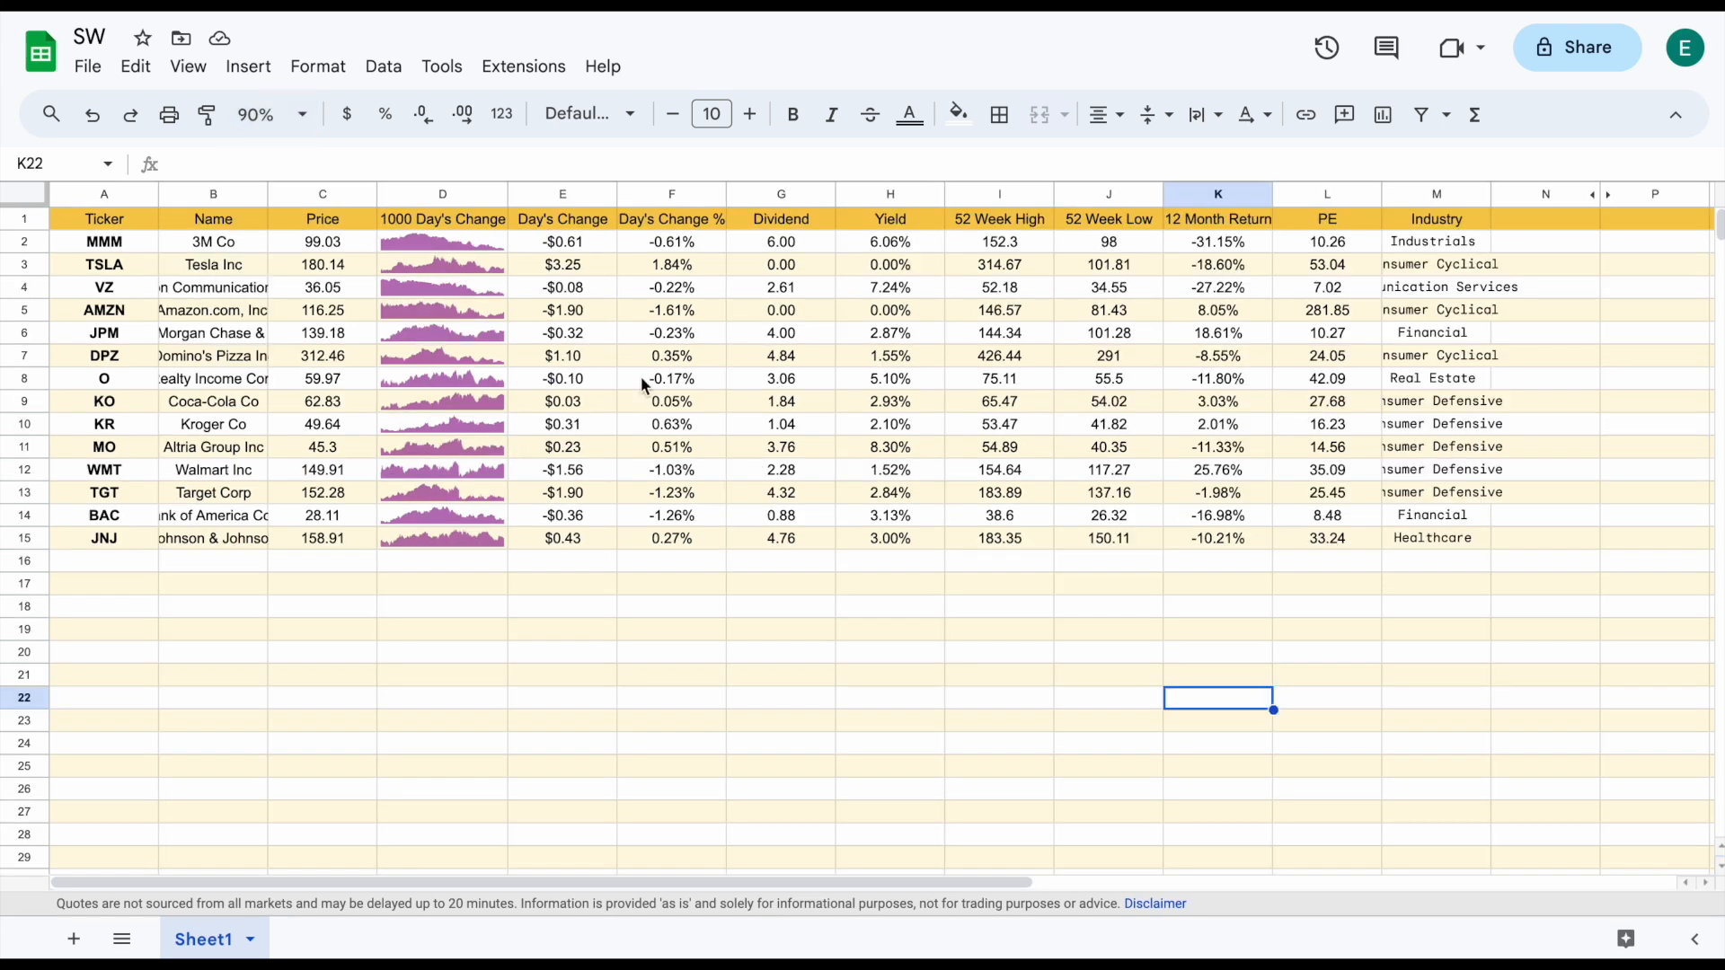
left_click(775, 584)
Auto-fit the widths of columns A through M to their contents
left_click_drag(117, 201, 1487, 207)
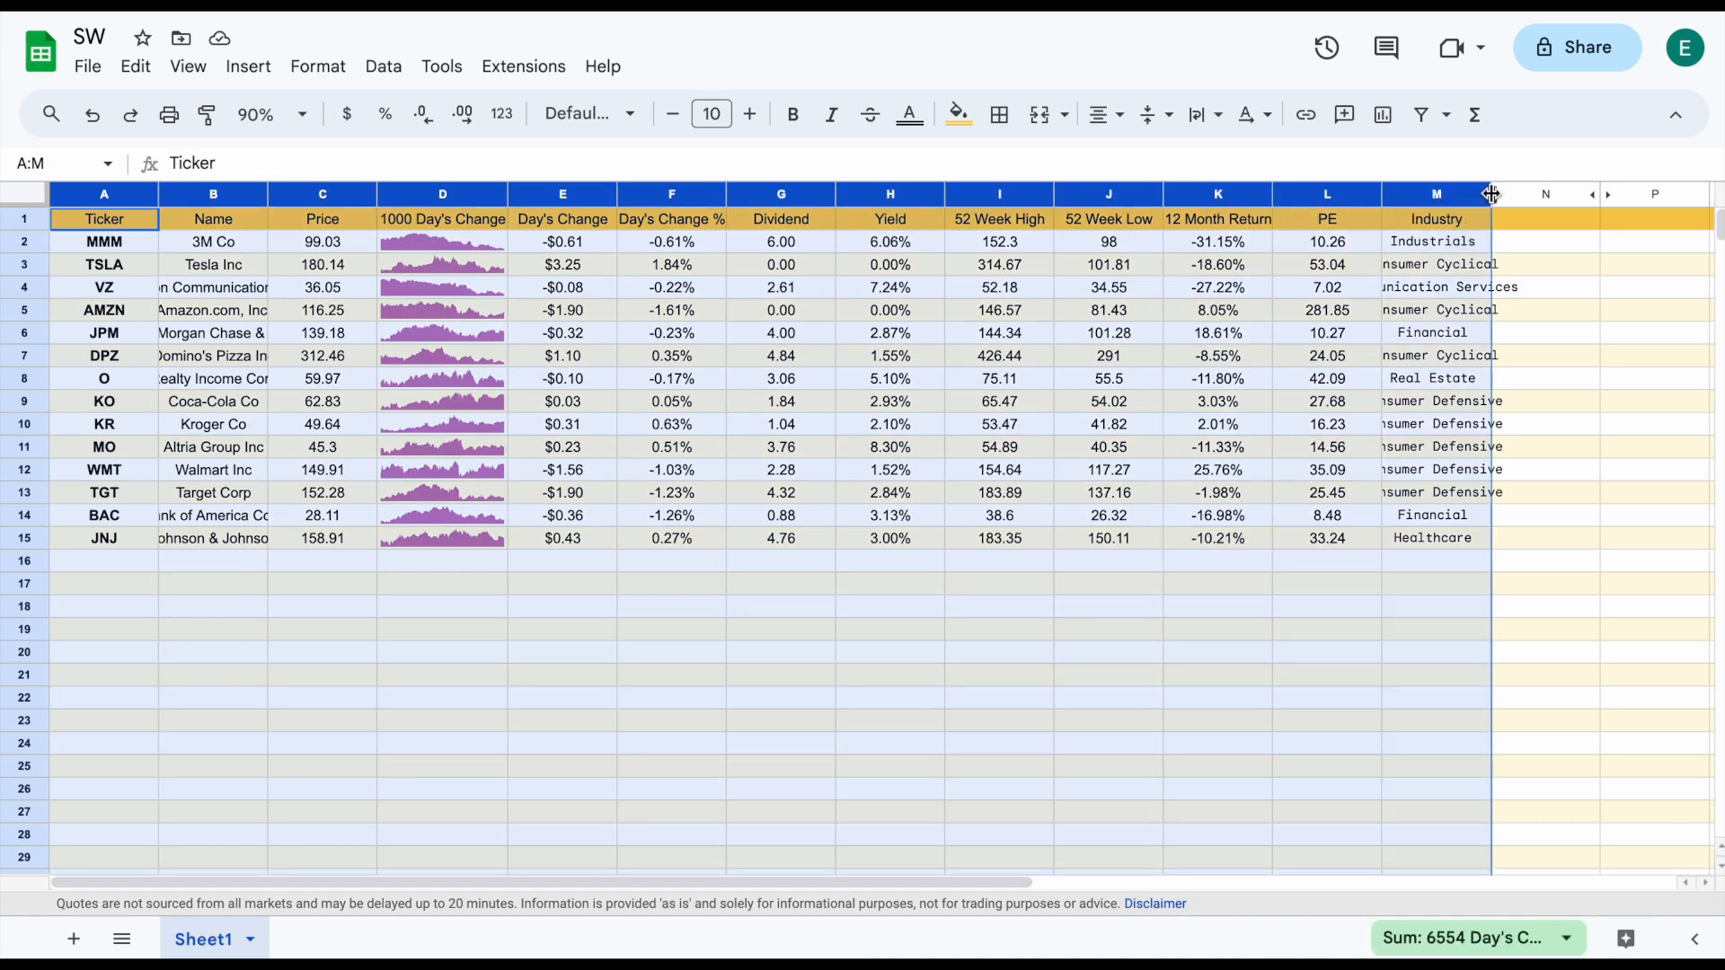
double_click(1491, 194)
left_click(1186, 652)
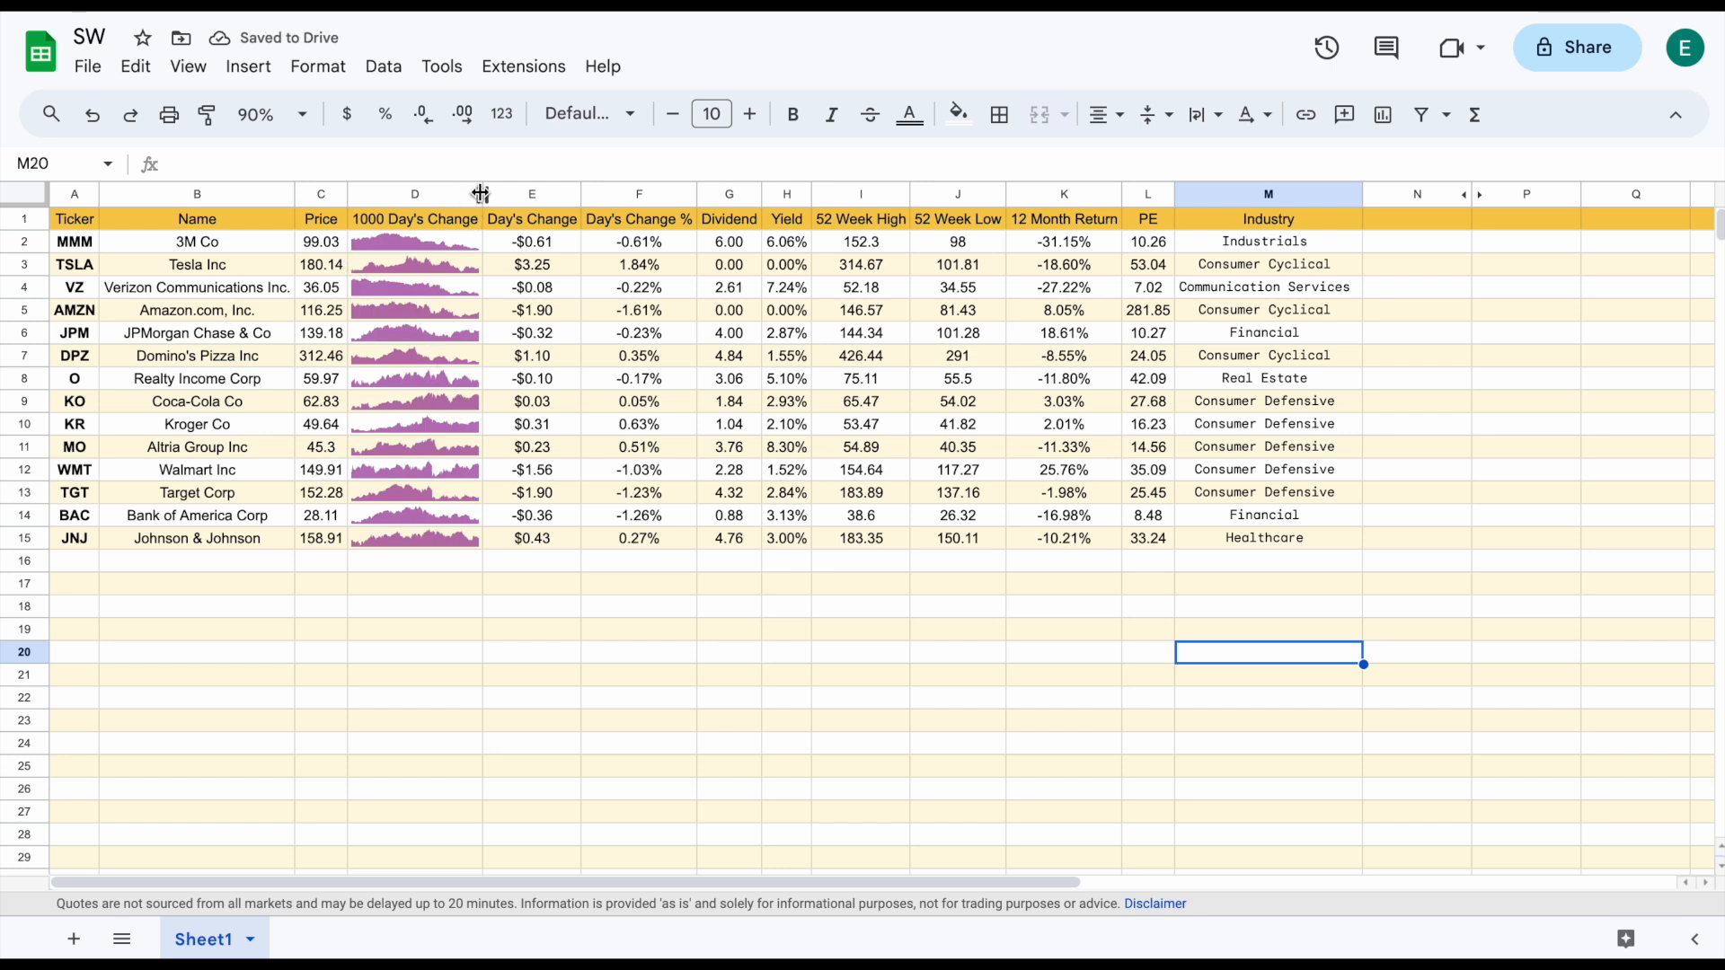
Widen the Name, Price, Dividend, Yield, PE, 52 Week High and 52 Week Low columns slightly for more even spacing
left_click_drag(295, 194, 398, 192)
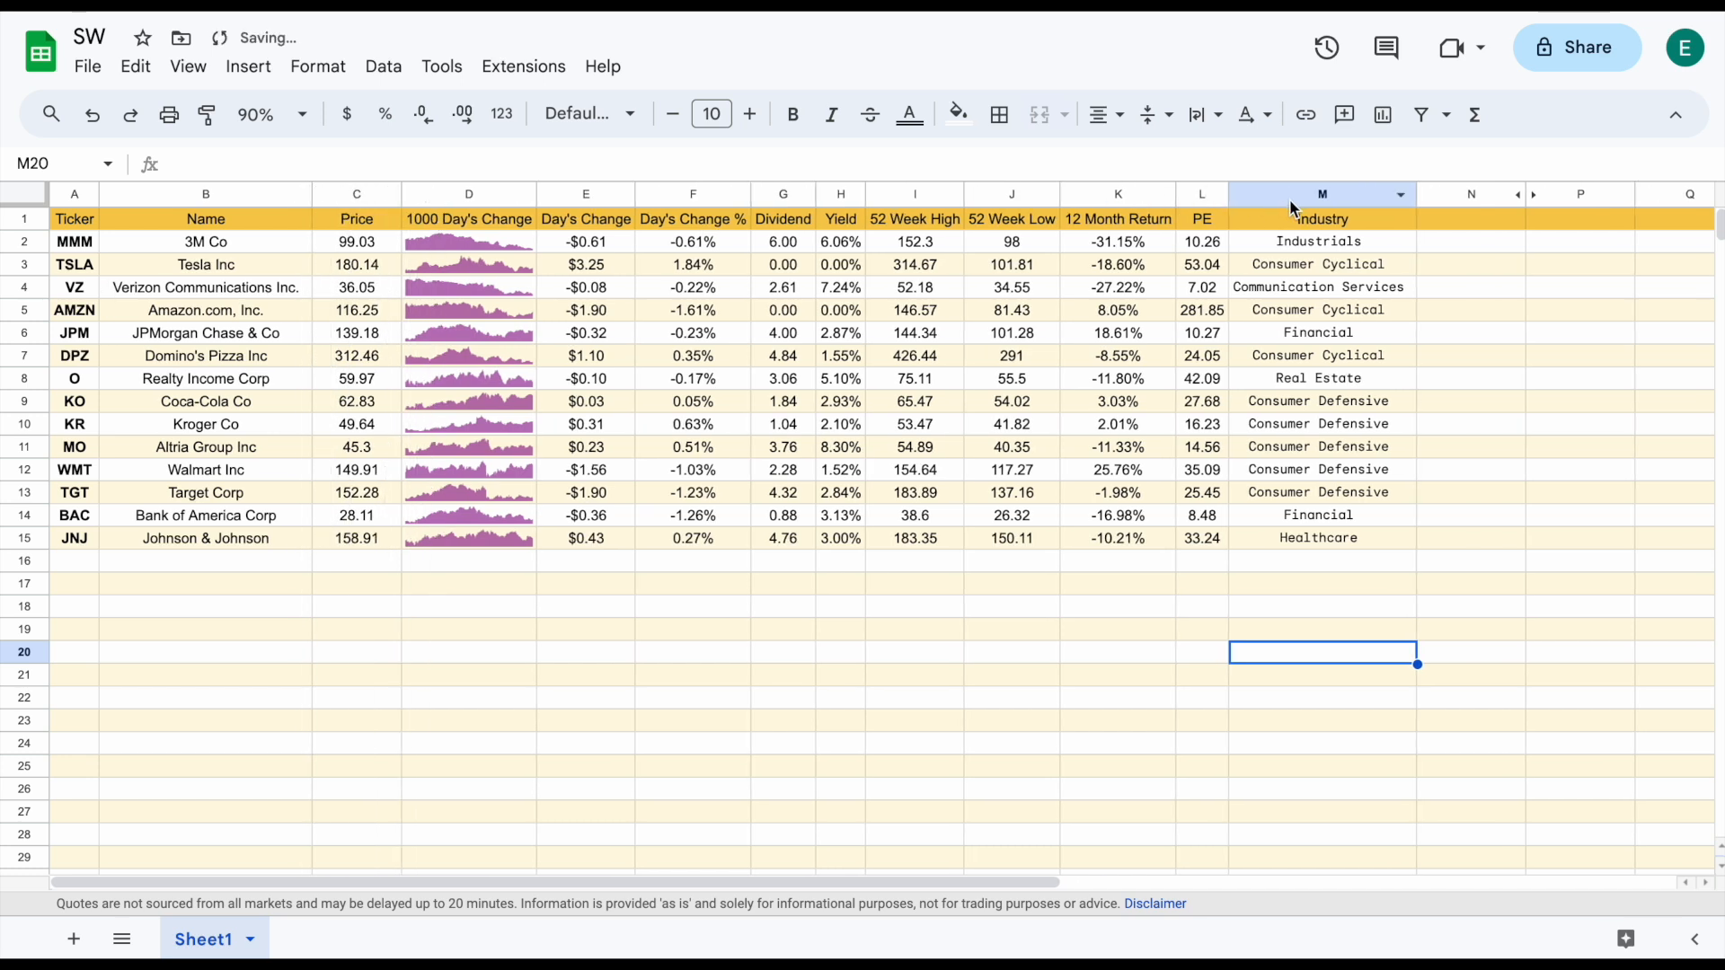
left_click_drag(788, 194, 903, 194)
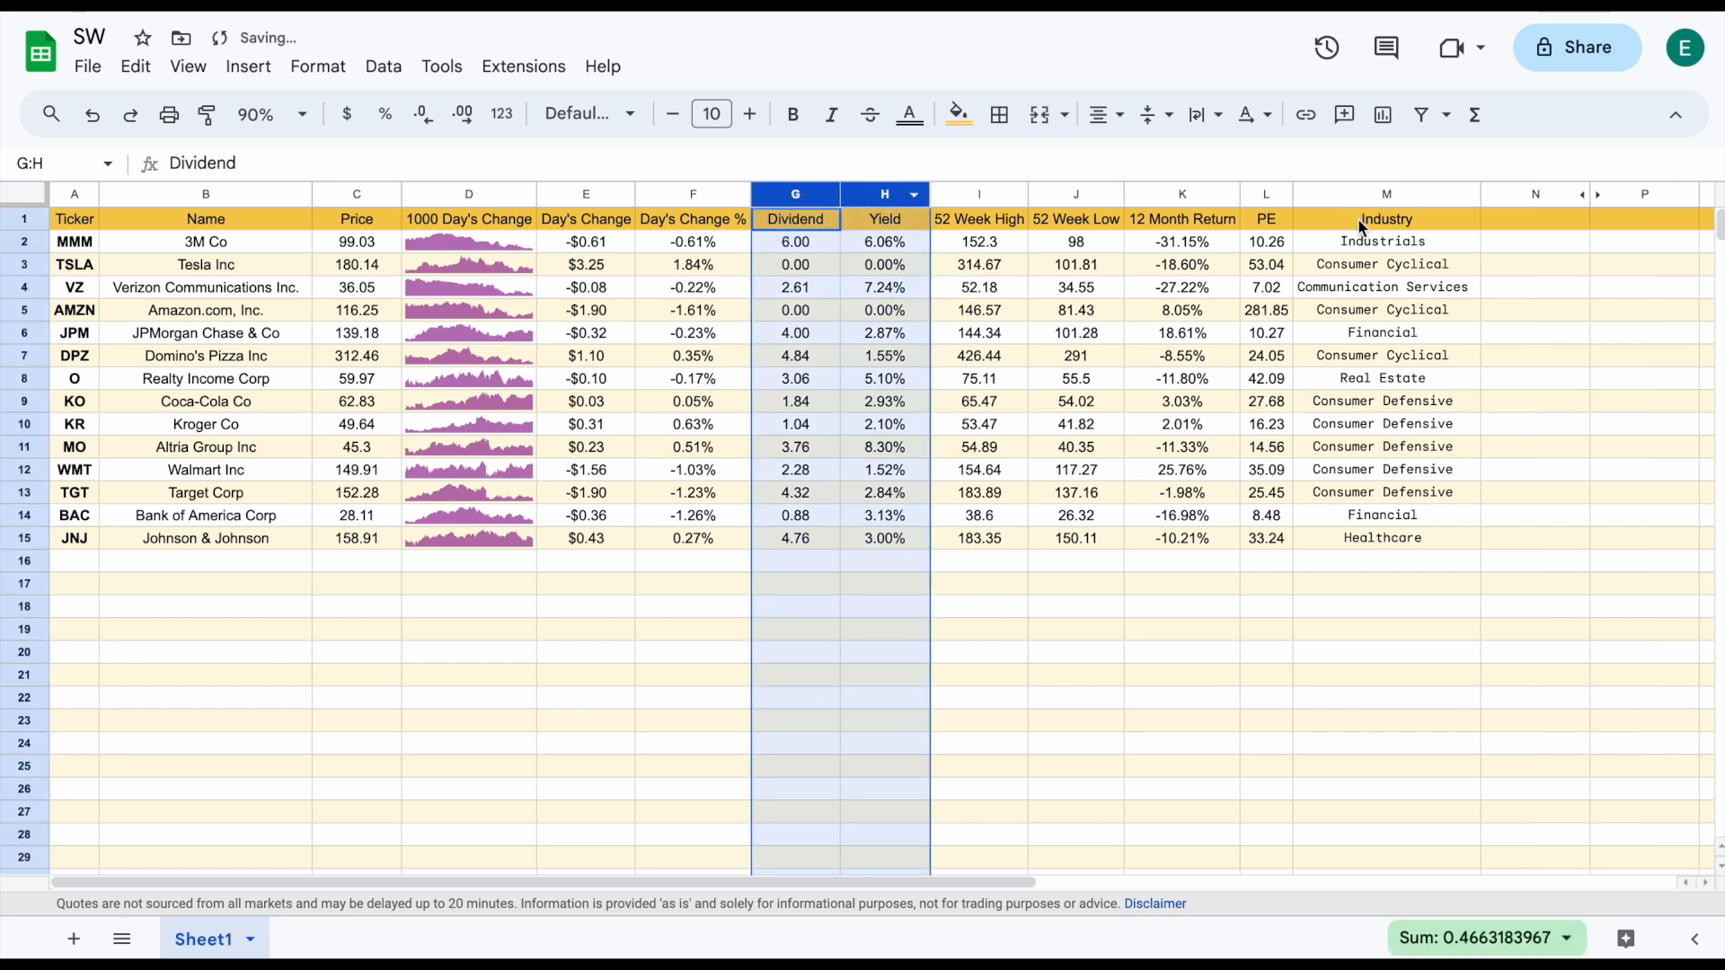
left_click_drag(1295, 194, 1316, 197)
left_click_drag(1010, 195, 1154, 195)
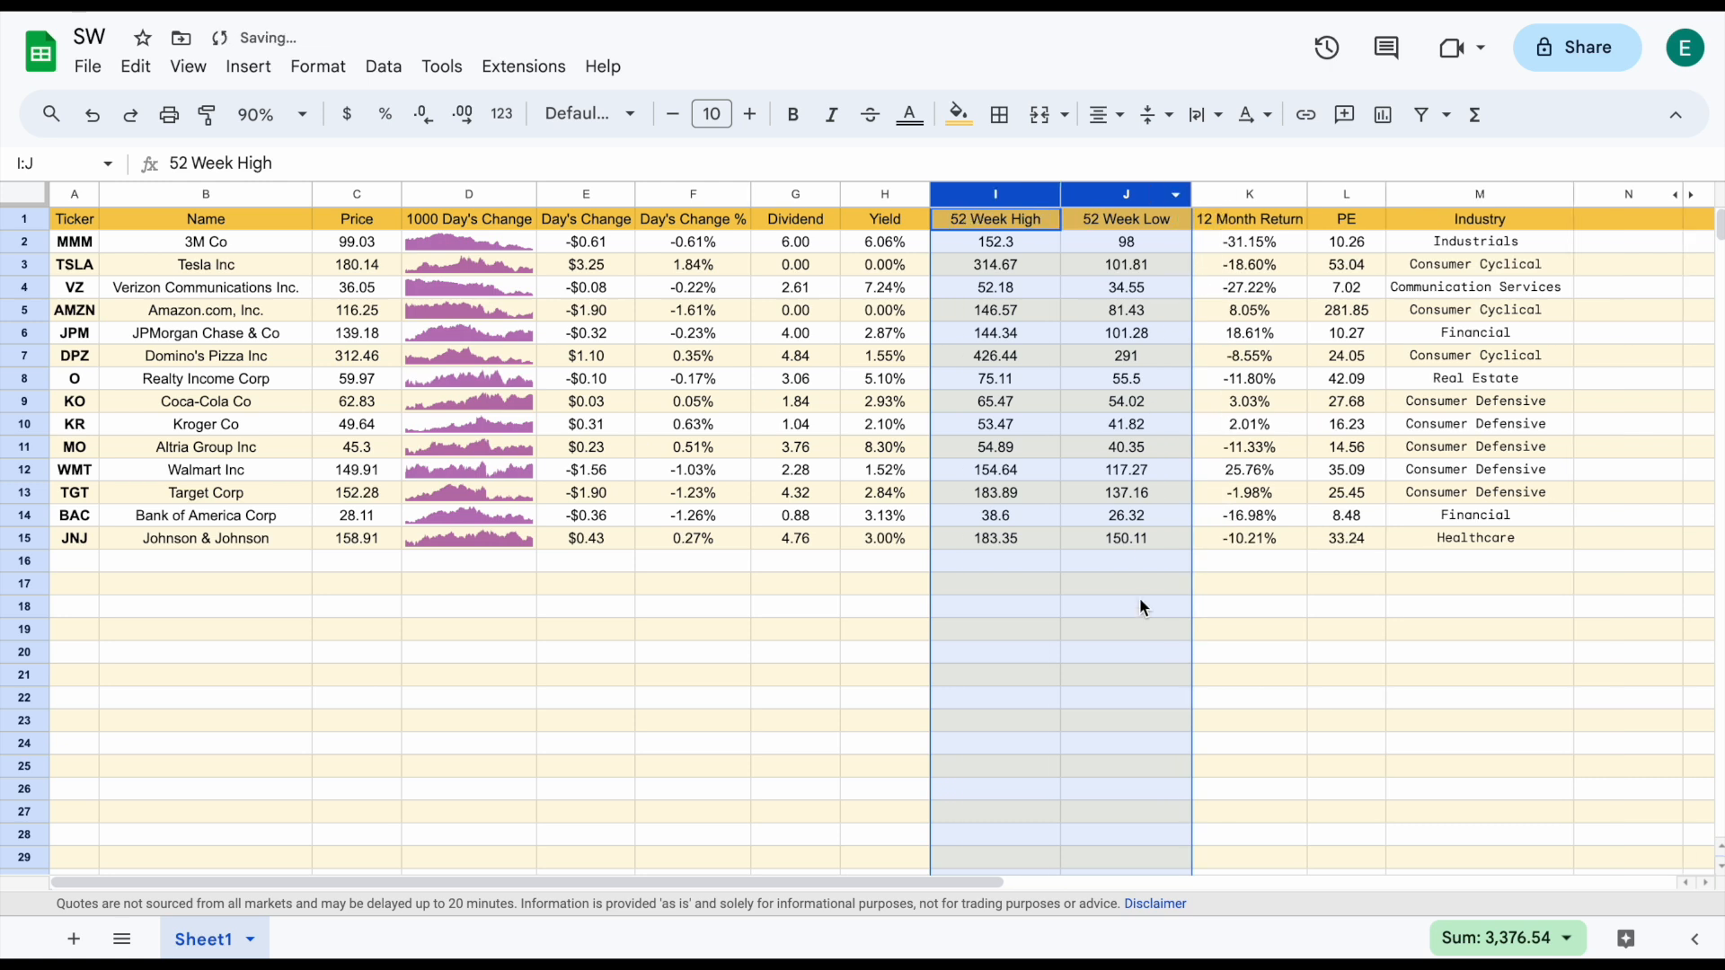
left_click(1229, 591)
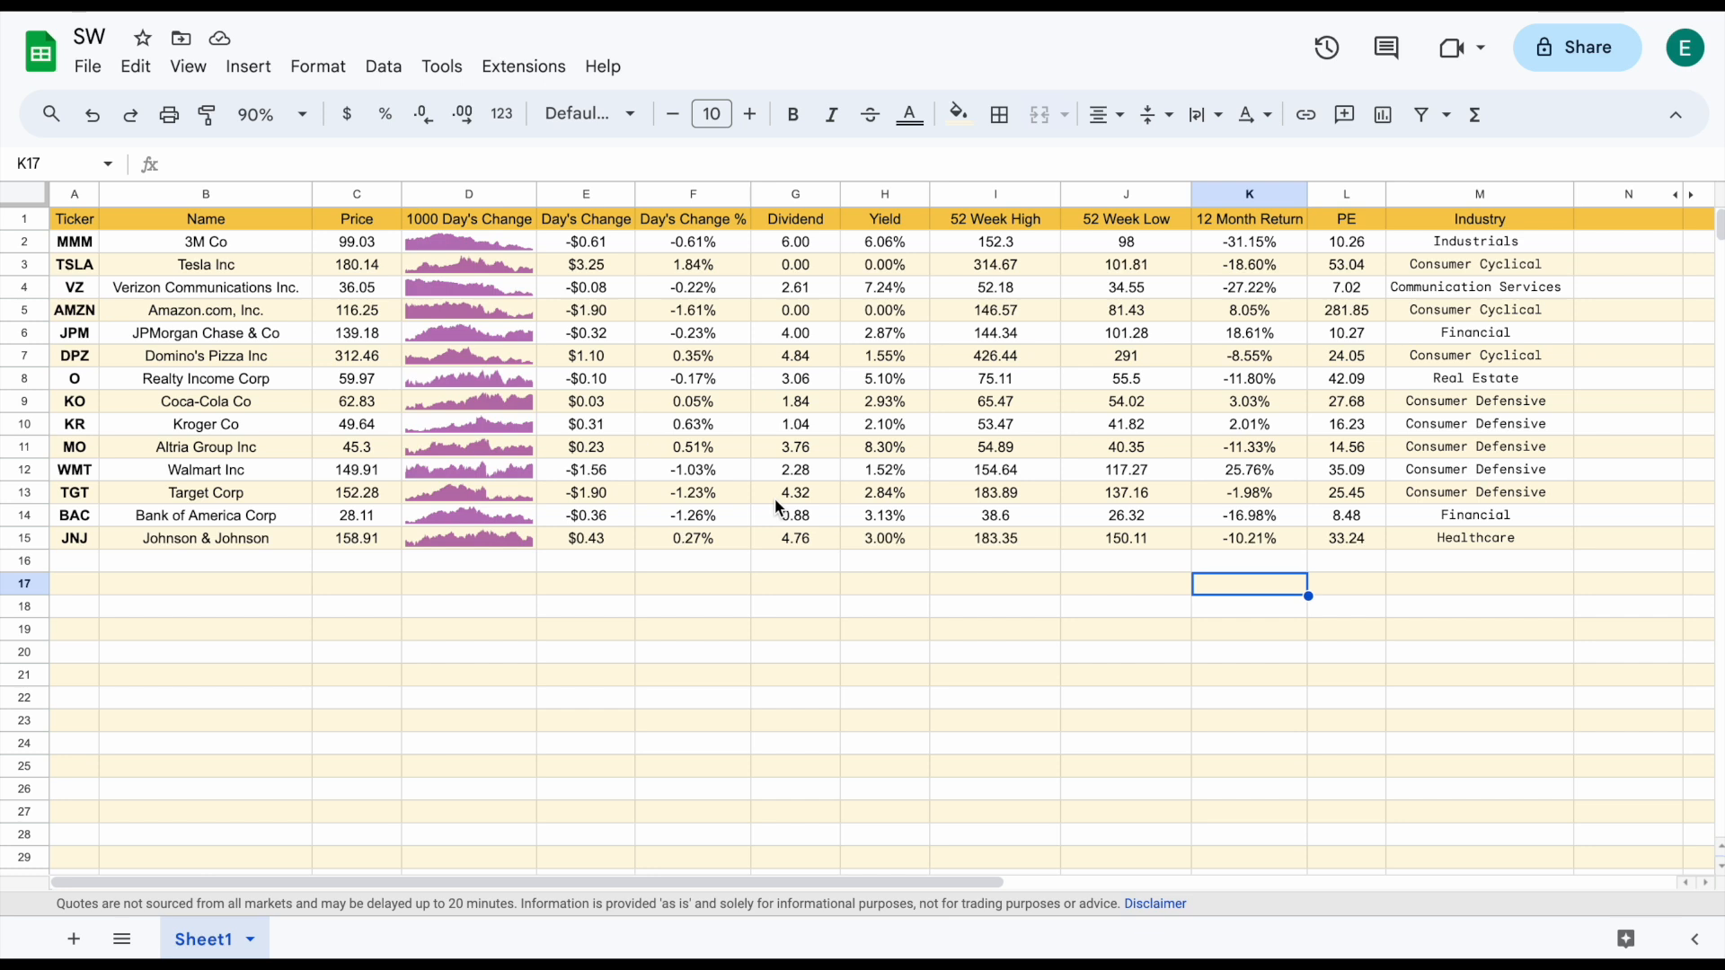
Create a conditional formatting rule for E2:F15 and K2:K15 that shows values greater than 0 in green text
left_click_drag(602, 241, 711, 530)
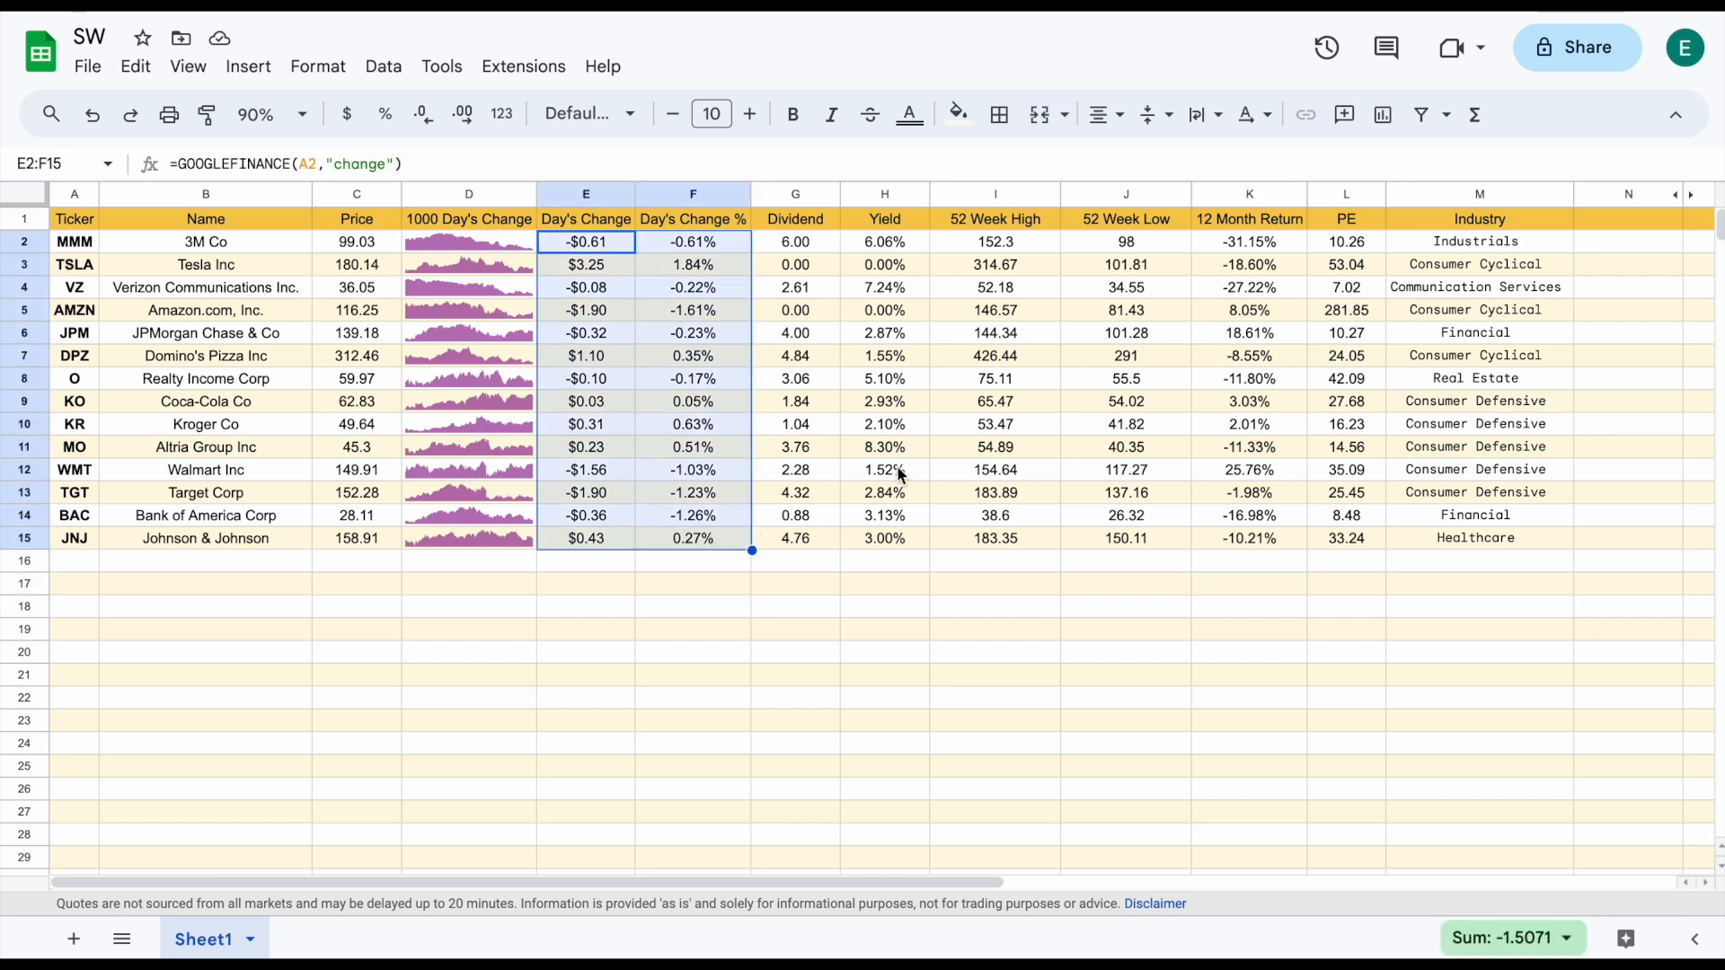
left_click_drag(1258, 242, 1255, 540)
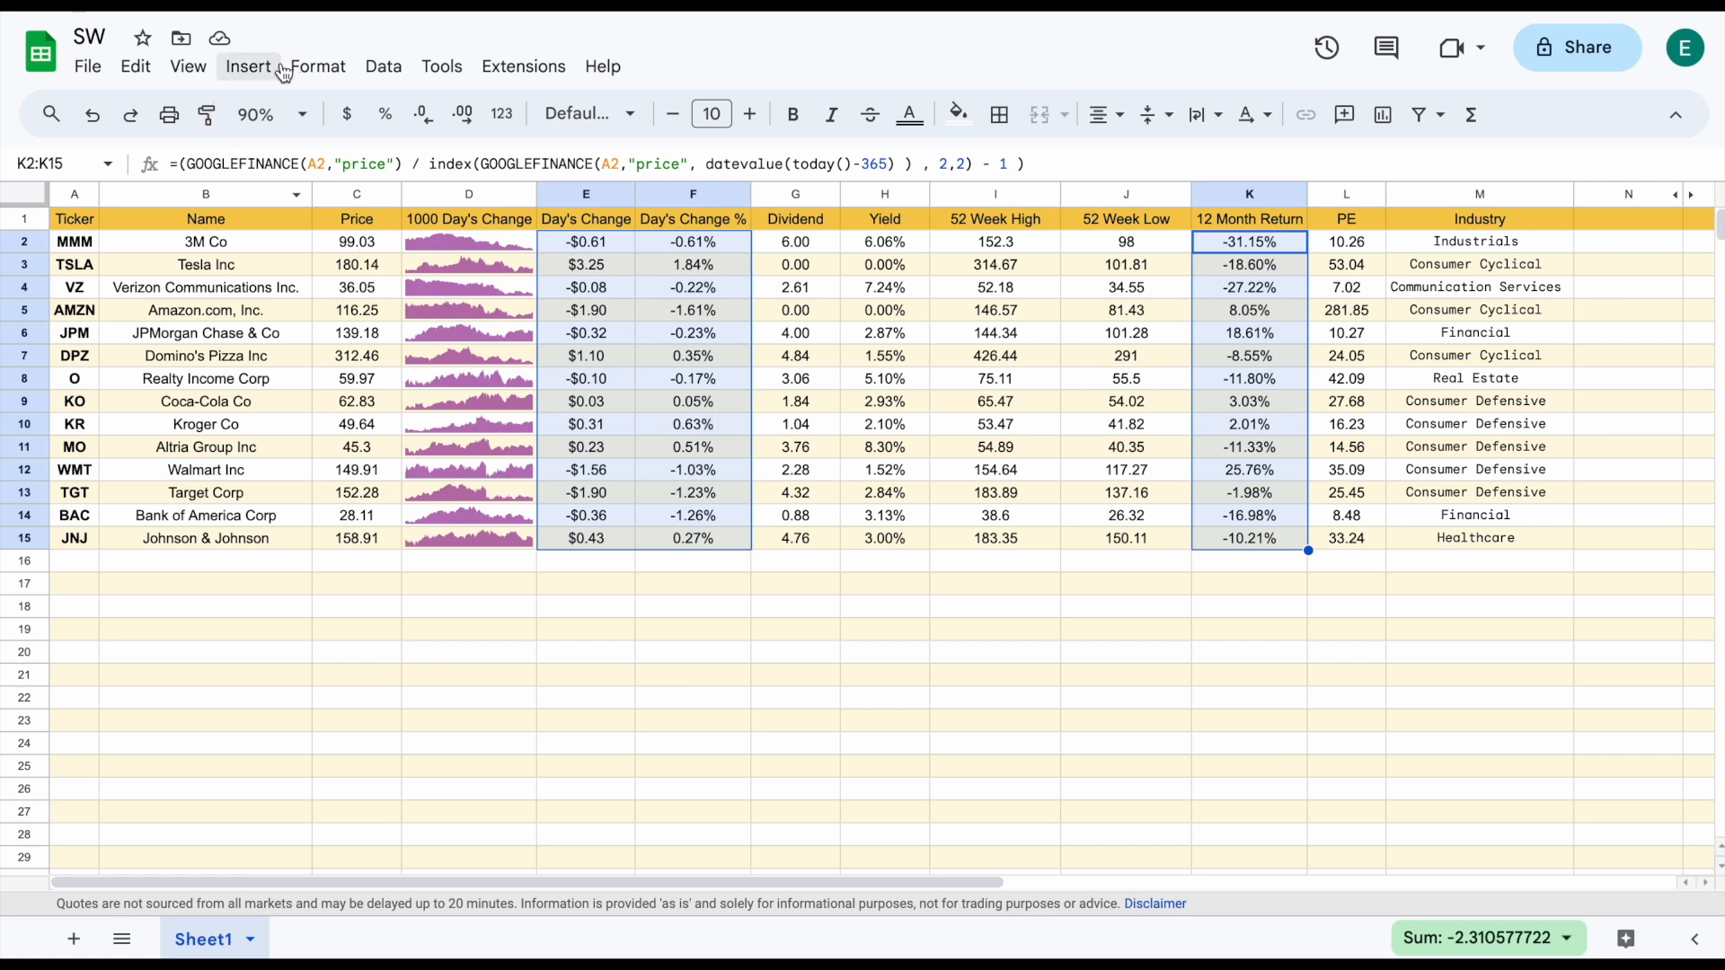
left_click(323, 72)
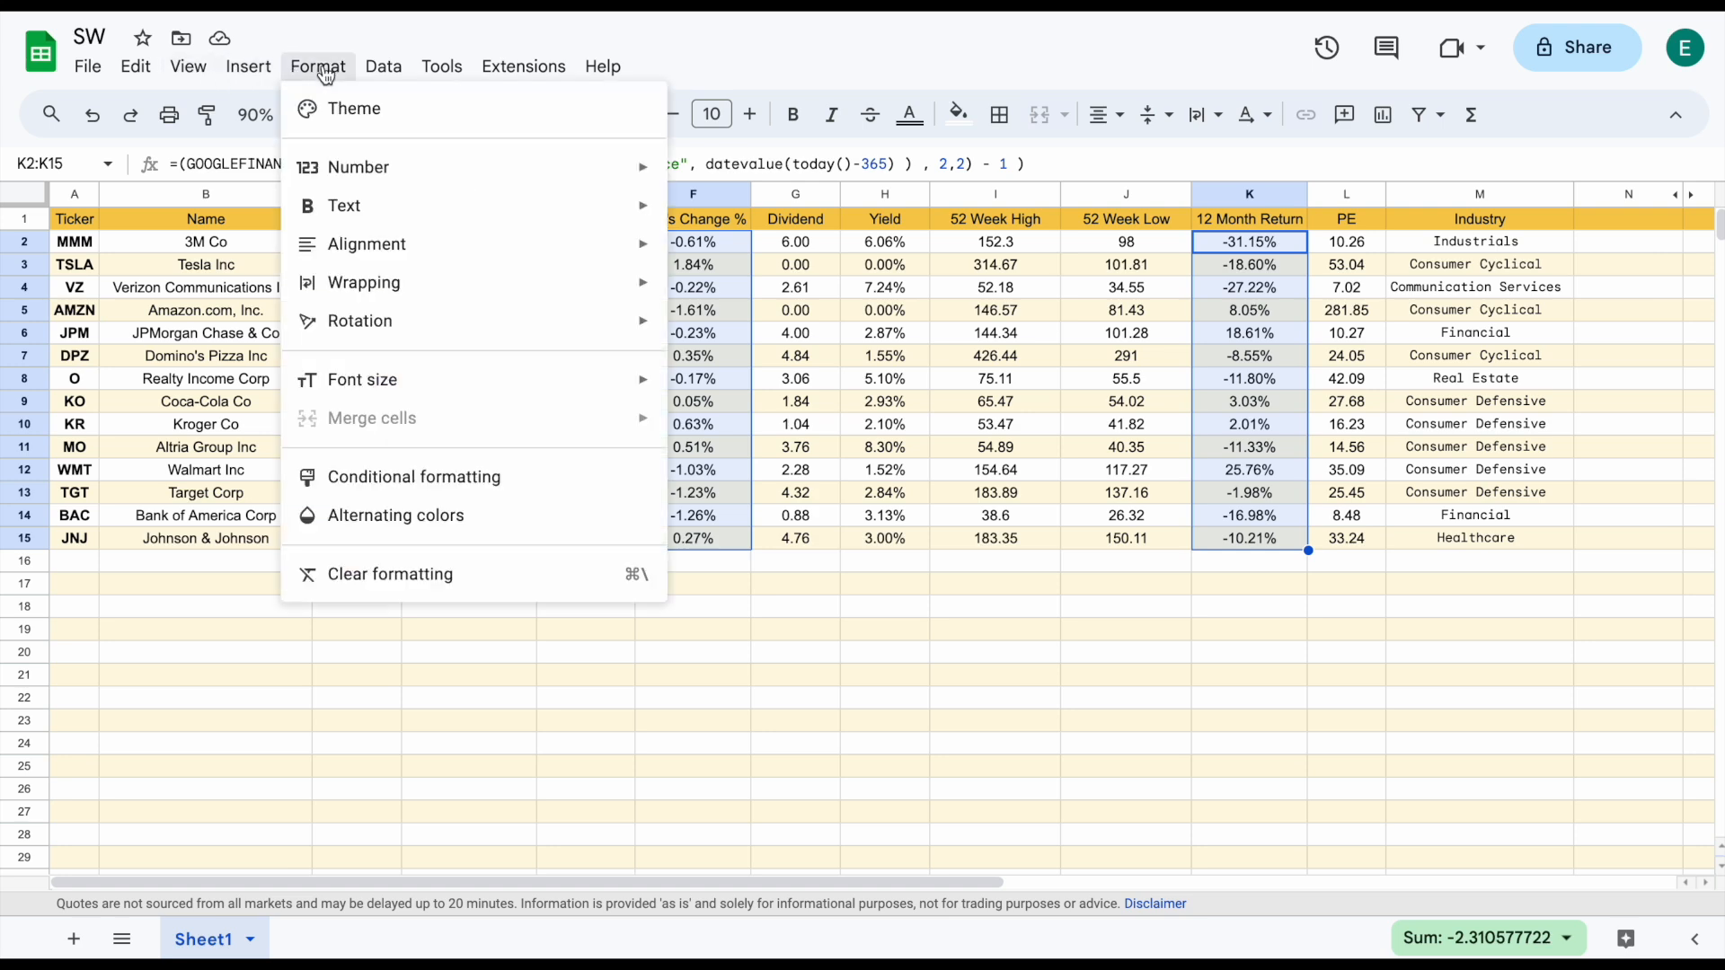
left_click(519, 484)
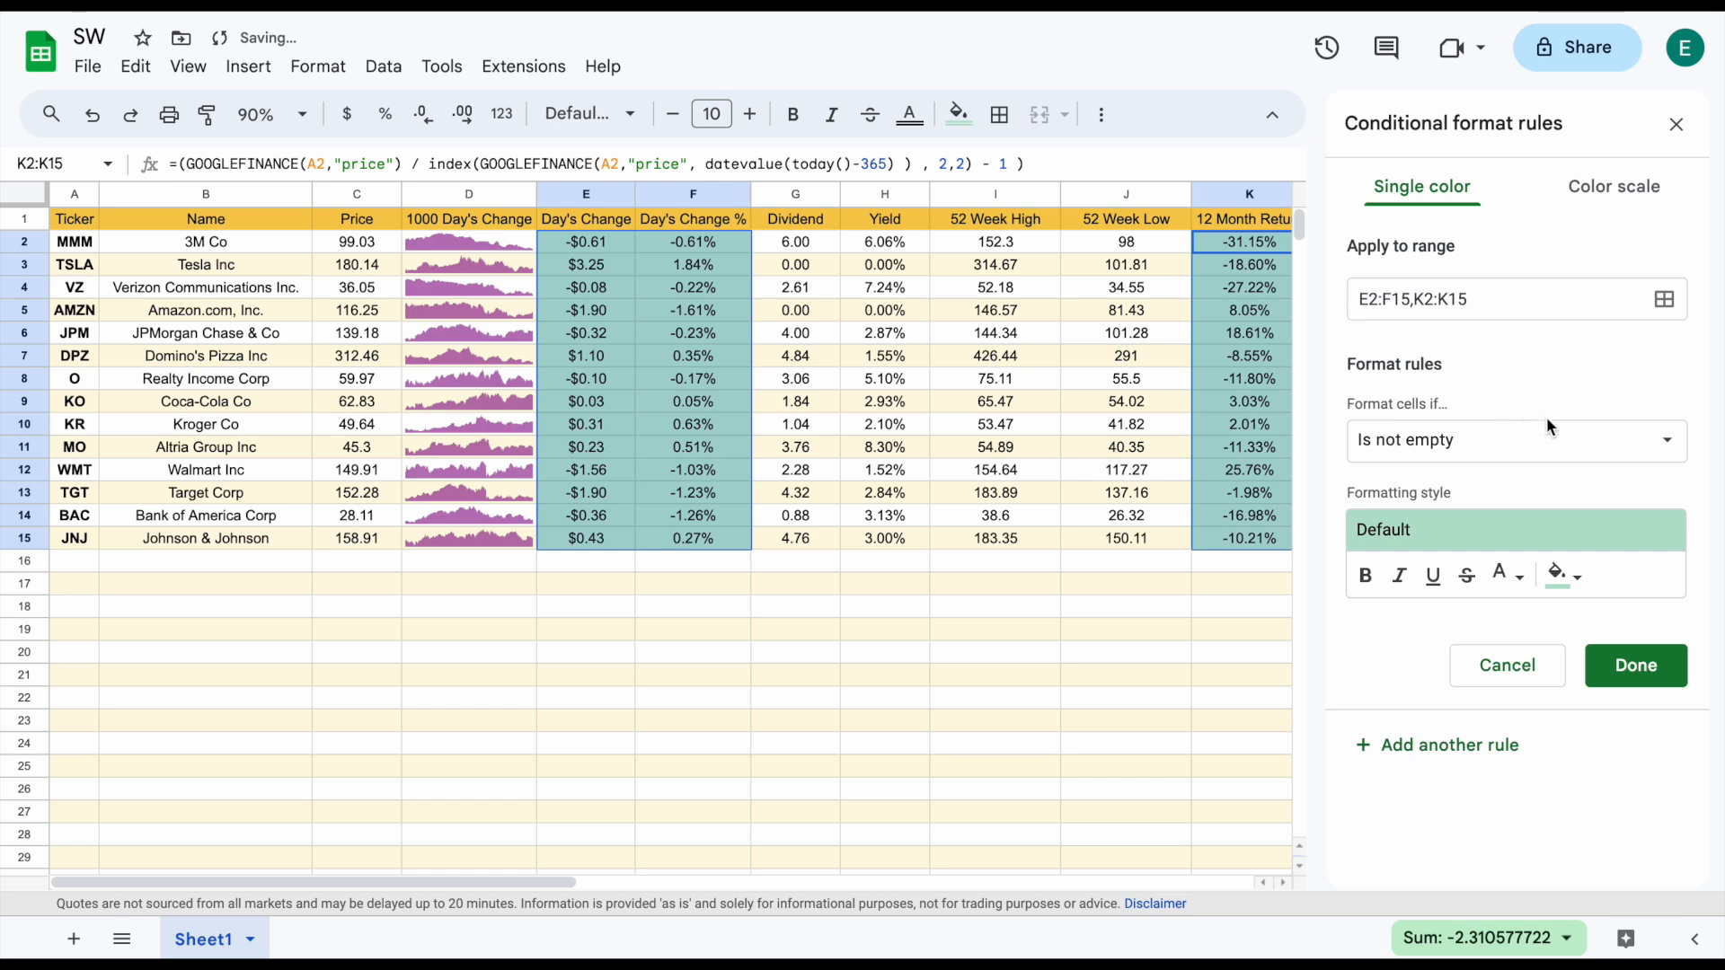
left_click(1545, 446)
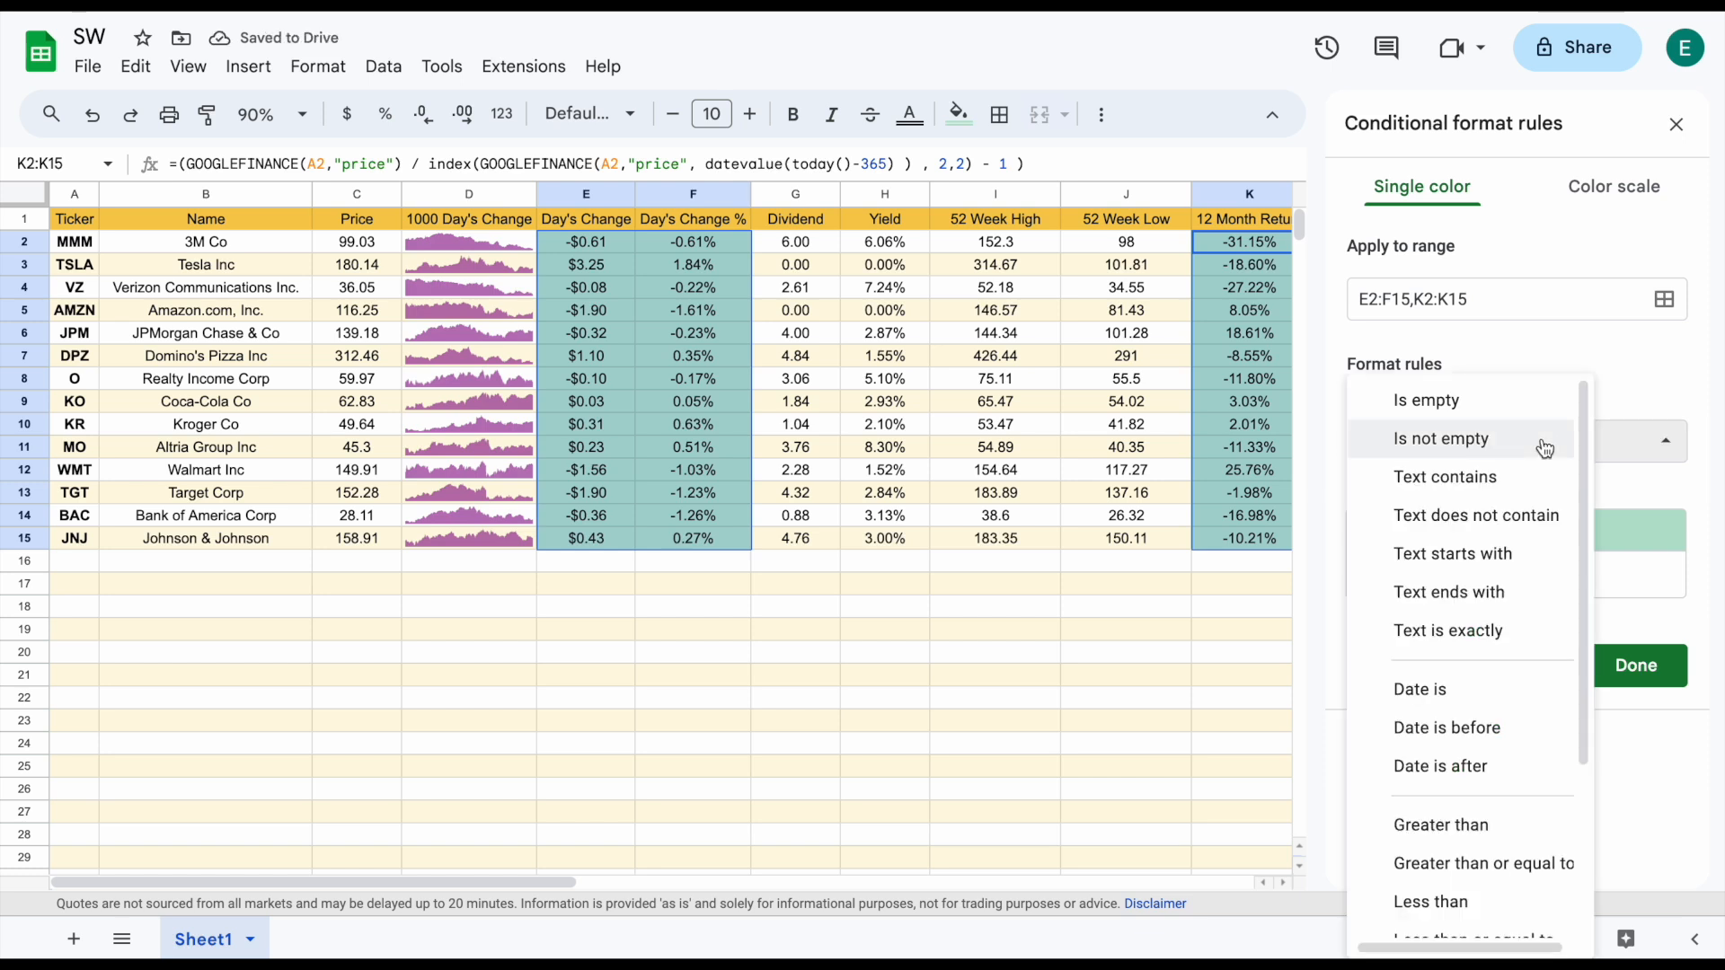
left_click(1493, 823)
left_click(1458, 496)
type("0")
left_click(1448, 595)
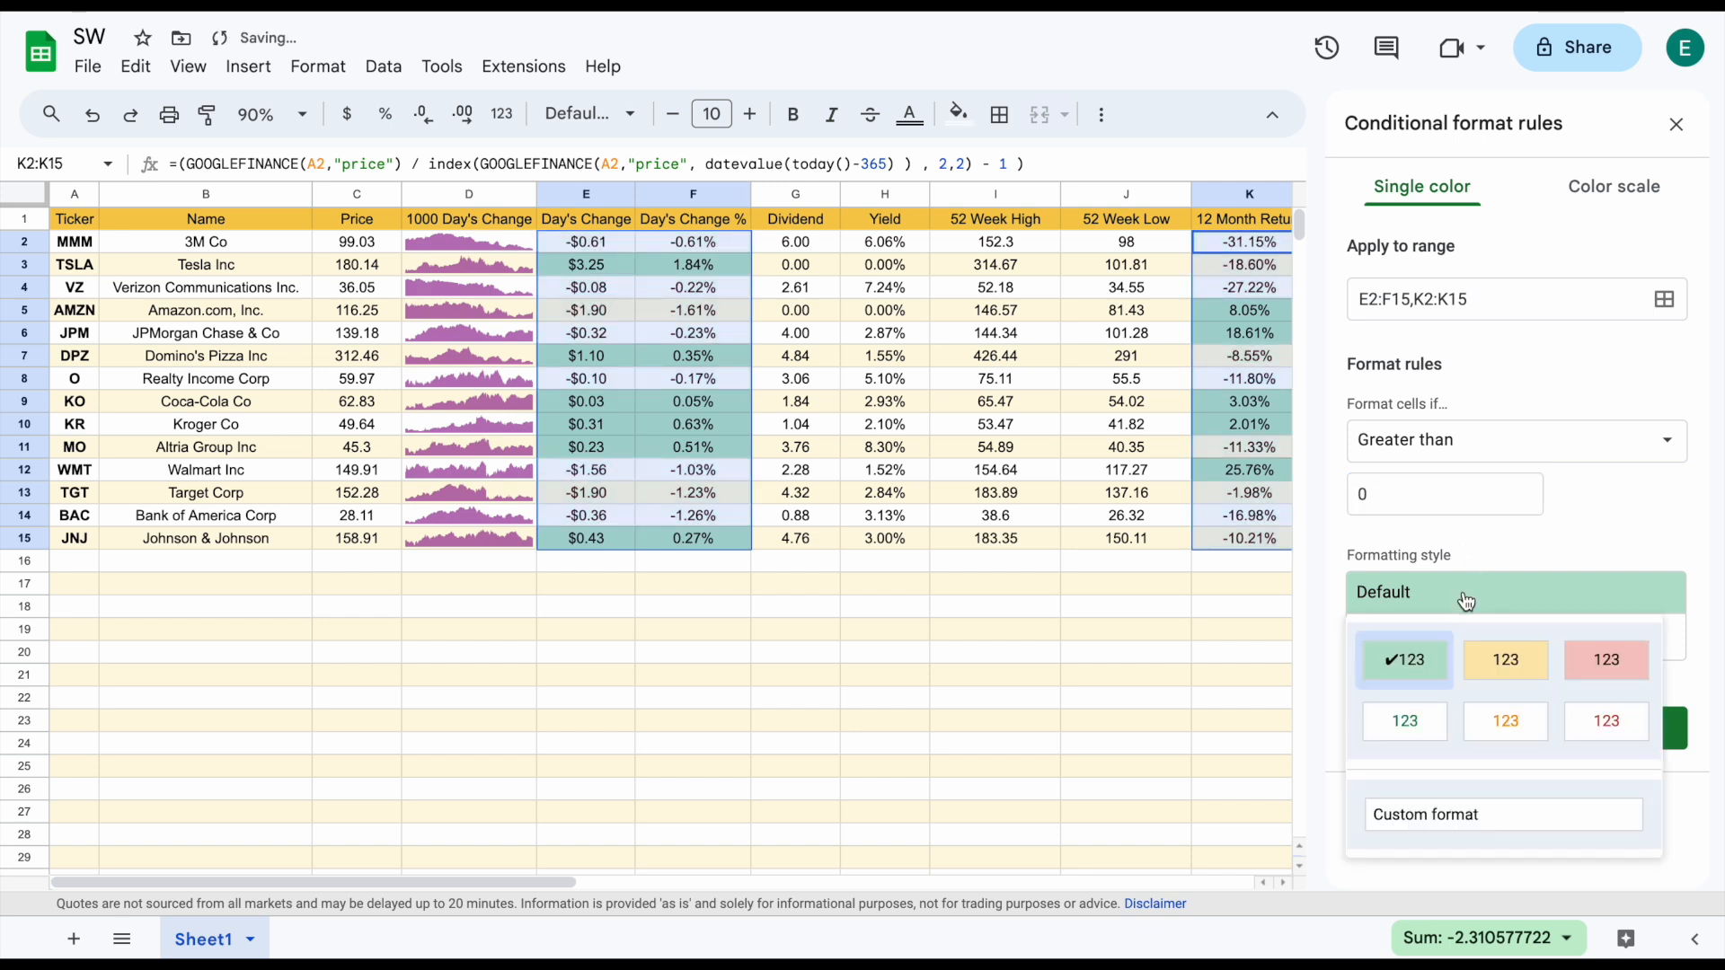
left_click(1408, 727)
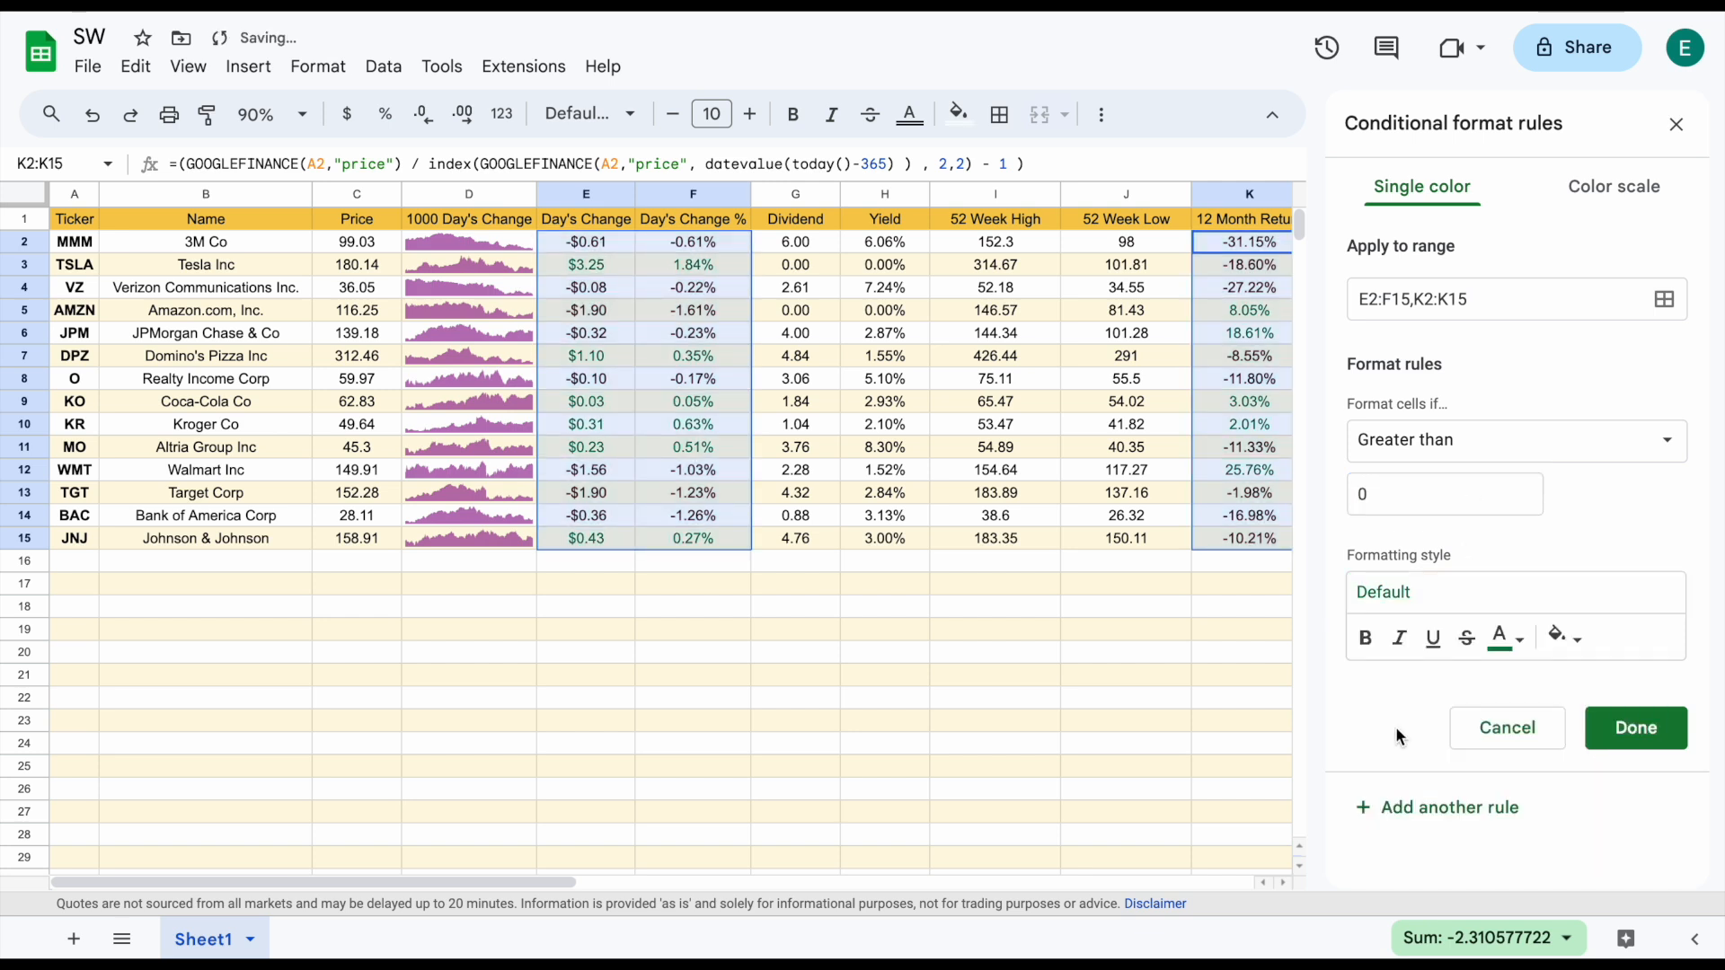
Add a second rule for E2:F15 and K2:K15 showing values less than 0 in red text, and close the rules
left_click(1428, 807)
left_click(1491, 440)
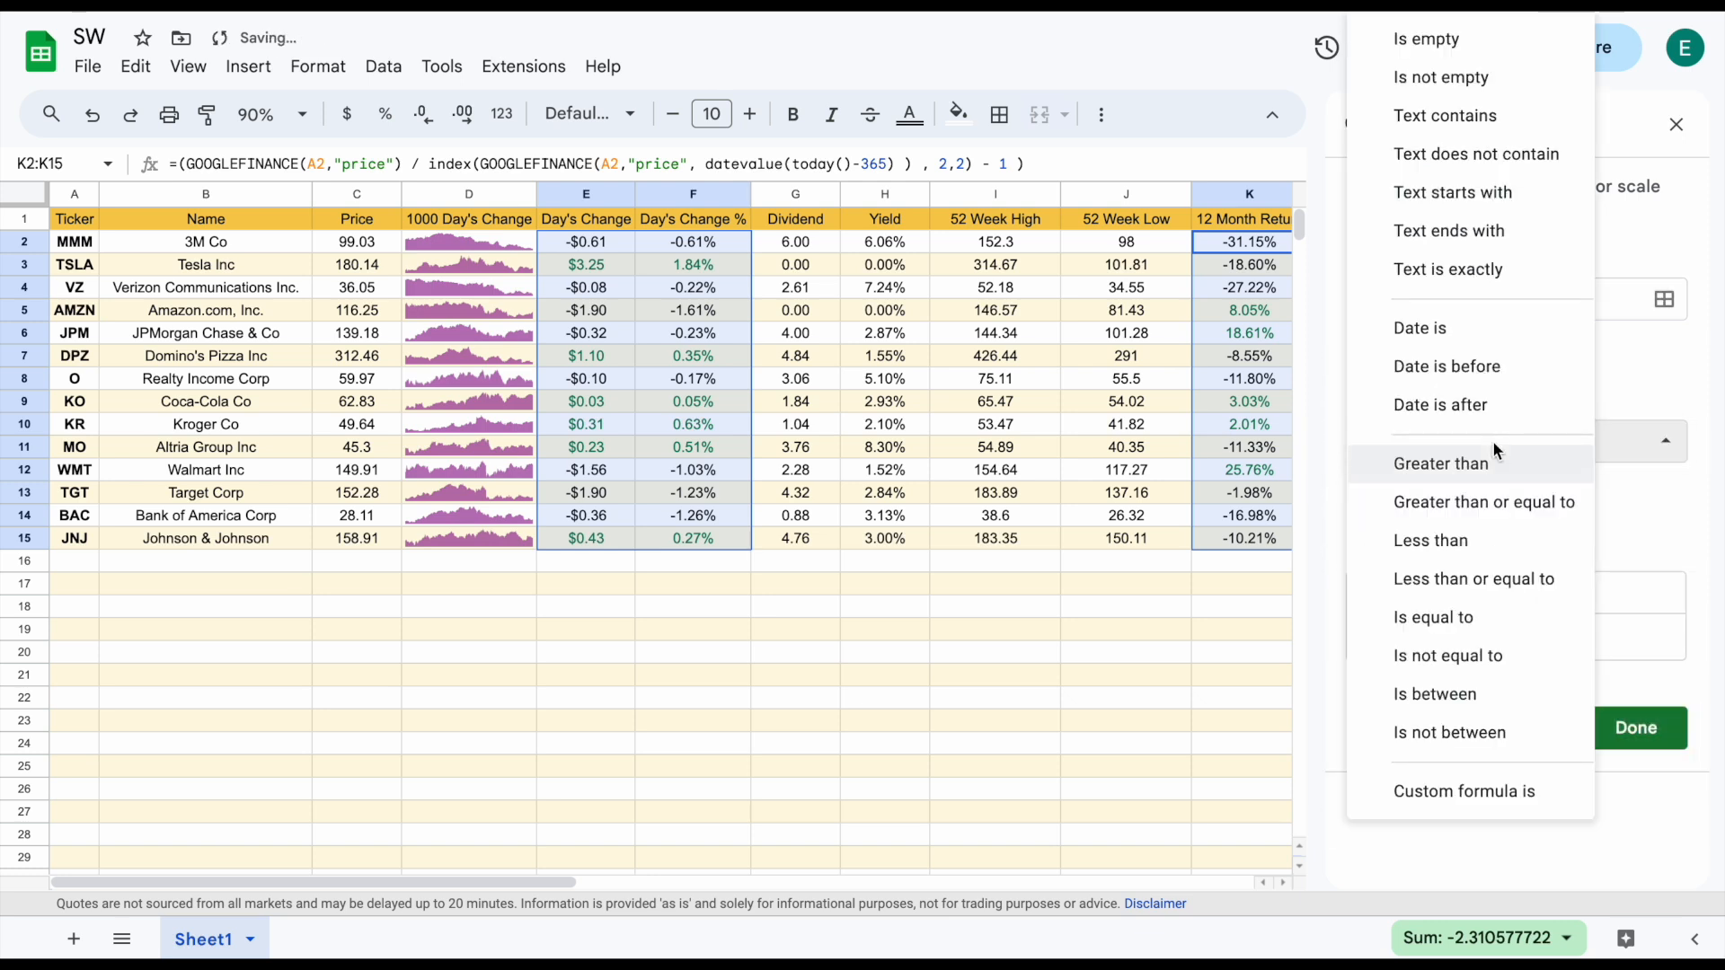
left_click(1484, 539)
left_click(1440, 593)
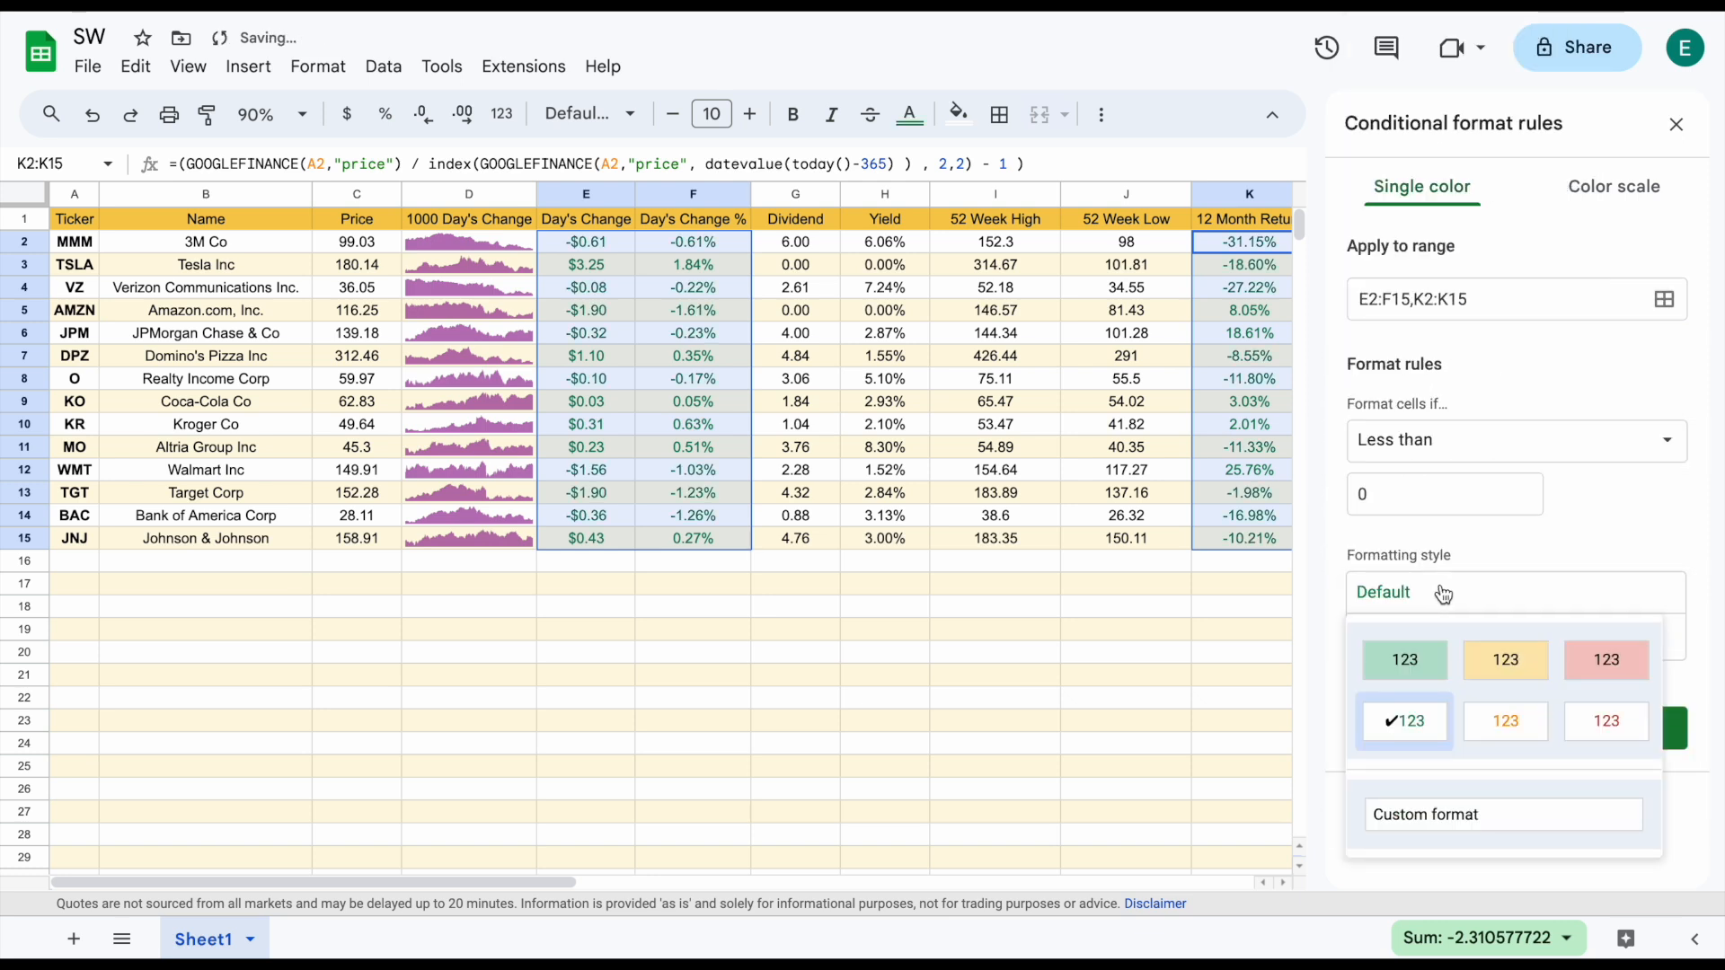
left_click(1600, 728)
left_click(1615, 730)
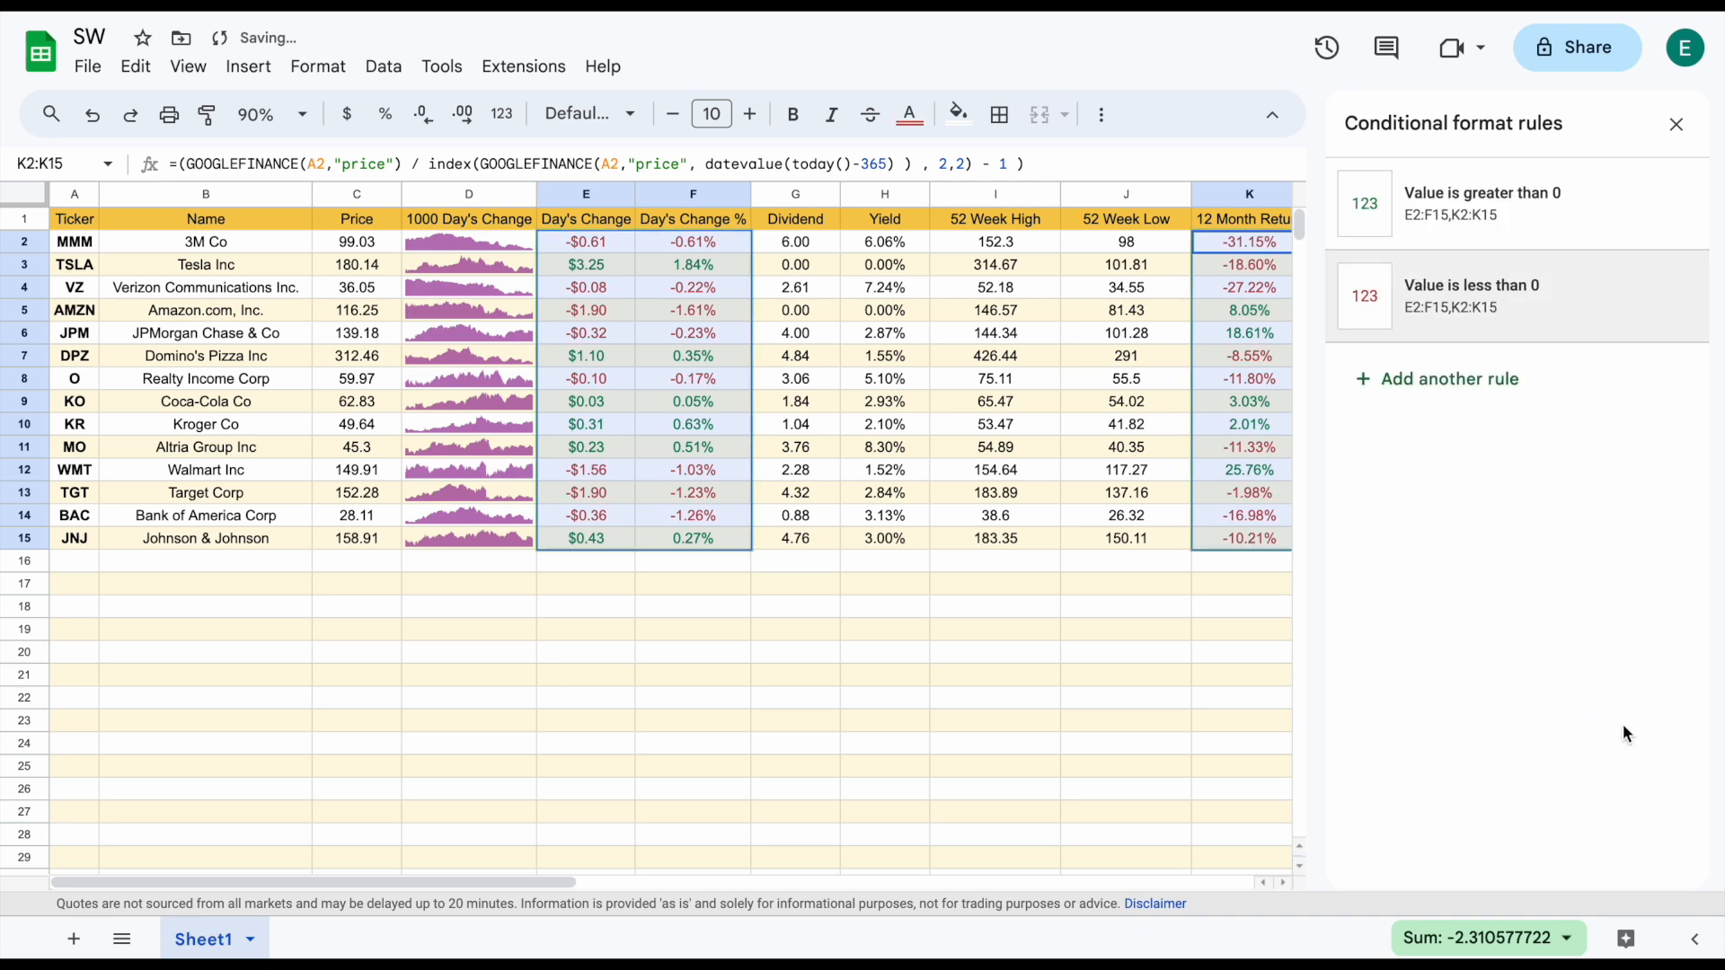
left_click(1676, 124)
left_click(1142, 604)
left_click_drag(602, 246, 714, 543)
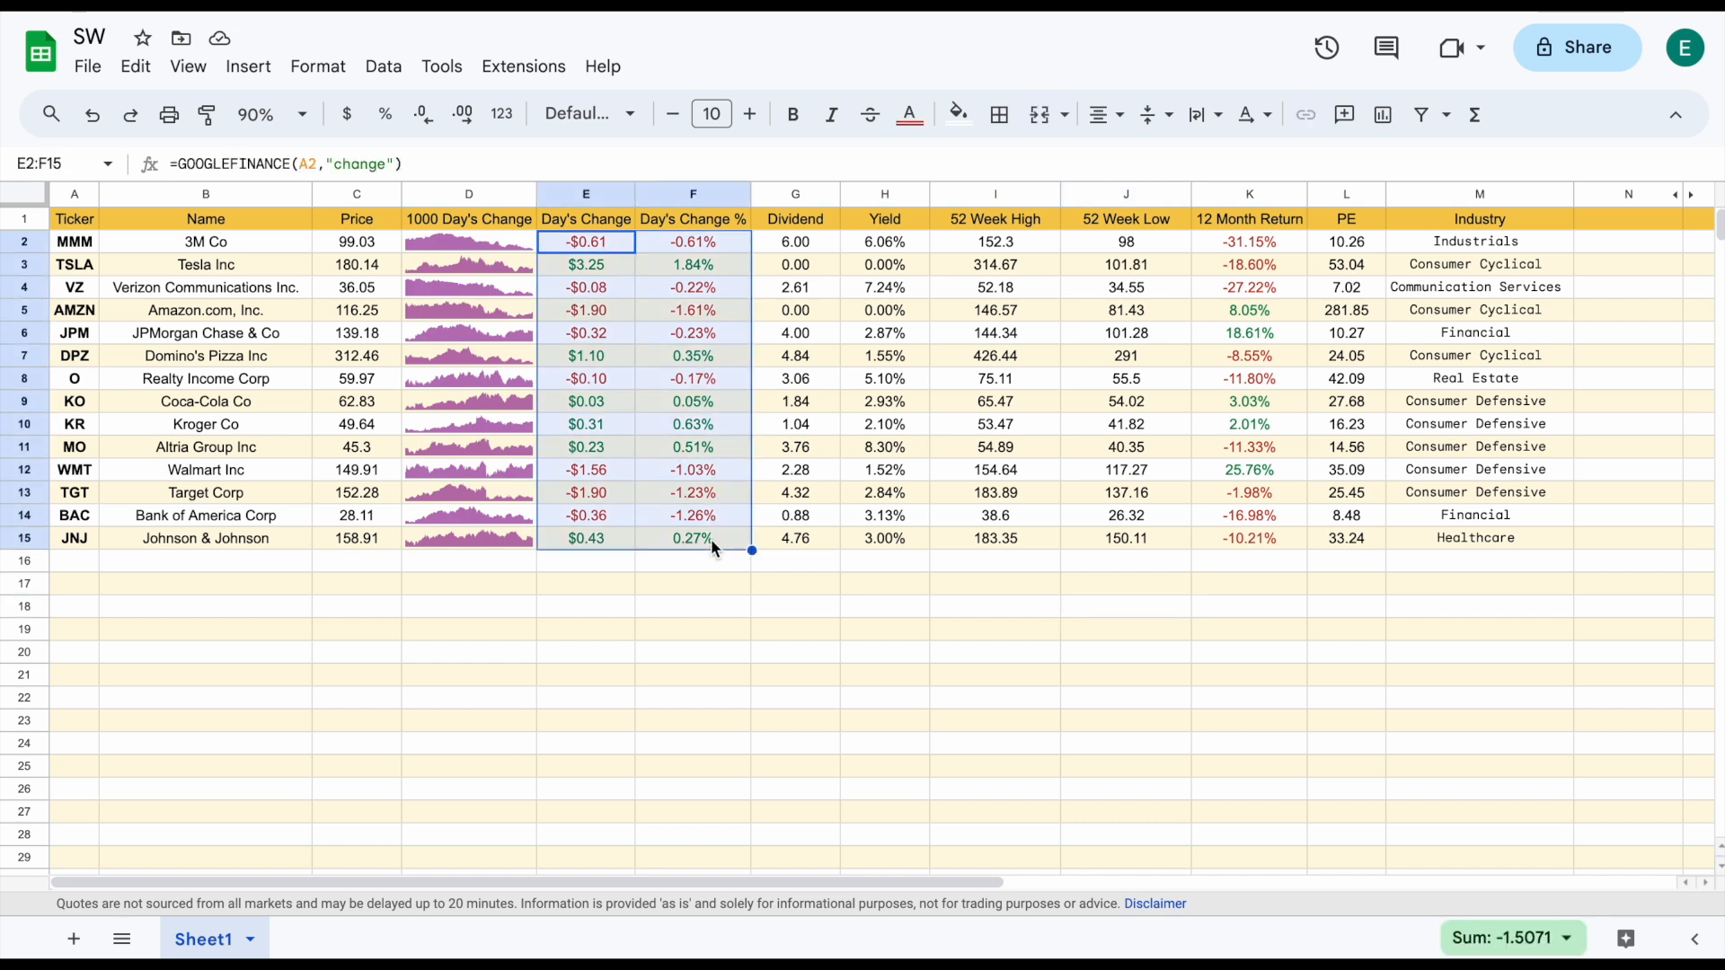
left_click_drag(1253, 241, 1242, 537)
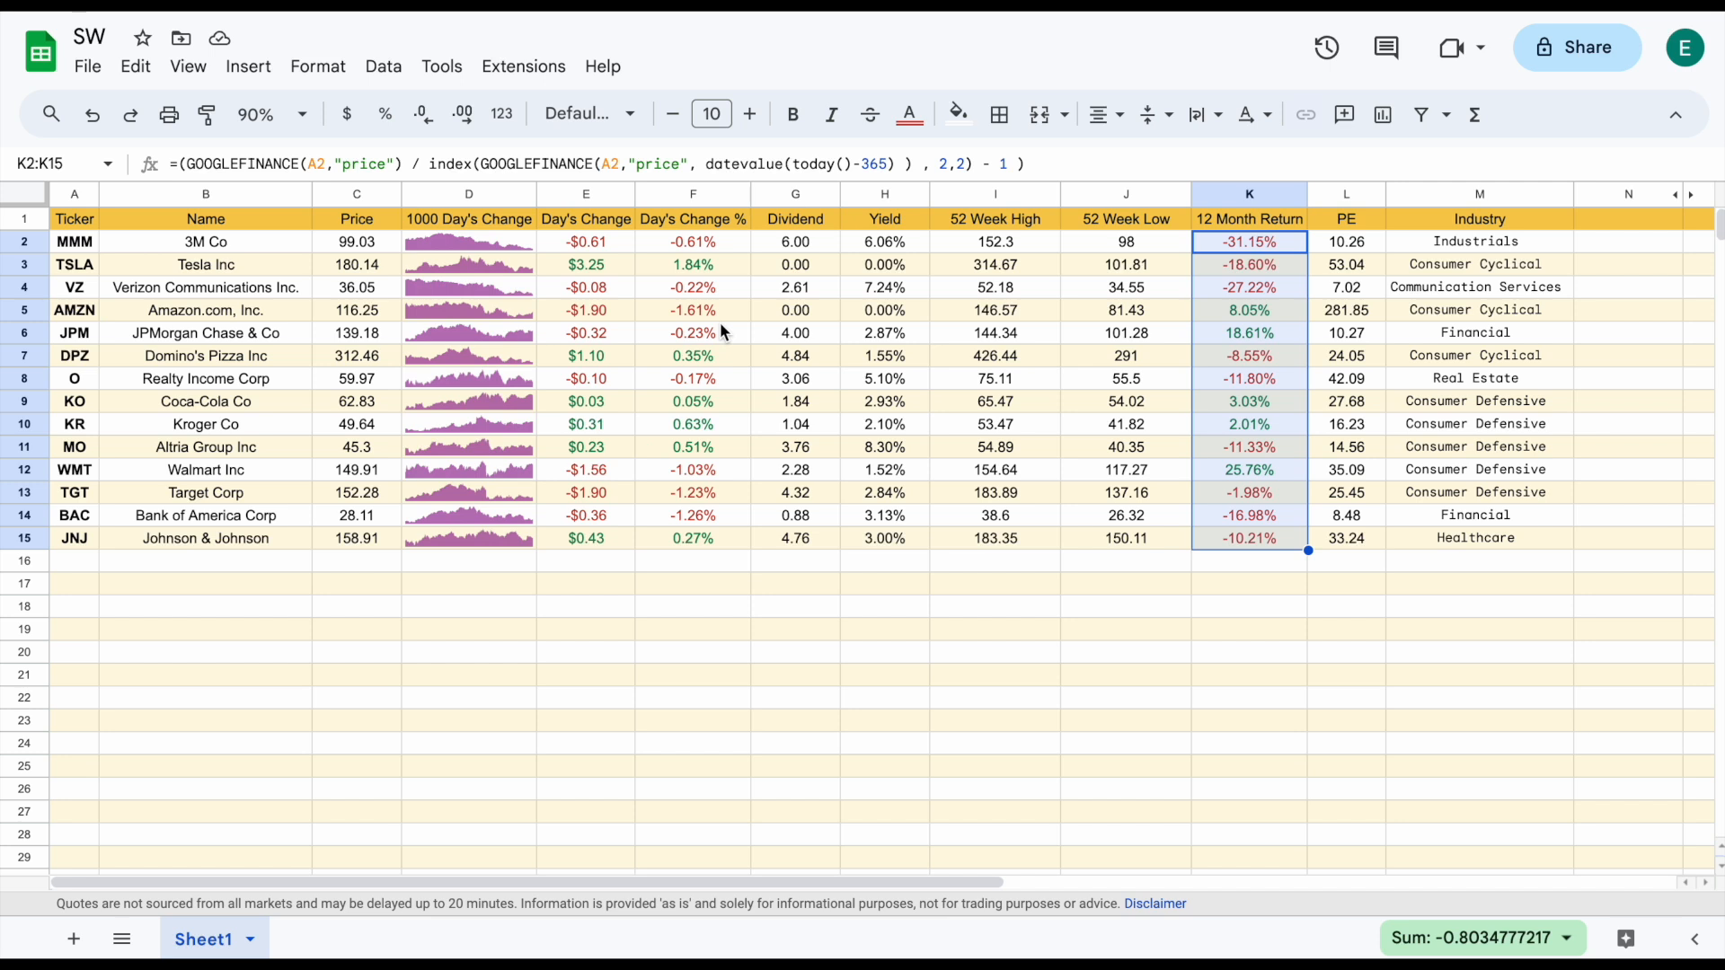
left_click(709, 350)
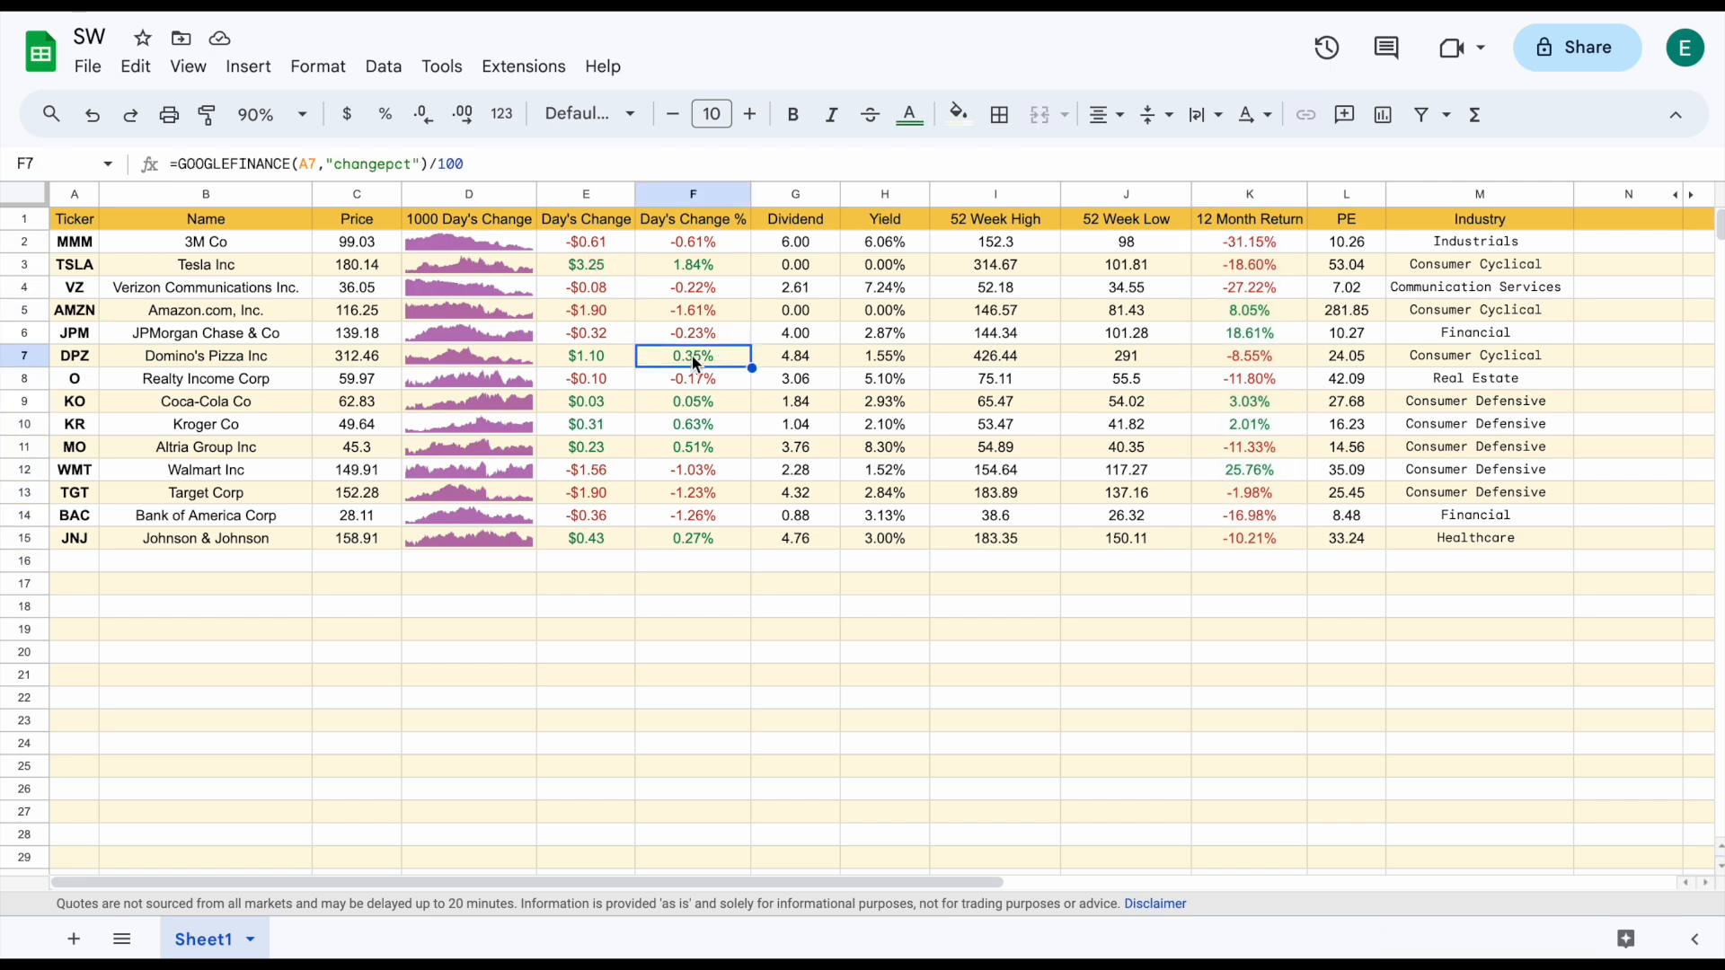
left_click(590, 563)
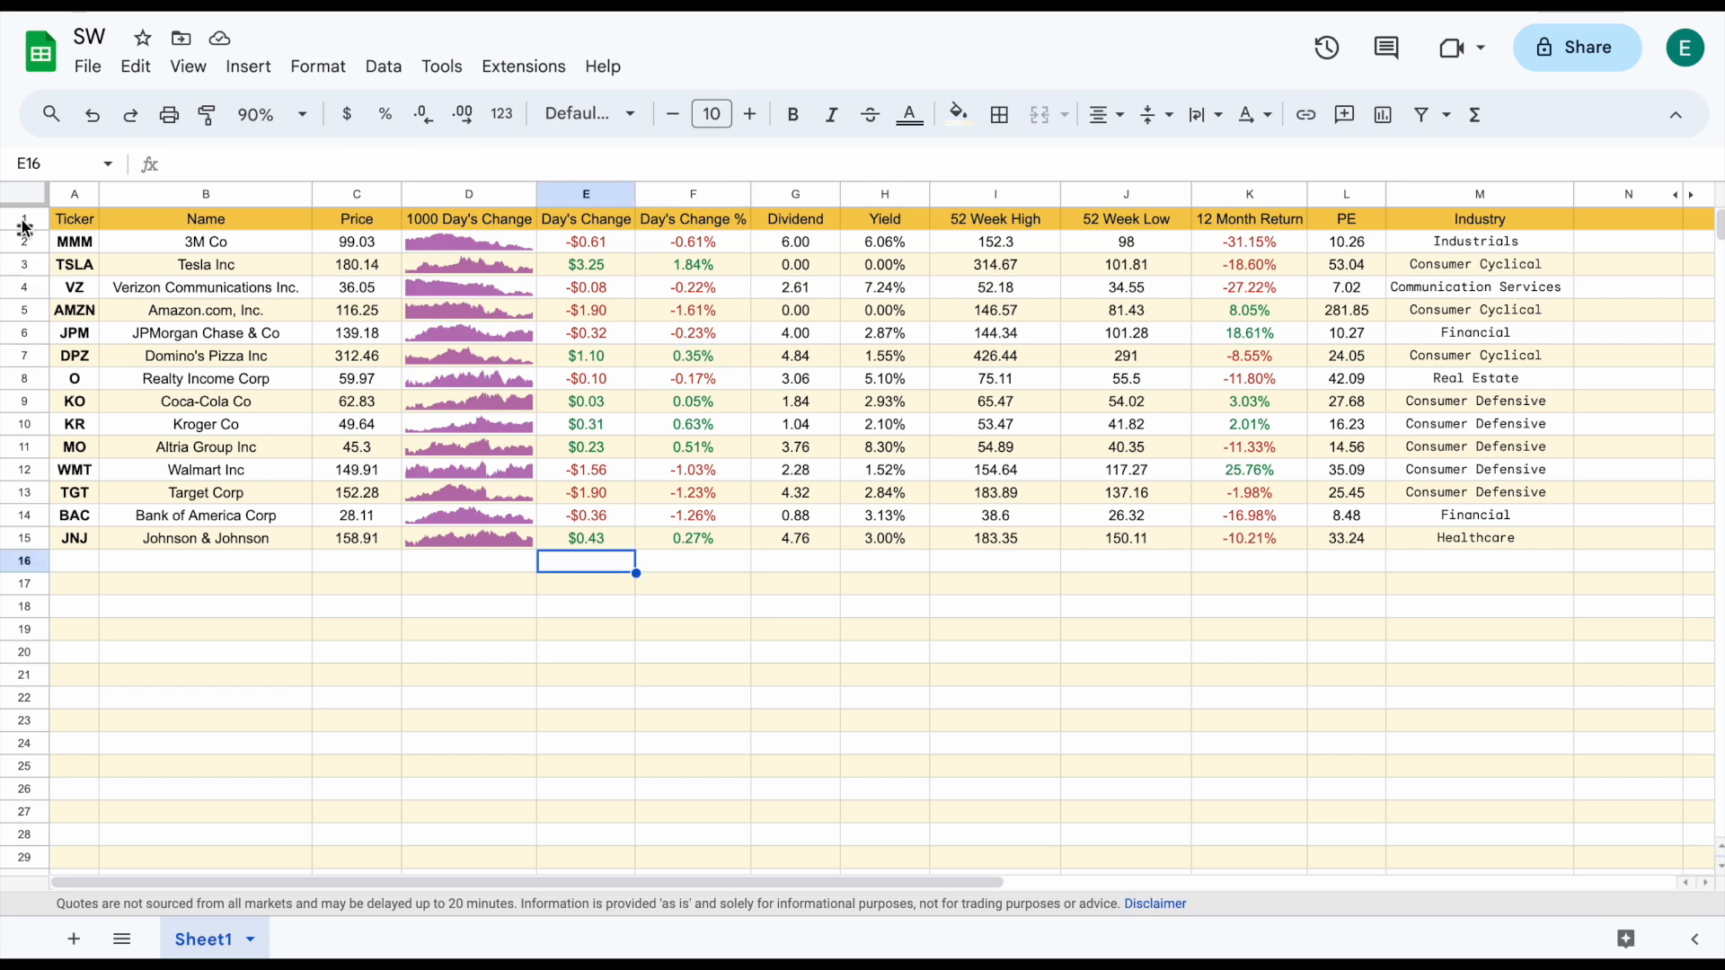
Increase the height of rows 1 through 15 moderately and evenly, undoing the first, overly tall resize
left_click_drag(23, 219, 20, 546)
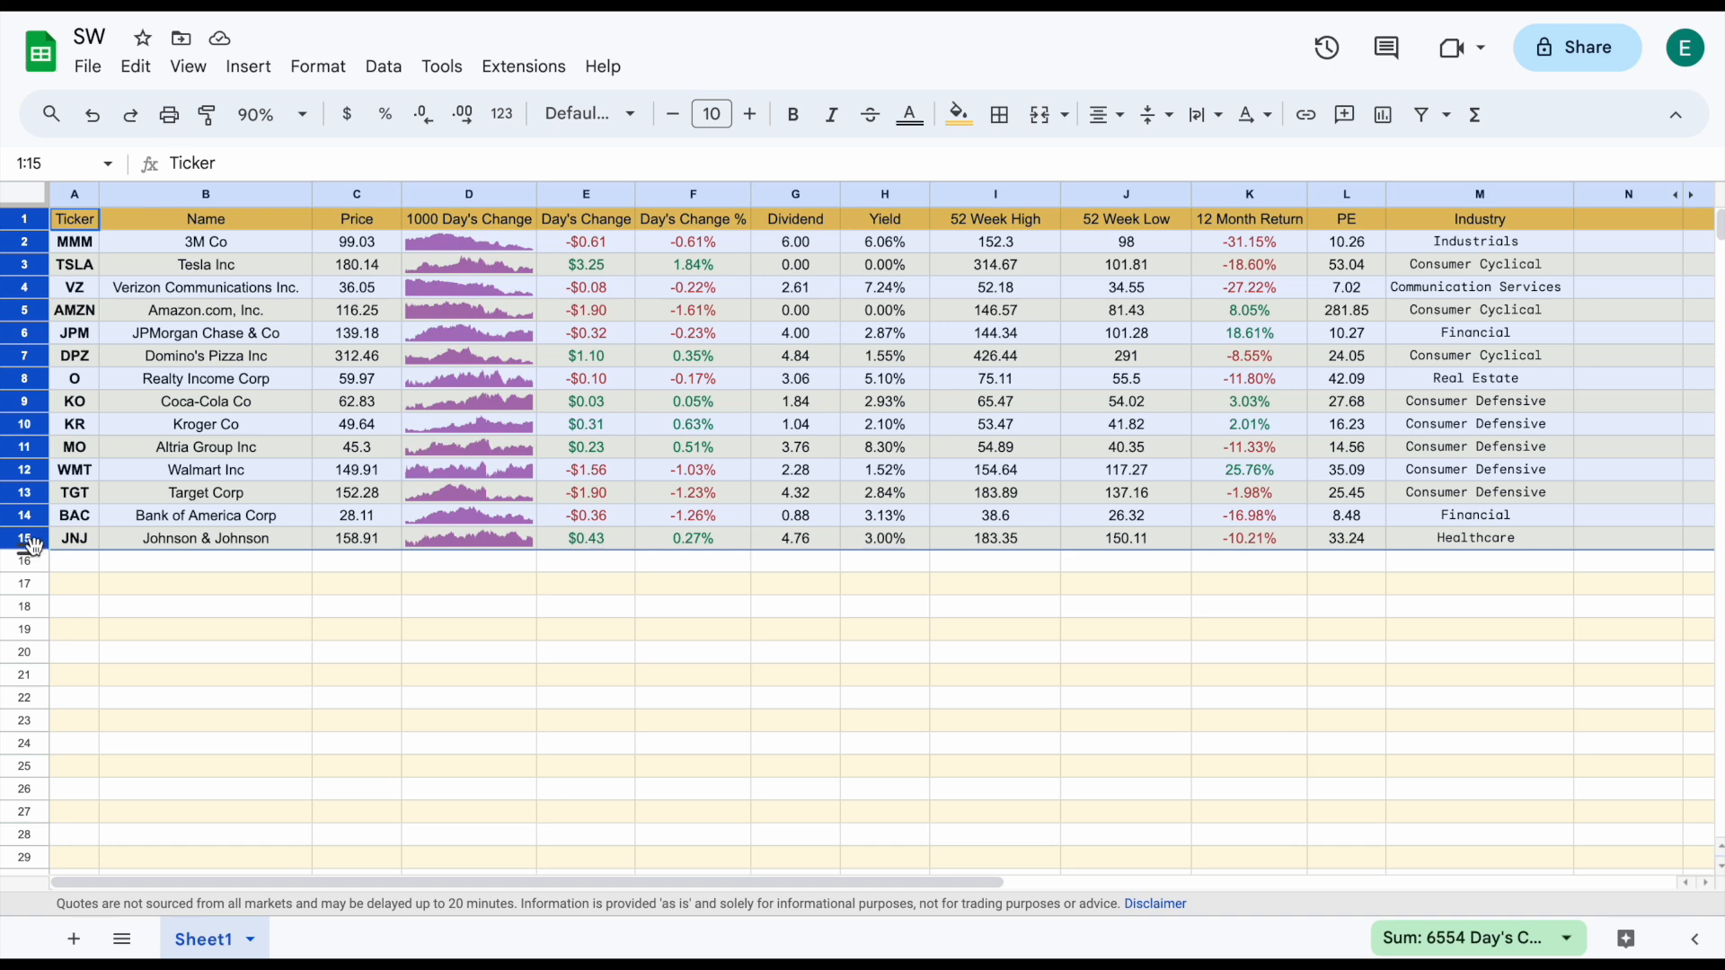
left_click_drag(34, 548, 29, 571)
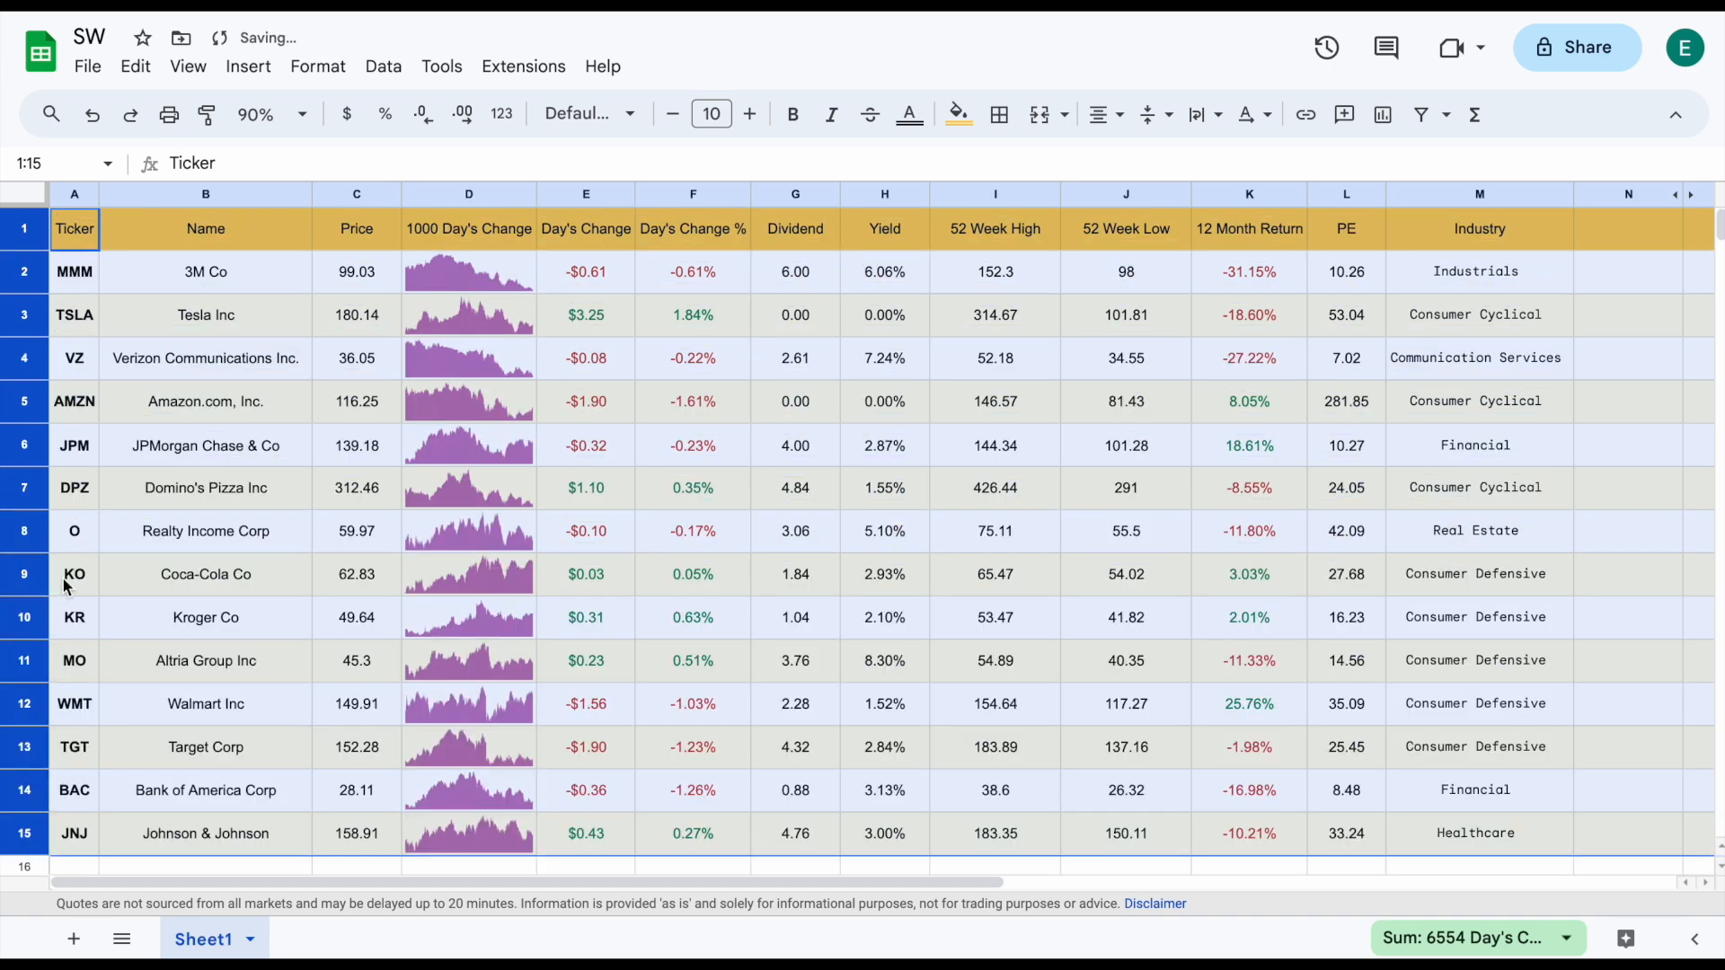
key("ctrl+z")
left_click_drag(32, 526, 29, 536)
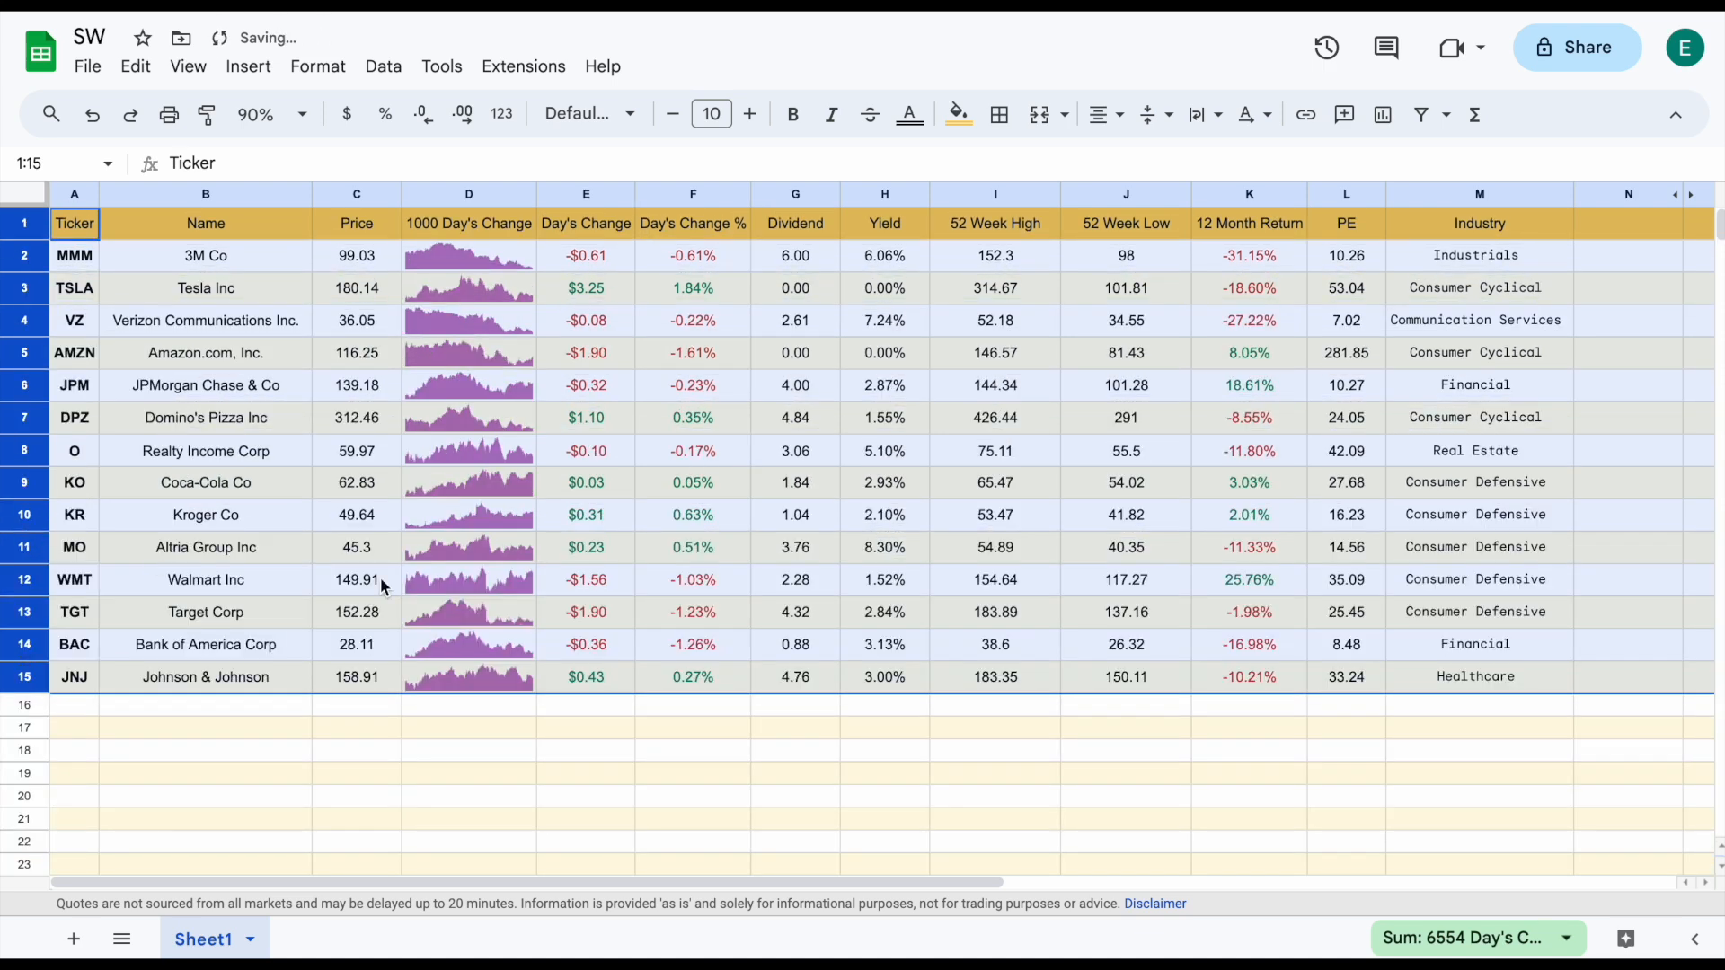
left_click(878, 800)
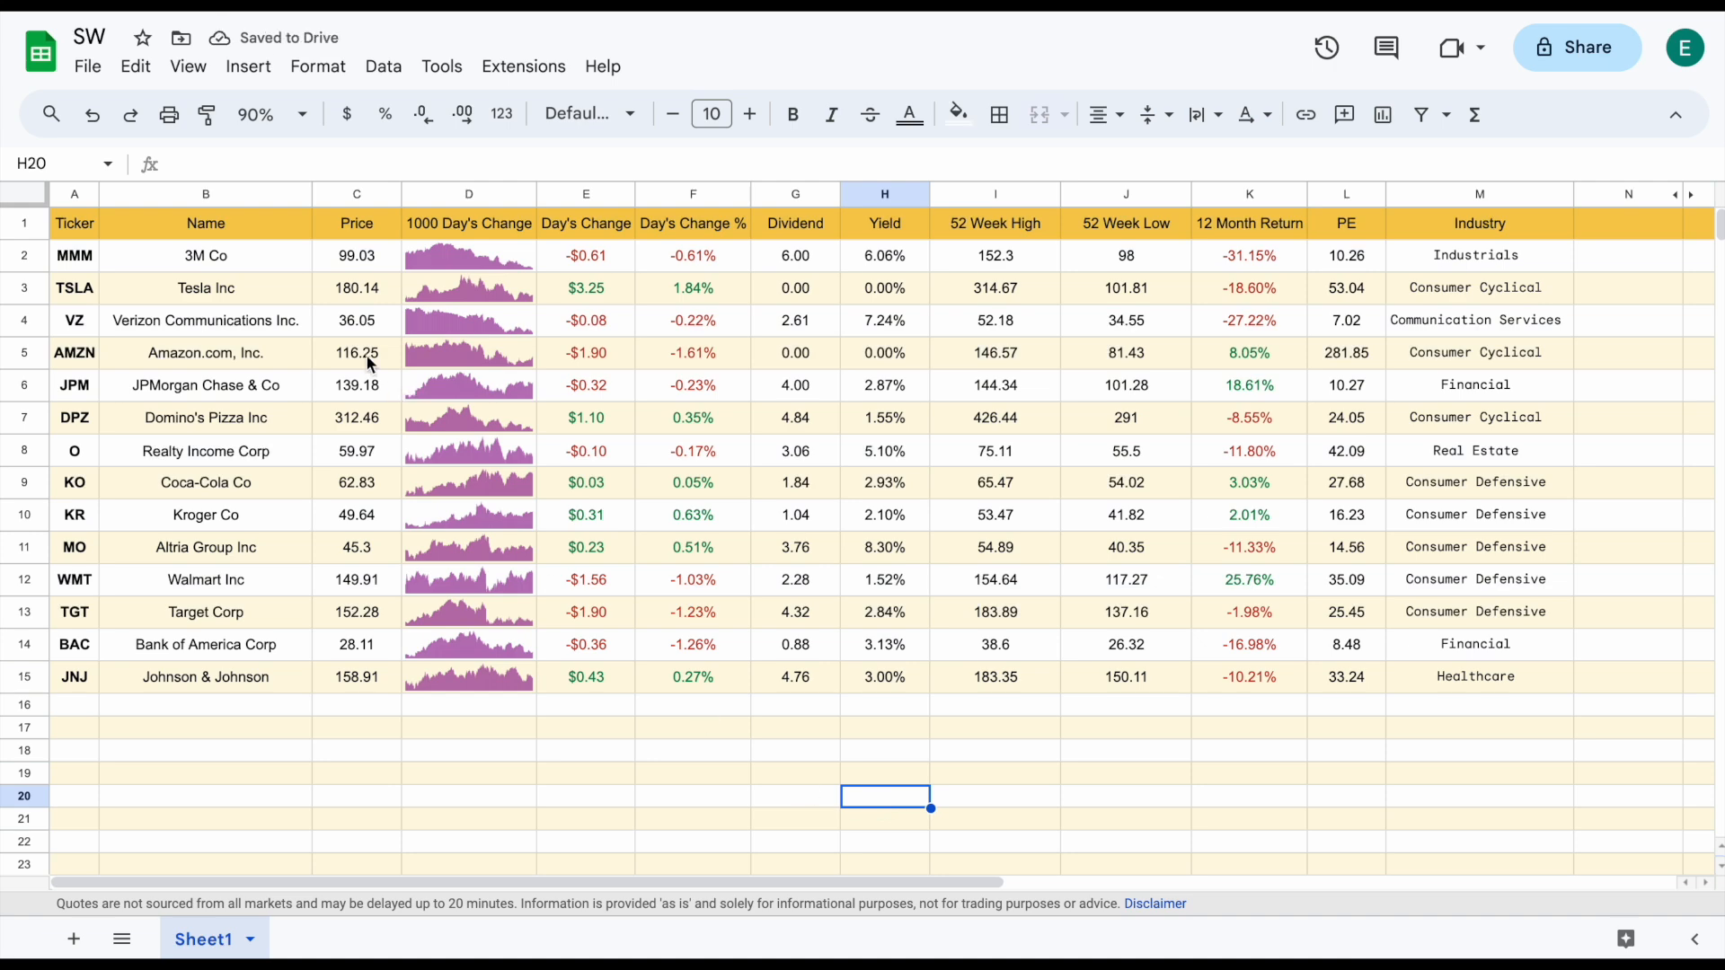
Make the text of the entire sheet bold
left_click(22, 198)
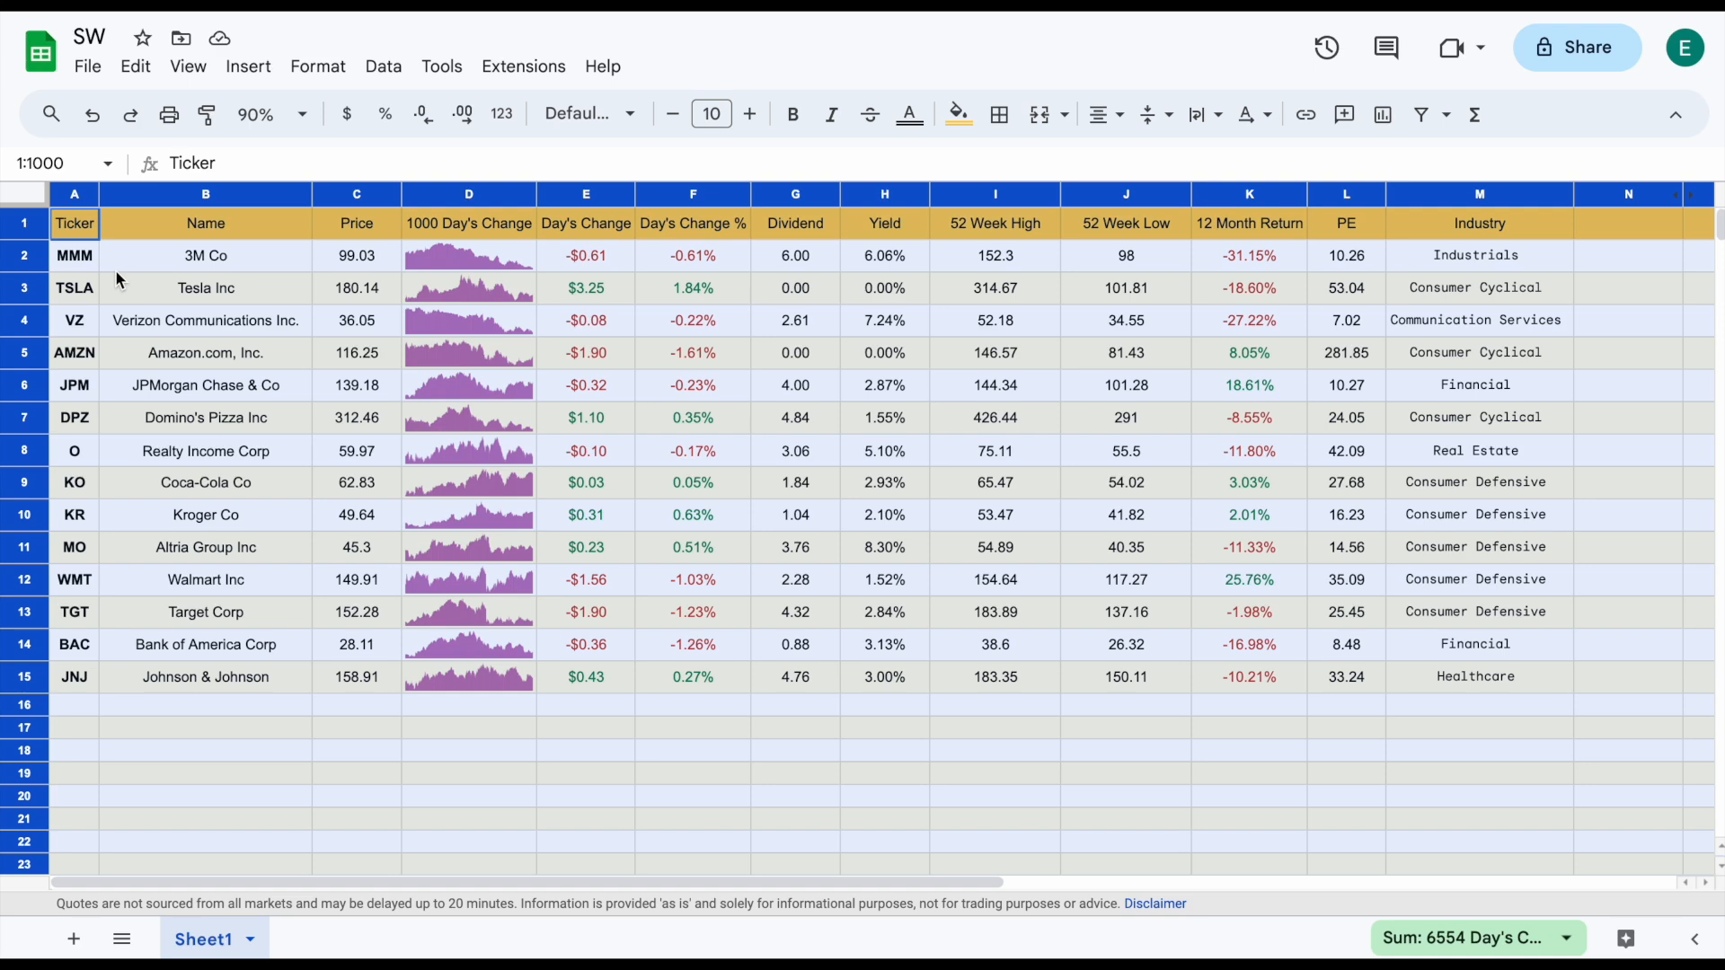
key("super+b")
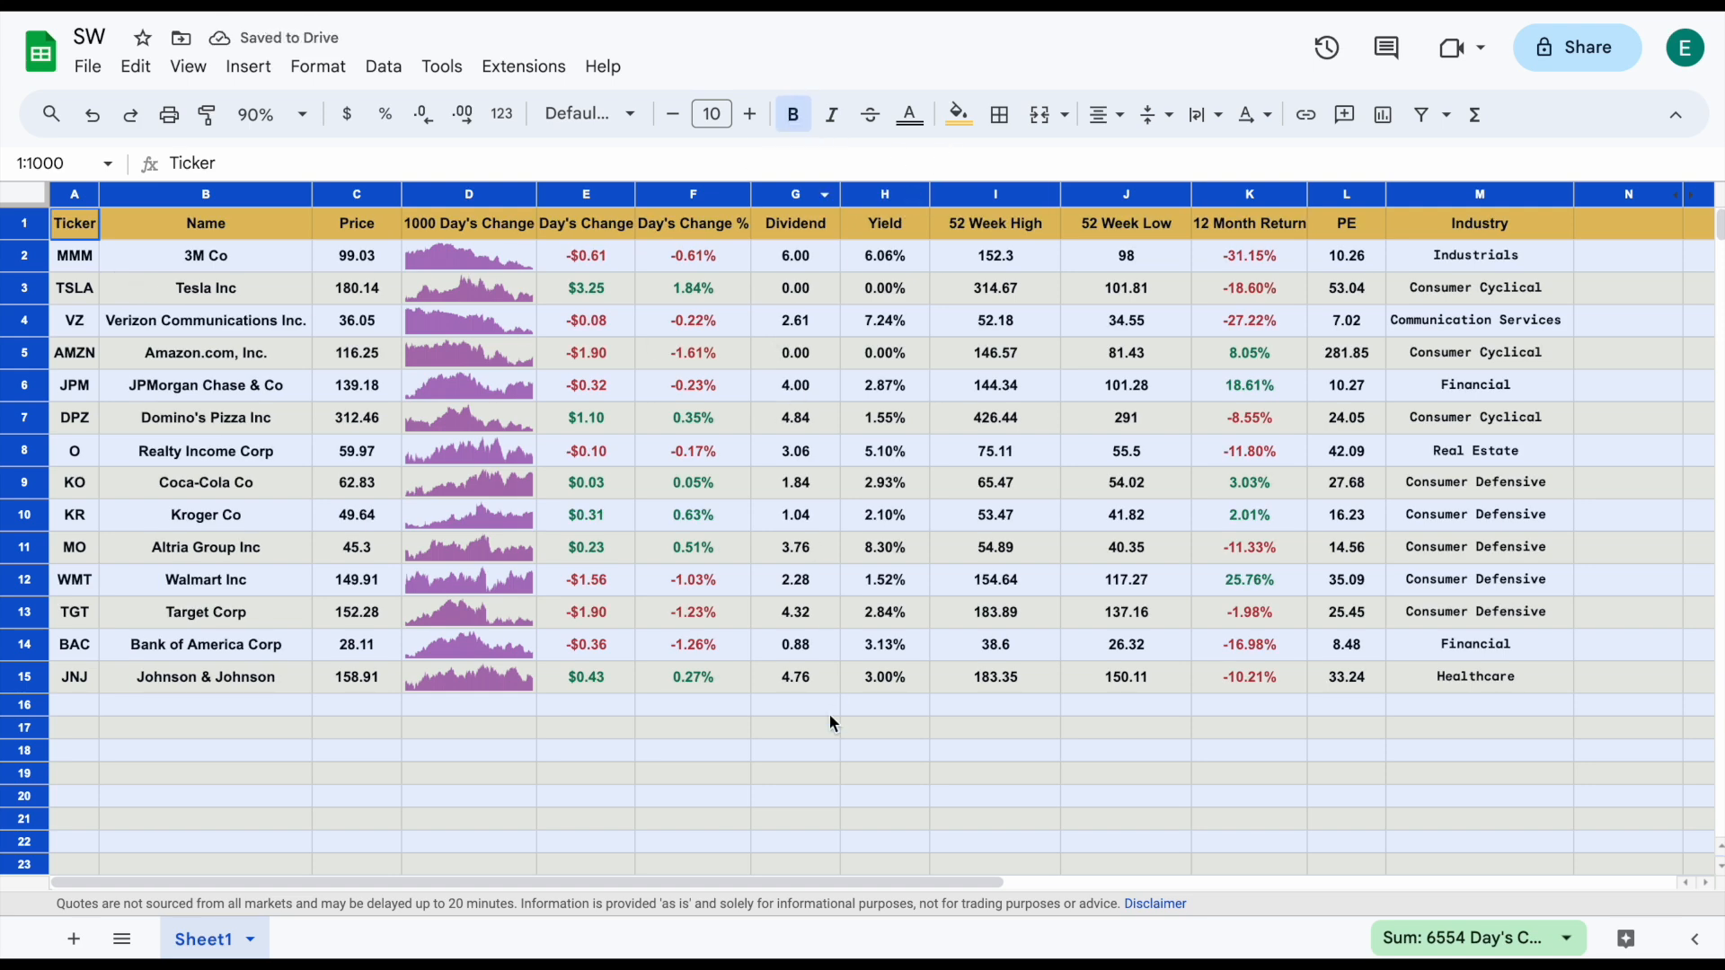
left_click(834, 770)
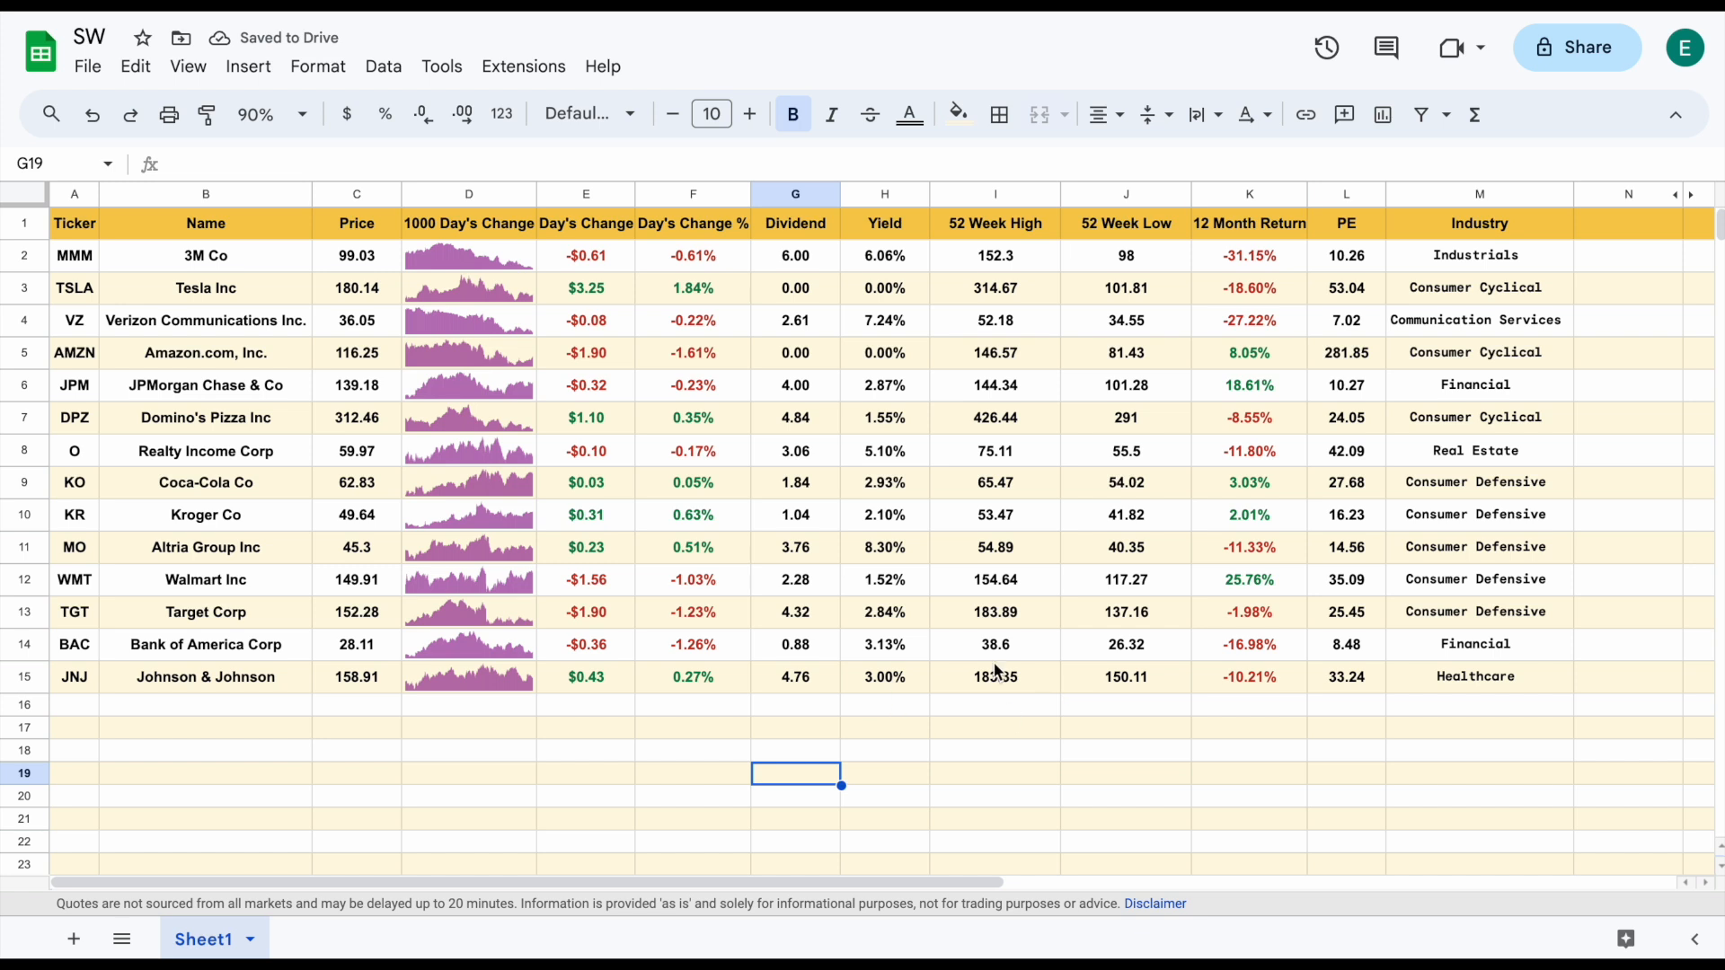
Make rows 1 through 15 slightly taller so the table and its sparklines have more room
left_click(642, 727)
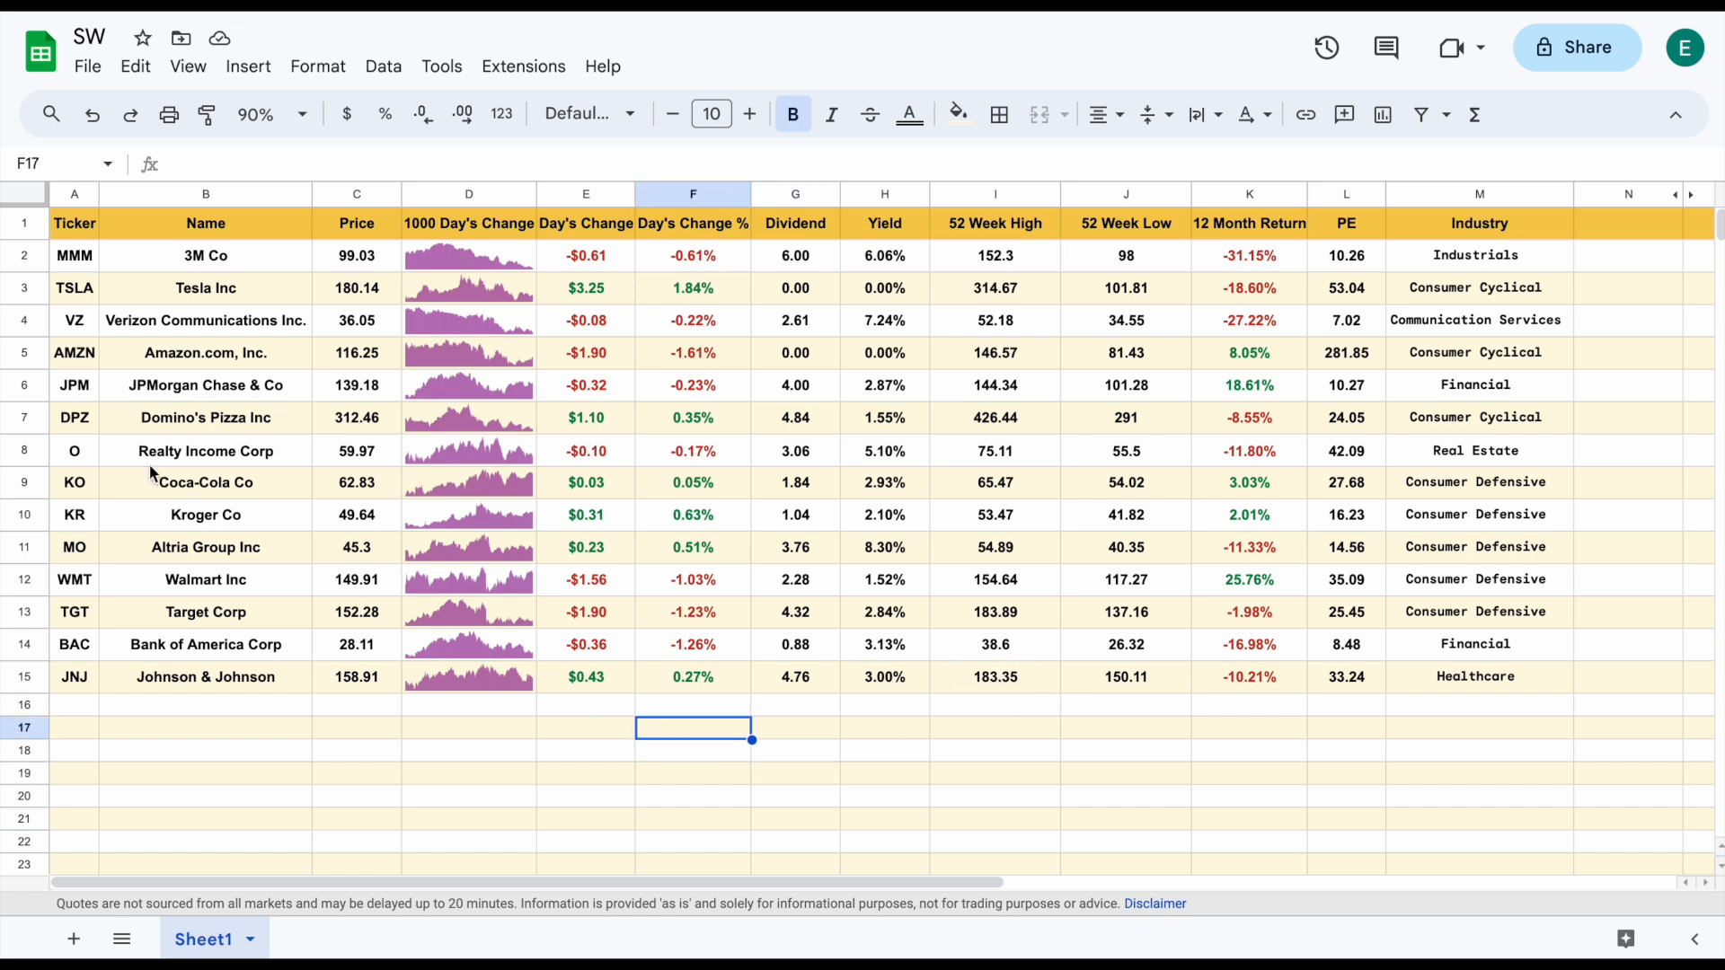
left_click_drag(24, 223, 29, 665)
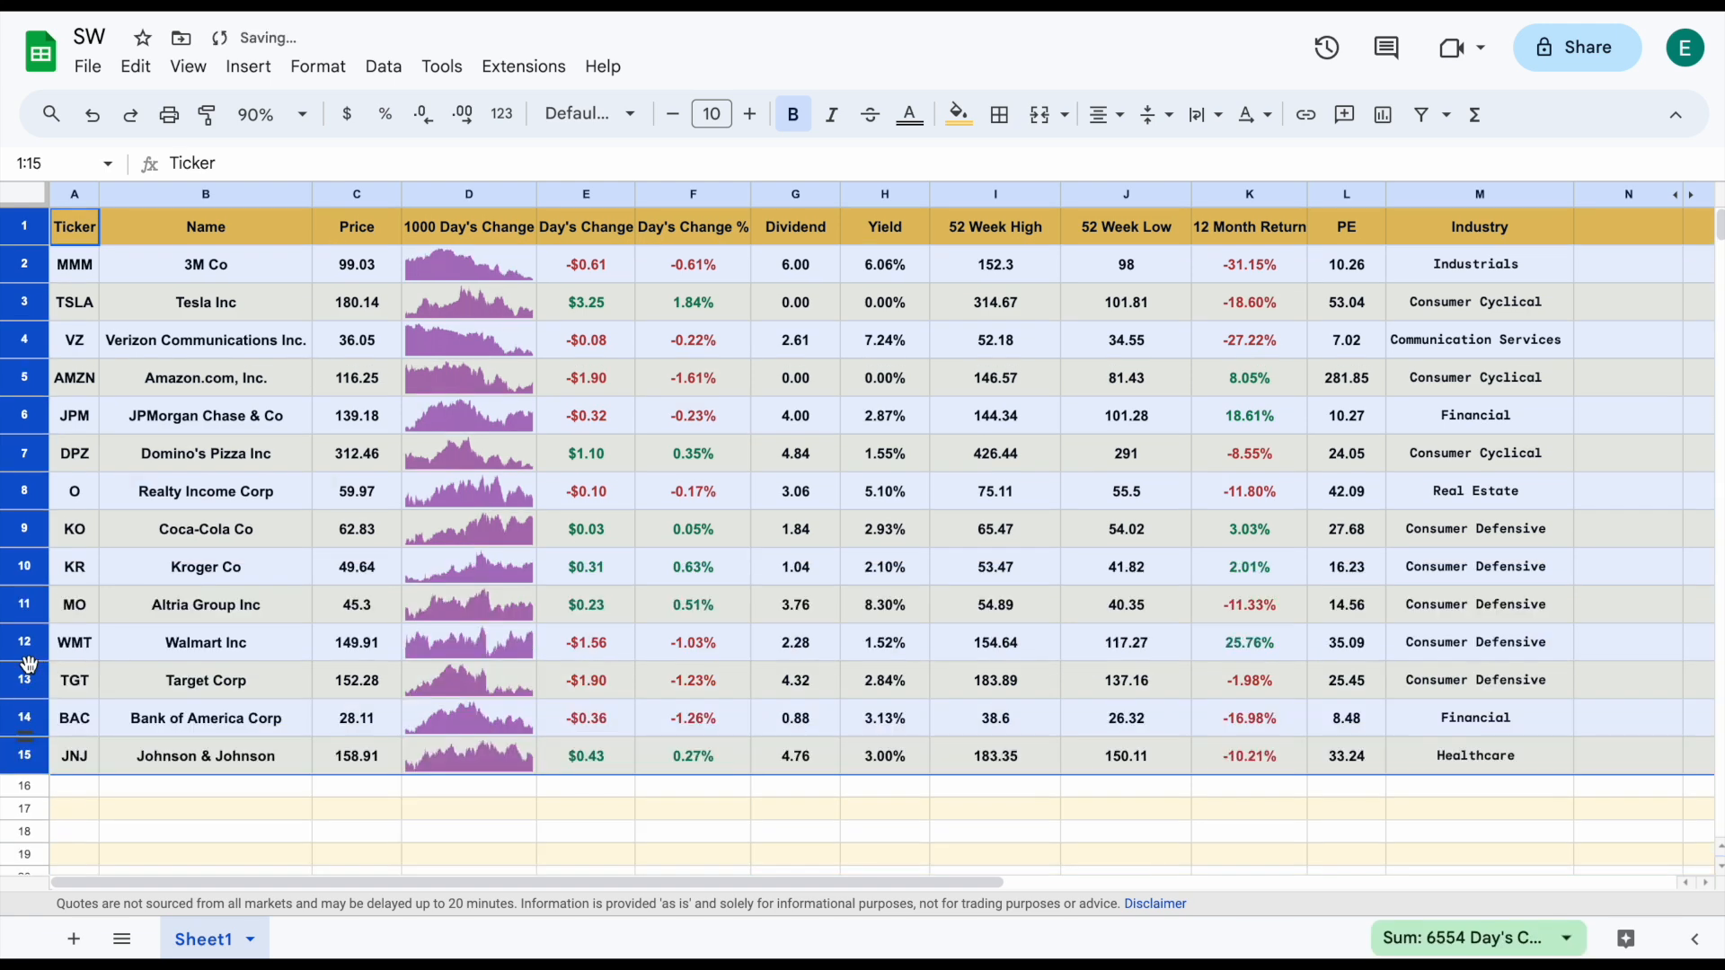
left_click(1111, 565)
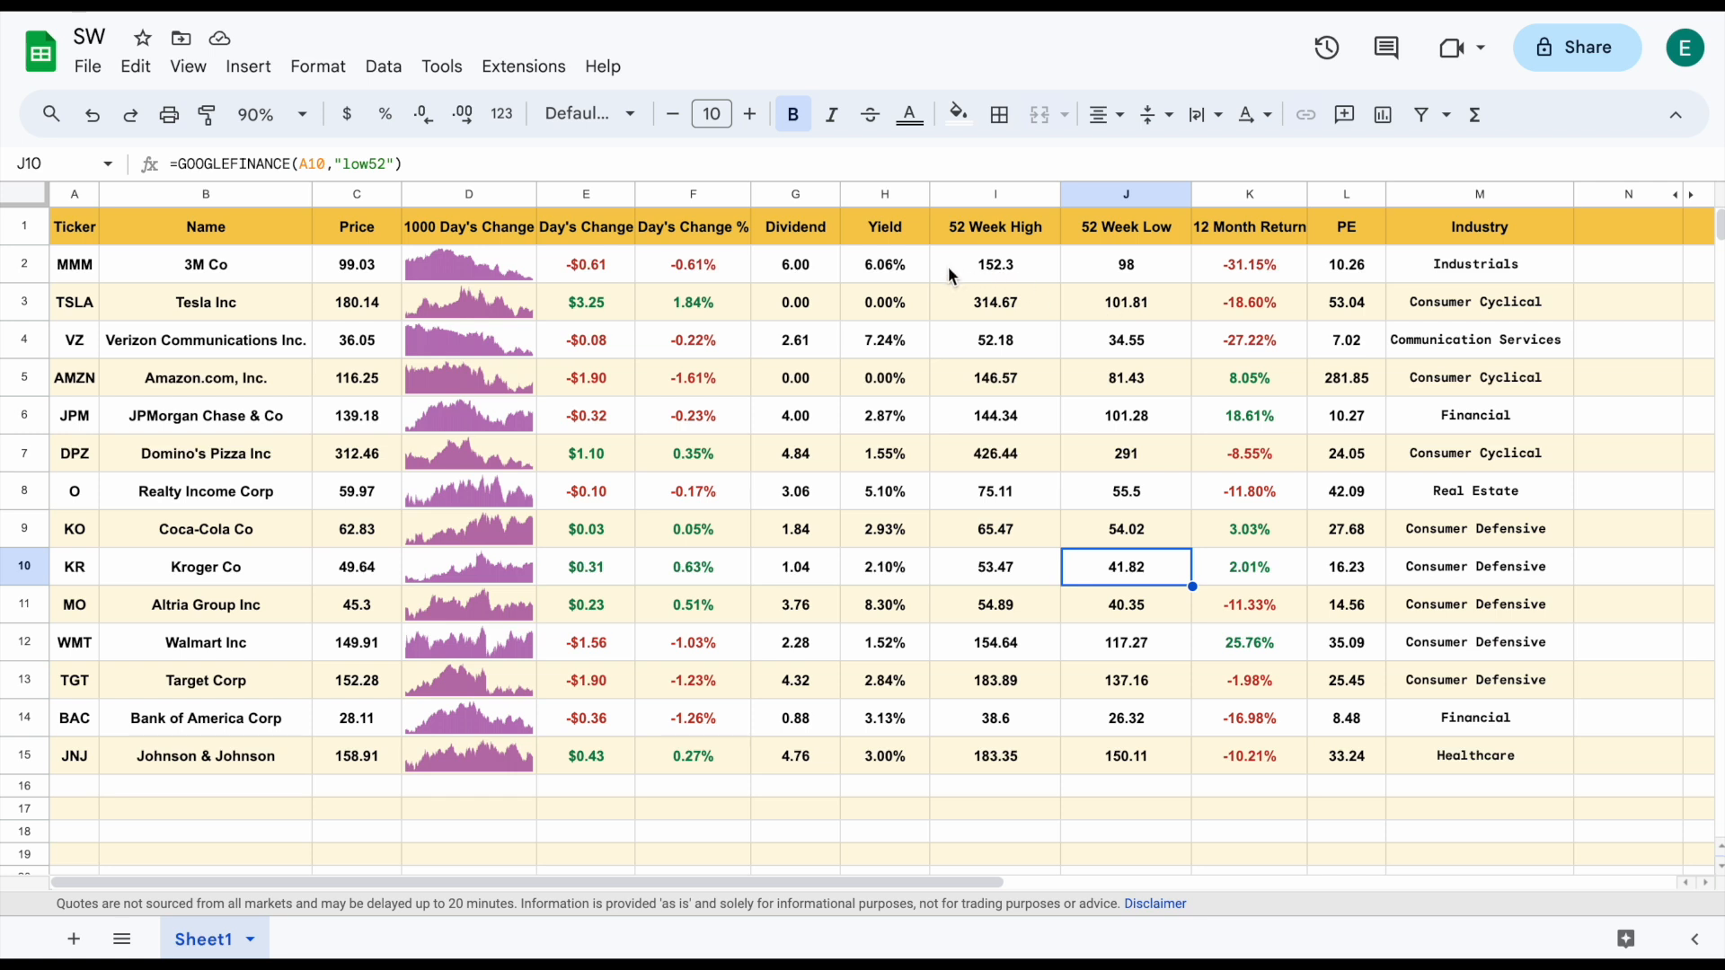
Apply the currency format to the 52 Week High, 52 Week Low, Price and Dividend values in rows 2 through 15
left_click_drag(976, 274, 1130, 762)
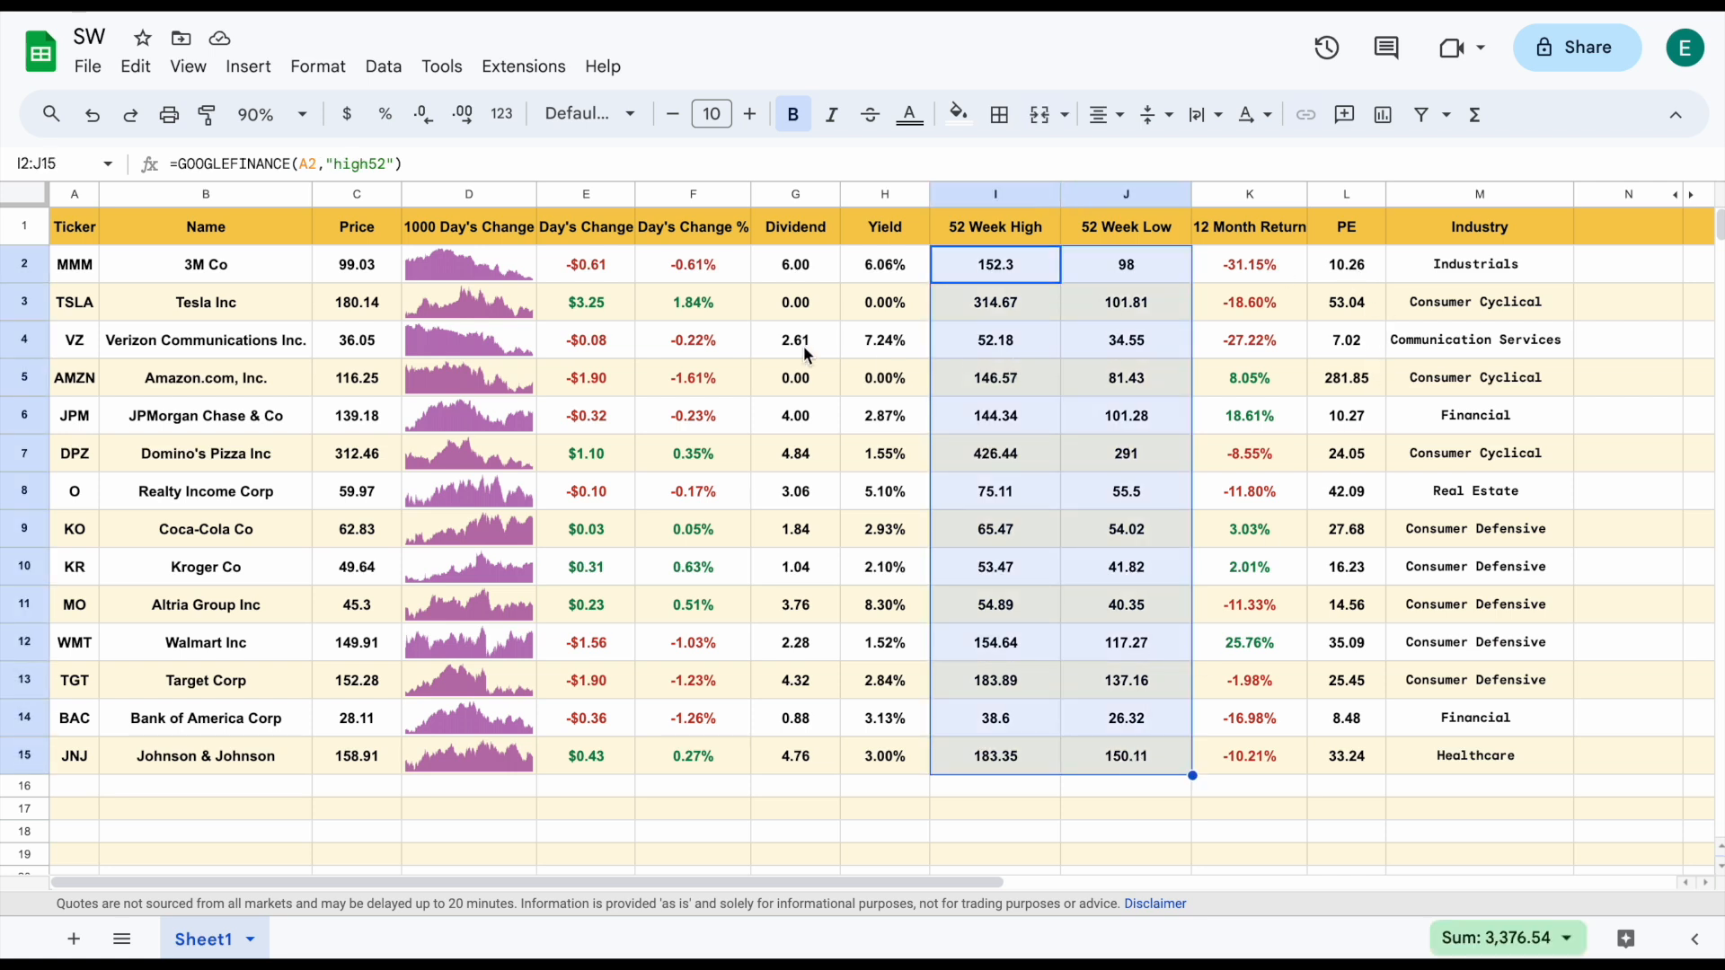
left_click_drag(359, 266, 370, 763)
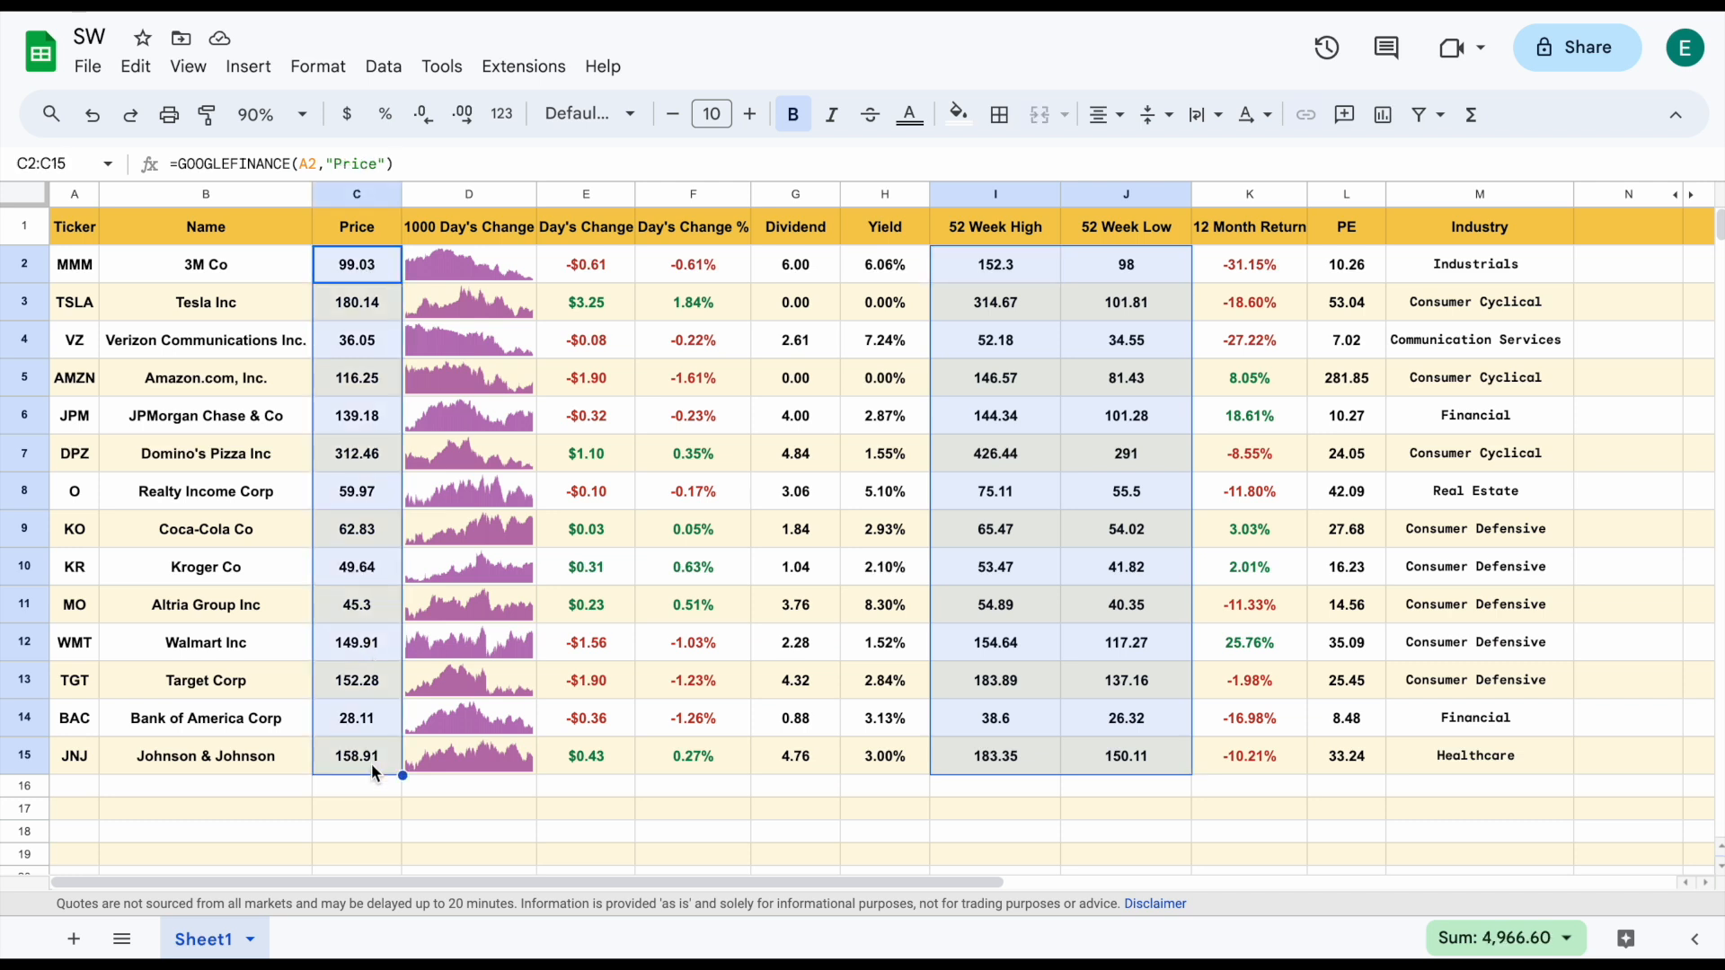
left_click_drag(810, 266, 795, 764)
left_click(351, 119)
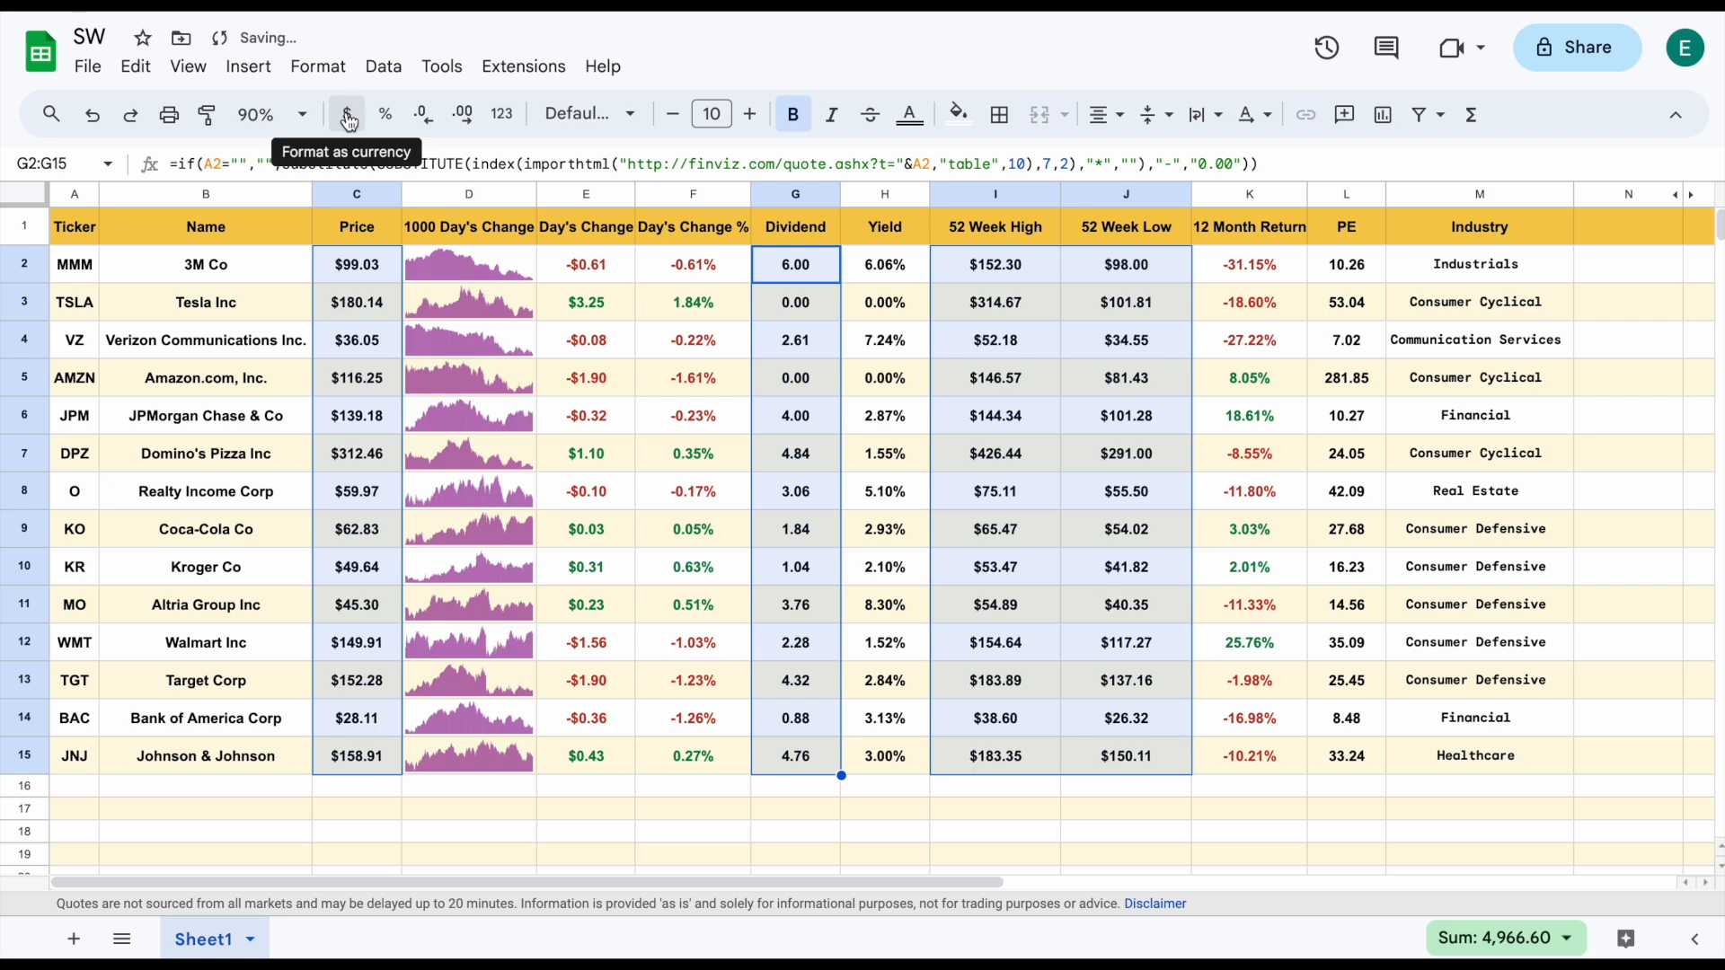
left_click(1051, 384)
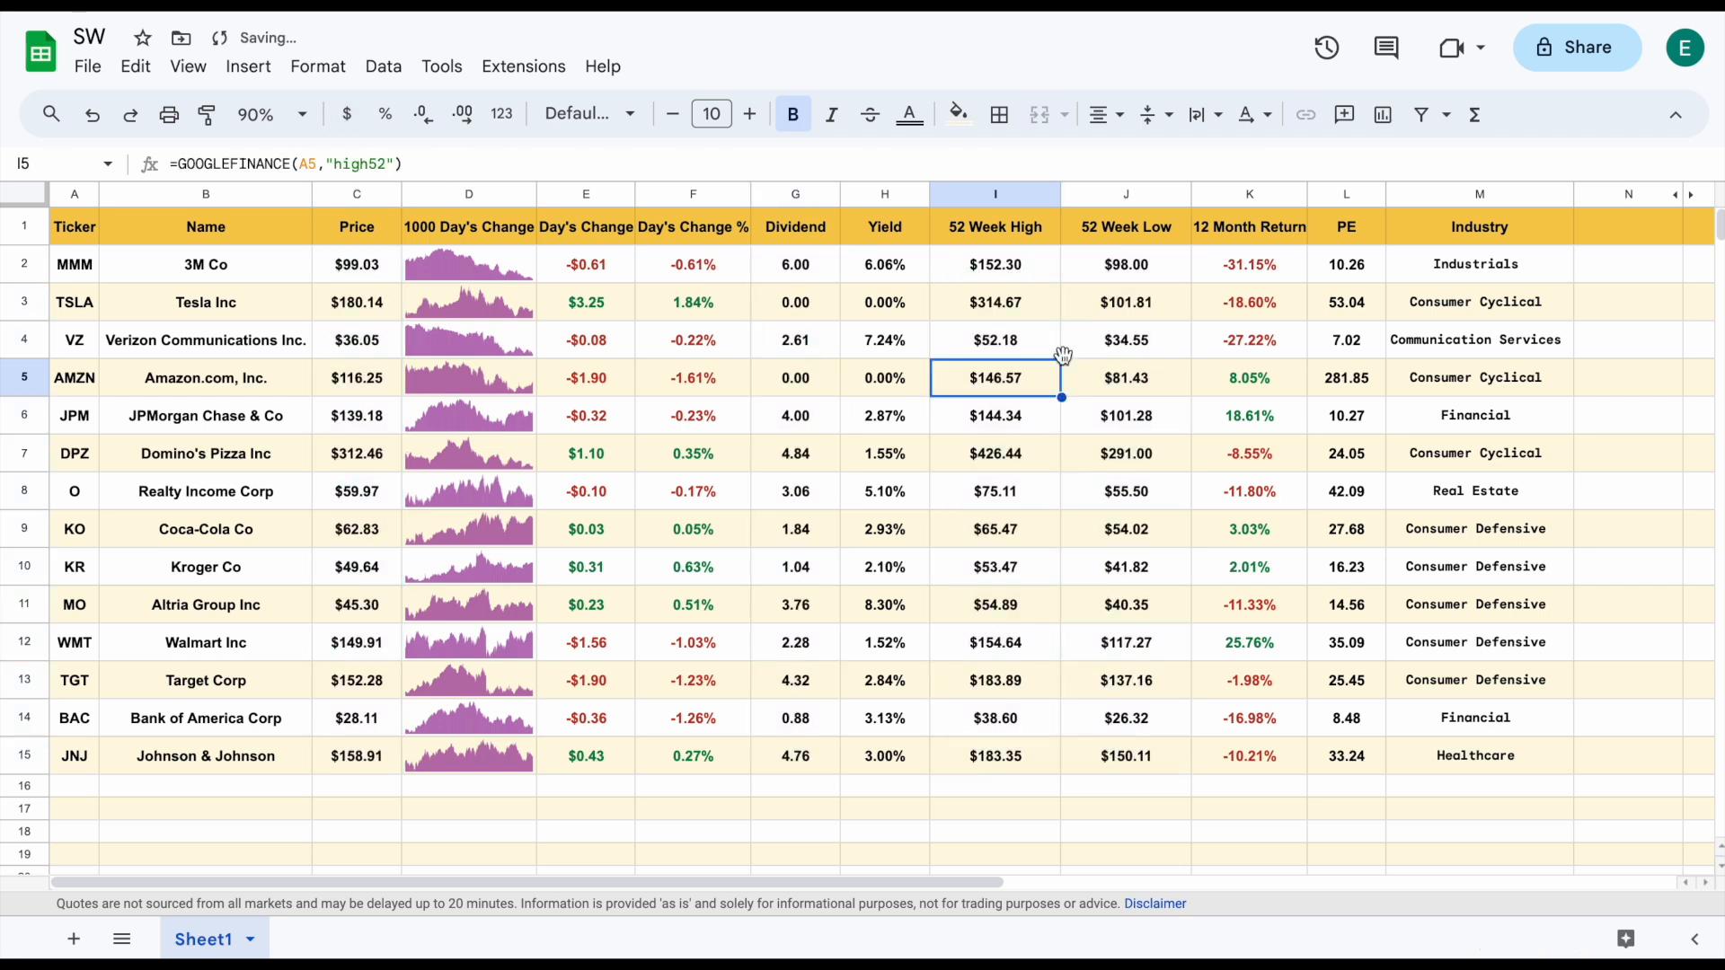
left_click(792, 272)
left_click_drag(791, 270, 801, 746)
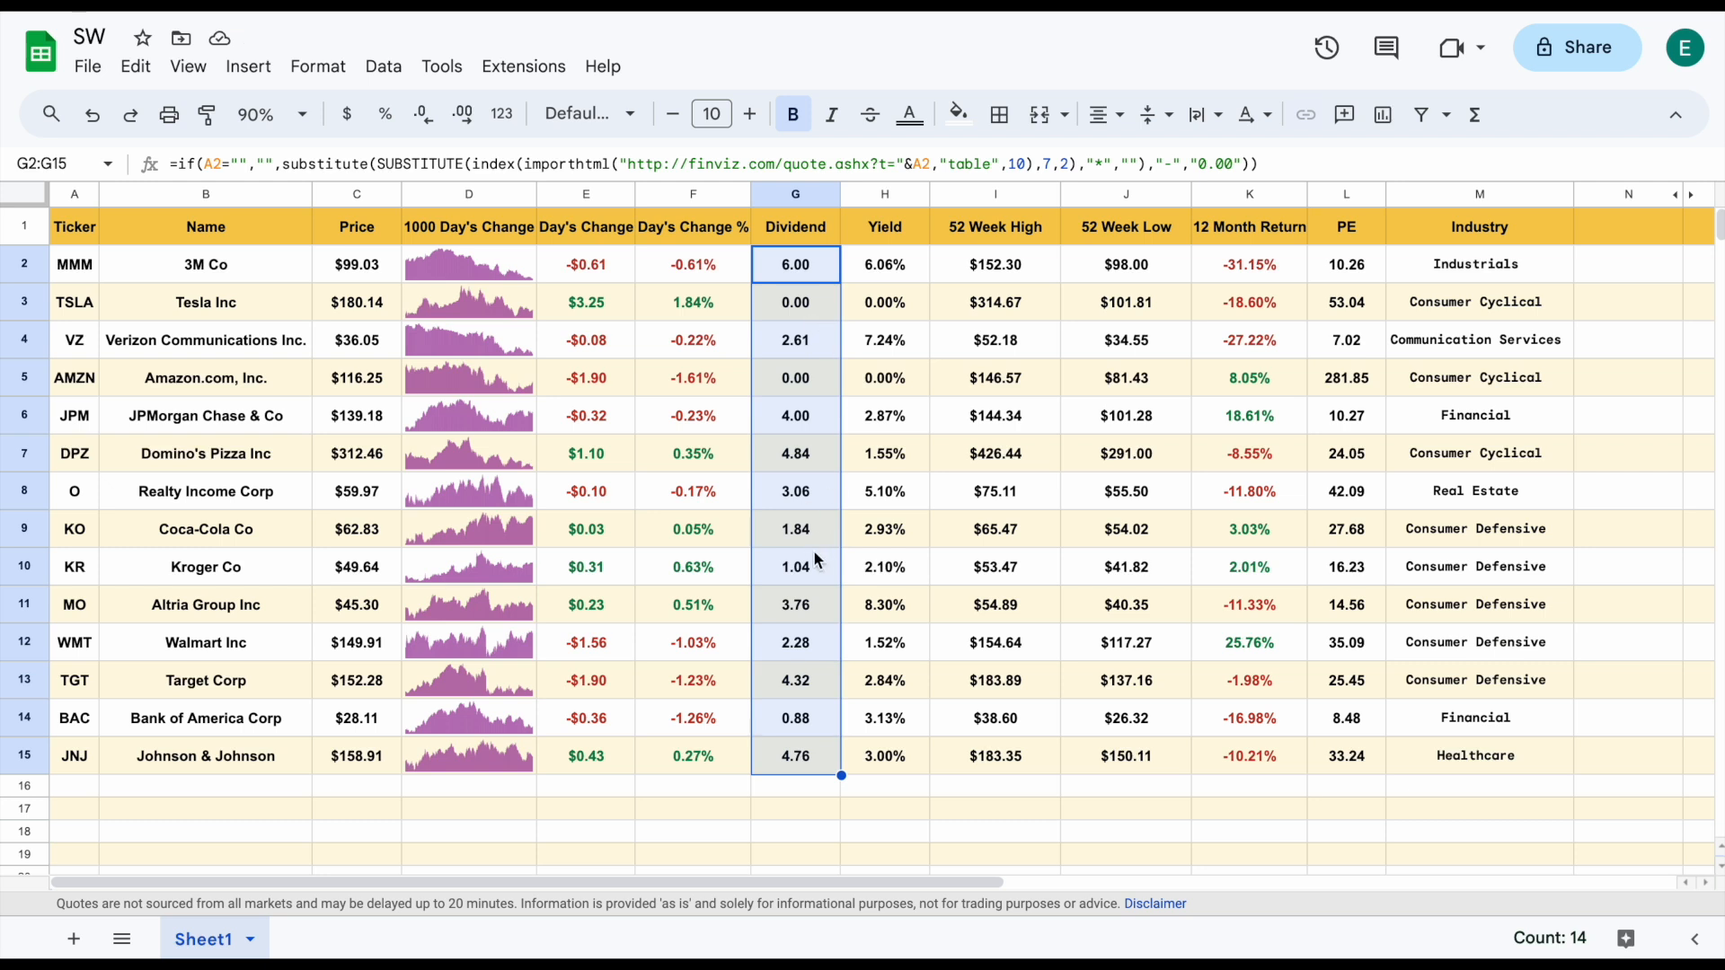
left_click_drag(1013, 282, 1130, 758)
left_click_drag(363, 267, 379, 750)
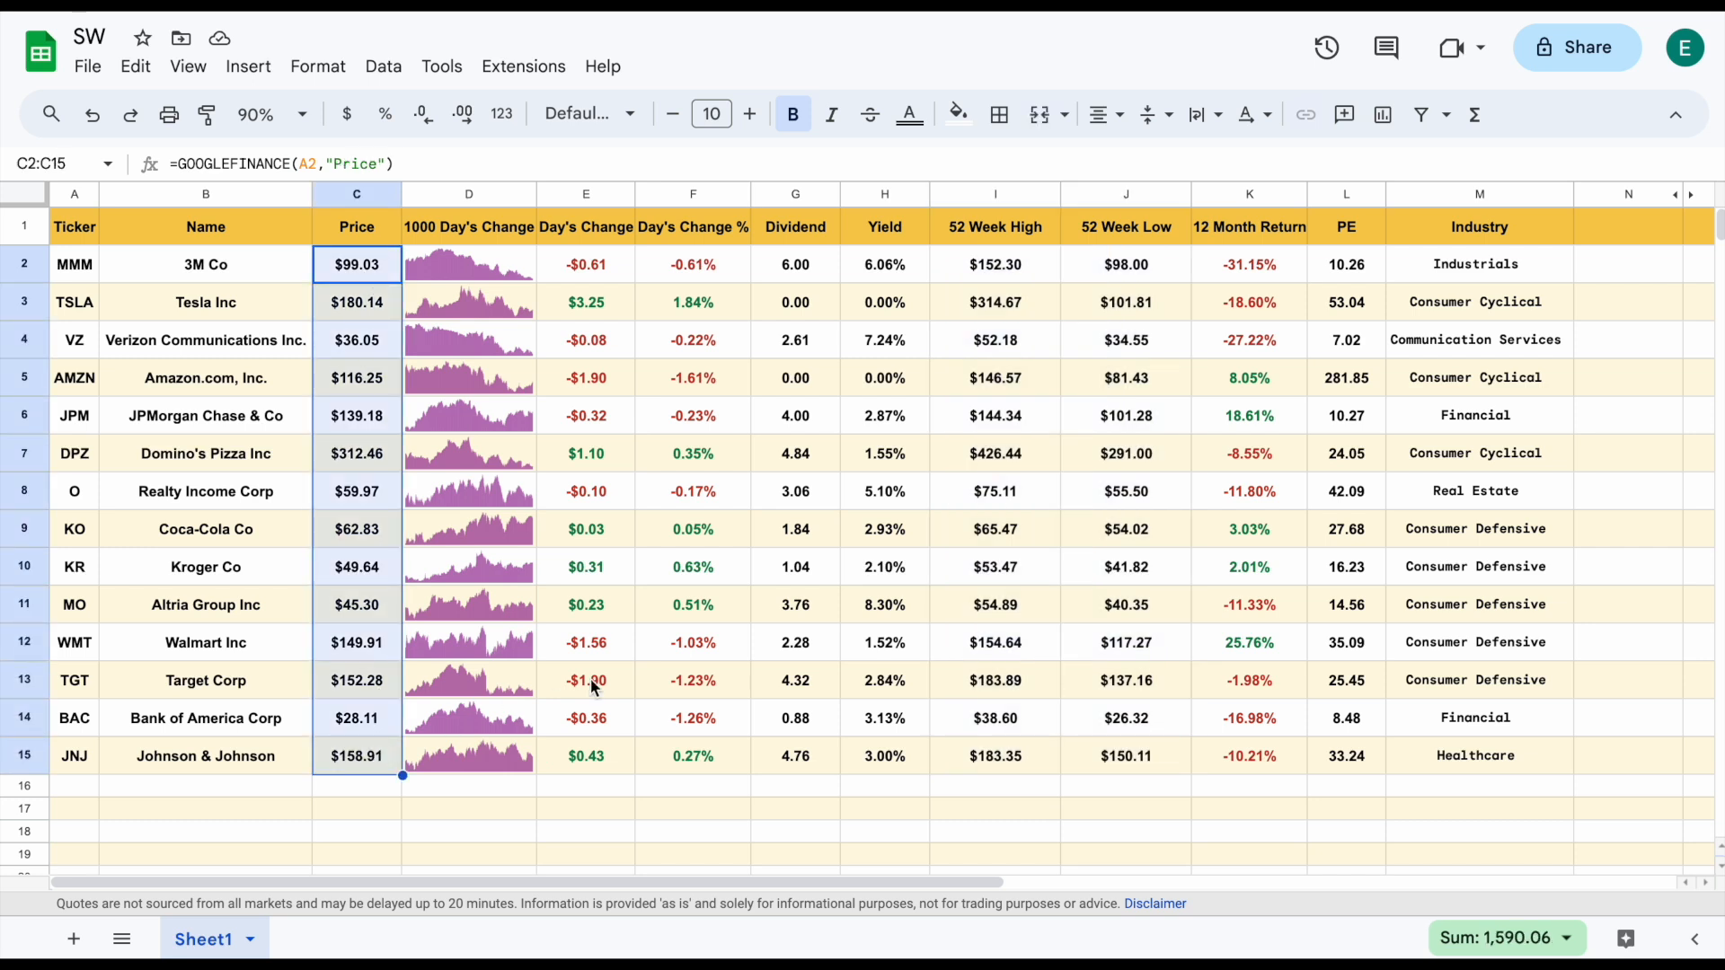
Replace the ticker in A15 with XOM
left_click(27, 759)
left_click(77, 764)
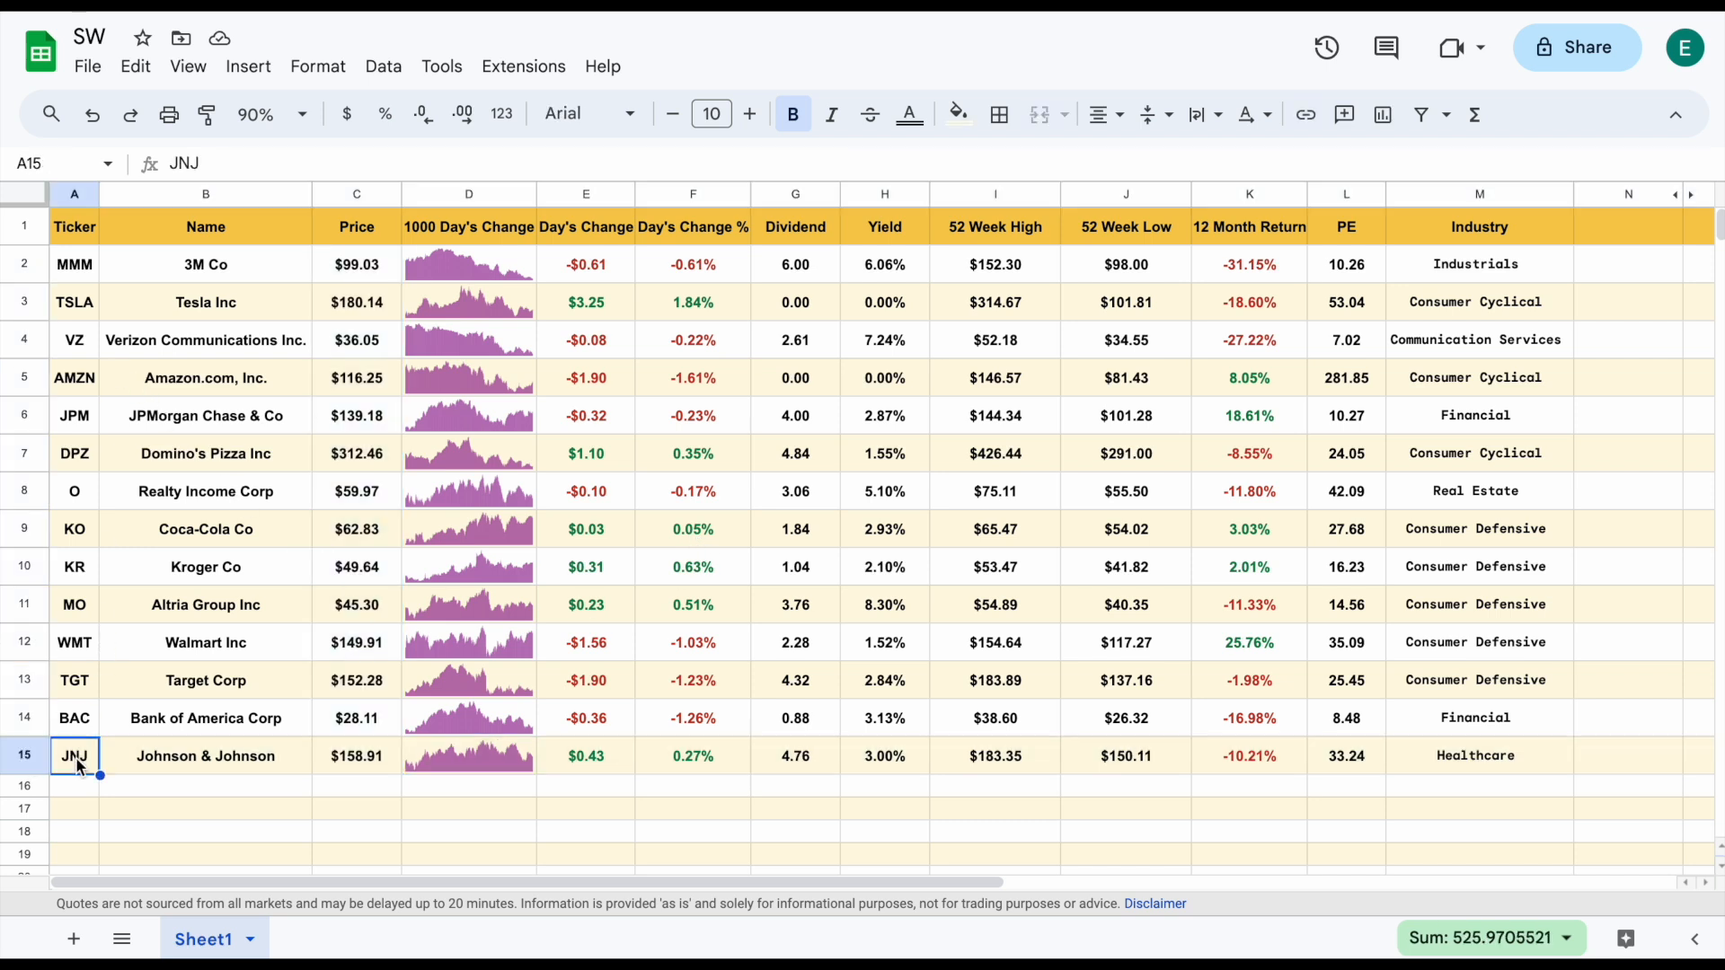
type("XOM")
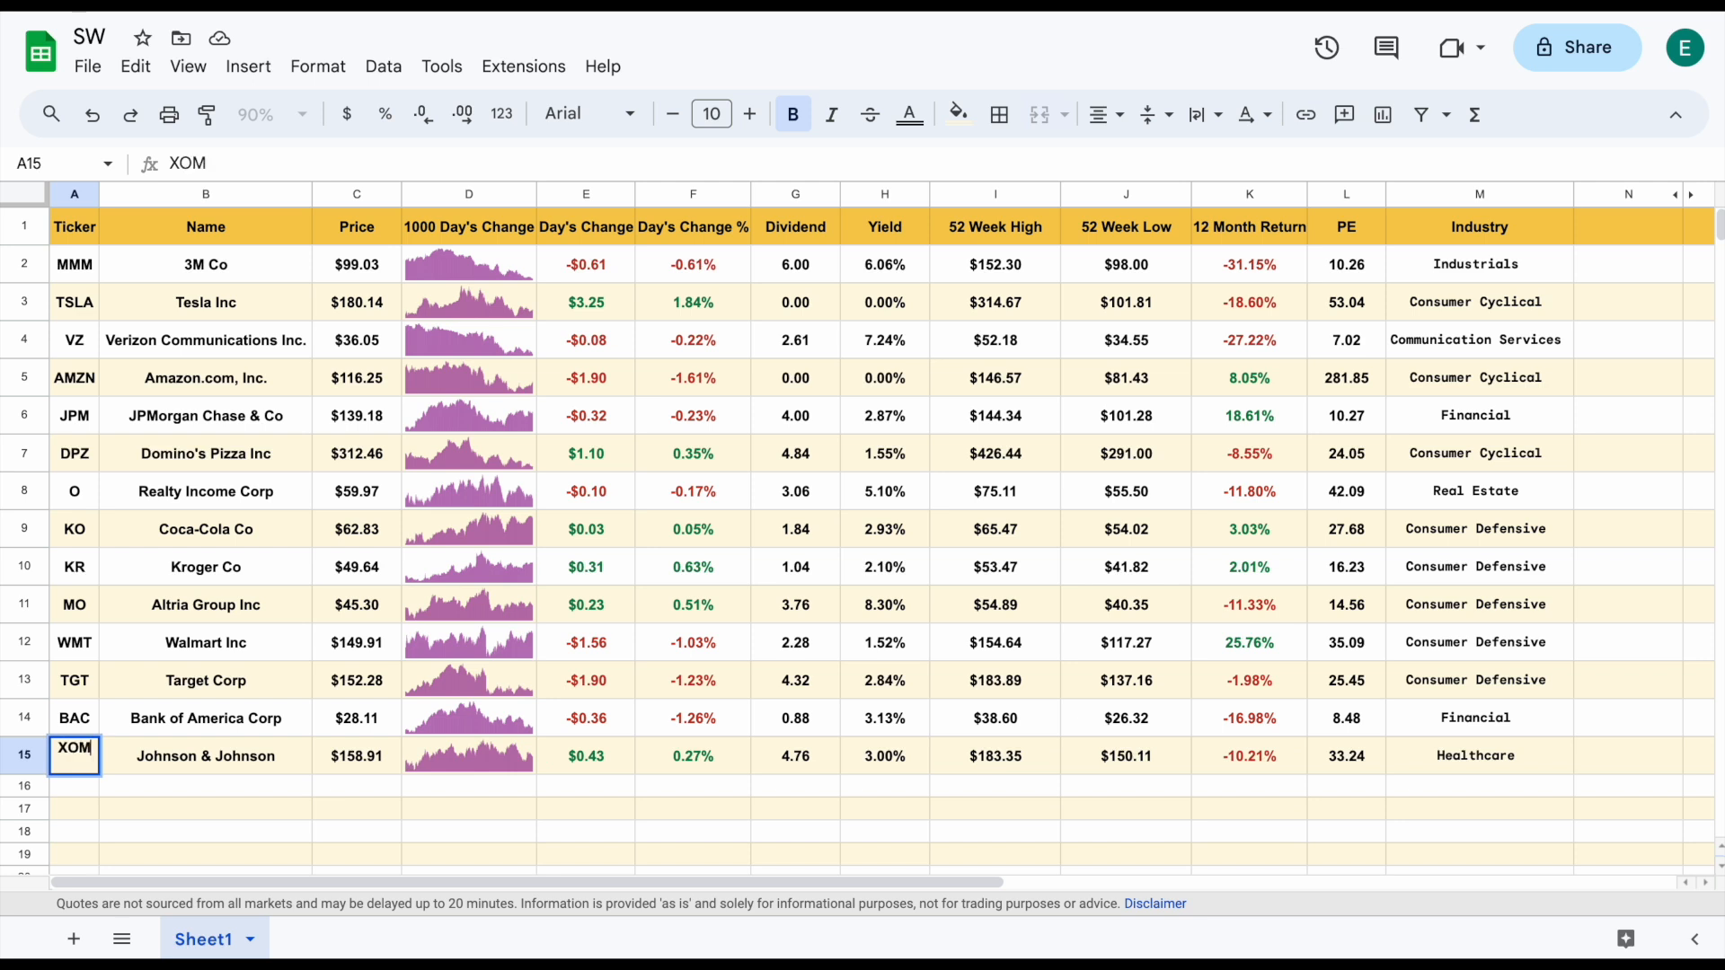
key("Return")
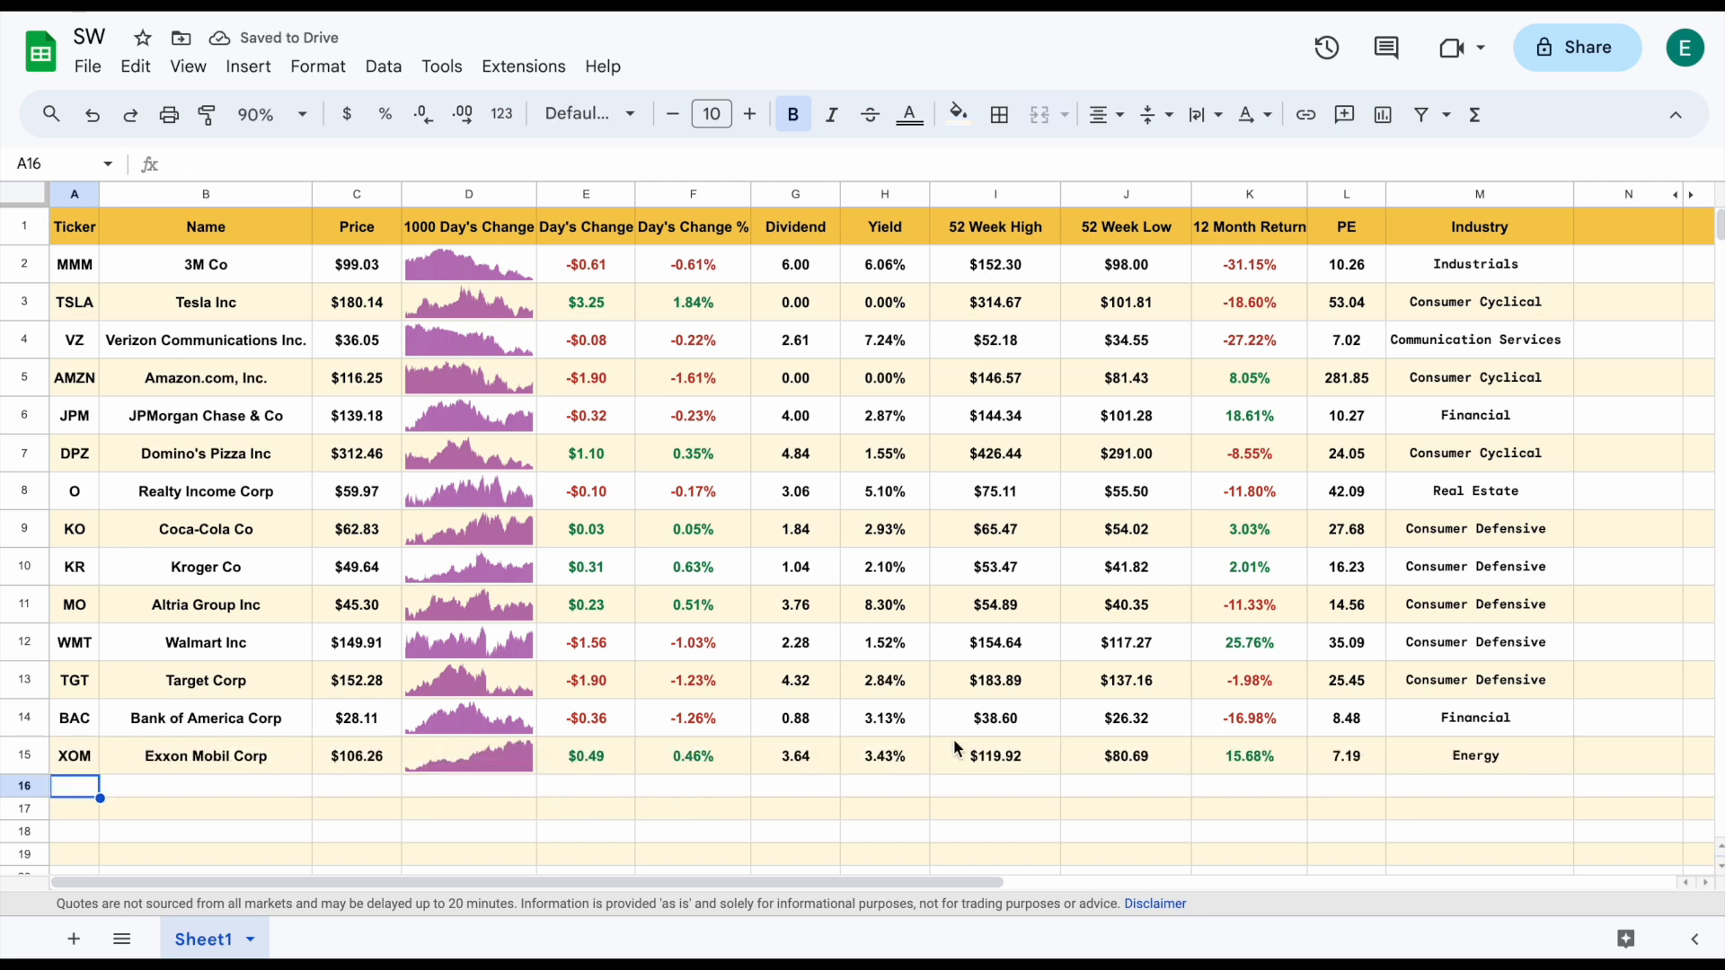
Set the day count in header cell D1 to 365 so the sparklines in D2:D15 cover that period
left_click(462, 762)
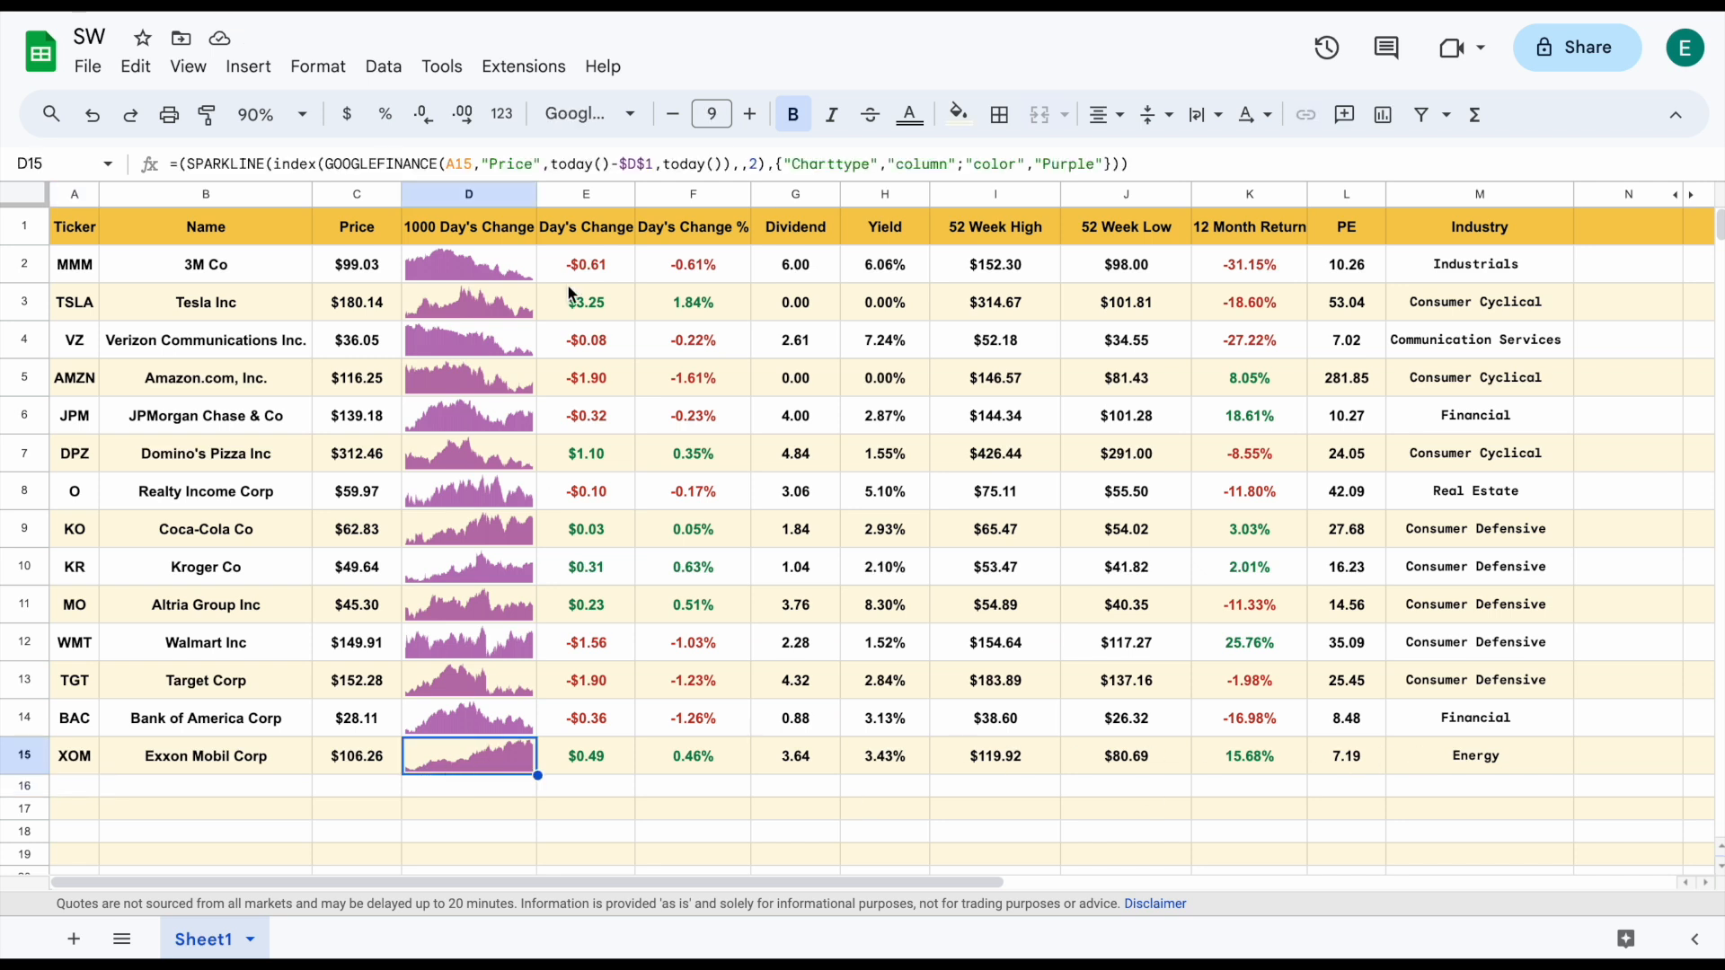
left_click(471, 224)
left_click(296, 166)
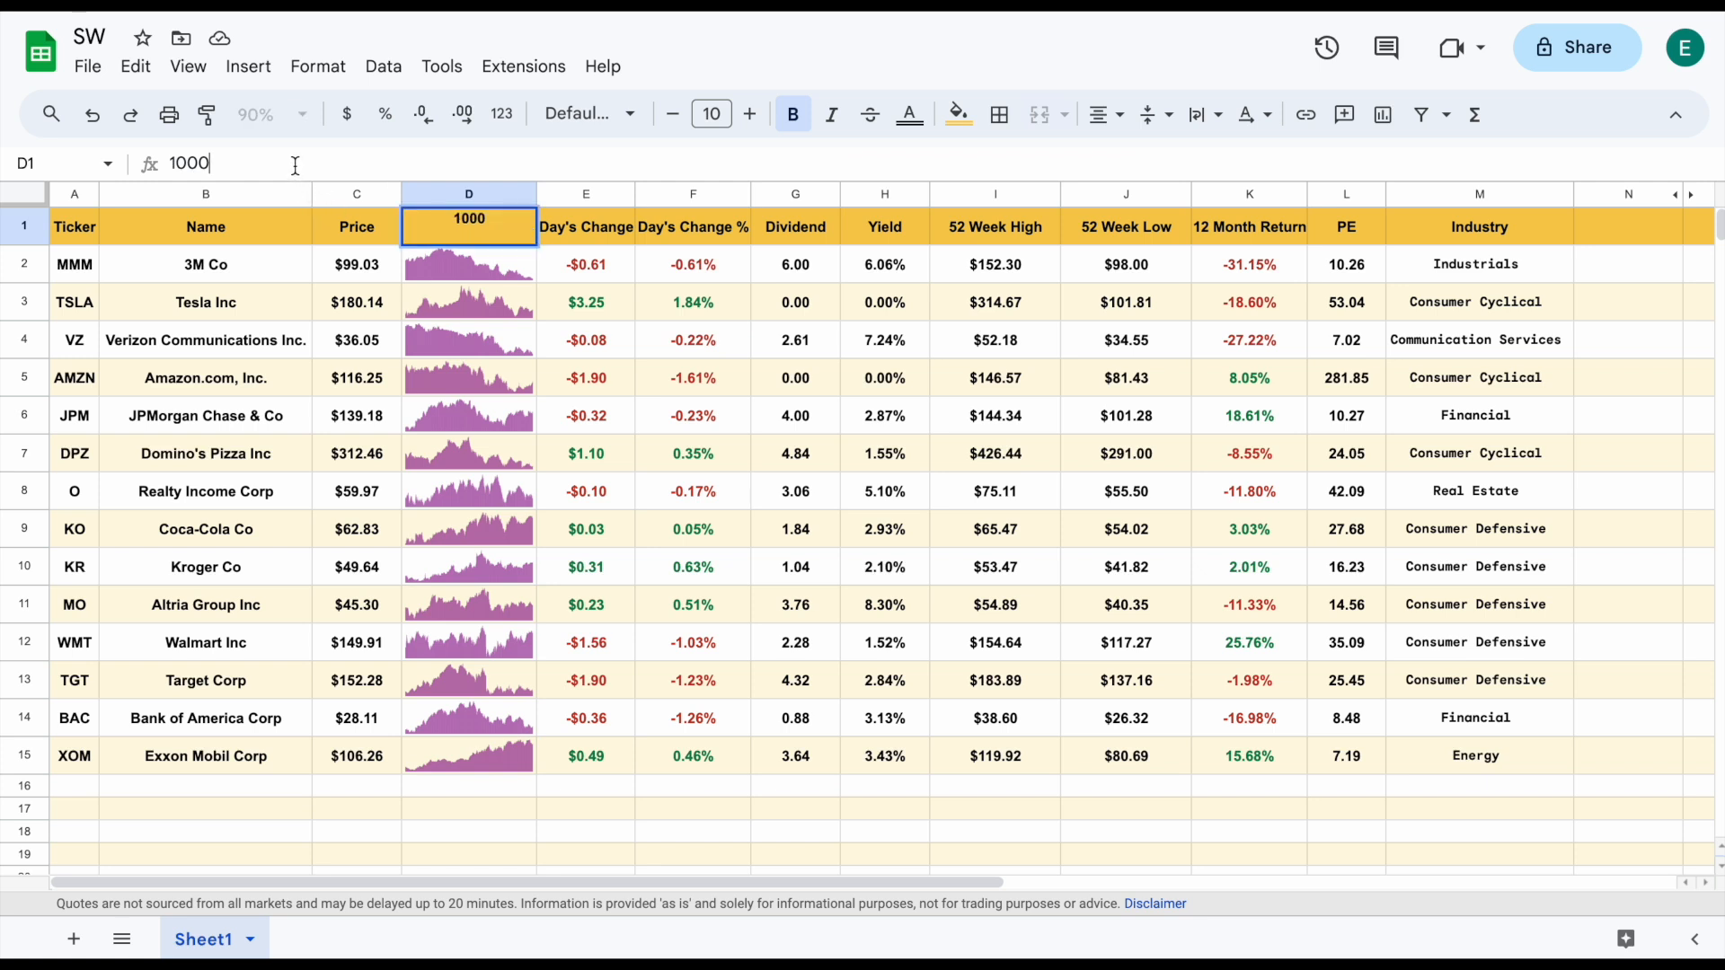
key("BackSpace")
key("BackSpace")
key("BackSpace")
key("BackSpace")
type("365 Day's Change")
key("Return")
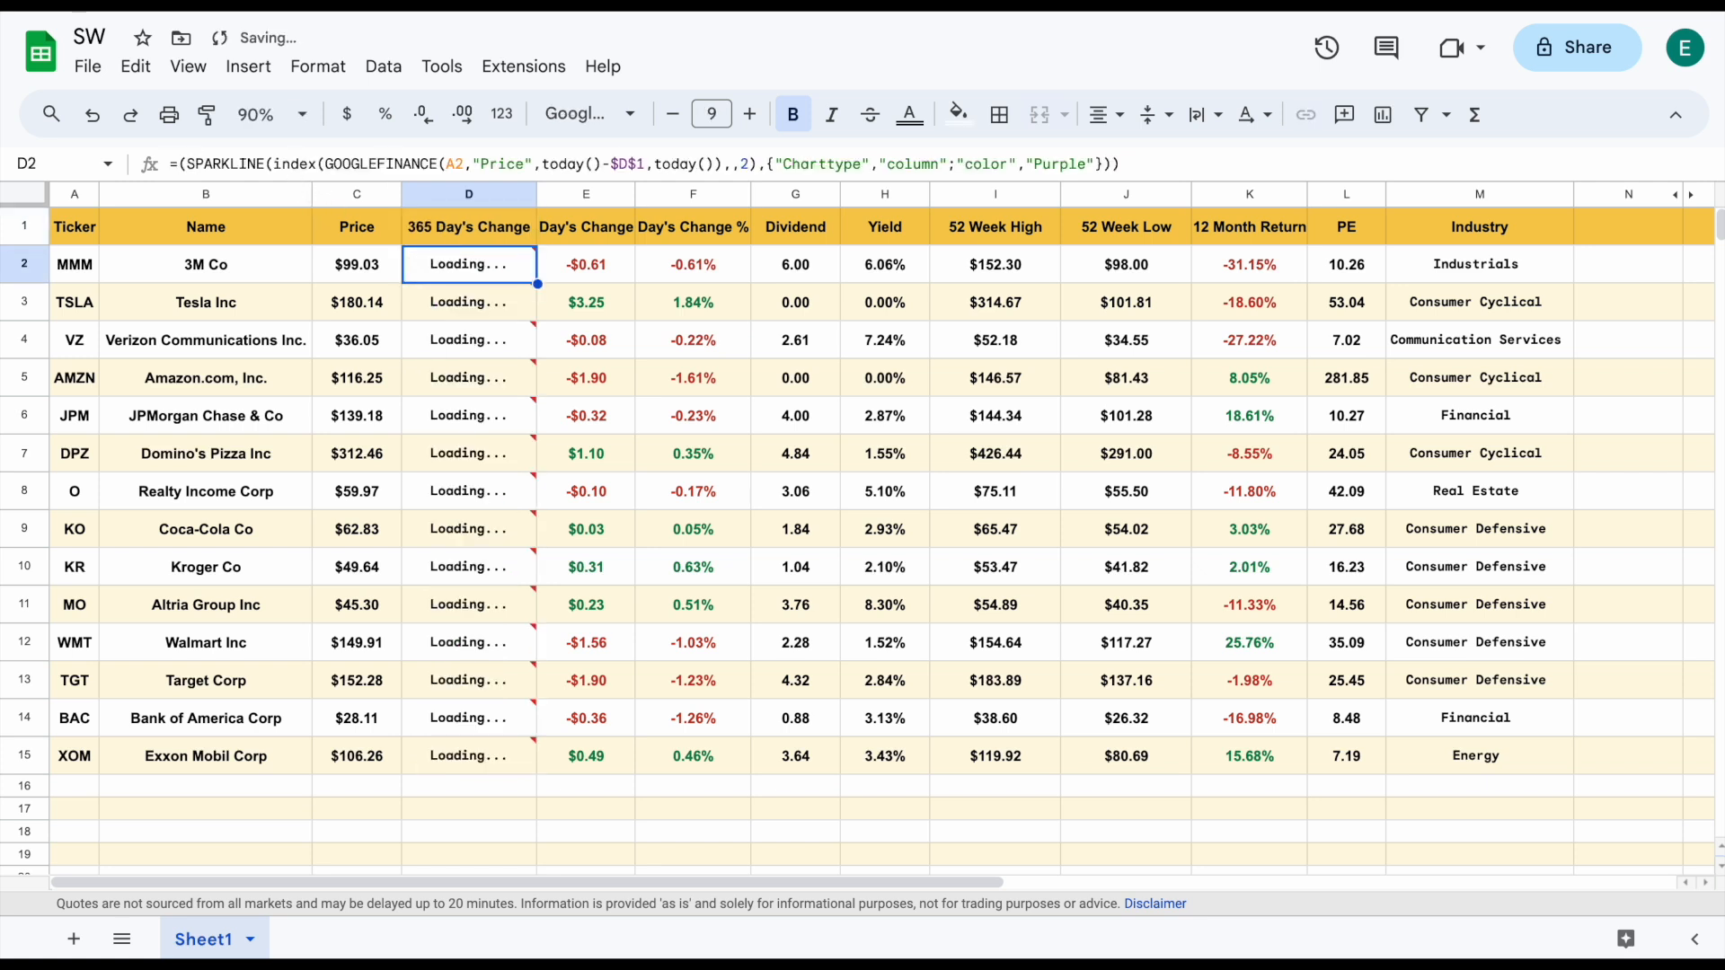
left_click_drag(500, 267, 510, 752)
left_click(510, 753)
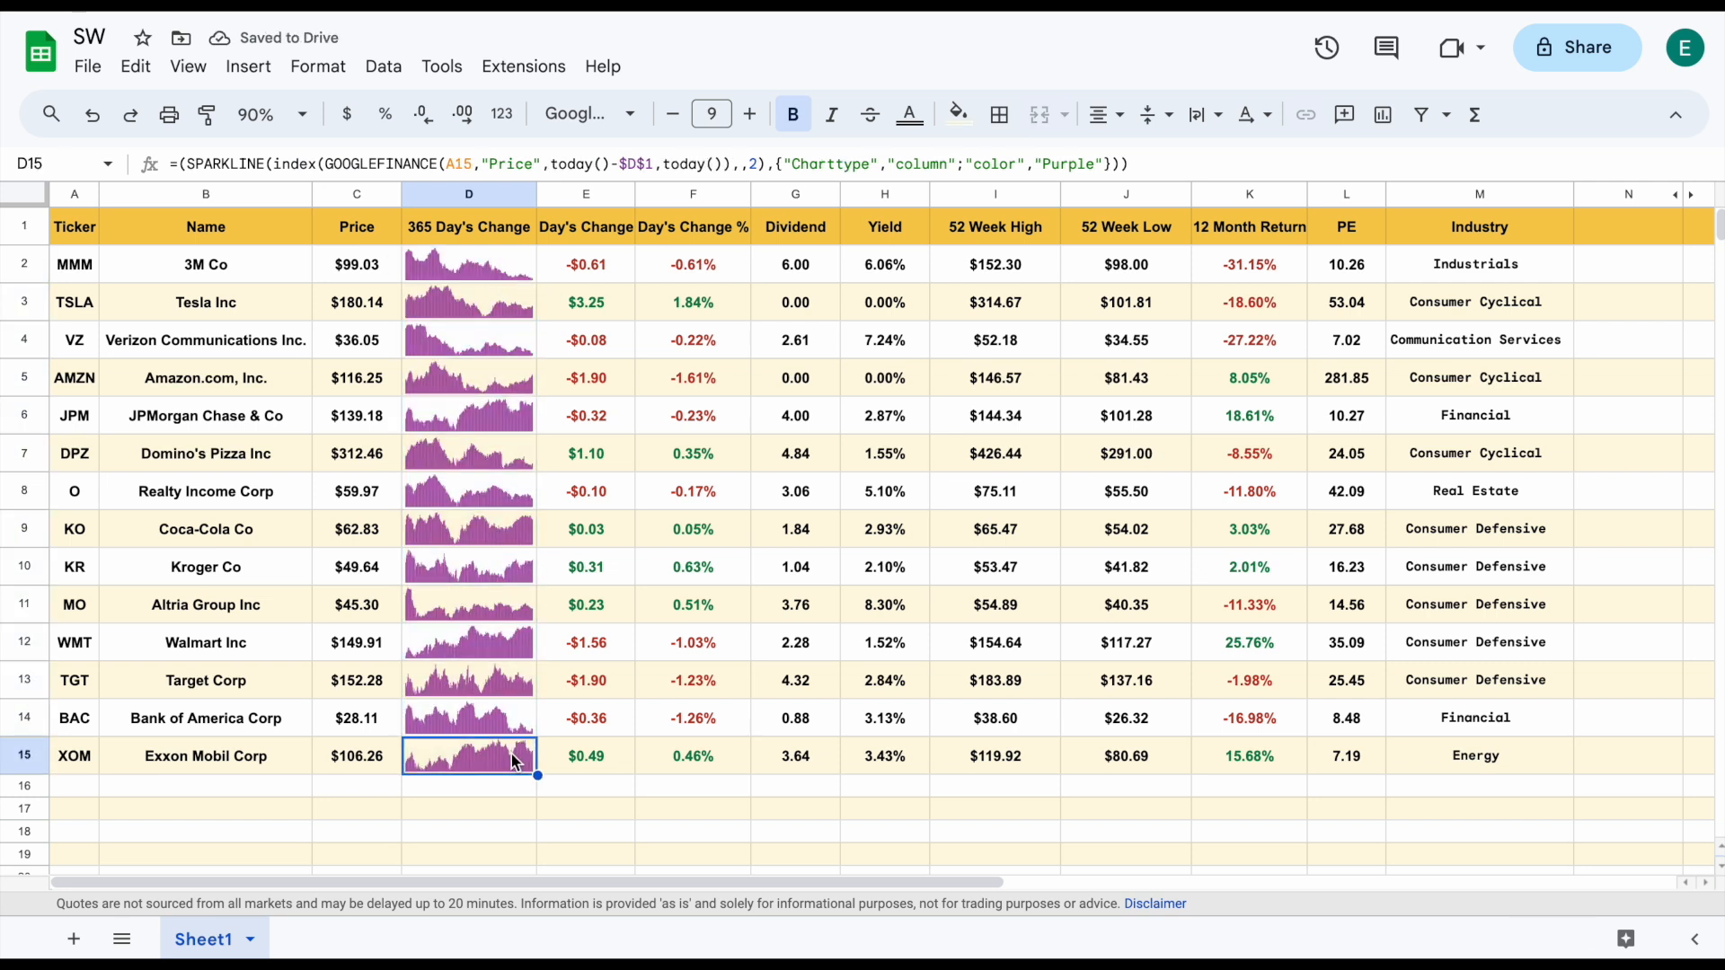